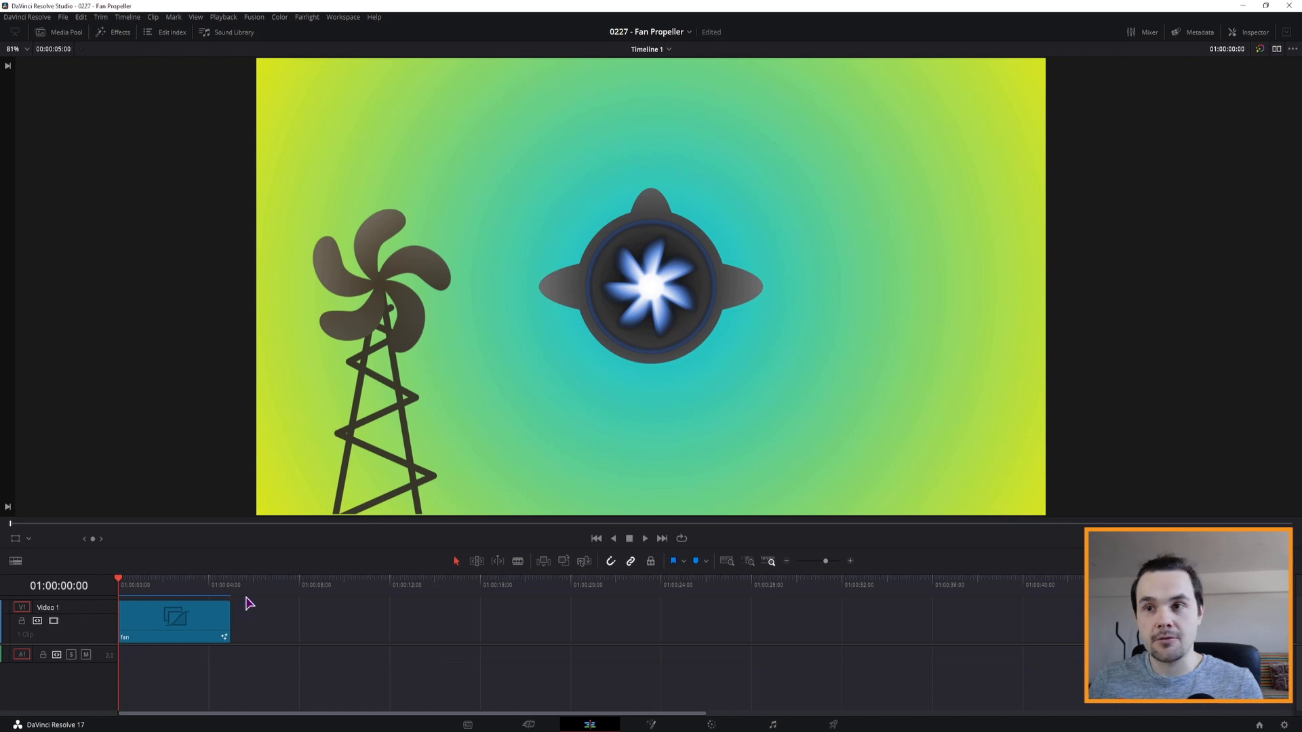
- Play back the finished fan clip on the timeline
{"action": "key", "text": "space"}
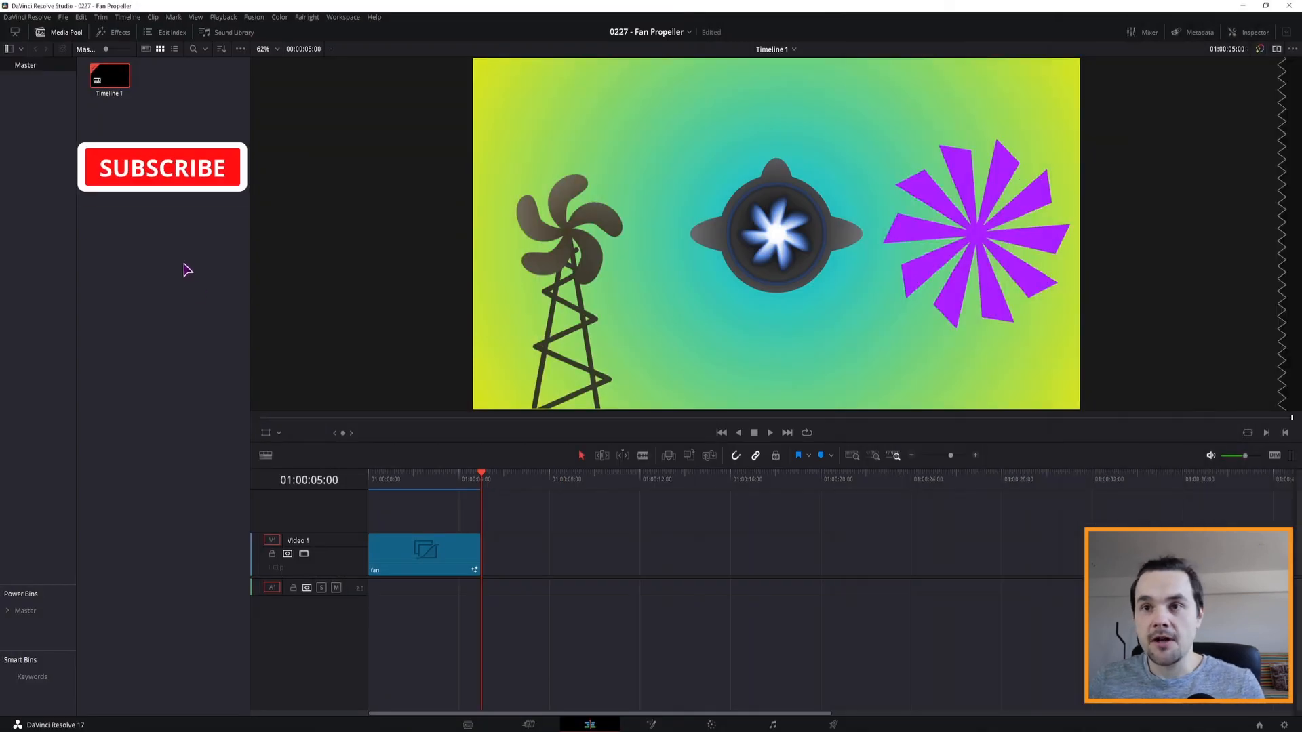
- Create a new Fusion composition clip in the media pool with the default name, five-second duration and 24 fps frame rate
{"action": "right_click", "coordinate": [176, 195]}
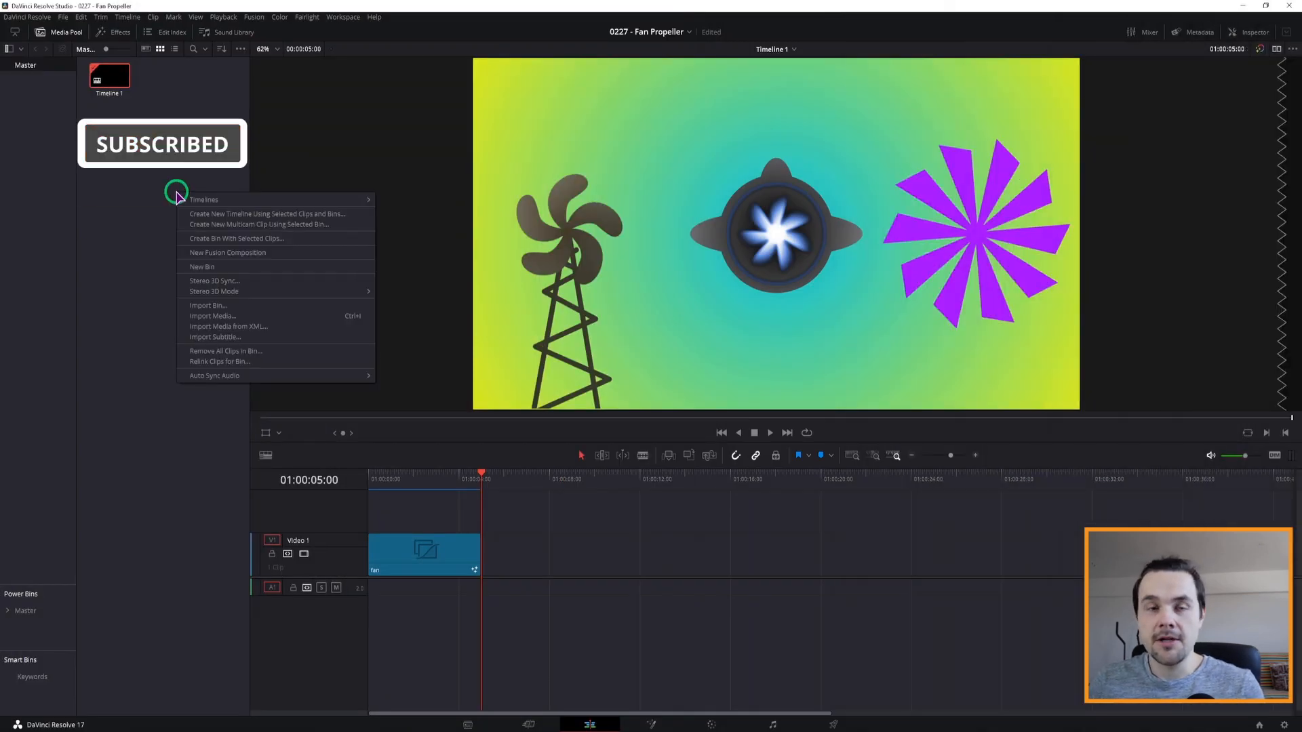
{"action": "left_click", "coordinate": [68, 32]}
{"action": "left_click", "coordinate": [68, 32]}
{"action": "right_click", "coordinate": [138, 147]}
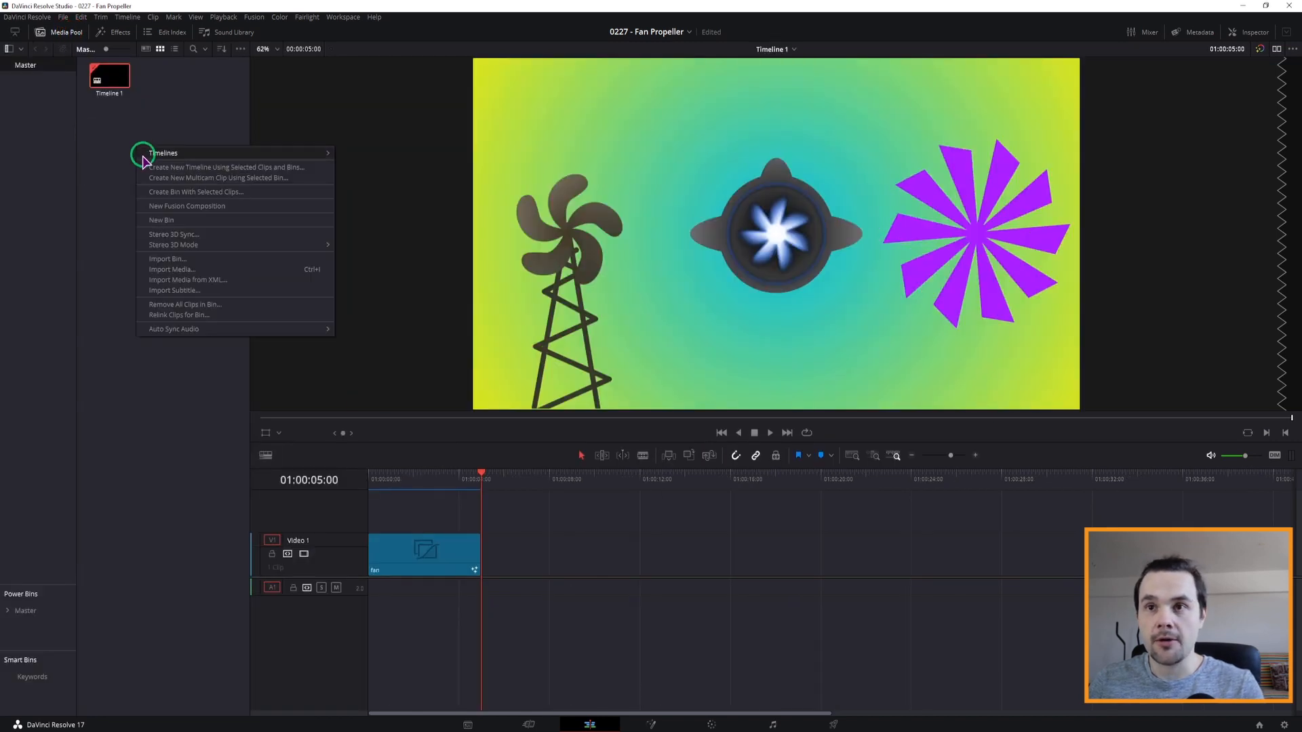
{"action": "left_click", "coordinate": [187, 207]}
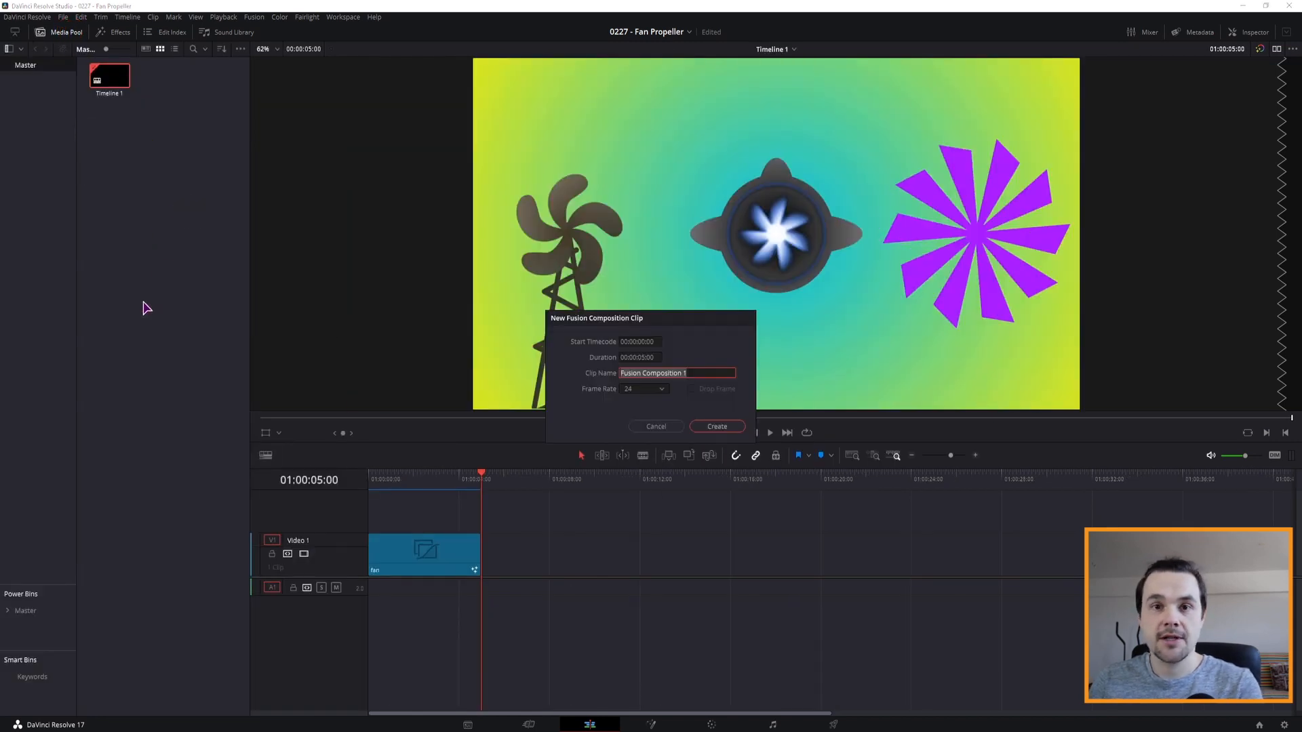
{"action": "left_click", "coordinate": [723, 429]}
- Place the new Fusion composition on Video 1 after the fan clip, with a gap between them, and open it on the Fusion page
{"action": "left_click_drag", "start_coordinate": [111, 108], "coordinate": [584, 591]}
{"action": "left_click", "coordinate": [594, 489]}
{"action": "left_click", "coordinate": [688, 551]}
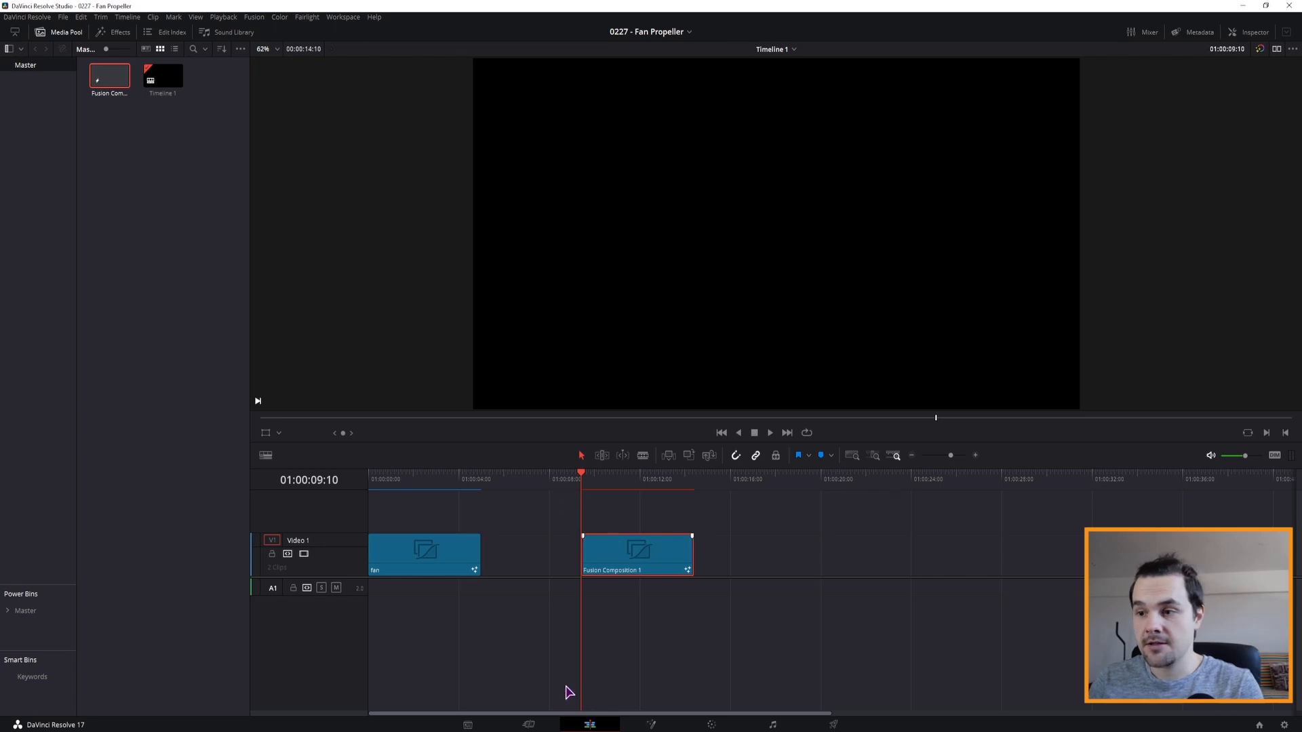
{"action": "left_click", "coordinate": [651, 725]}
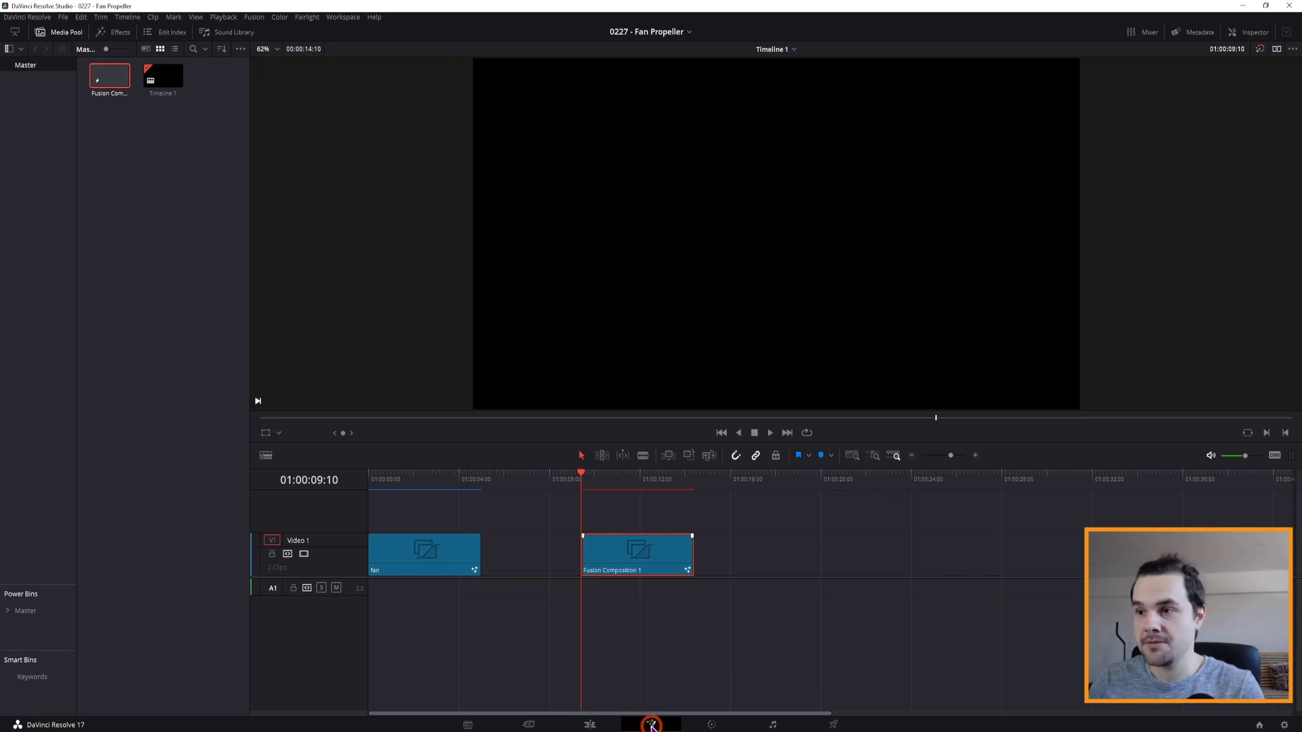
{"action": "left_click", "coordinate": [329, 582]}
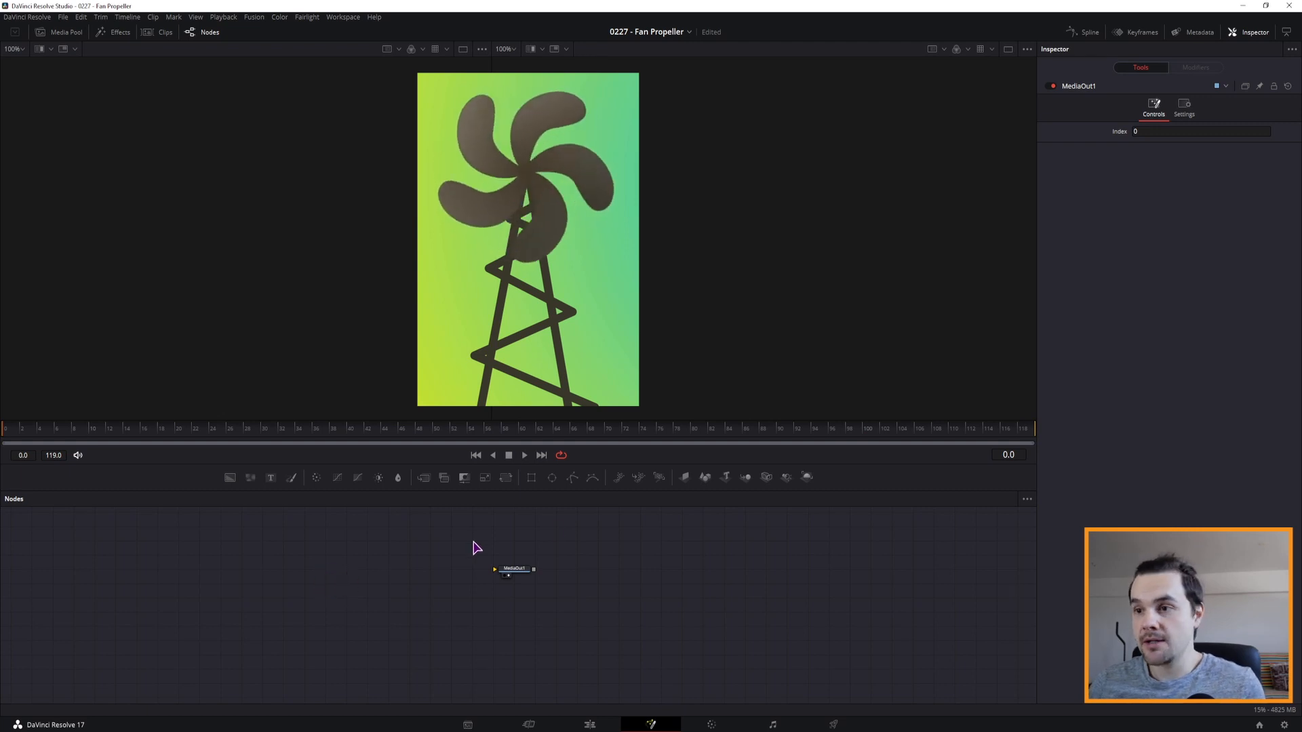
- Add a Background node masked by a Polygon node, view the background in the first viewer, and connect it to MediaOut1
{"action": "left_click_drag", "start_coordinate": [573, 483], "coordinate": [262, 554]}
{"action": "left_click_drag", "start_coordinate": [229, 478], "coordinate": [305, 556]}
{"action": "key", "text": "1"}
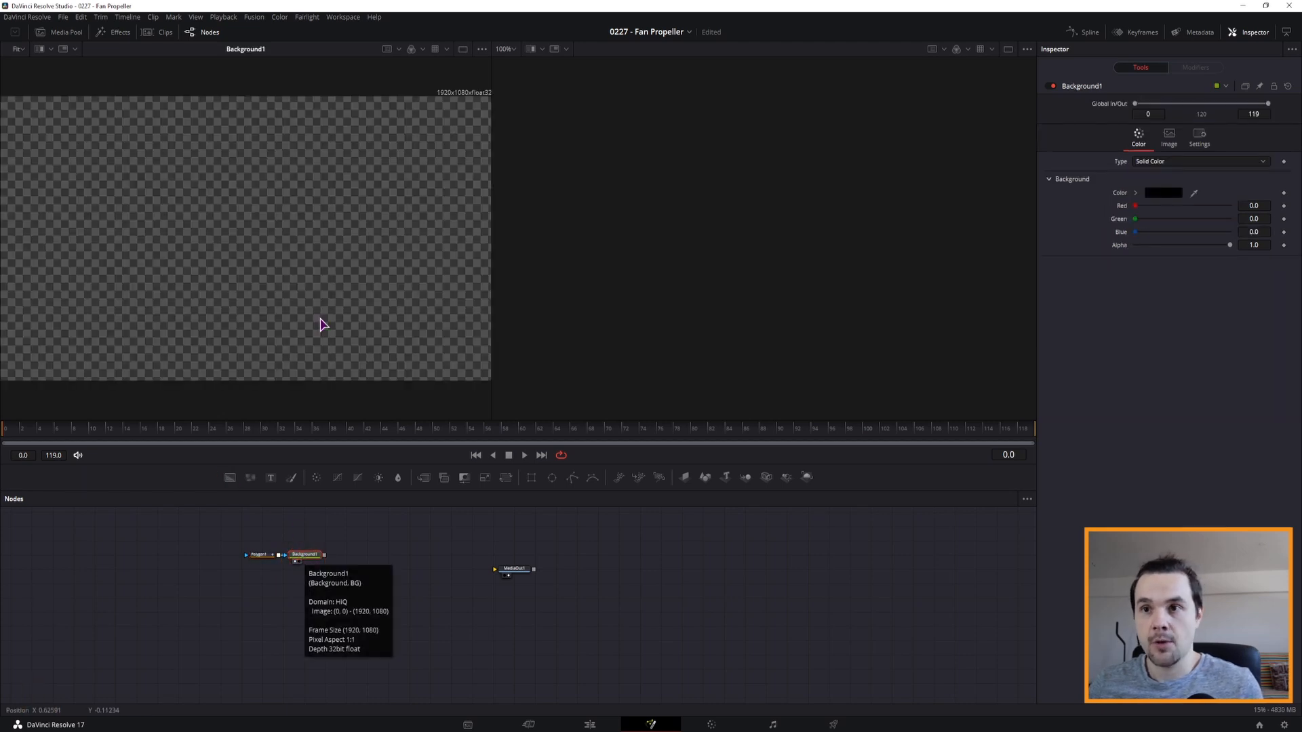
{"action": "left_click_drag", "start_coordinate": [325, 555], "coordinate": [494, 569]}
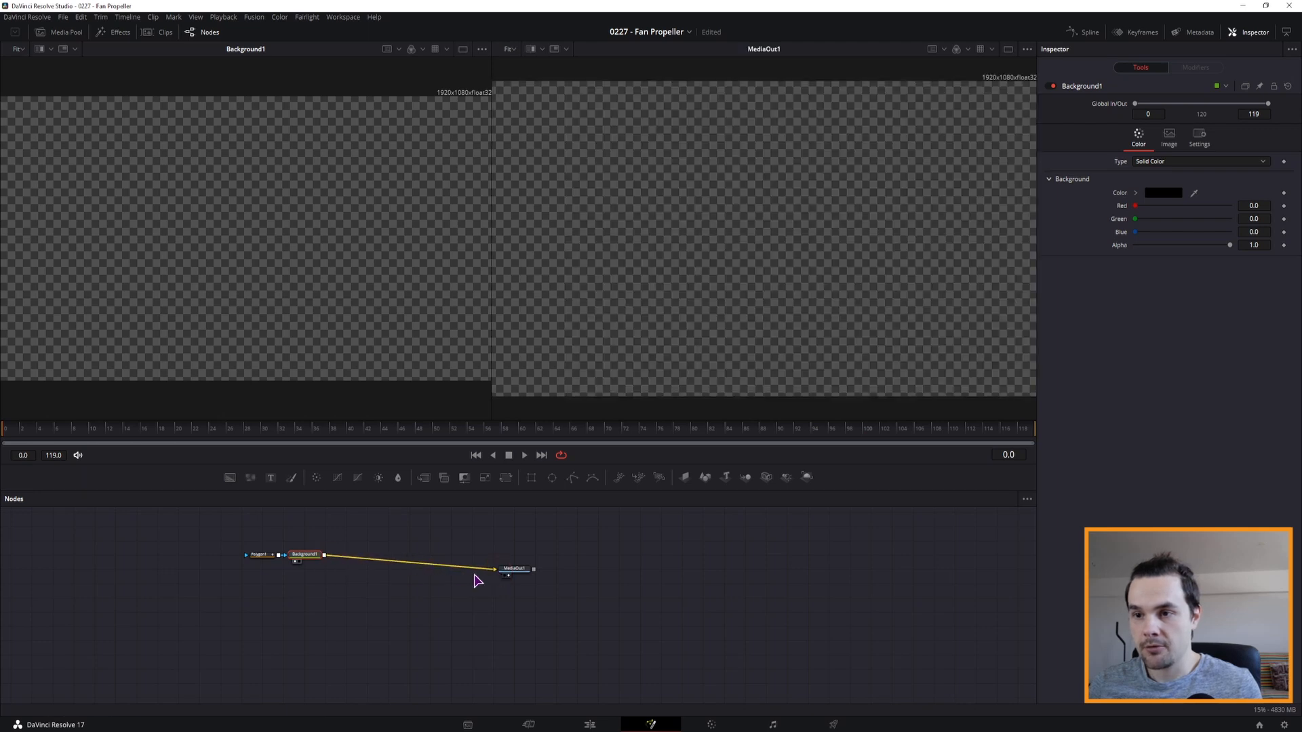
- Draw a closed, curved propeller-blade shape with the Polygon mask, its tip at the frame centre, and align MediaOut1 with the other nodes
{"action": "left_click", "coordinate": [259, 556]}
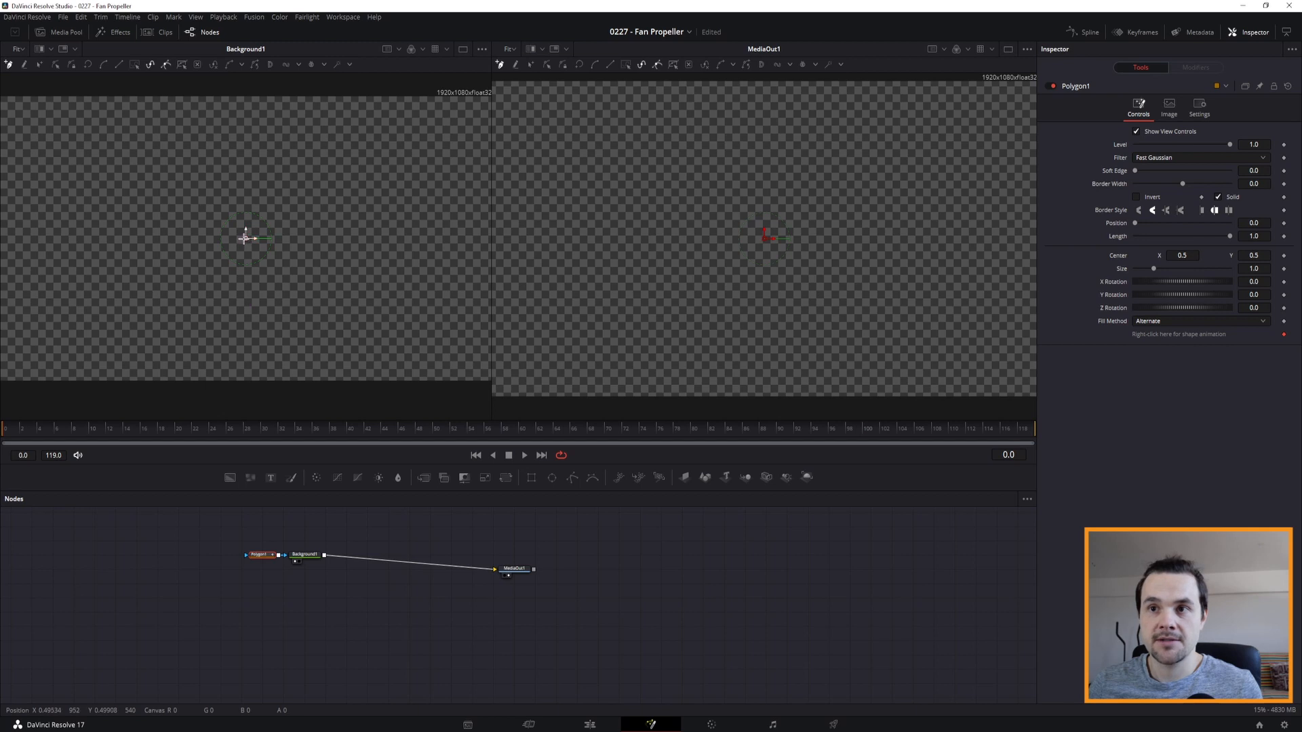
{"action": "left_click_drag", "start_coordinate": [244, 294], "coordinate": [242, 251]}
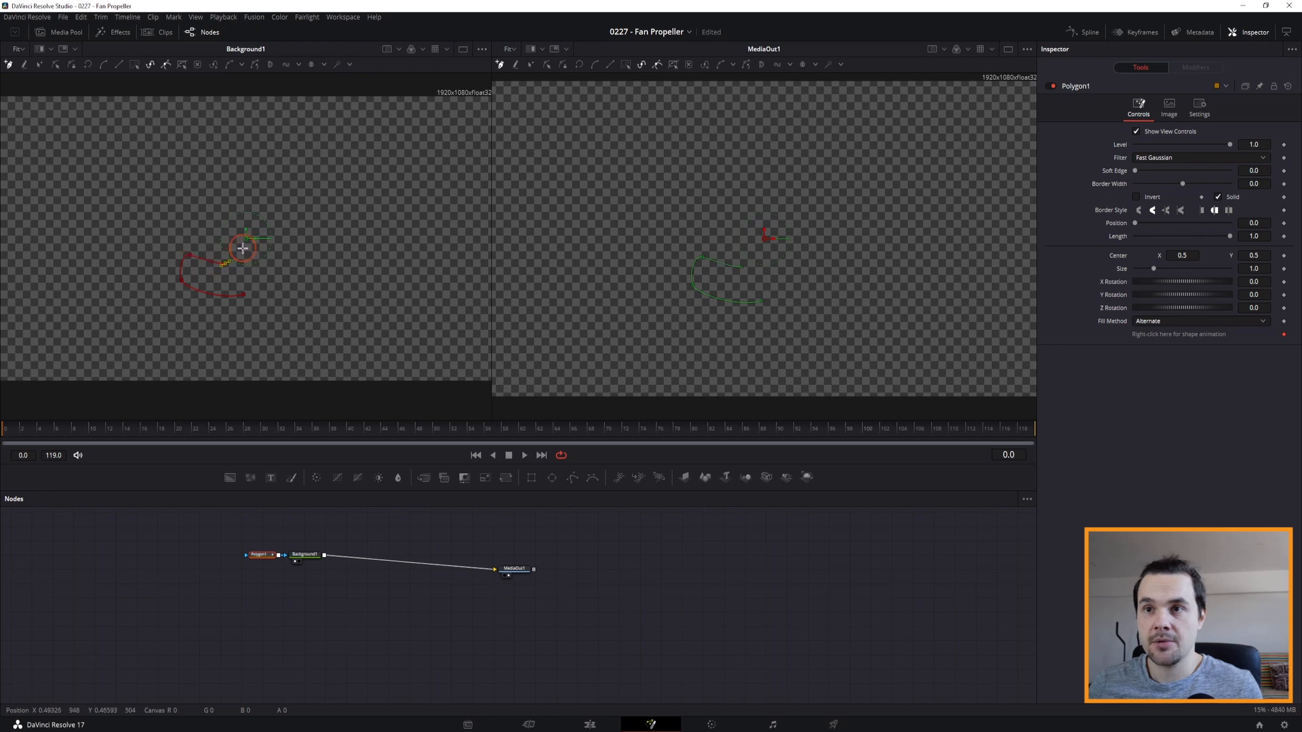
{"action": "left_click", "coordinate": [244, 240]}
{"action": "left_click", "coordinate": [248, 293]}
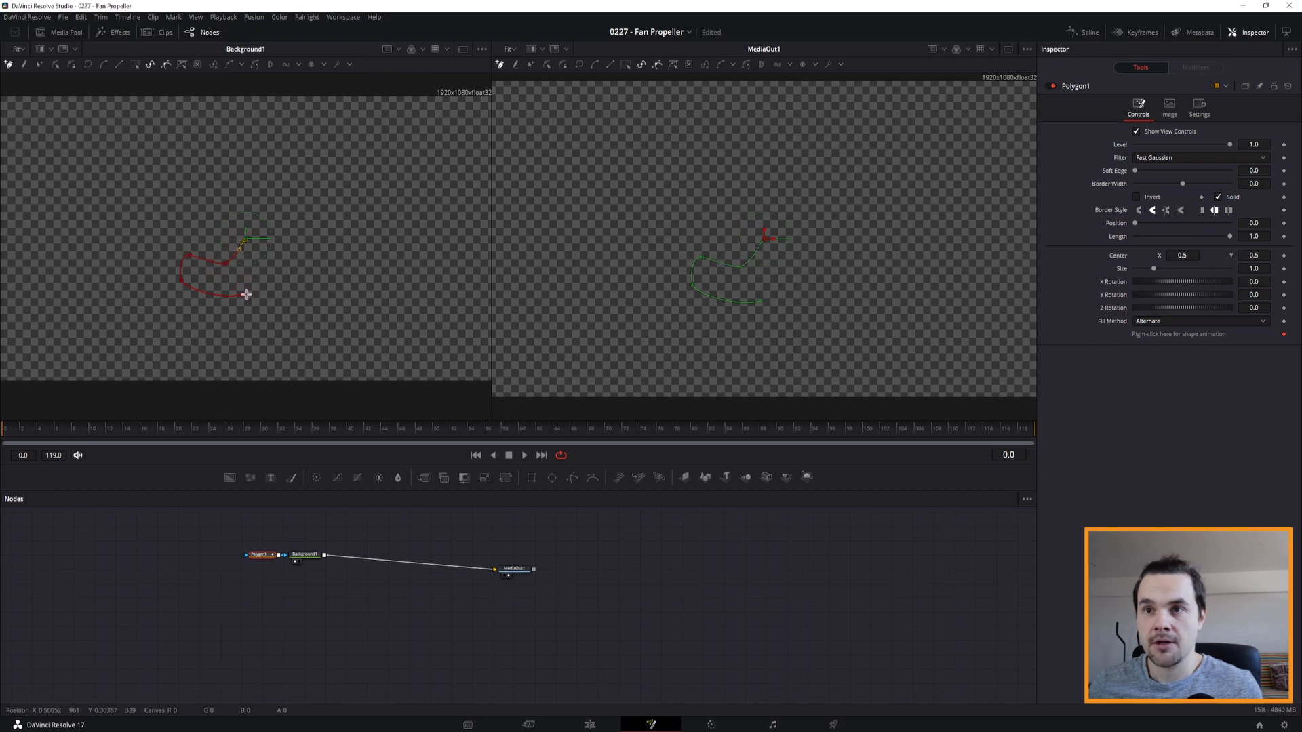
{"action": "left_click", "coordinate": [245, 294]}
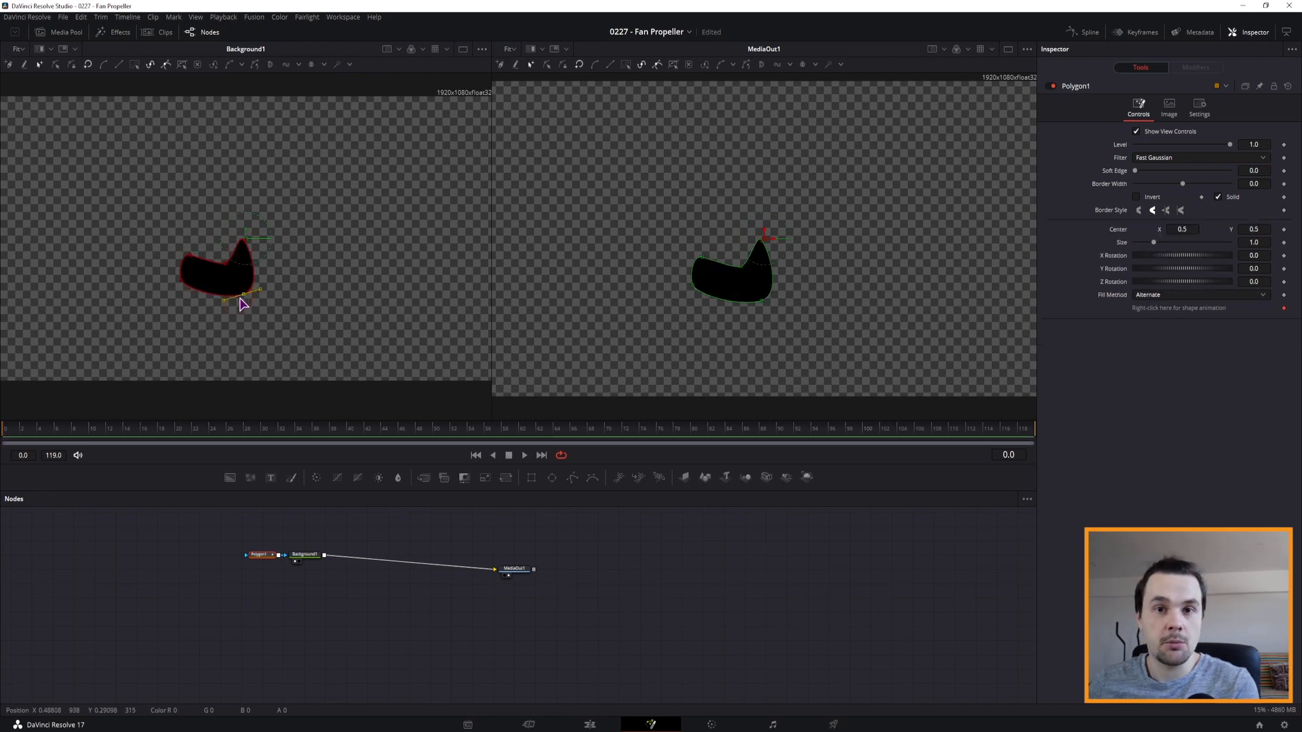
{"action": "left_click_drag", "start_coordinate": [514, 565], "coordinate": [535, 551]}
- Switch Background1 to a gradient fill and run it diagonally across the blade, from about (0.41, 0.25) to about (0.55, 0.72)
{"action": "left_click", "coordinate": [305, 555]}
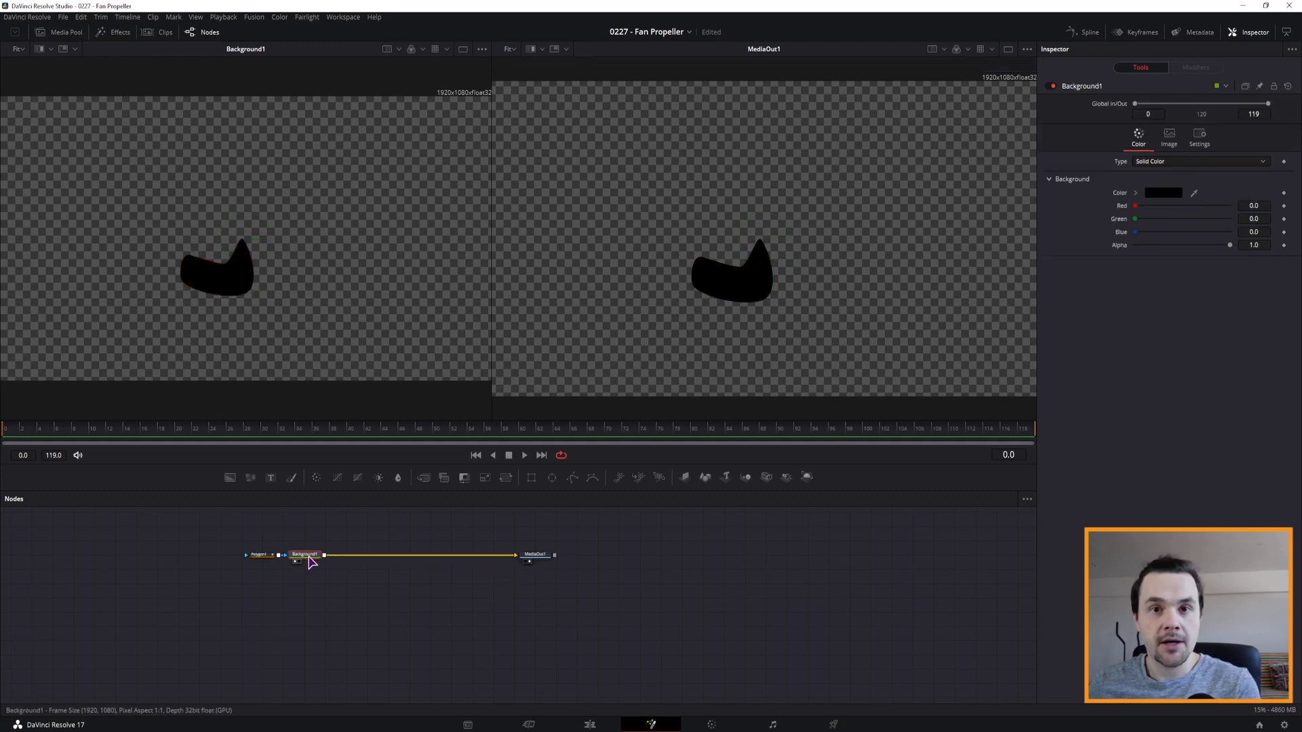
{"action": "left_click", "coordinate": [1160, 163]}
{"action": "left_click", "coordinate": [1162, 224]}
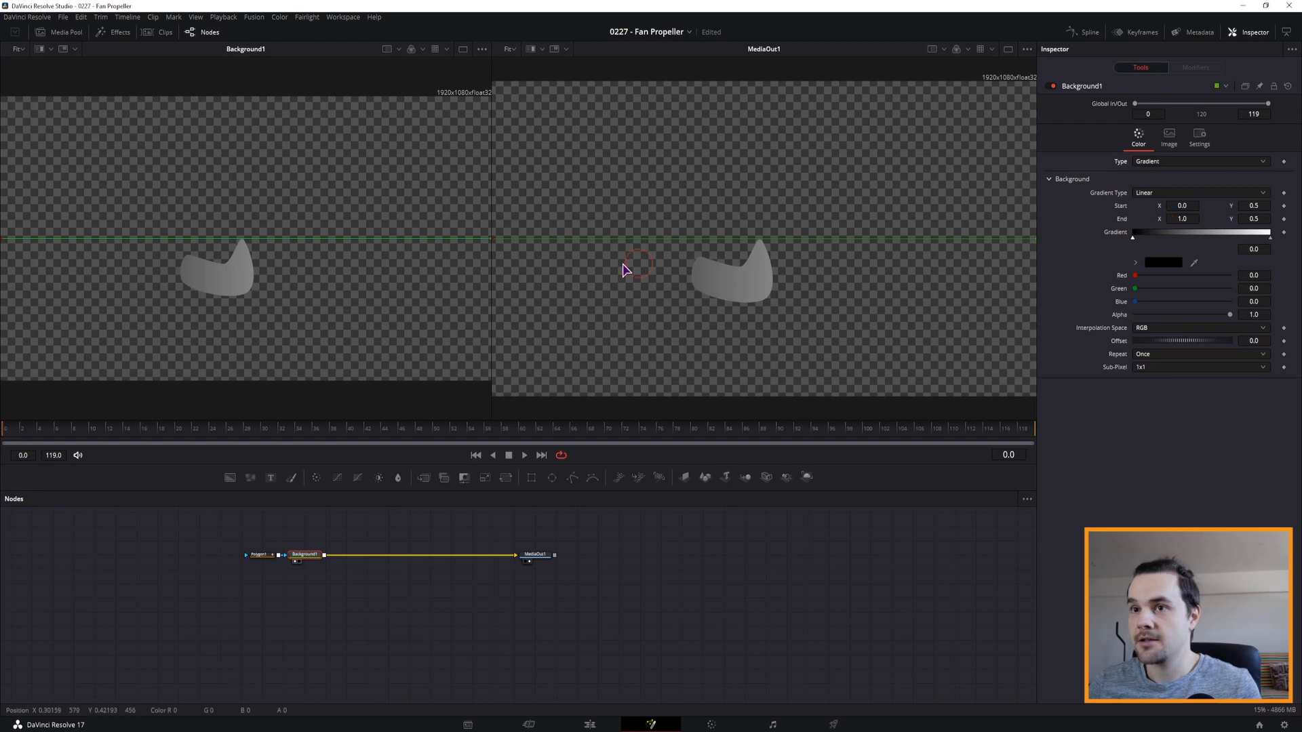
{"action": "scroll", "coordinate": [679, 244], "scroll_direction": "down", "scroll_amount": 1, "text": "ctrl"}
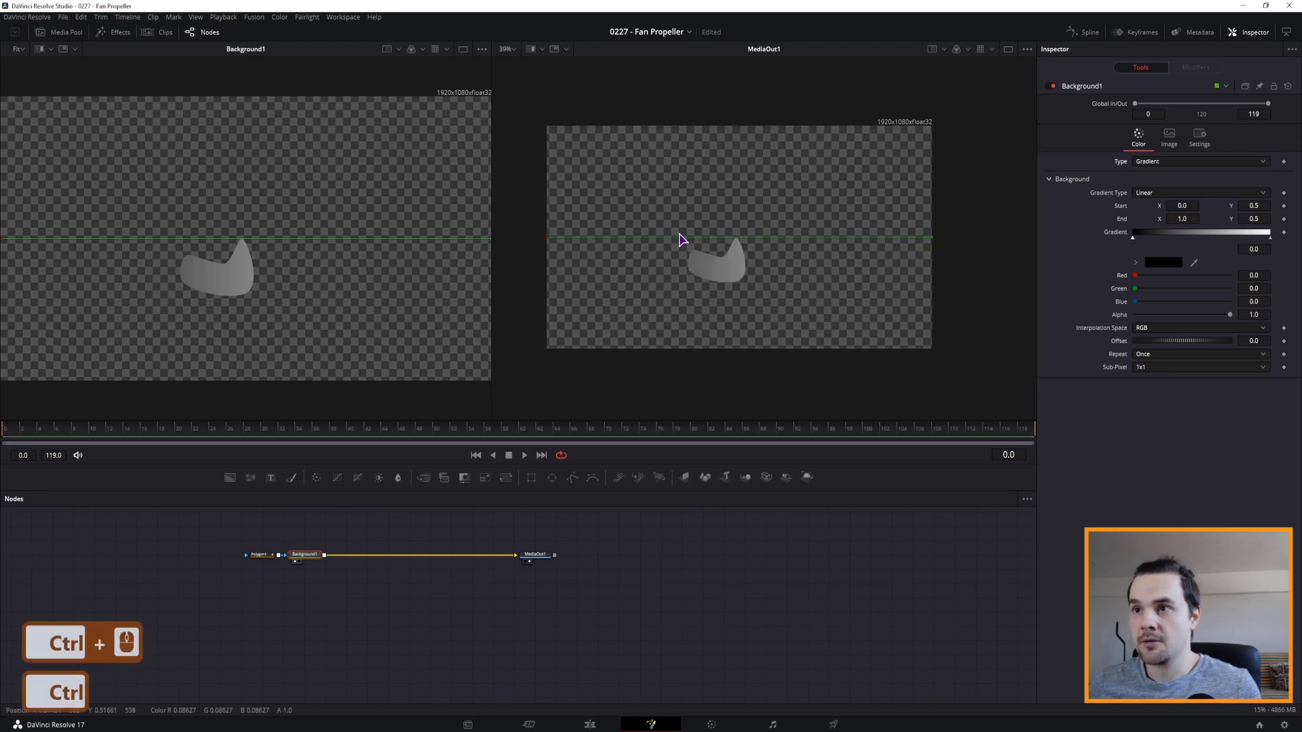
{"action": "left_click_drag", "start_coordinate": [547, 238], "coordinate": [691, 287]}
{"action": "left_click_drag", "start_coordinate": [928, 242], "coordinate": [777, 189]}
{"action": "left_click_drag", "start_coordinate": [689, 290], "coordinate": [693, 294]}
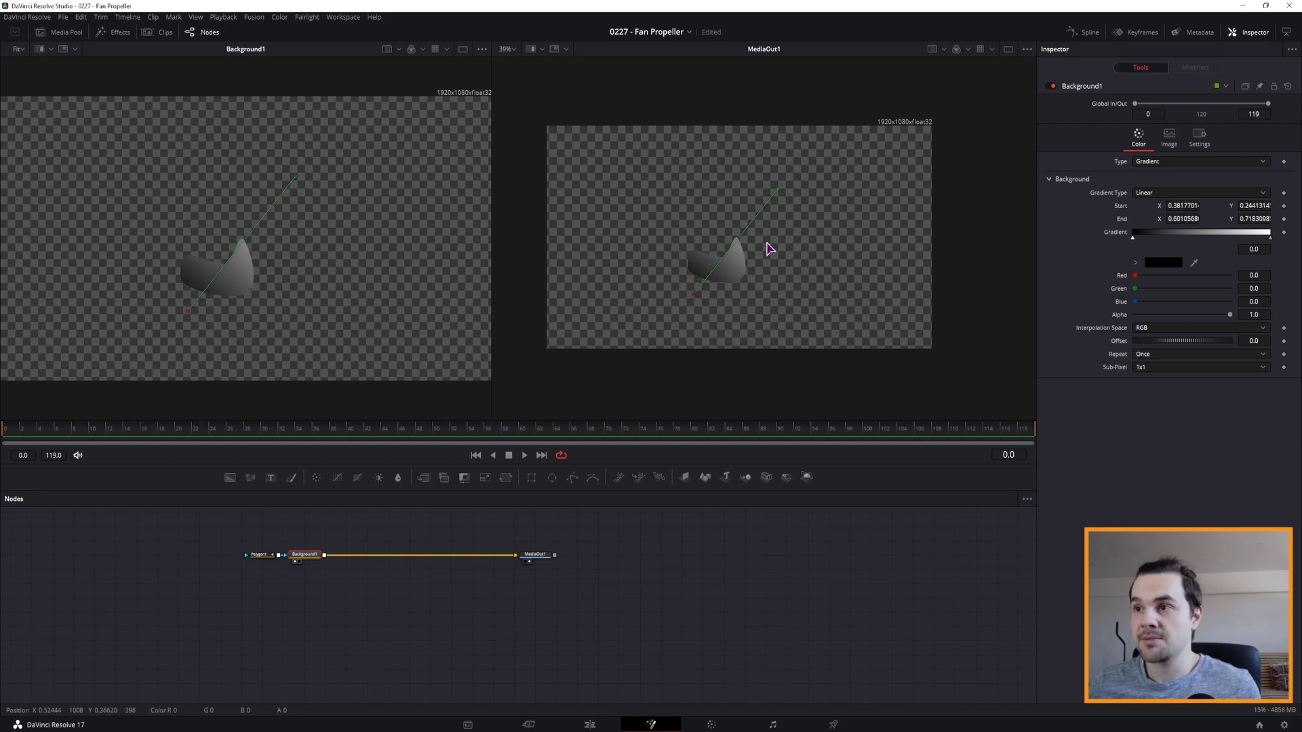
{"action": "left_click_drag", "start_coordinate": [780, 193], "coordinate": [761, 194]}
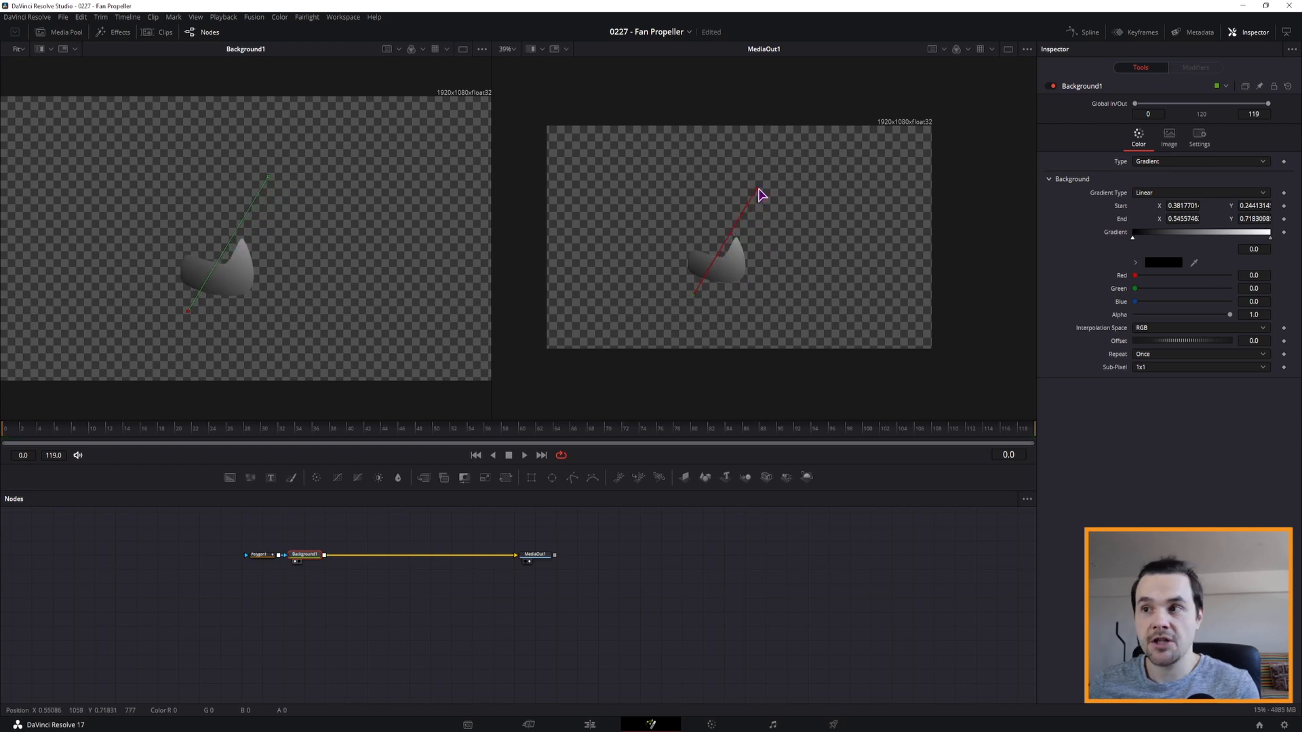
{"action": "left_click_drag", "start_coordinate": [696, 297], "coordinate": [707, 300]}
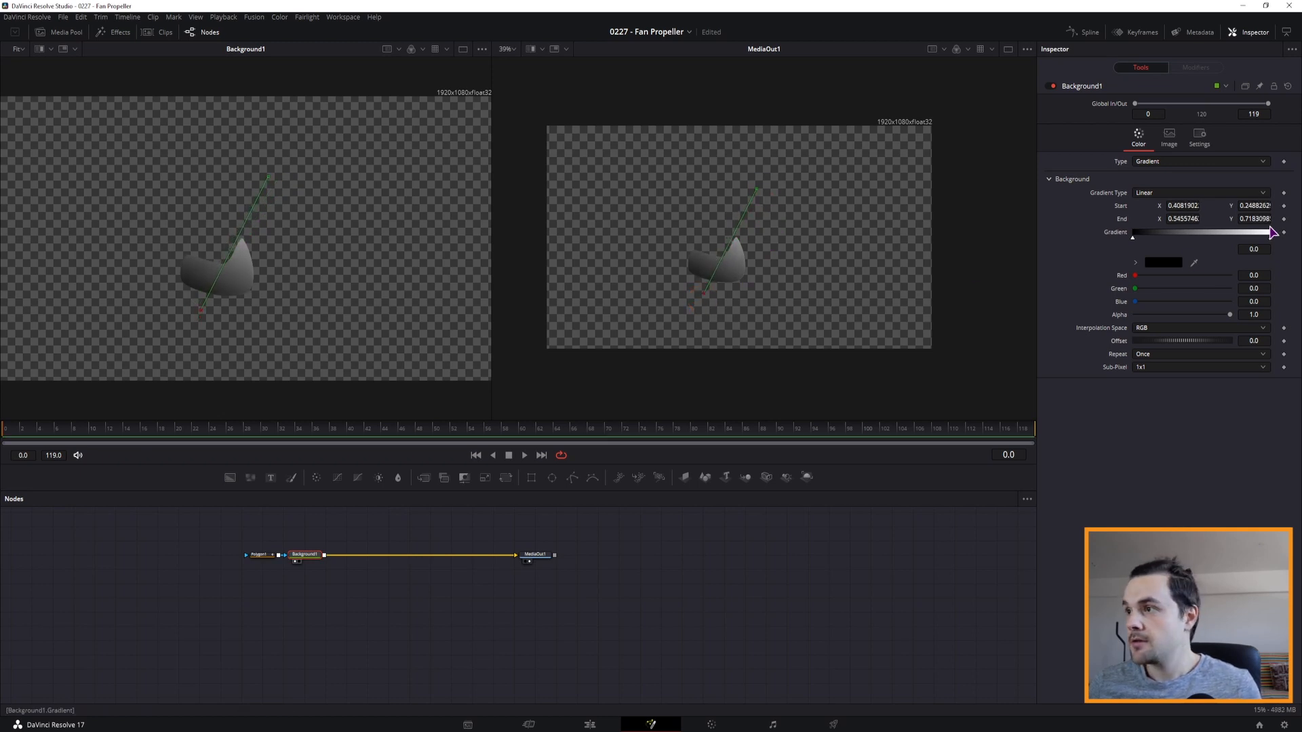
- Colour the blade's gradient from pale beige at the start to a dark olive-brown at the end
{"action": "left_click", "coordinate": [1165, 263]}
{"action": "left_click", "coordinate": [669, 300]}
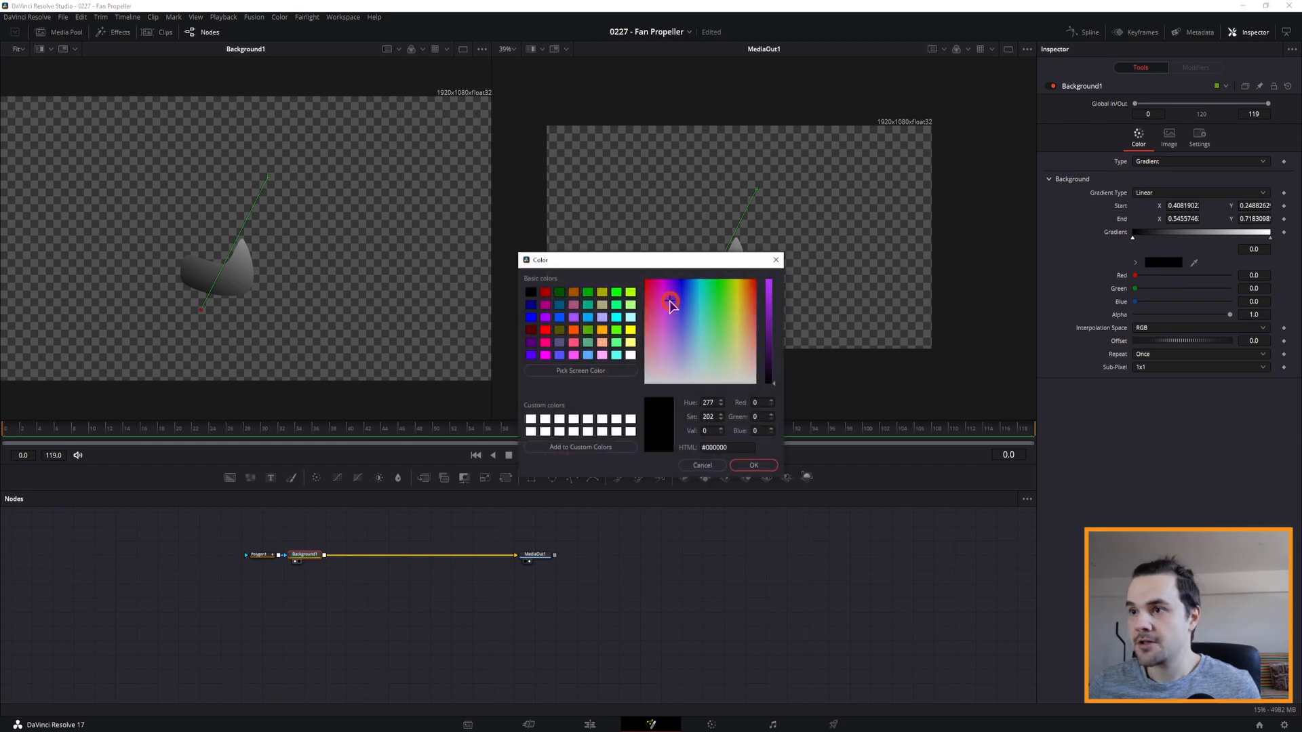
{"action": "left_click_drag", "start_coordinate": [750, 299], "coordinate": [770, 354]}
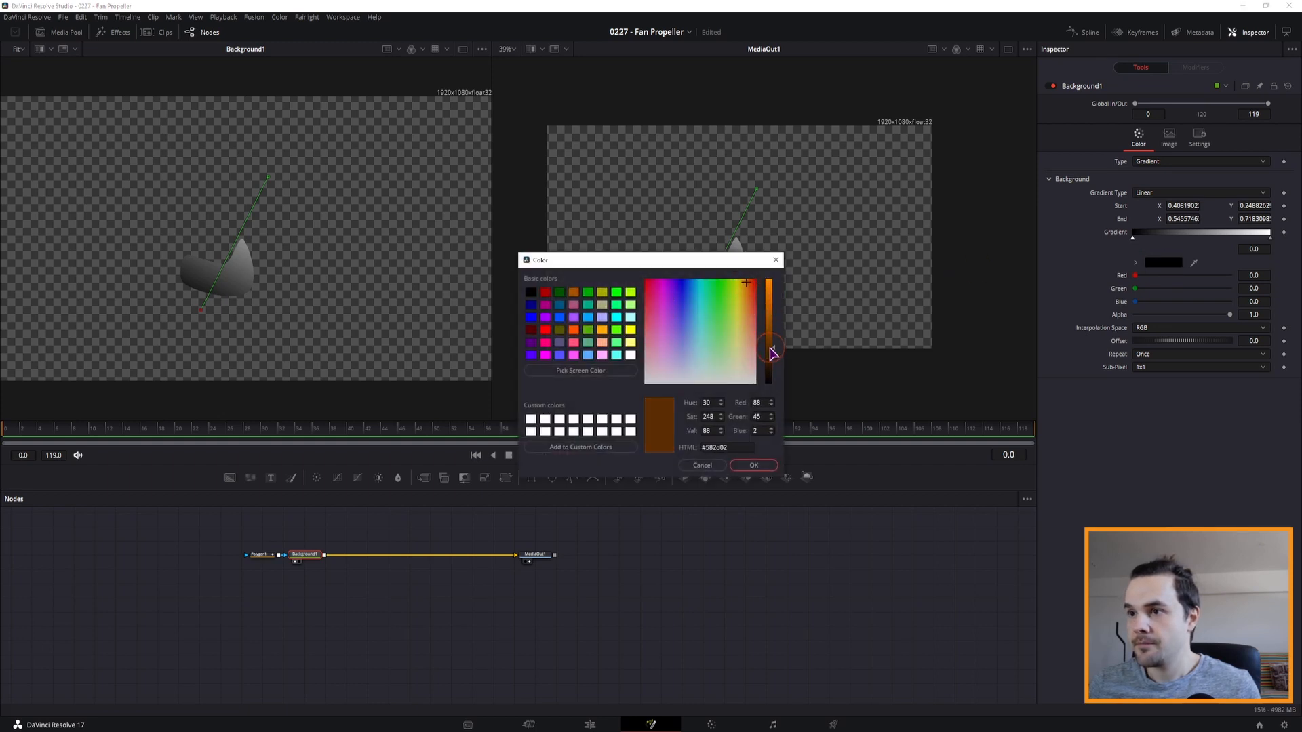
{"action": "left_click", "coordinate": [754, 465]}
{"action": "left_click", "coordinate": [1270, 239]}
{"action": "left_click", "coordinate": [1164, 262]}
{"action": "left_click", "coordinate": [742, 352]}
{"action": "left_click", "coordinate": [770, 349]}
{"action": "left_click", "coordinate": [767, 463]}
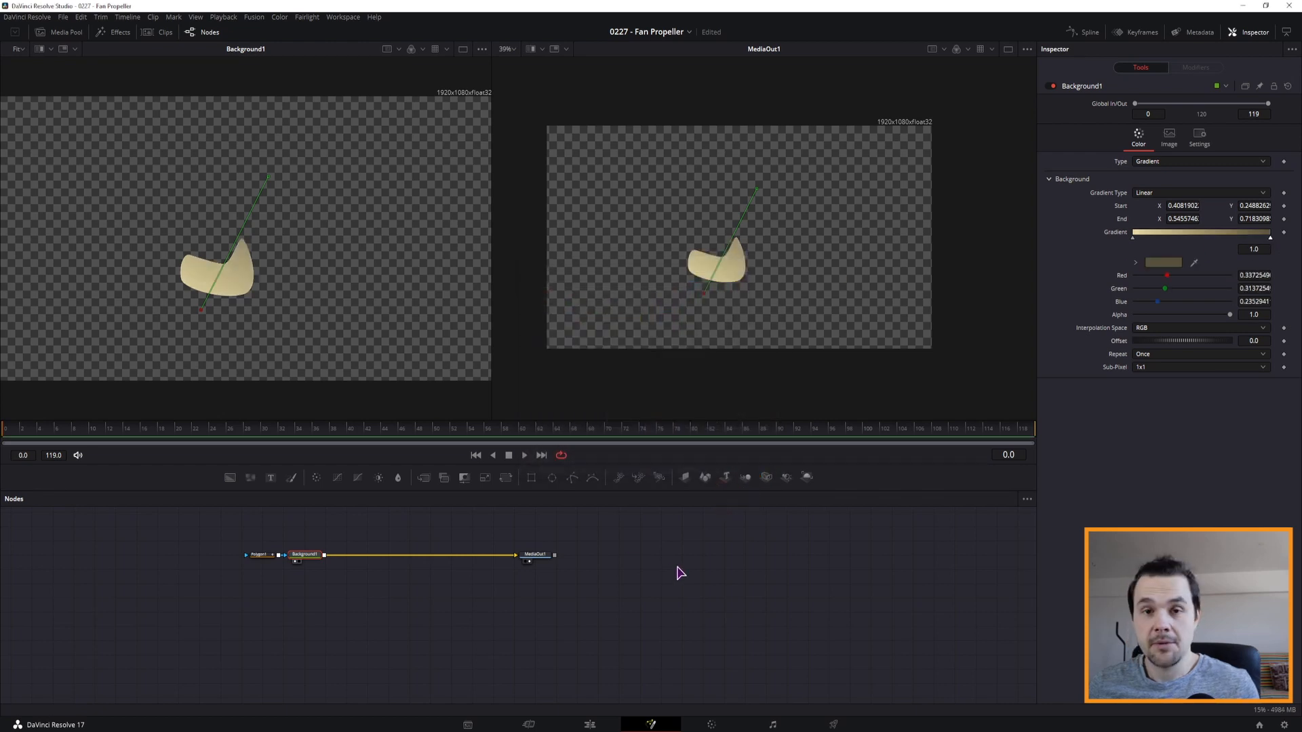
- Insert a Duplicate node between Background1 and MediaOut1, spaced apart from the background node
{"action": "left_click_drag", "start_coordinate": [344, 581], "coordinate": [305, 557]}
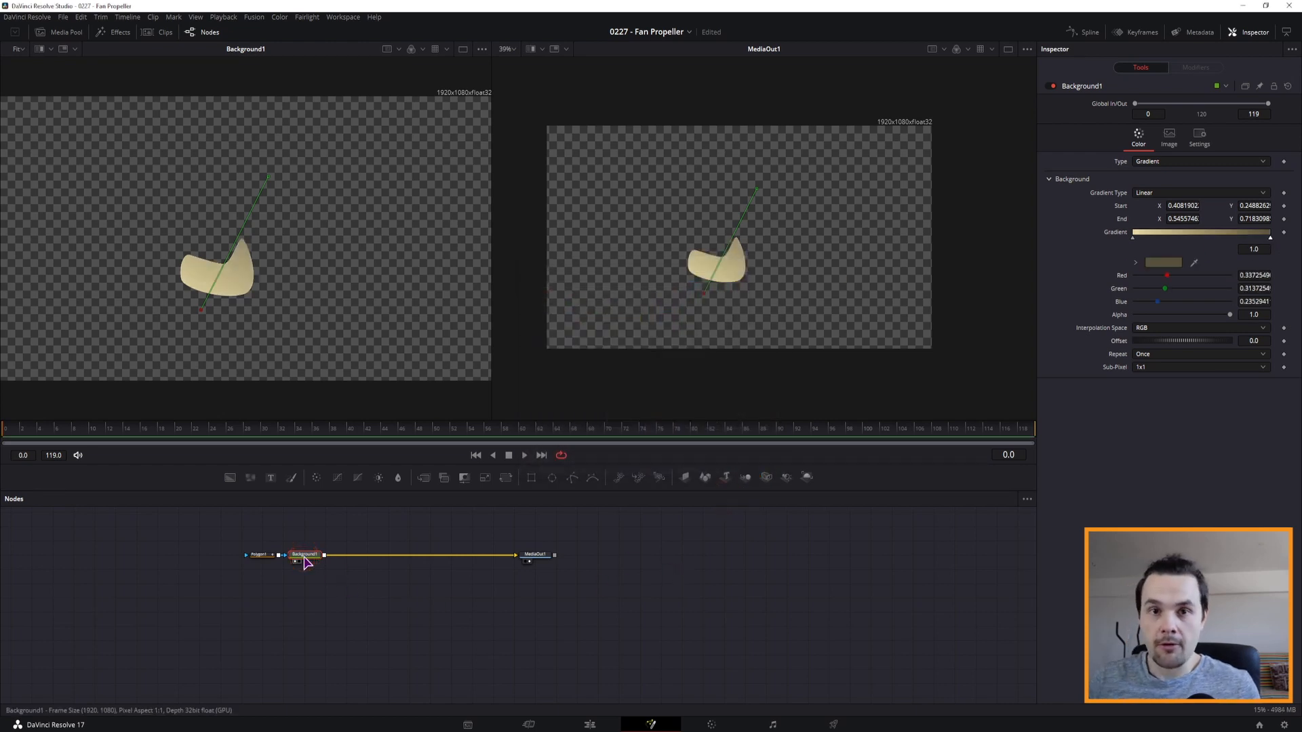
{"action": "key", "text": "ctrl+space"}
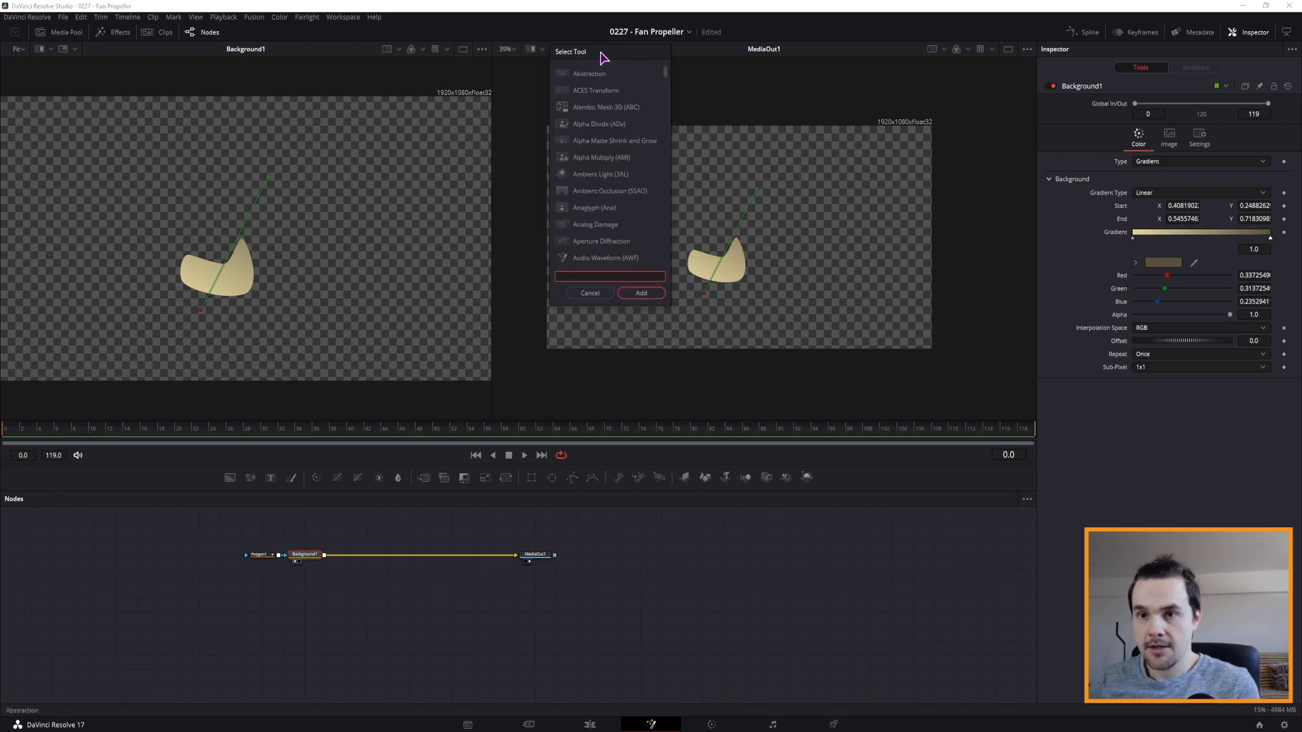
{"action": "type", "text": "du"}
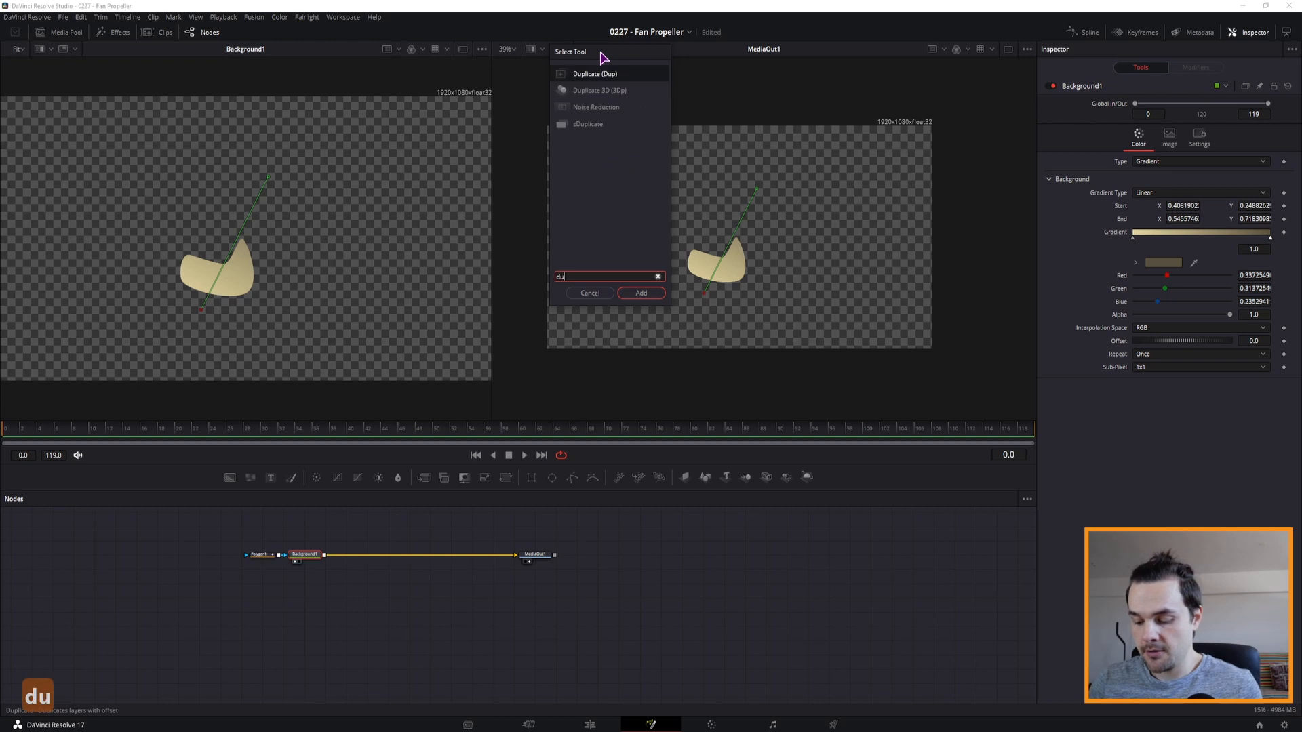
{"action": "type", "text": "plic"}
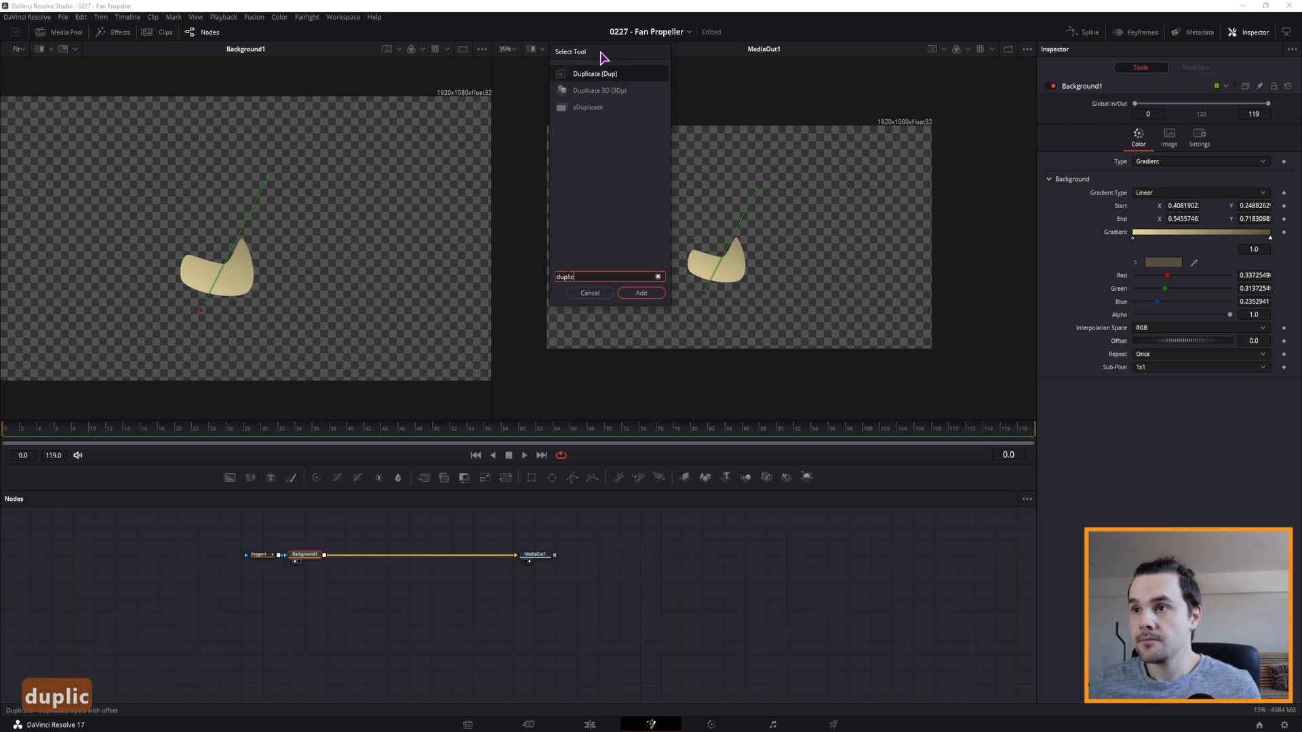
{"action": "left_click", "coordinate": [651, 293]}
{"action": "left_click_drag", "start_coordinate": [354, 563], "coordinate": [389, 561]}
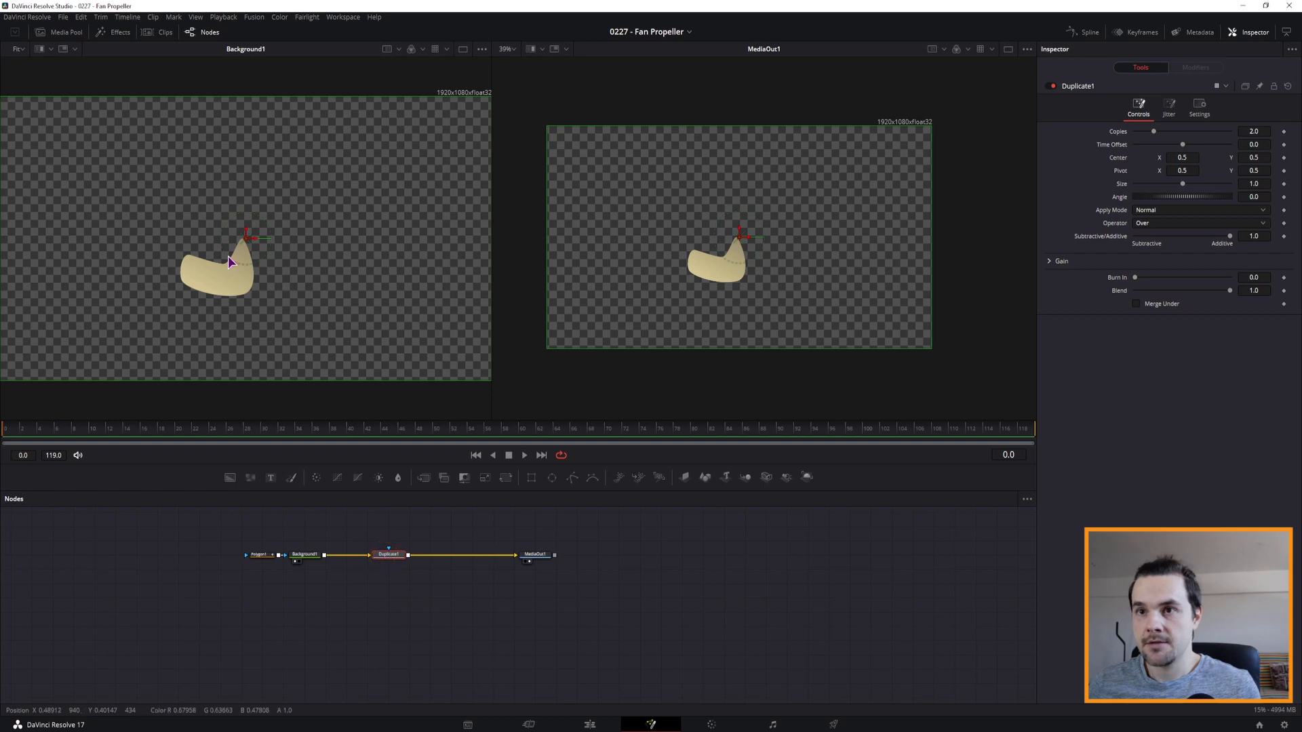
- Set the Duplicate node to 10 copies with an angle of 36 degrees
{"action": "left_click_drag", "start_coordinate": [1153, 132], "coordinate": [1240, 135]}
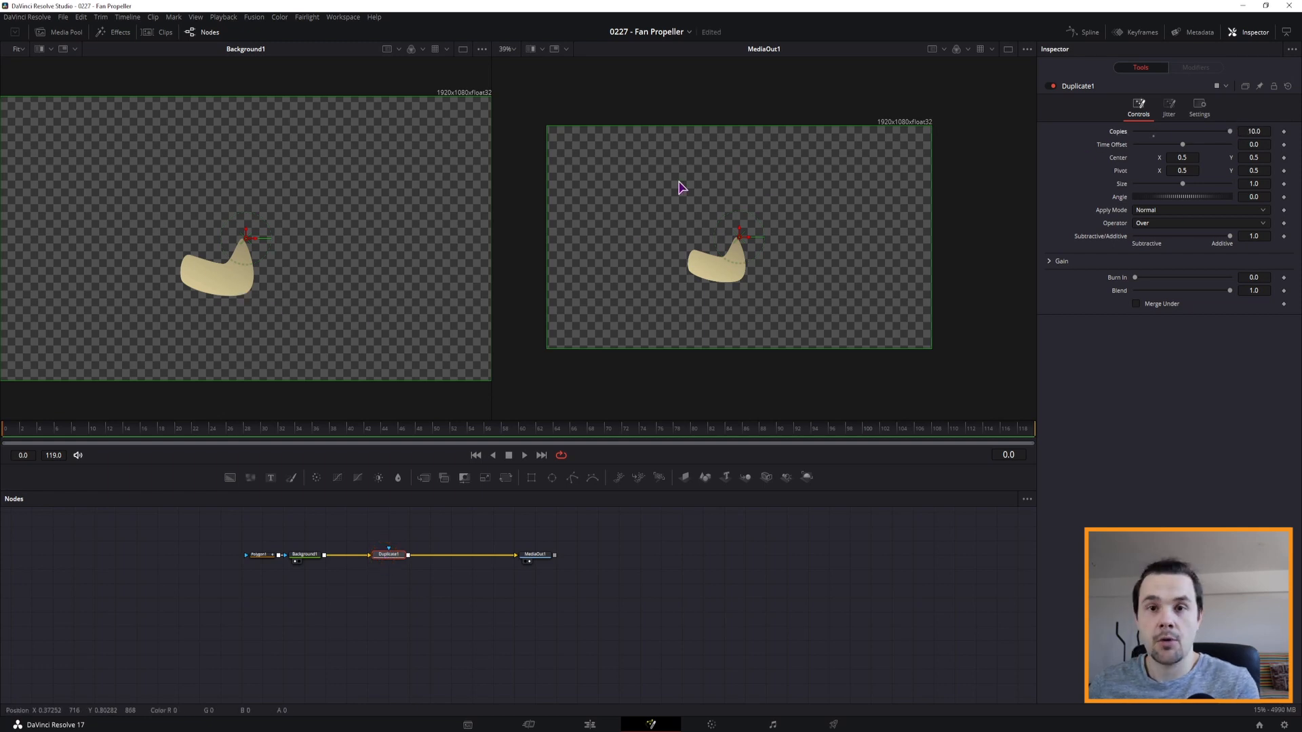
{"action": "left_click", "coordinate": [1256, 196]}
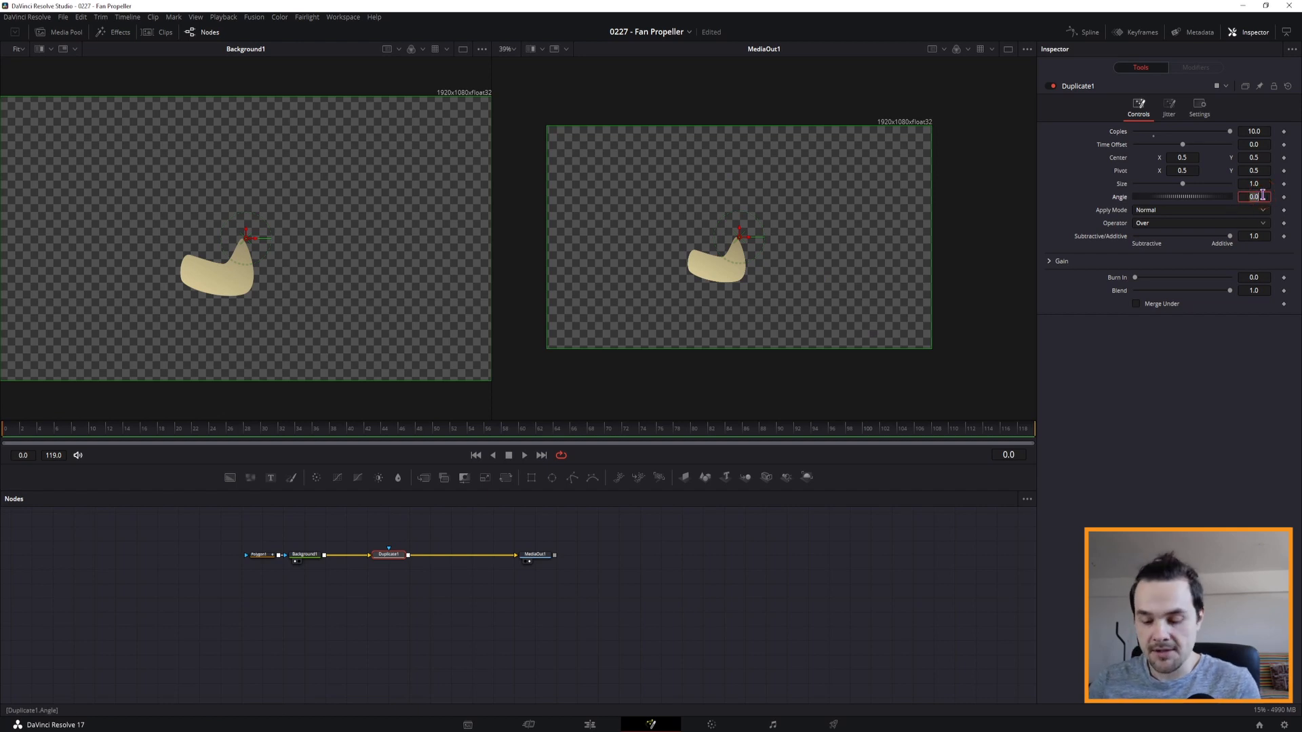
{"action": "type", "text": "36"}
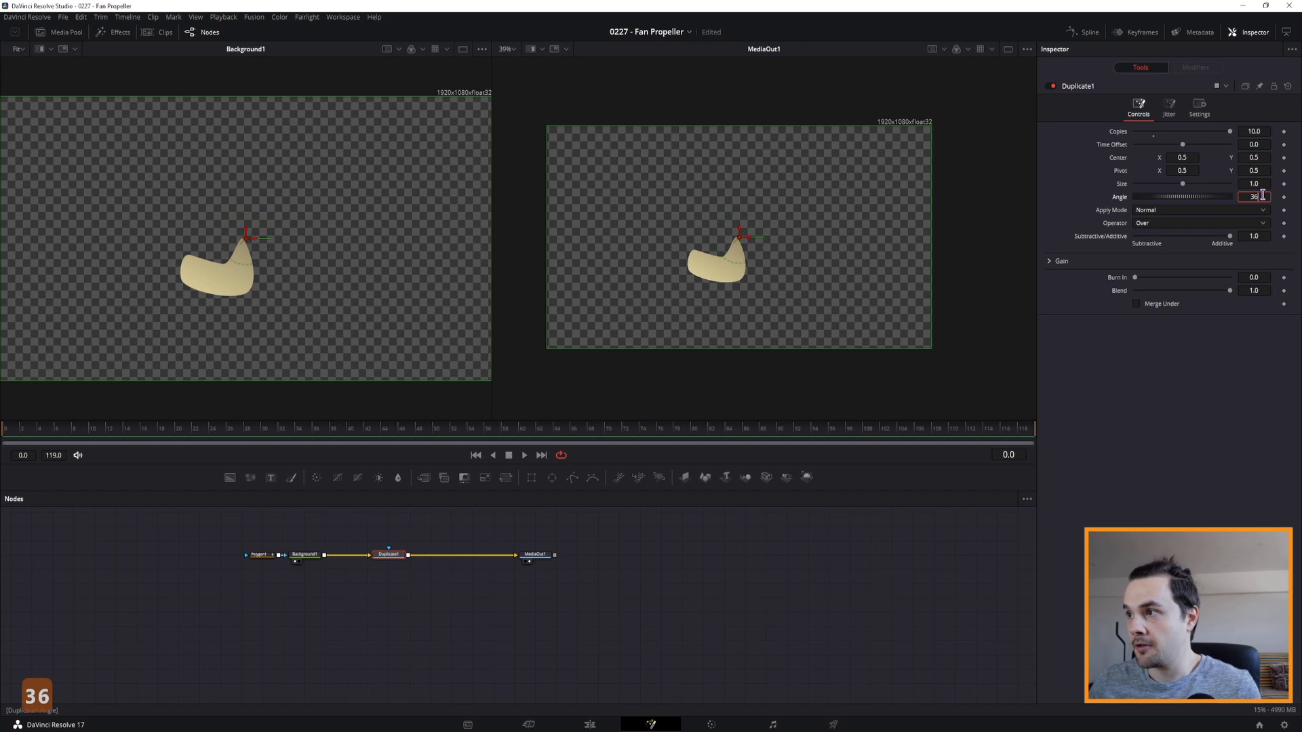
{"action": "key", "text": "Return"}
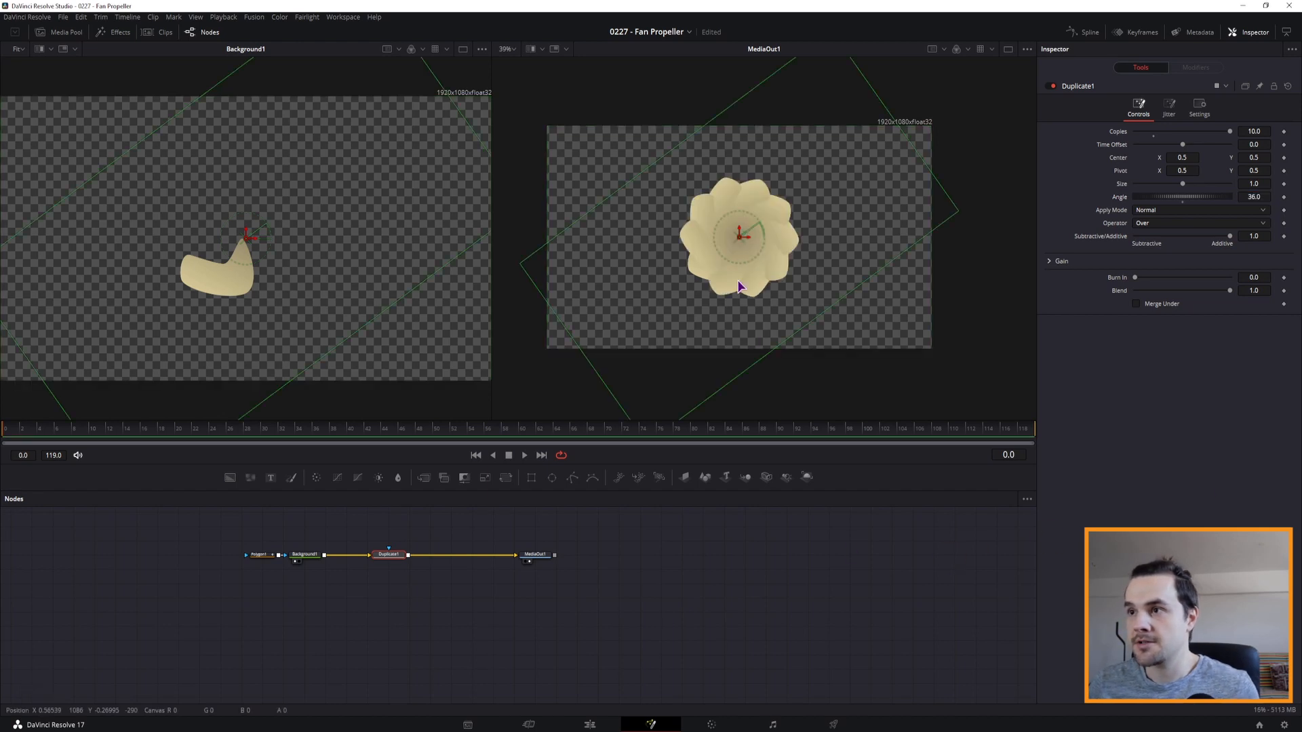
- Set the Duplicate node to 5 copies with an angle of 72 degrees to form an evenly spaced propeller
{"action": "left_click", "coordinate": [1256, 131]}
{"action": "type", "text": "5"}
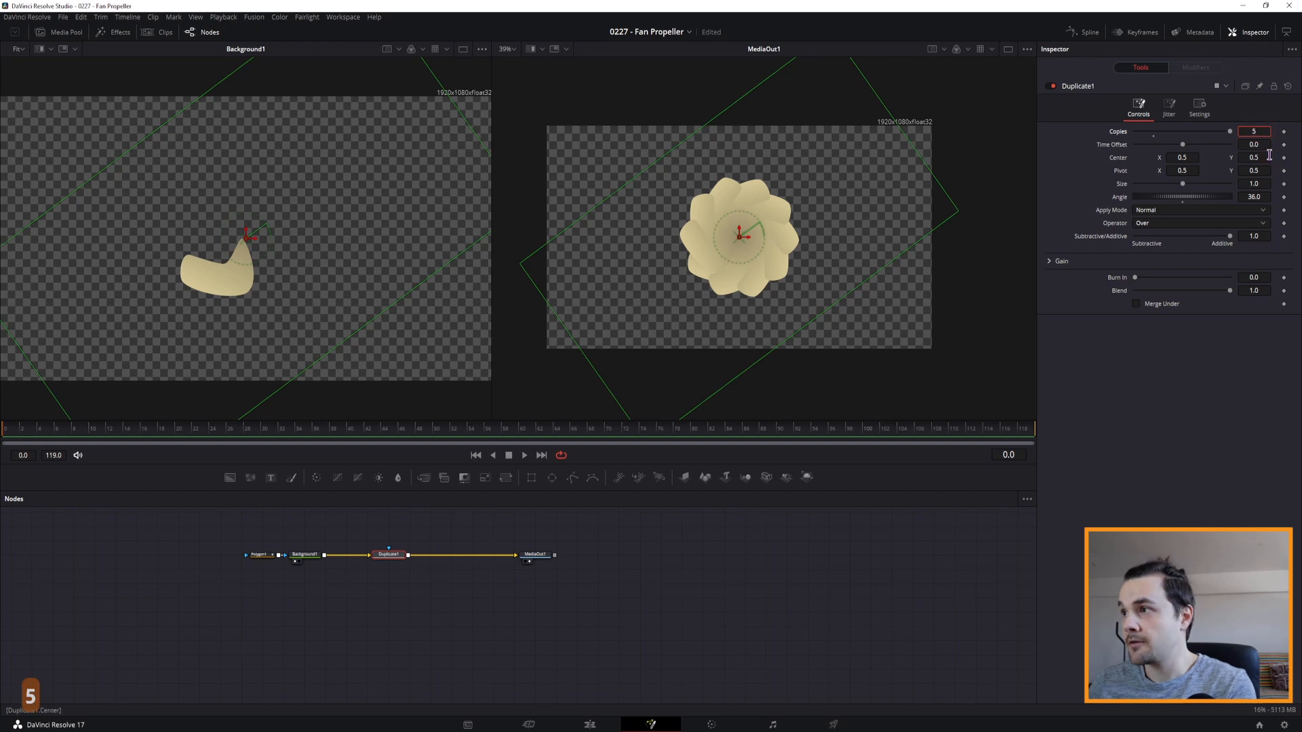
{"action": "key", "text": "Return"}
{"action": "left_click", "coordinate": [1259, 197]}
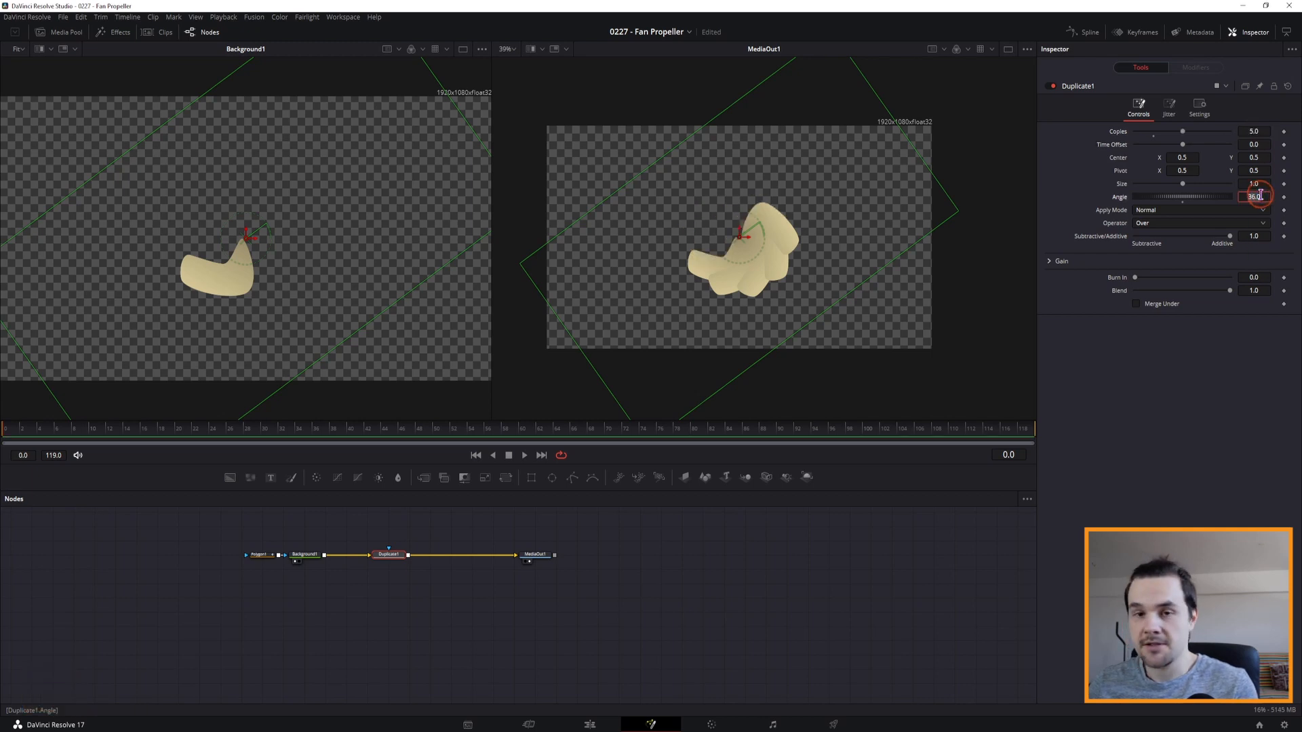
{"action": "type", "text": "7"}
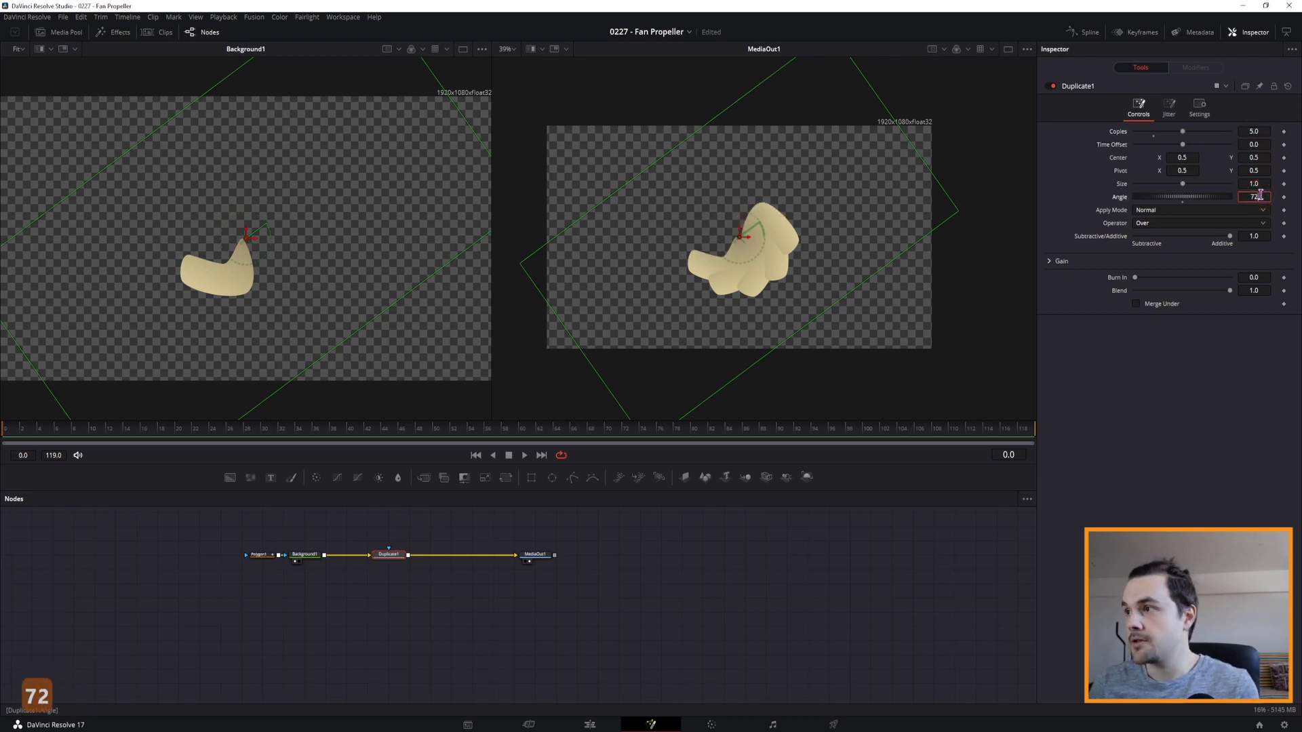
{"action": "type", "text": "2"}
{"action": "key", "text": "Tab"}
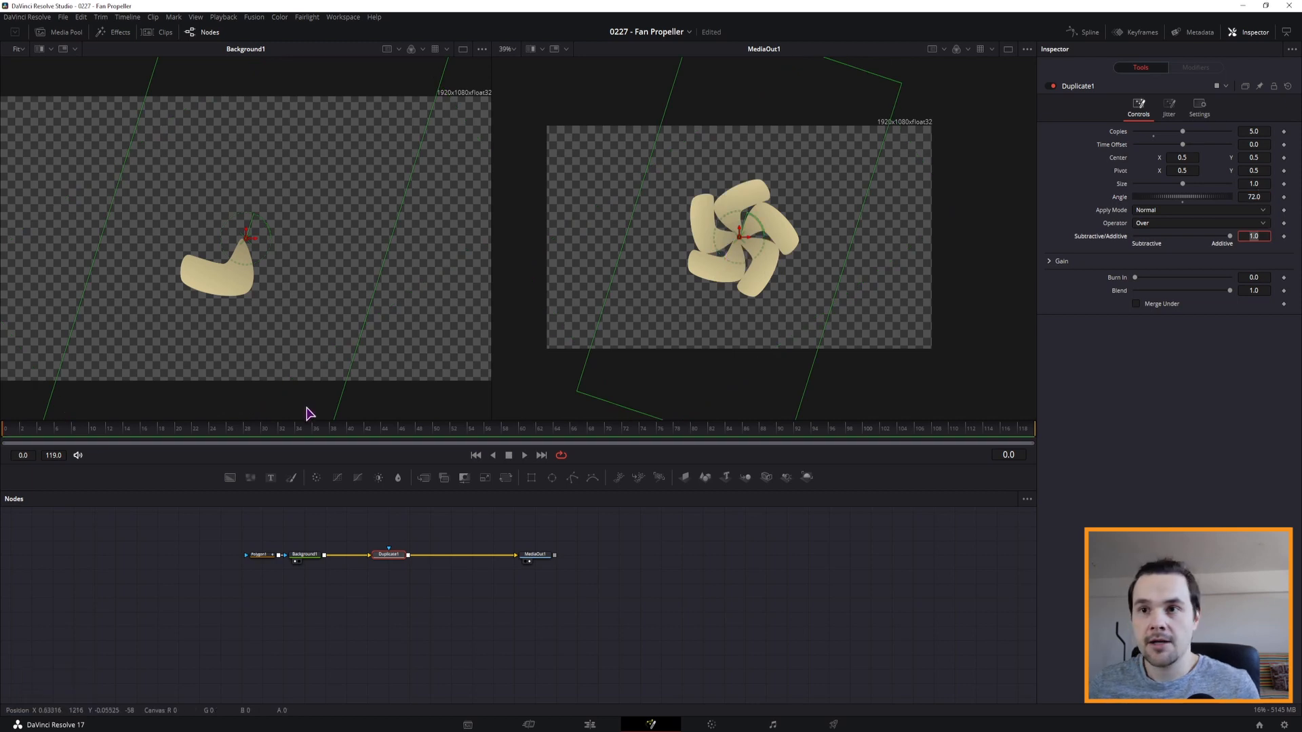
- Reshape the Polygon1 blade into a slimmer curved form that narrows to a point near the propeller's centre
{"action": "left_click", "coordinate": [257, 556]}
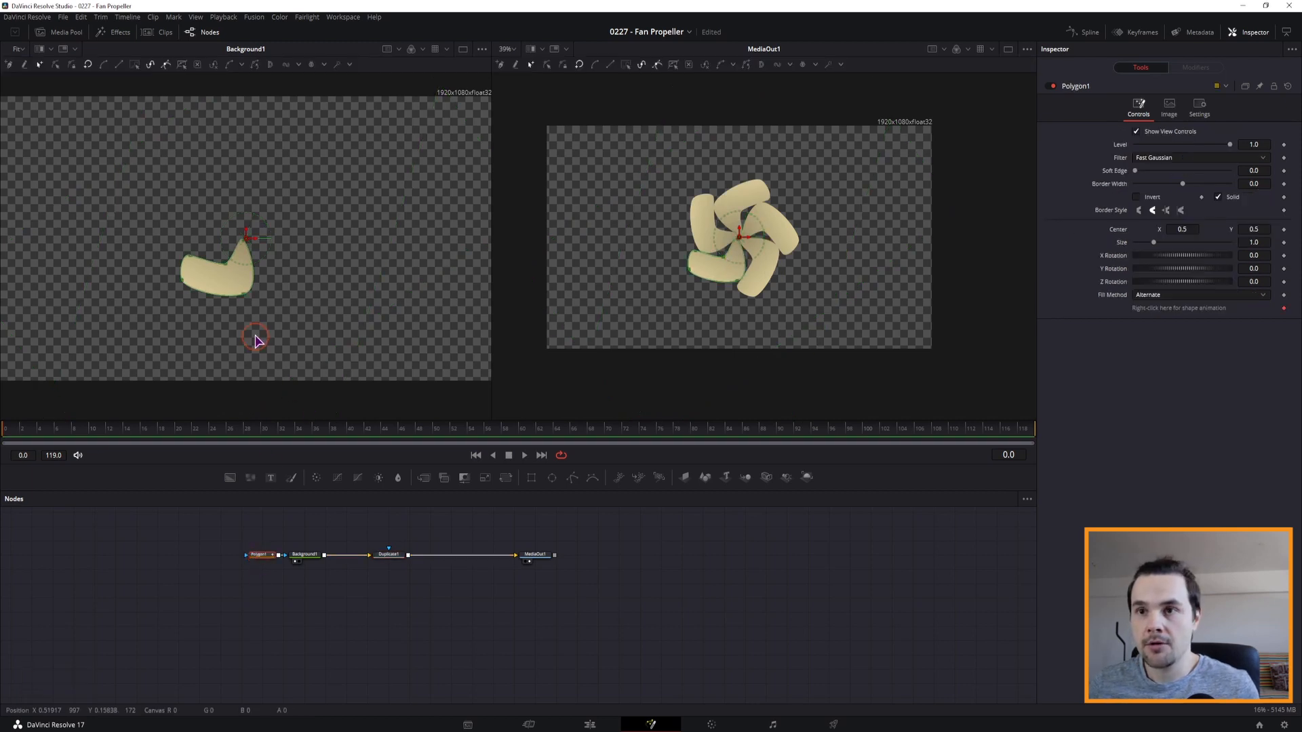
{"action": "left_click_drag", "start_coordinate": [245, 295], "coordinate": [239, 274]}
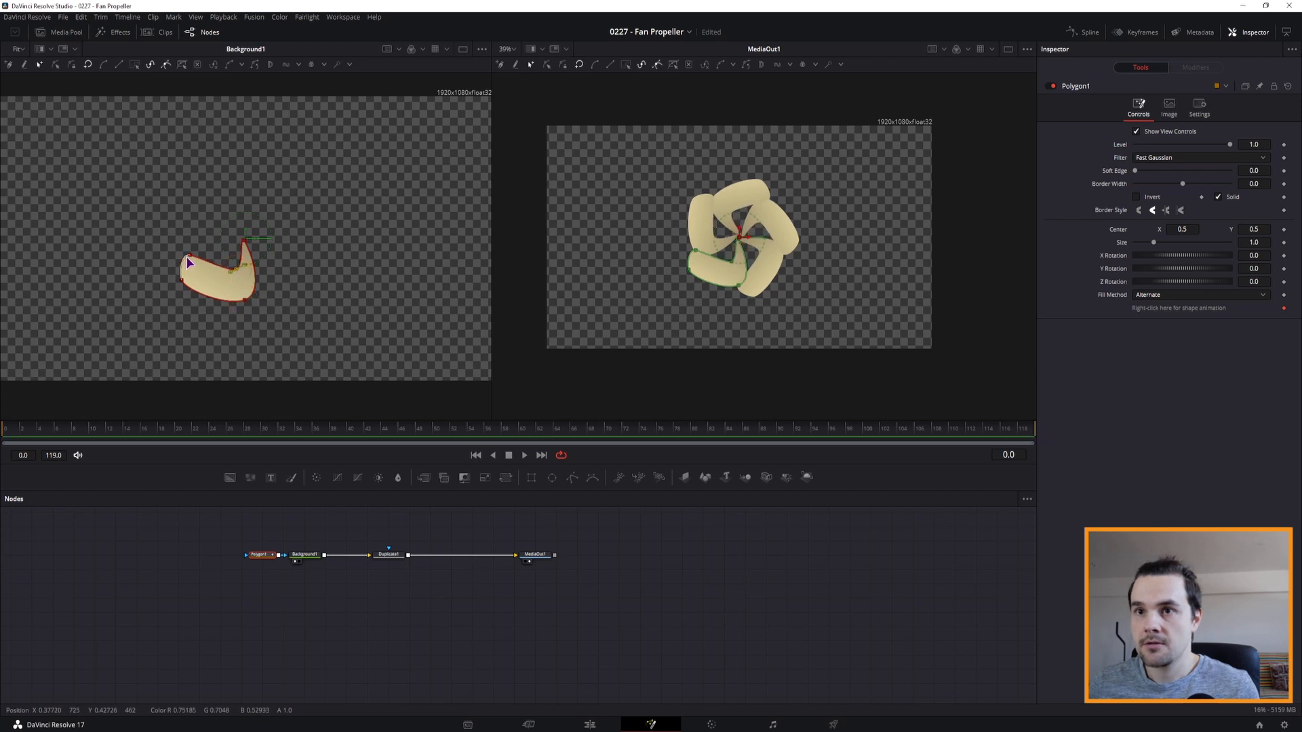
{"action": "scroll", "coordinate": [749, 244], "scroll_direction": "up", "scroll_amount": 6}
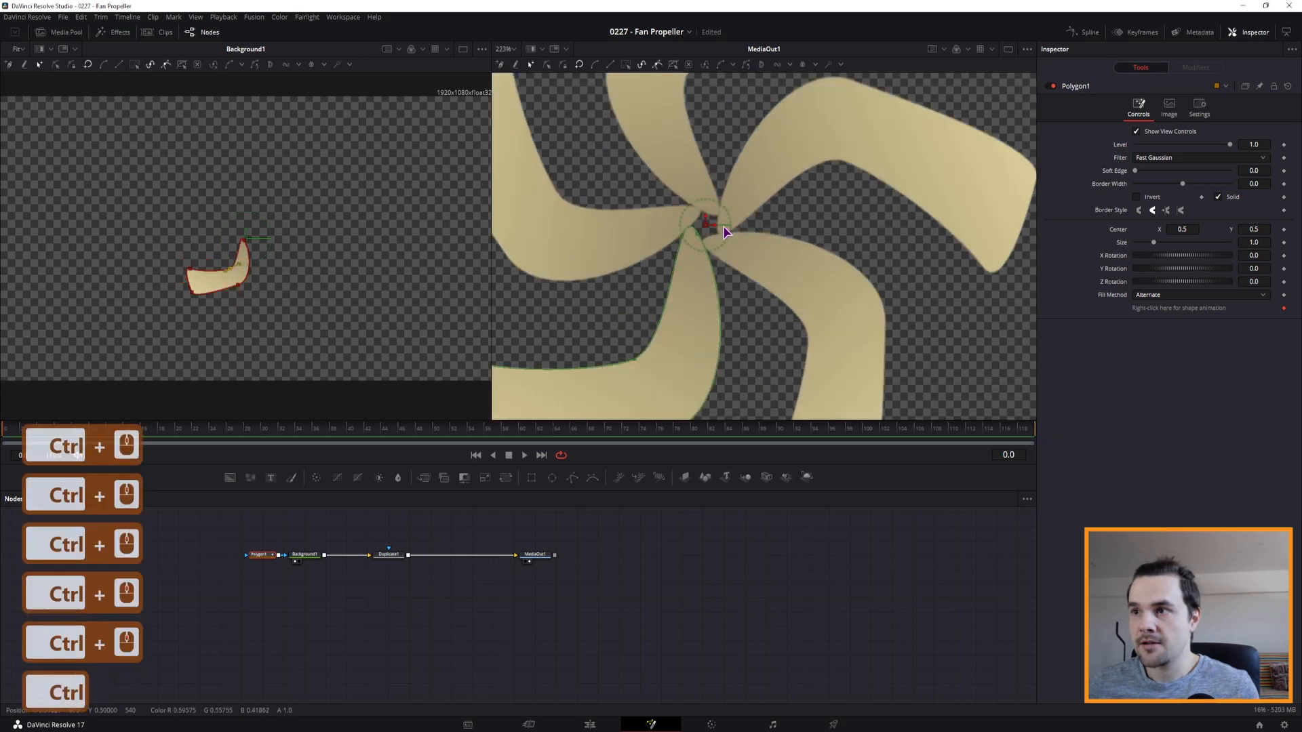
{"action": "scroll", "coordinate": [726, 231], "scroll_direction": "down", "scroll_amount": 1}
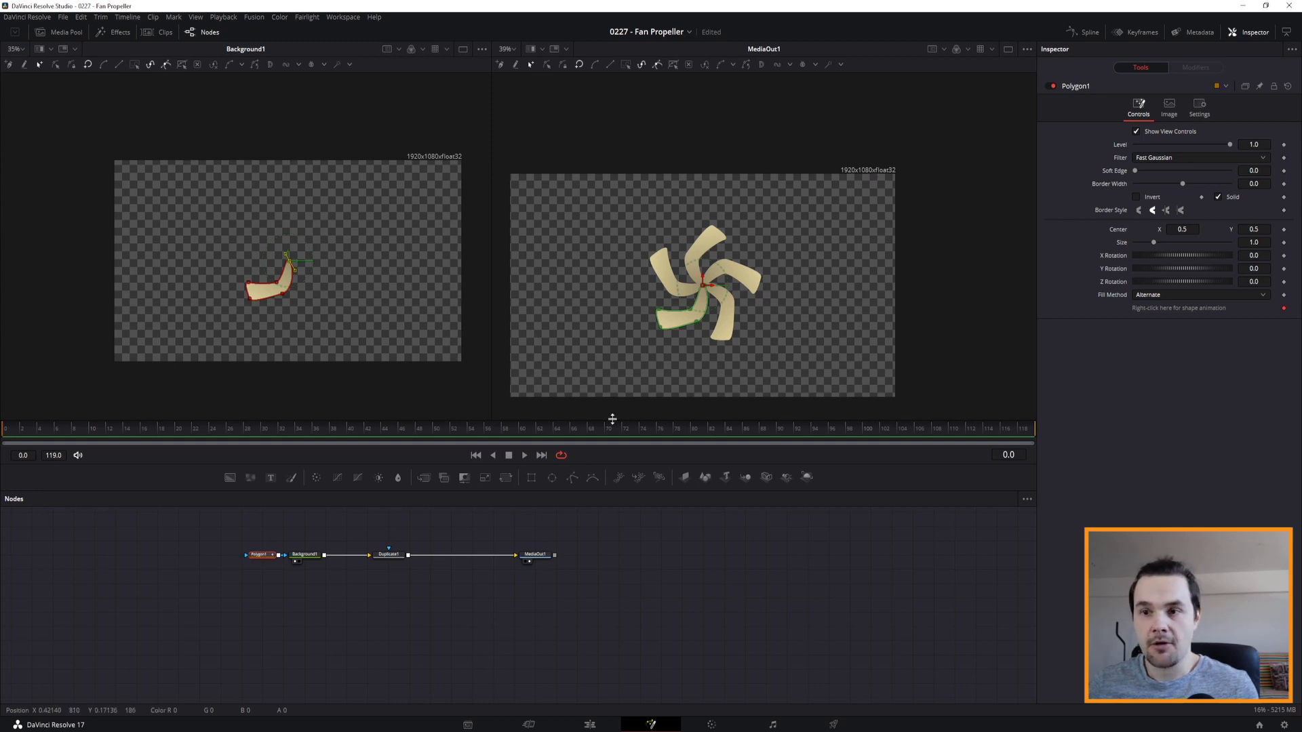
- Insert a Transform node between Background1 and Duplicate1
{"action": "left_click", "coordinate": [309, 556]}
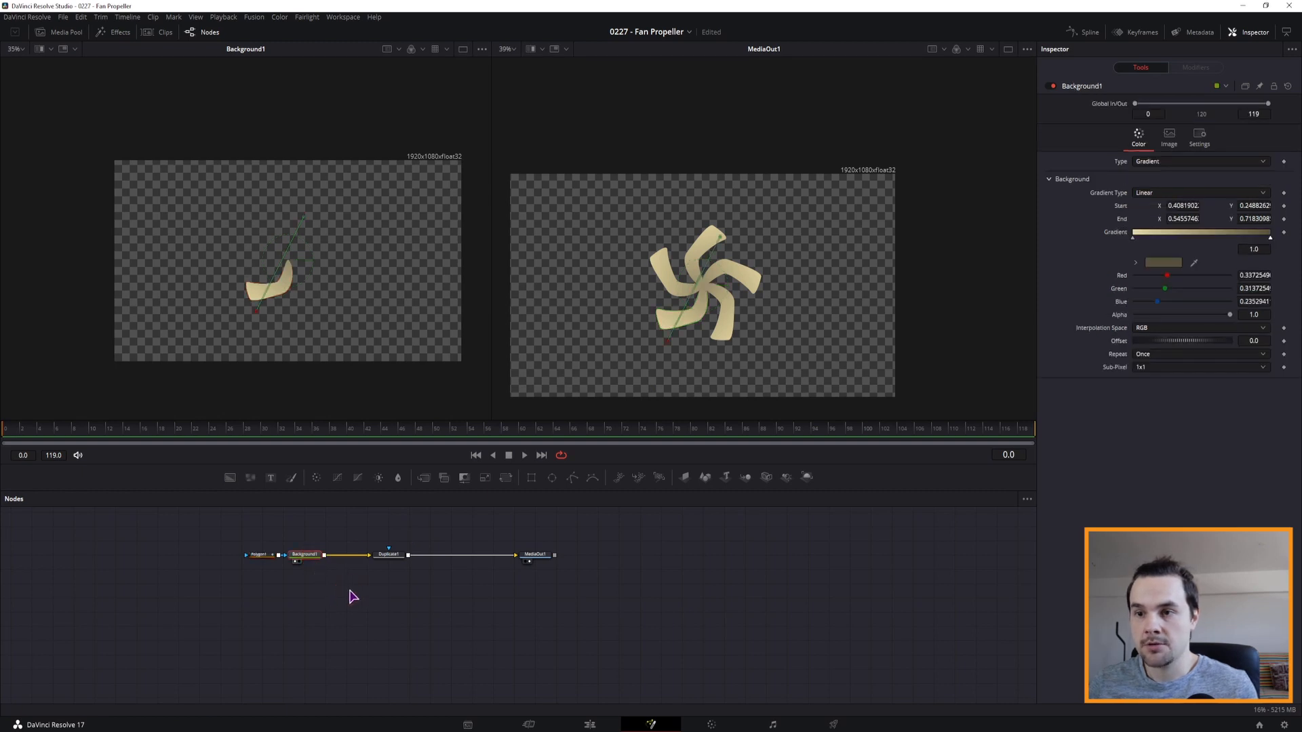
{"action": "key", "text": "ctrl+space"}
{"action": "type", "text": "duplic"}
{"action": "type", "text": "tran"}
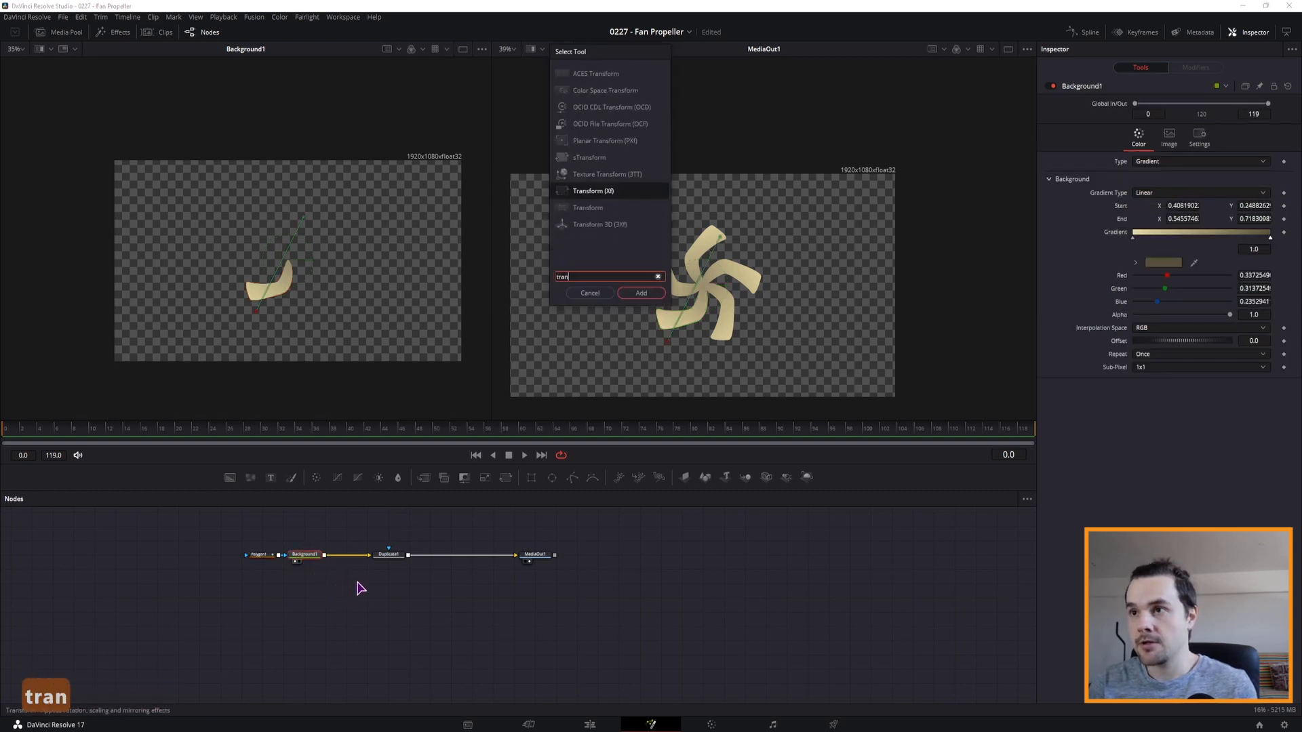
{"action": "key", "text": "Return"}
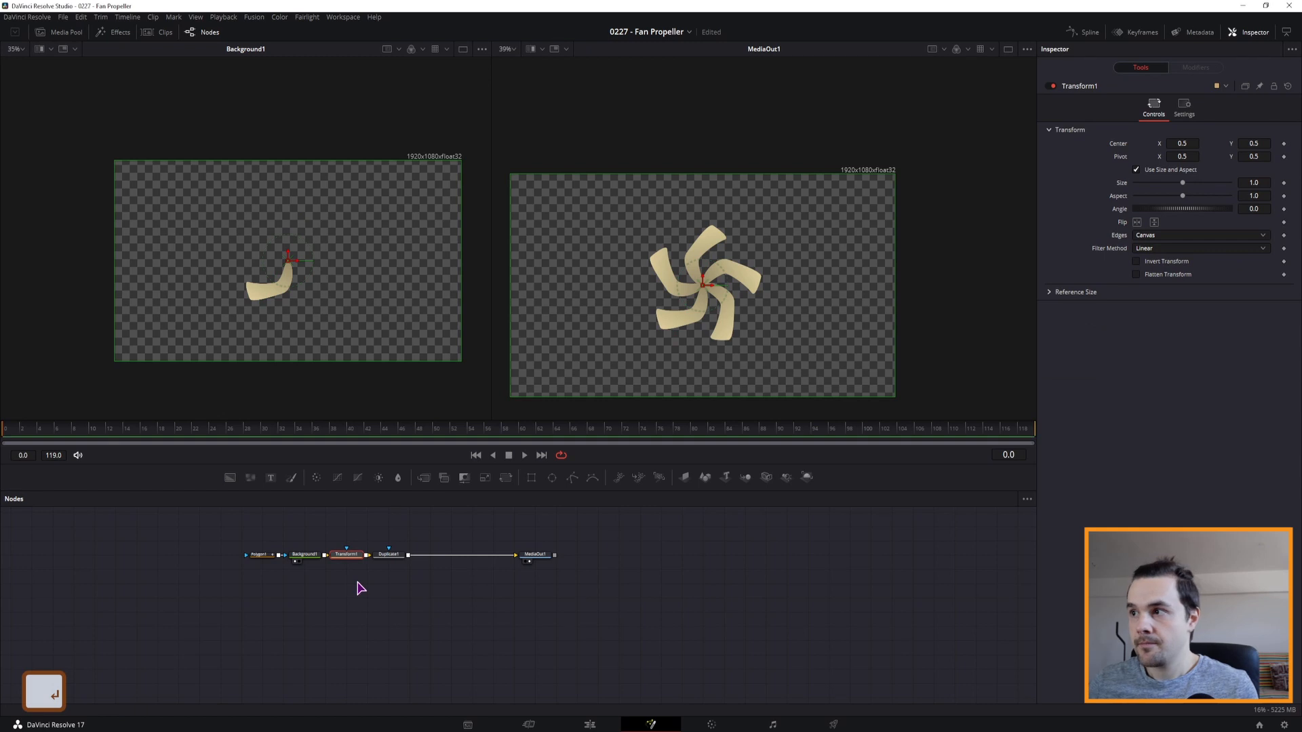
- Try Transform1 with a size of 2.16 and an angle of 421.8 degrees on the blade
{"action": "left_click_drag", "start_coordinate": [1161, 215], "coordinate": [1248, 211]}
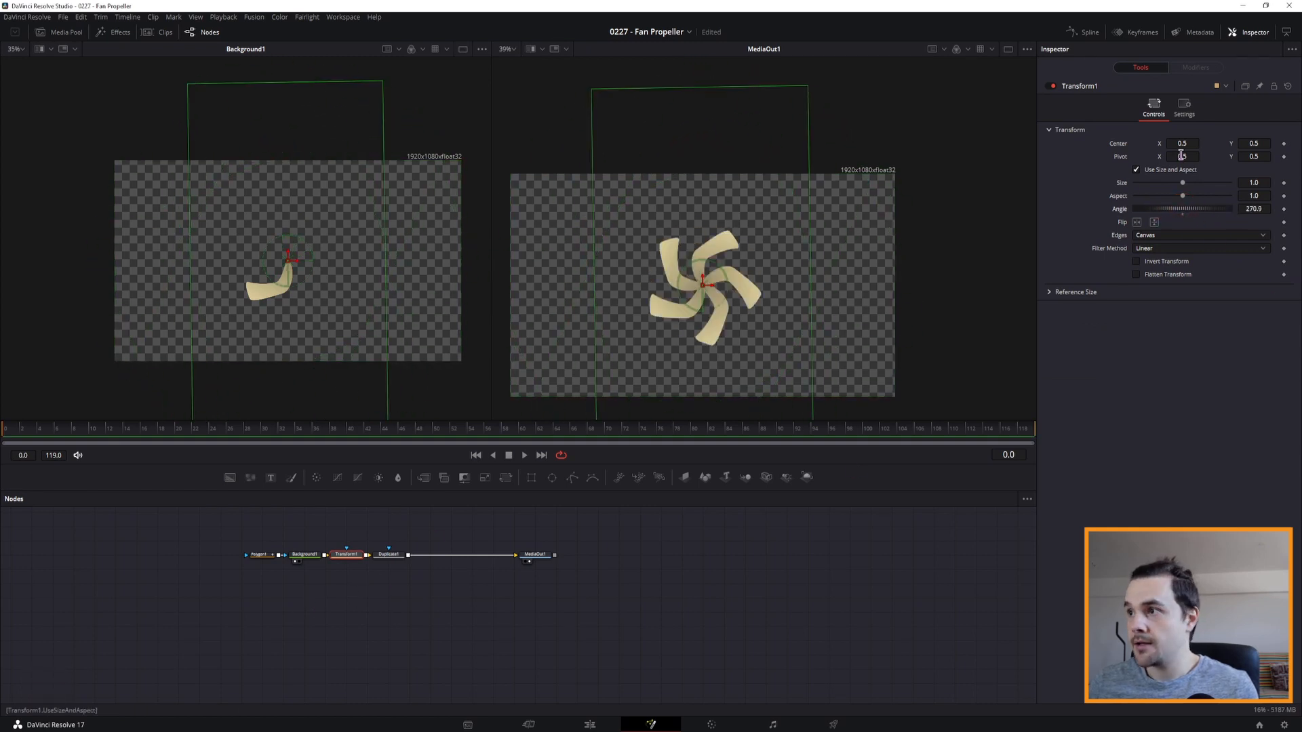
{"action": "left_click_drag", "start_coordinate": [1183, 188], "coordinate": [1198, 183]}
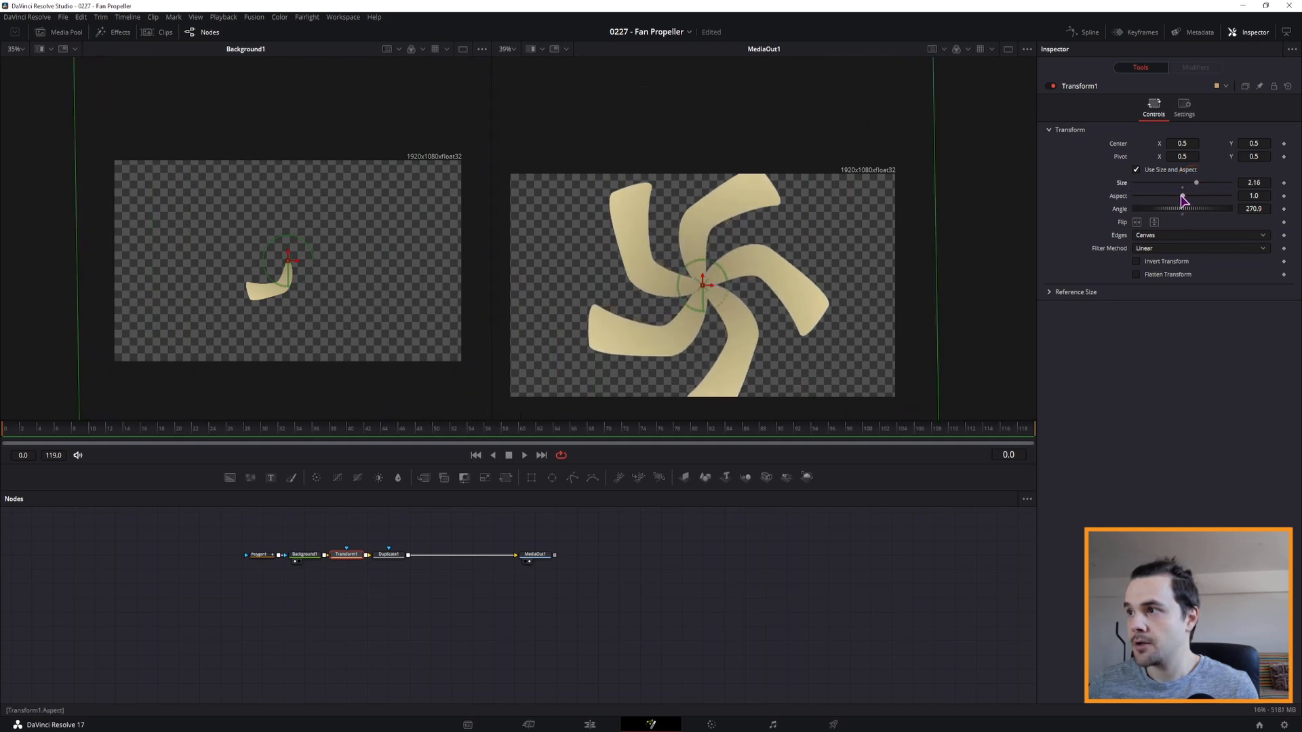
{"action": "left_click_drag", "start_coordinate": [1165, 215], "coordinate": [1206, 209]}
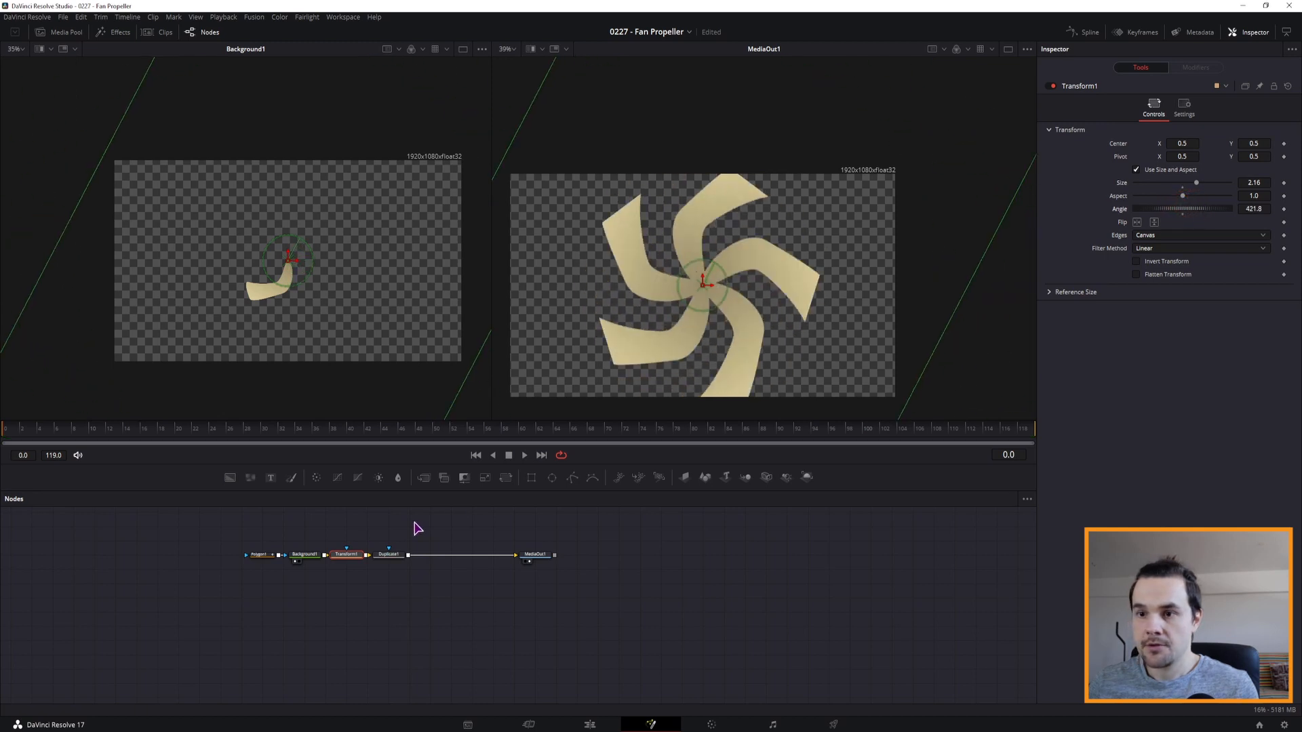
- Turn off auto resolution for Background1 and set its image height to 1920 to make a square frame
{"action": "left_click", "coordinate": [303, 557]}
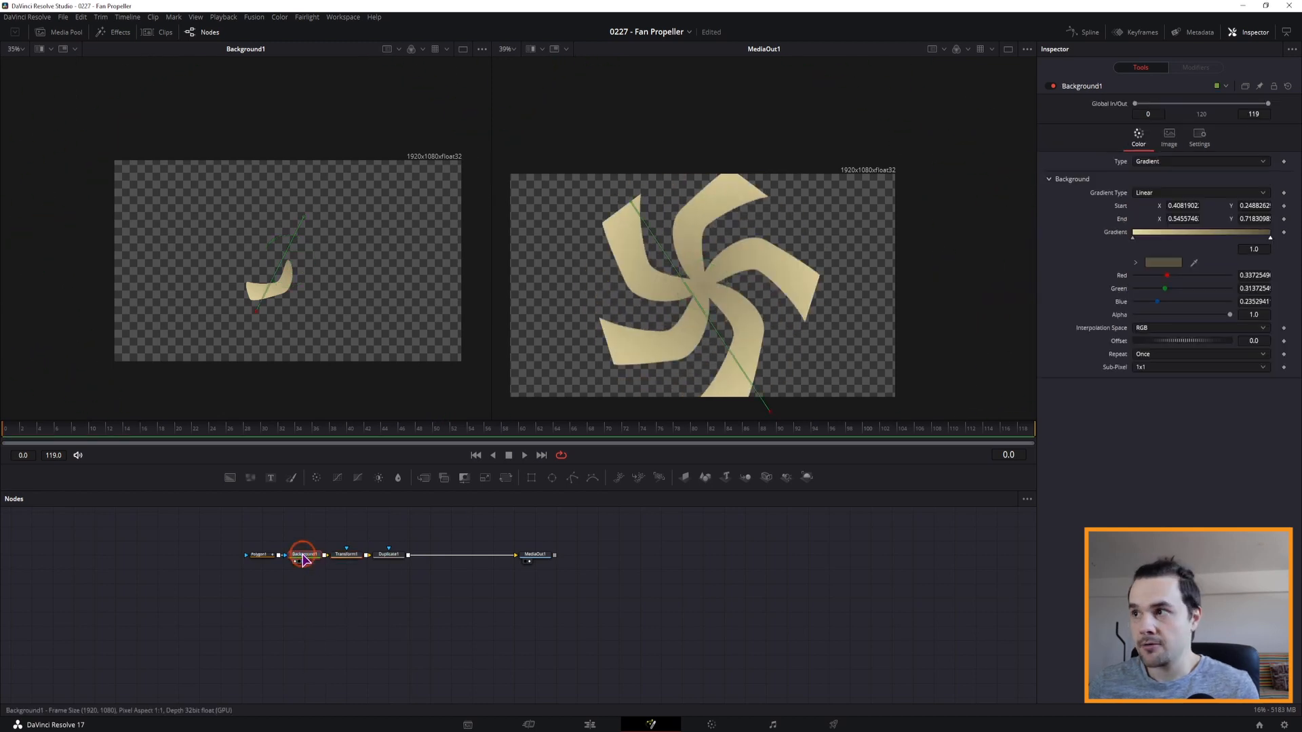
{"action": "left_click", "coordinate": [1171, 139]}
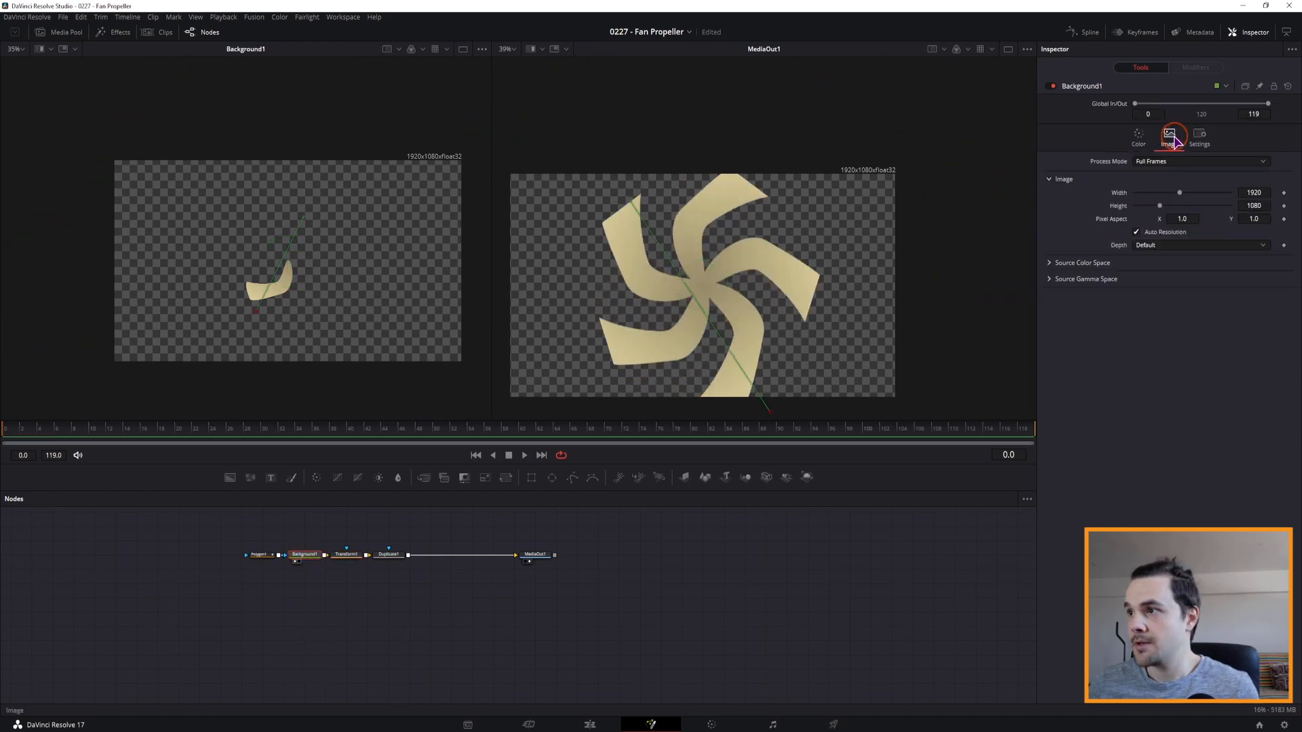
{"action": "left_click", "coordinate": [1137, 233]}
{"action": "left_click", "coordinate": [1246, 222]}
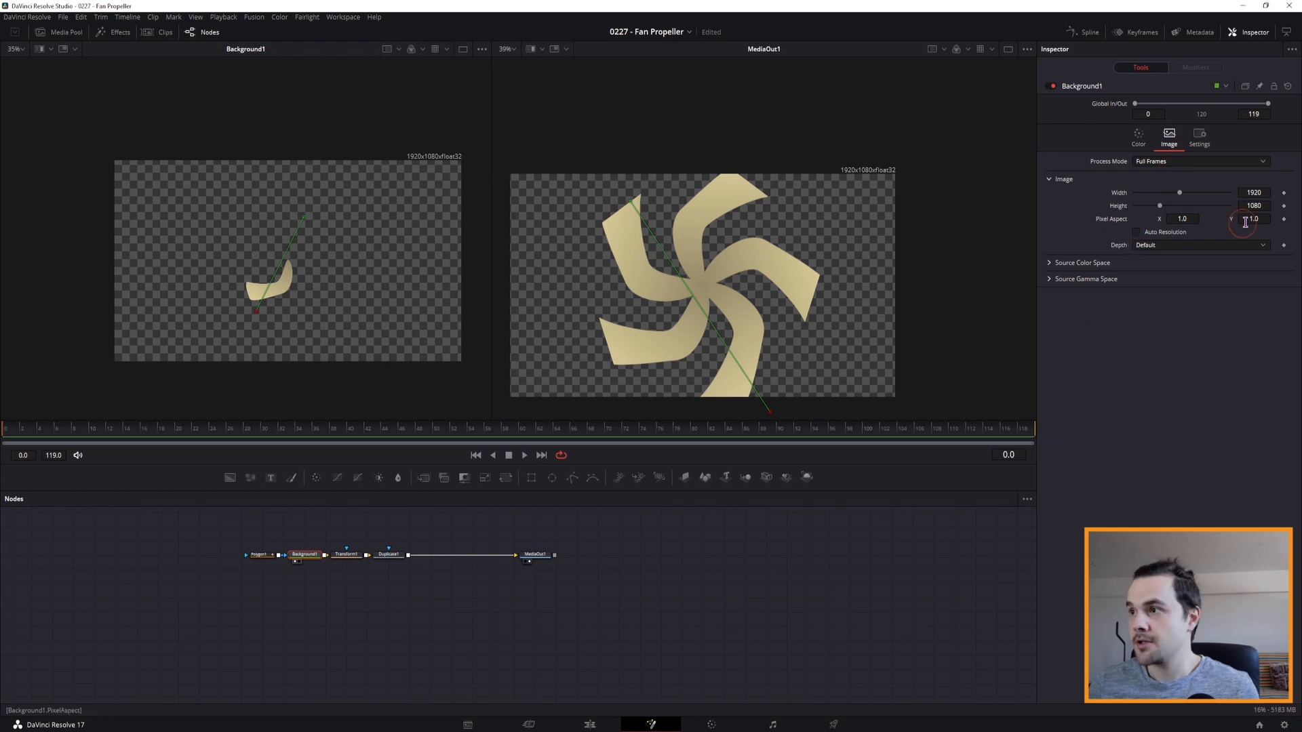
{"action": "left_click", "coordinate": [1260, 206]}
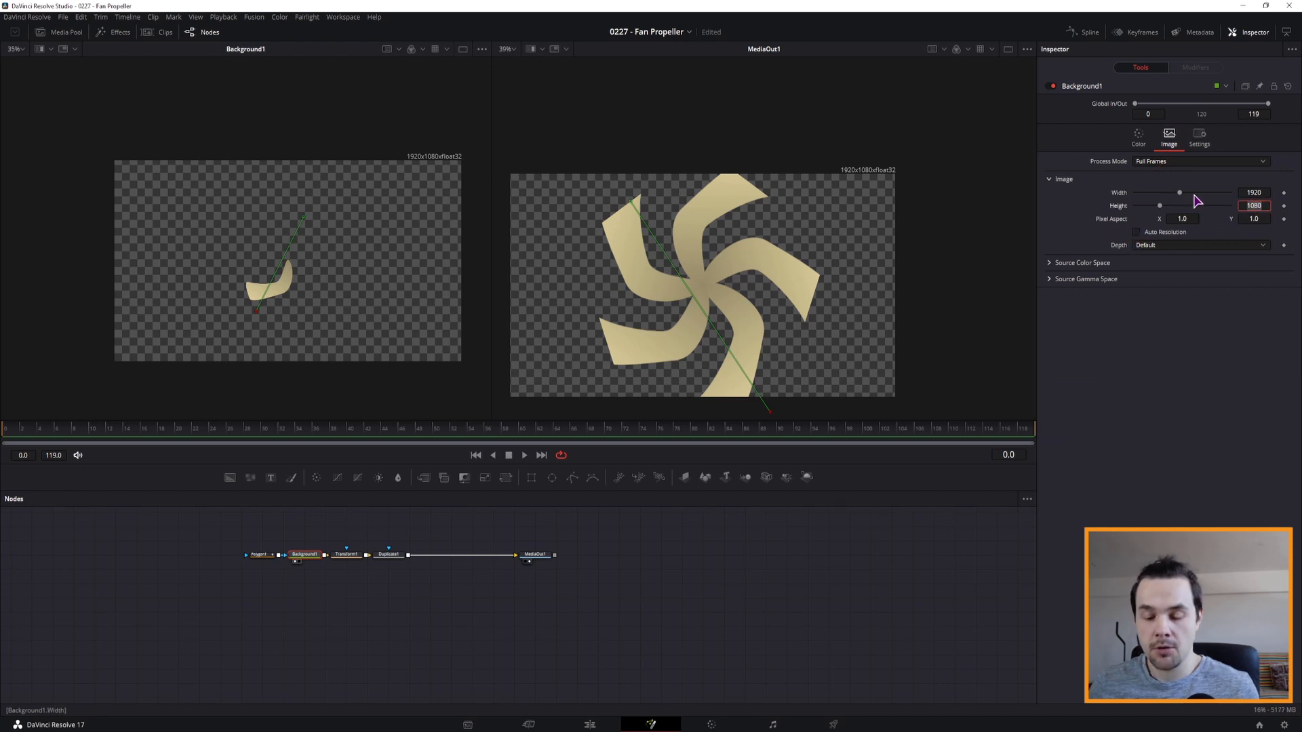
{"action": "type", "text": "1920"}
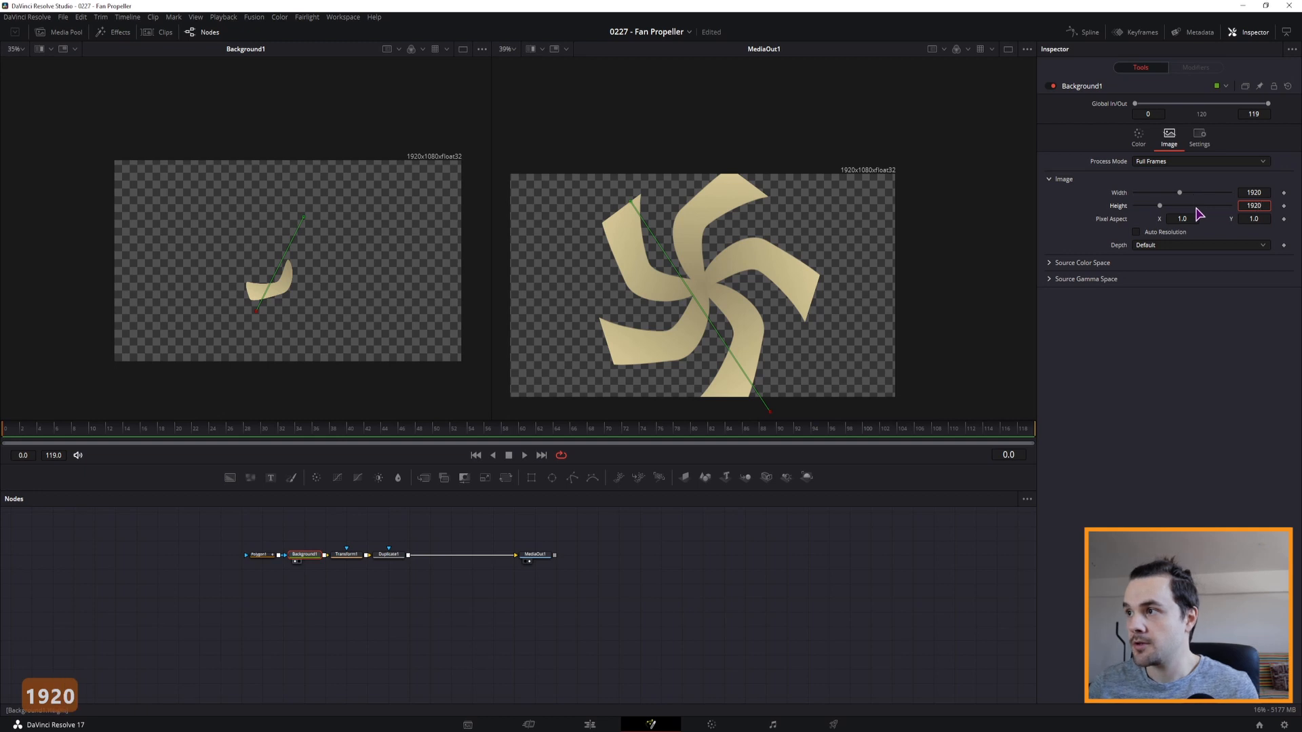
{"action": "double_click", "coordinate": [1200, 321]}
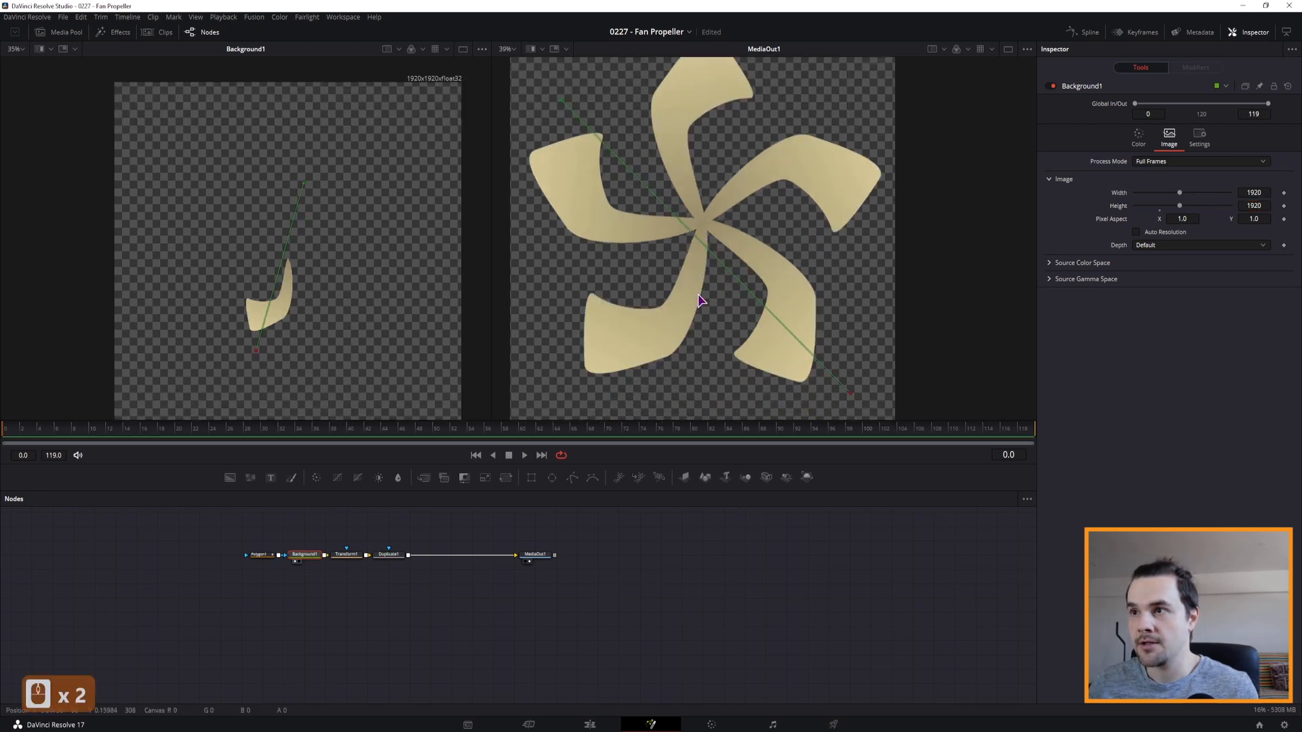
- Set Transform1 to an angle of 136.3 degrees and a size of 1.0, and move MediaOut1 farther from Duplicate1
{"action": "scroll", "coordinate": [698, 294], "scroll_direction": "up", "scroll_amount": 1}
{"action": "left_click", "coordinate": [346, 555]}
{"action": "left_click_drag", "start_coordinate": [1180, 209], "coordinate": [1116, 200]}
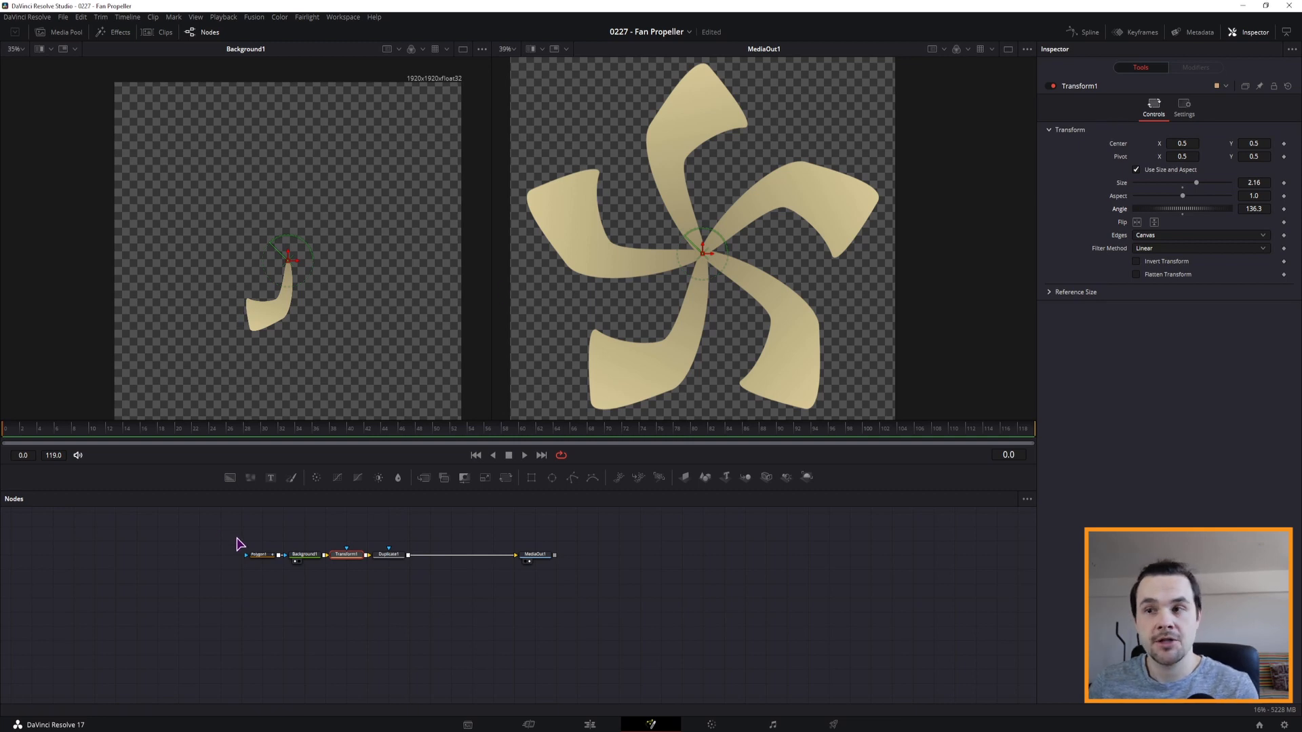
{"action": "double_click", "coordinate": [1184, 185]}
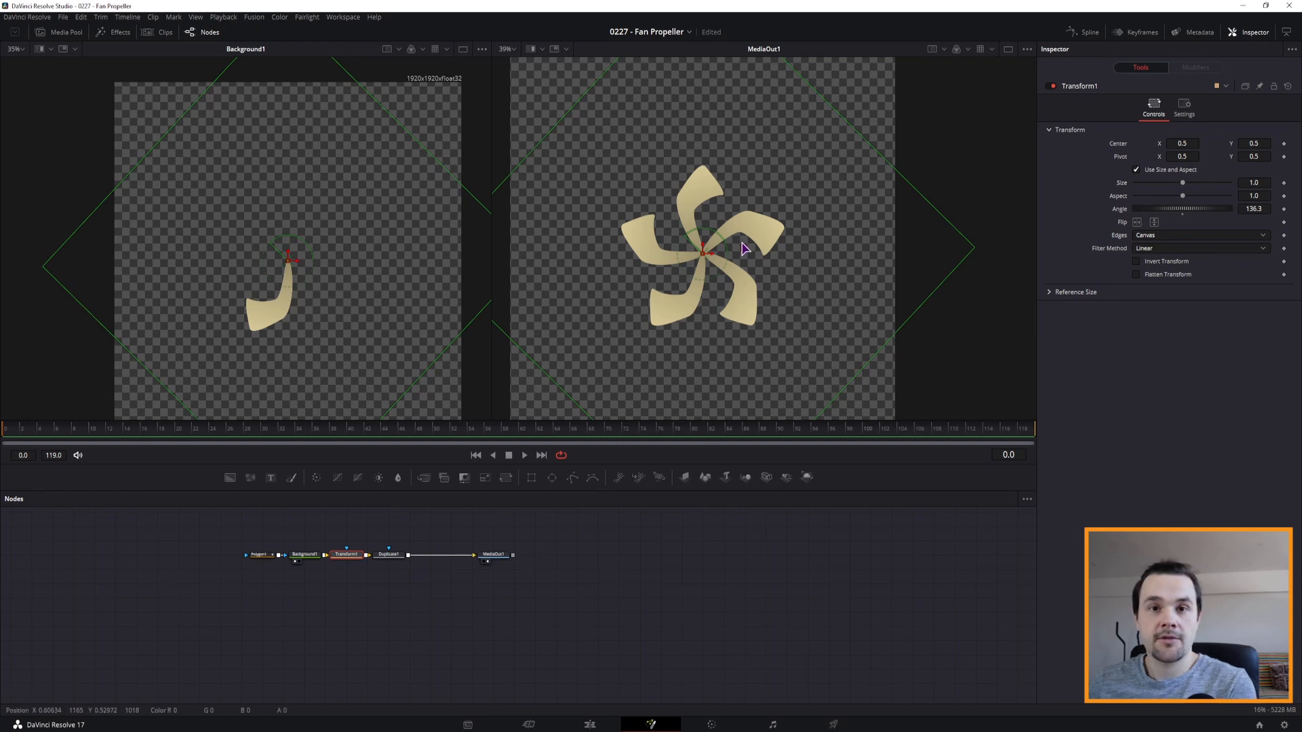
{"action": "left_click_drag", "start_coordinate": [495, 557], "coordinate": [515, 557]}
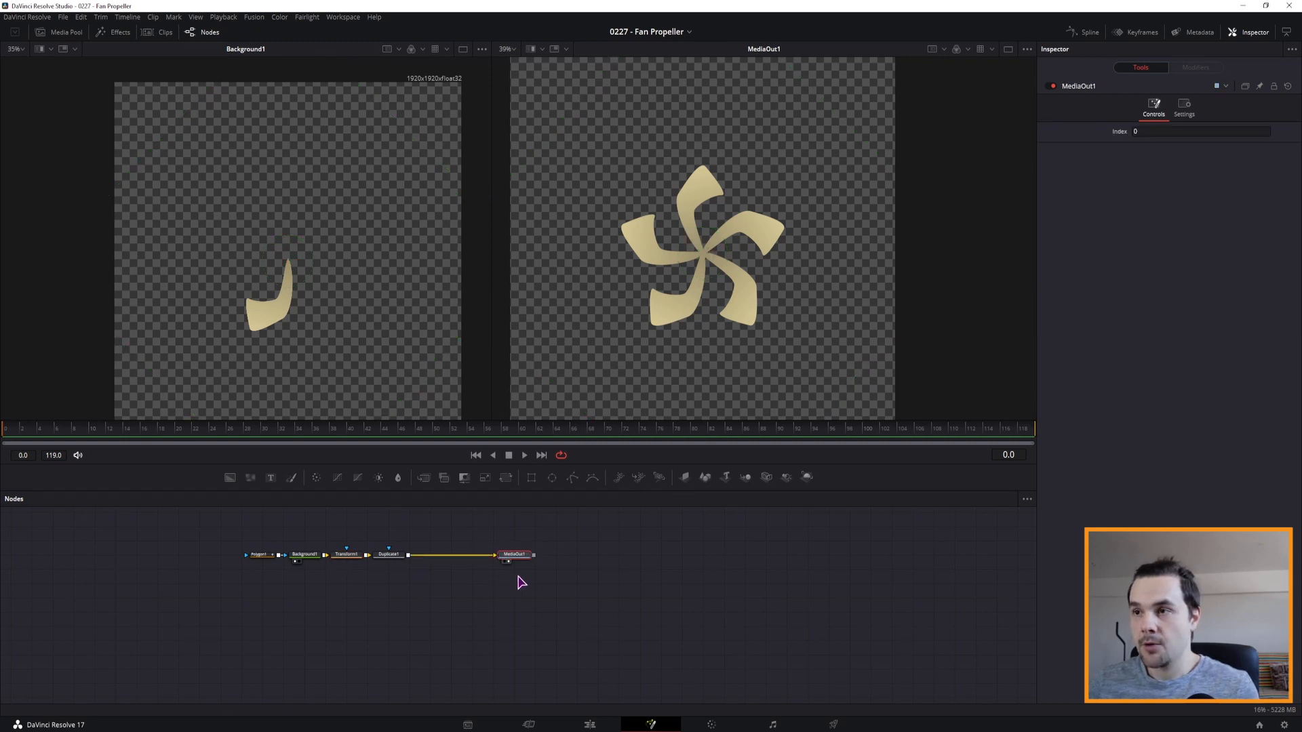
- Realign Background1's linear gradient so it runs diagonally across the blade, from its upper-left side to its lower-right side
{"action": "left_click", "coordinate": [304, 555]}
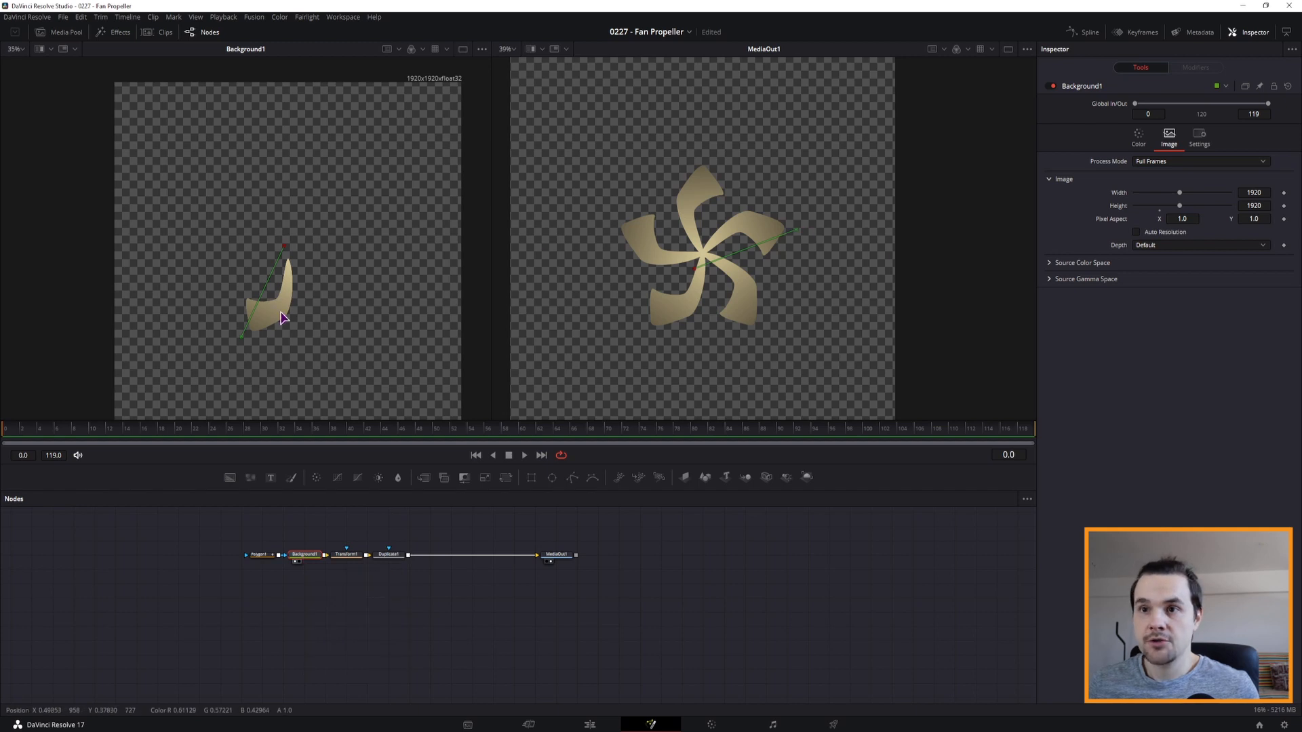
{"action": "mouse_move", "coordinate": [242, 341]}
{"action": "left_mouse_down"}
{"action": "mouse_move", "coordinate": [314, 328]}
{"action": "mouse_move", "coordinate": [317, 282]}
{"action": "mouse_move", "coordinate": [312, 293]}
{"action": "left_mouse_up"}
{"action": "left_click_drag", "start_coordinate": [285, 248], "coordinate": [258, 263]}
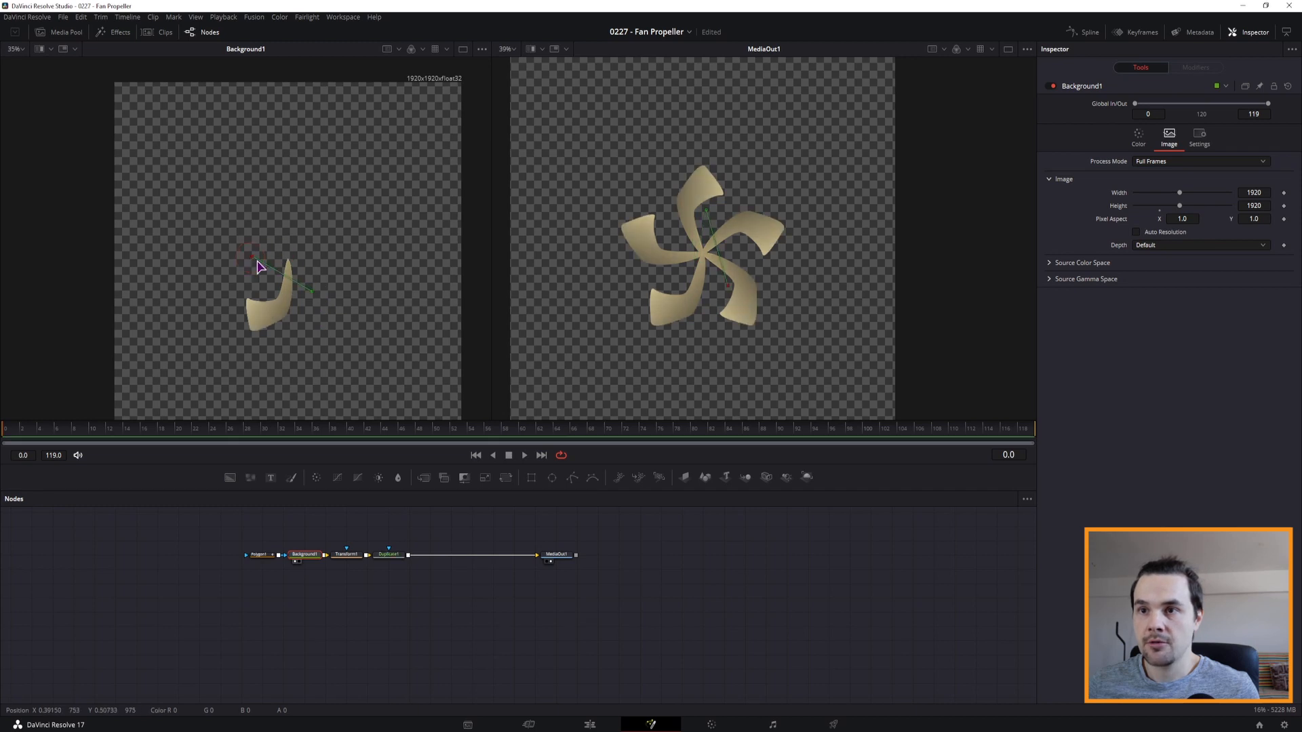
{"action": "left_click_drag", "start_coordinate": [314, 298], "coordinate": [314, 307]}
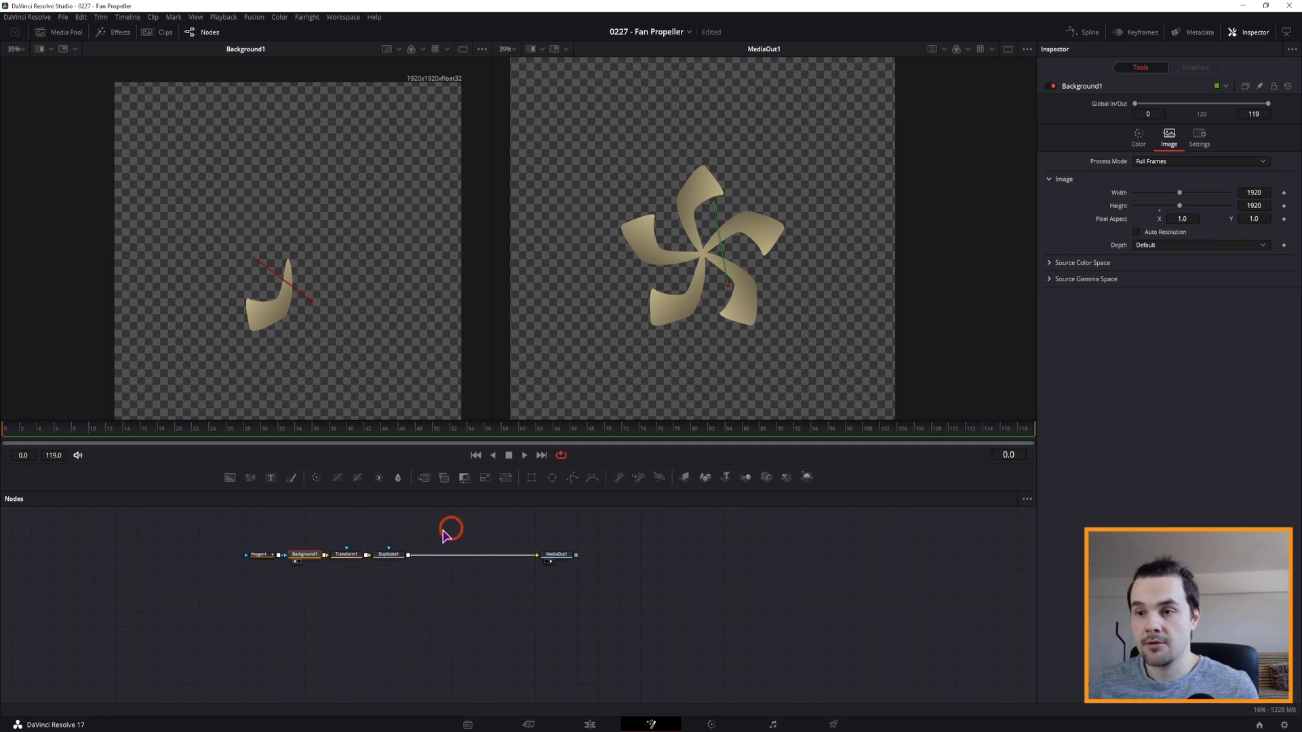
- Merge a new background over Duplicate1, display Duplicate1 in the first viewer, and use its output to mask Background2
{"action": "left_click", "coordinate": [396, 541]}
{"action": "left_click_drag", "start_coordinate": [230, 477], "coordinate": [411, 556]}
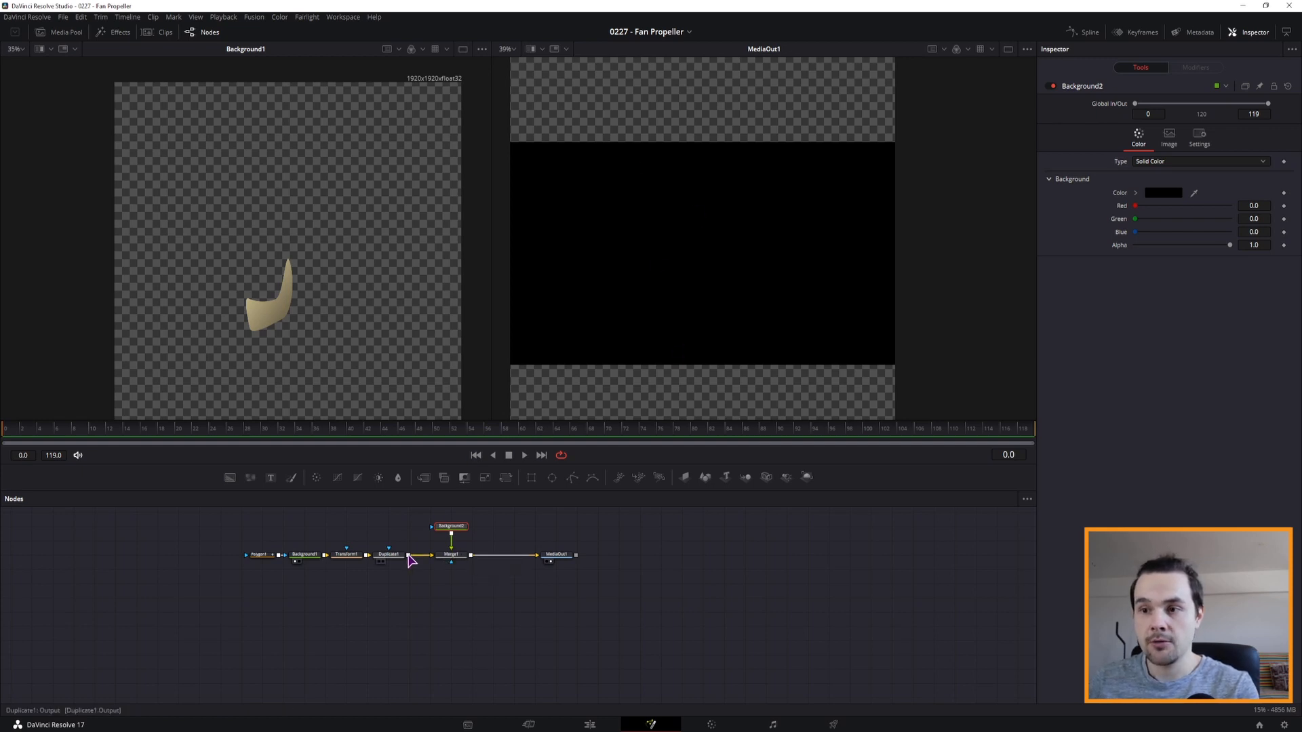
{"action": "left_click", "coordinate": [378, 563]}
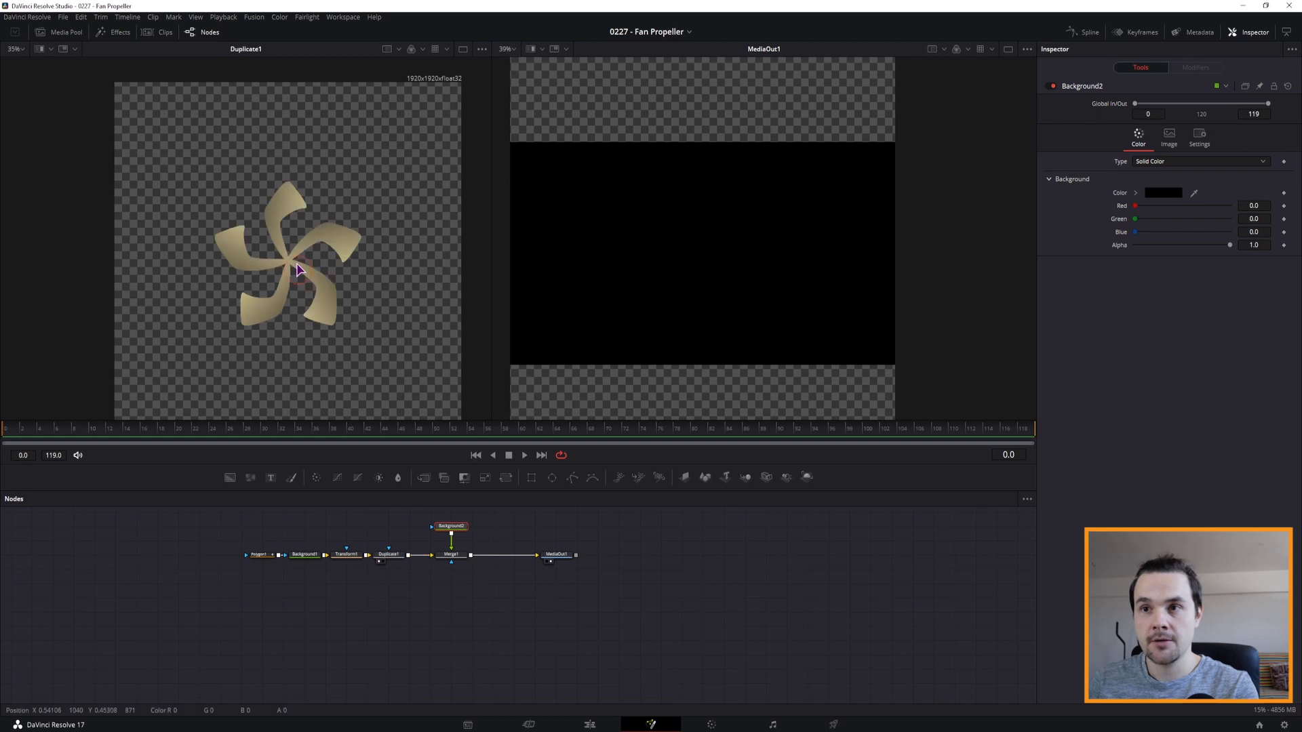
{"action": "left_click_drag", "start_coordinate": [409, 557], "coordinate": [433, 528]}
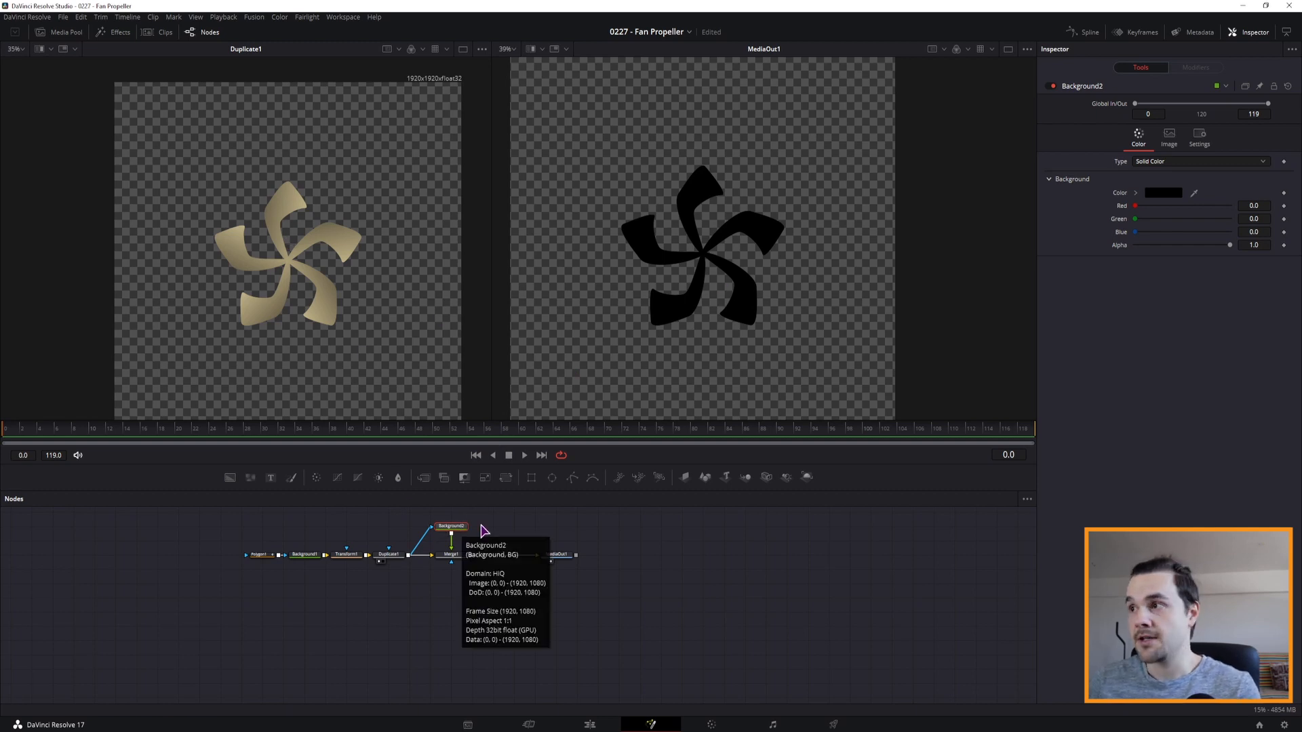
- Change Background2 to a linear gradient with its start at about X 0.816, Y -0.056, and colour that start pale yellow-green
{"action": "left_click", "coordinate": [1166, 163]}
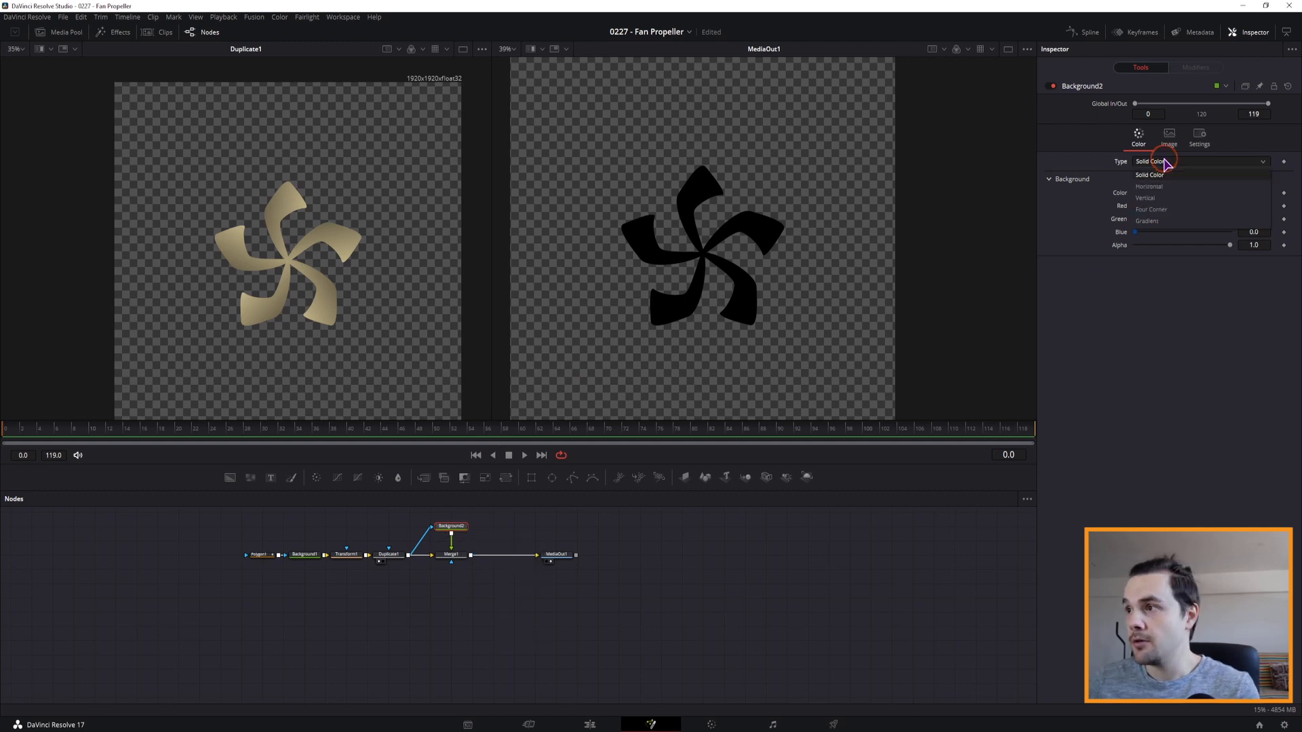
{"action": "left_click", "coordinate": [1156, 228]}
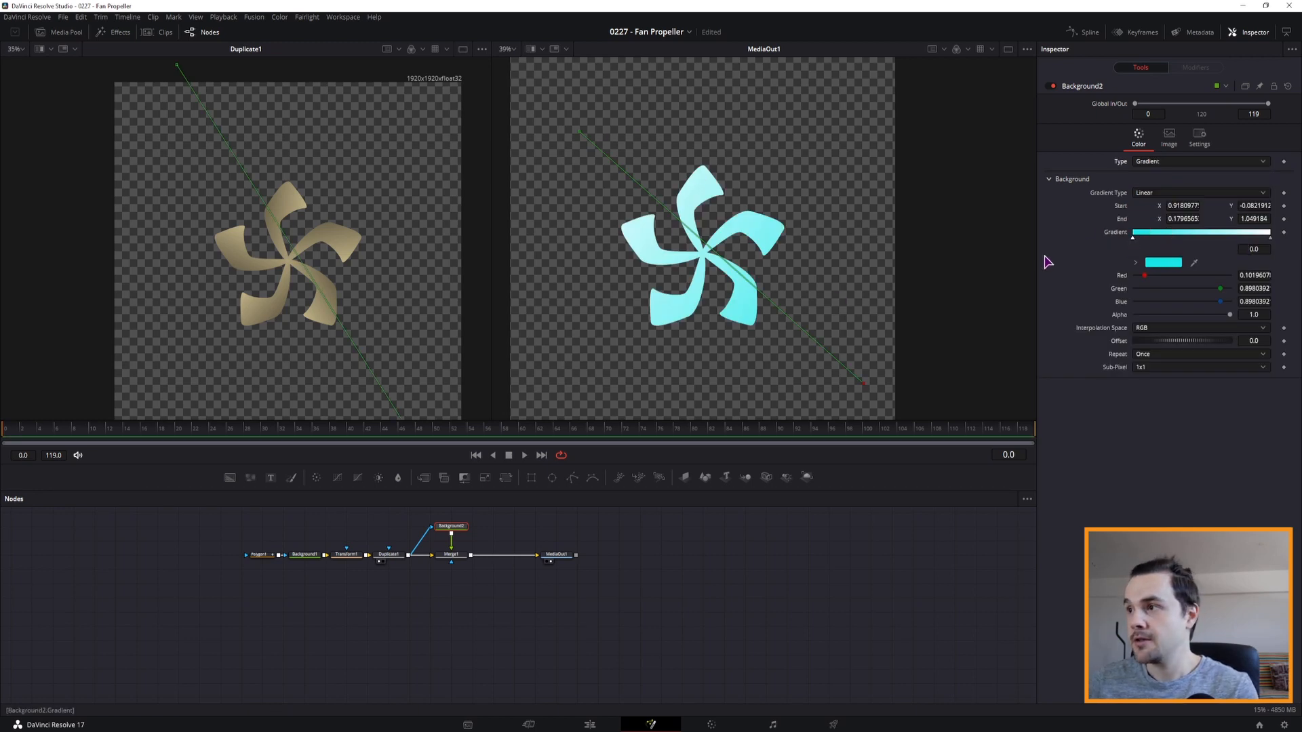
{"action": "left_click_drag", "start_coordinate": [863, 383], "coordinate": [826, 377]}
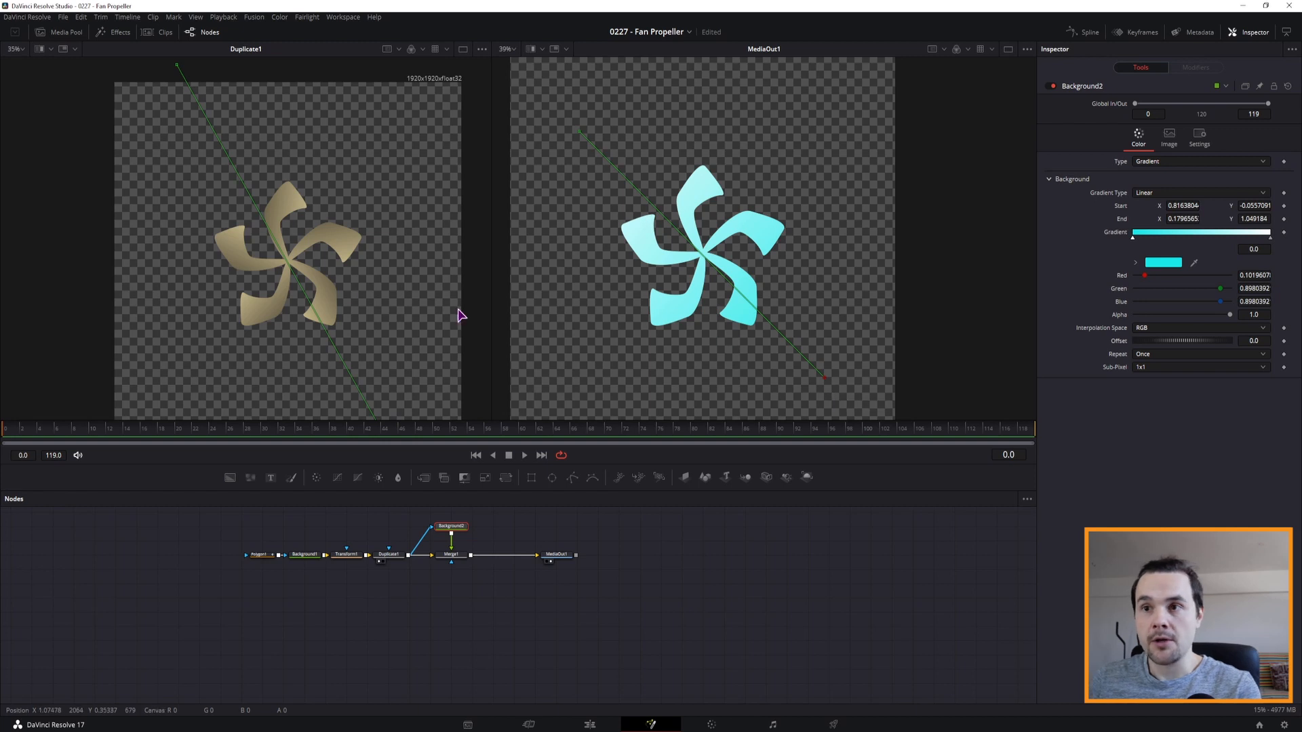
{"action": "left_click", "coordinate": [1159, 265]}
{"action": "left_click", "coordinate": [740, 287]}
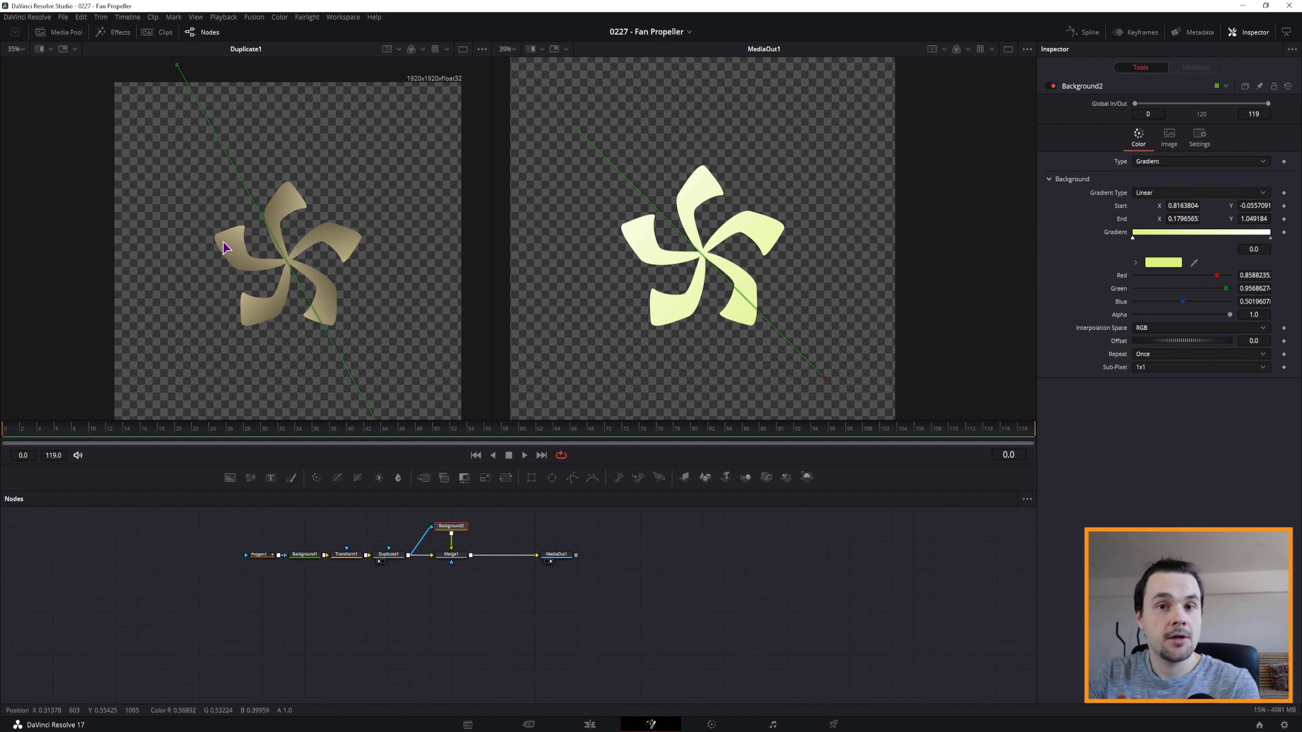
- Try the Screen apply mode on Merge1, set it to Multiply instead, and play the composition
{"action": "left_click", "coordinate": [452, 558]}
{"action": "left_click", "coordinate": [1160, 196]}
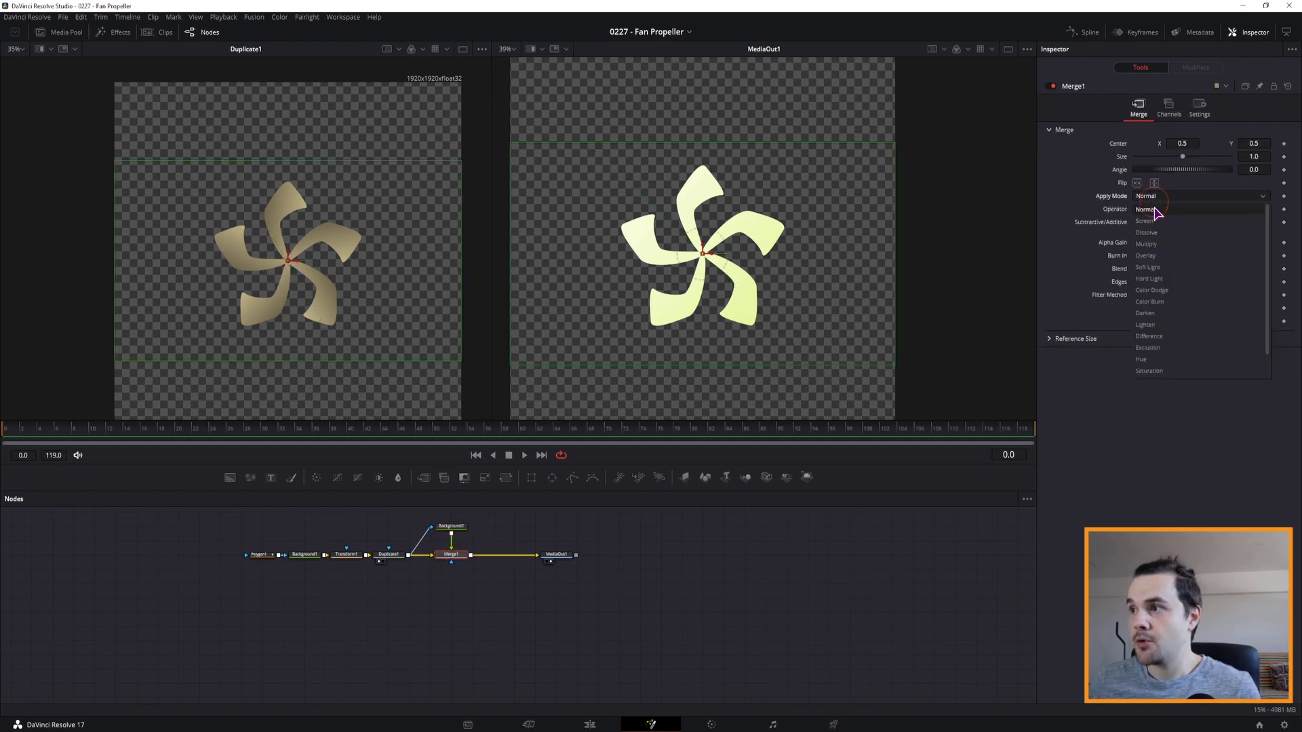
{"action": "left_click", "coordinate": [1156, 222]}
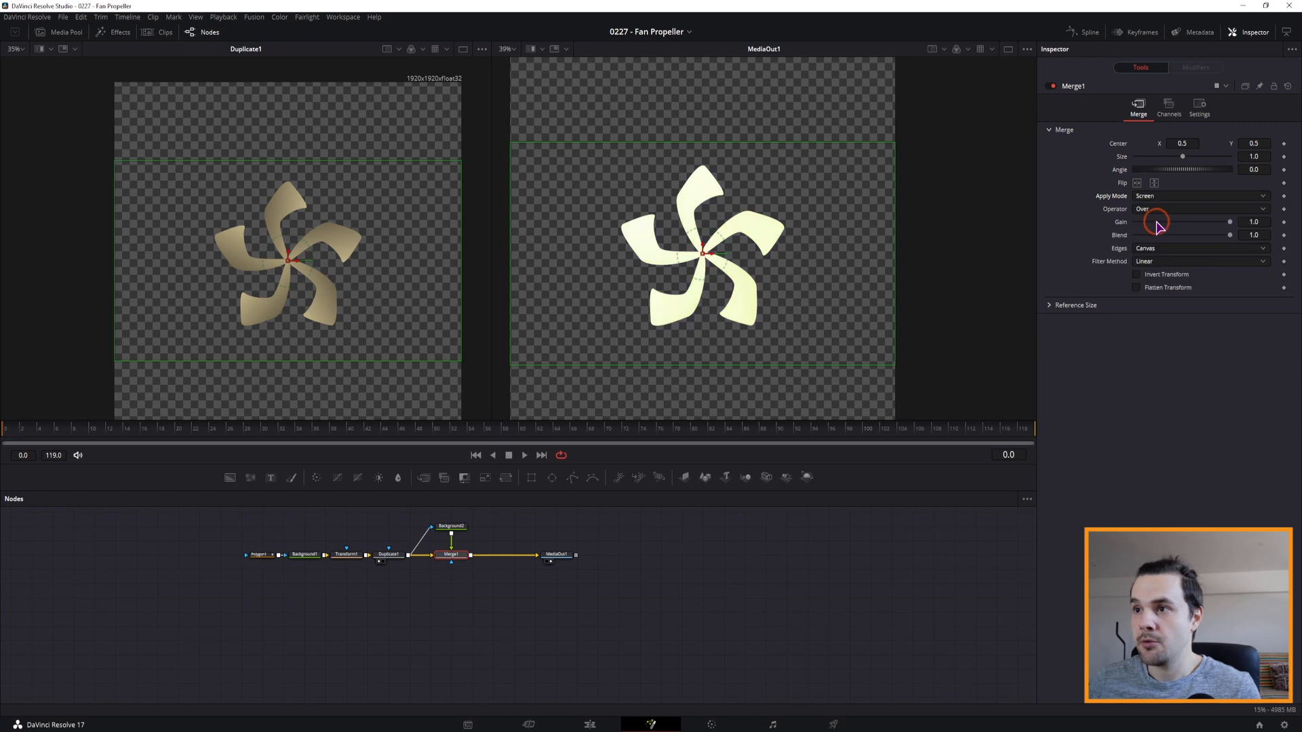
{"action": "left_click", "coordinate": [1152, 196]}
{"action": "left_click", "coordinate": [1153, 245]}
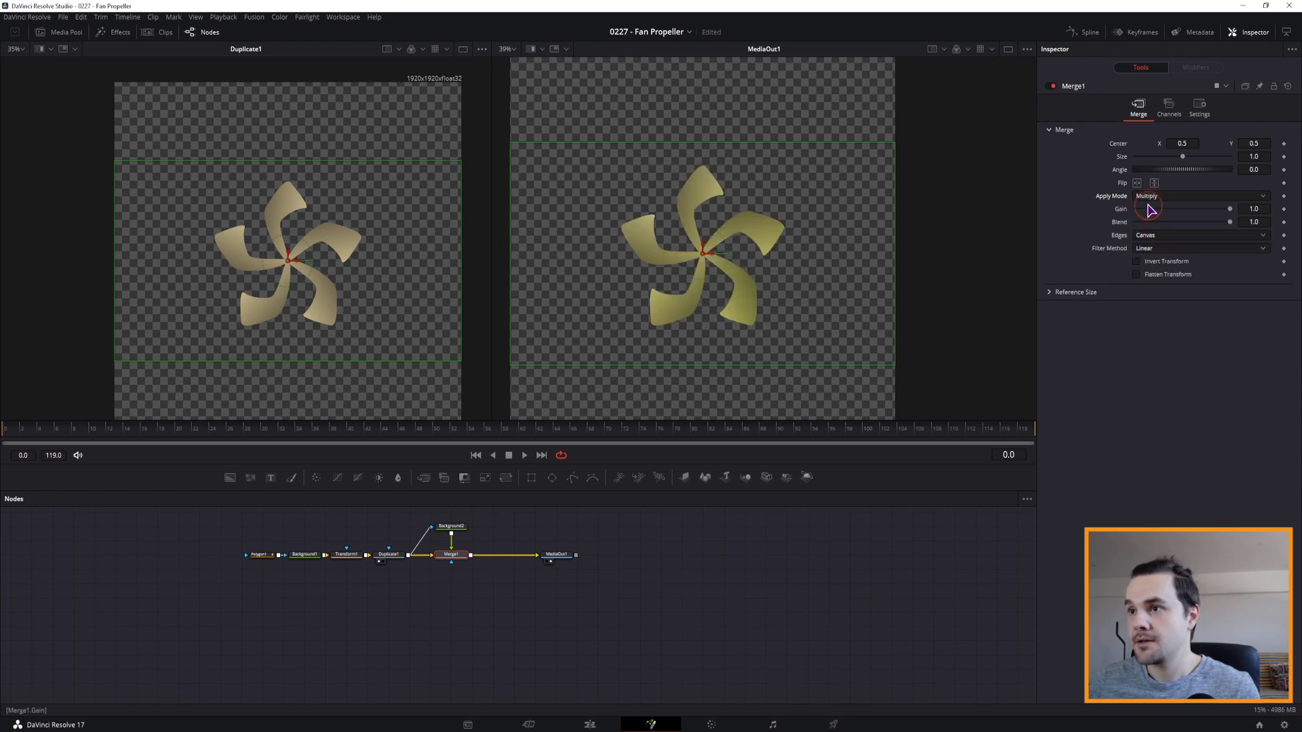
{"action": "key", "text": "space"}
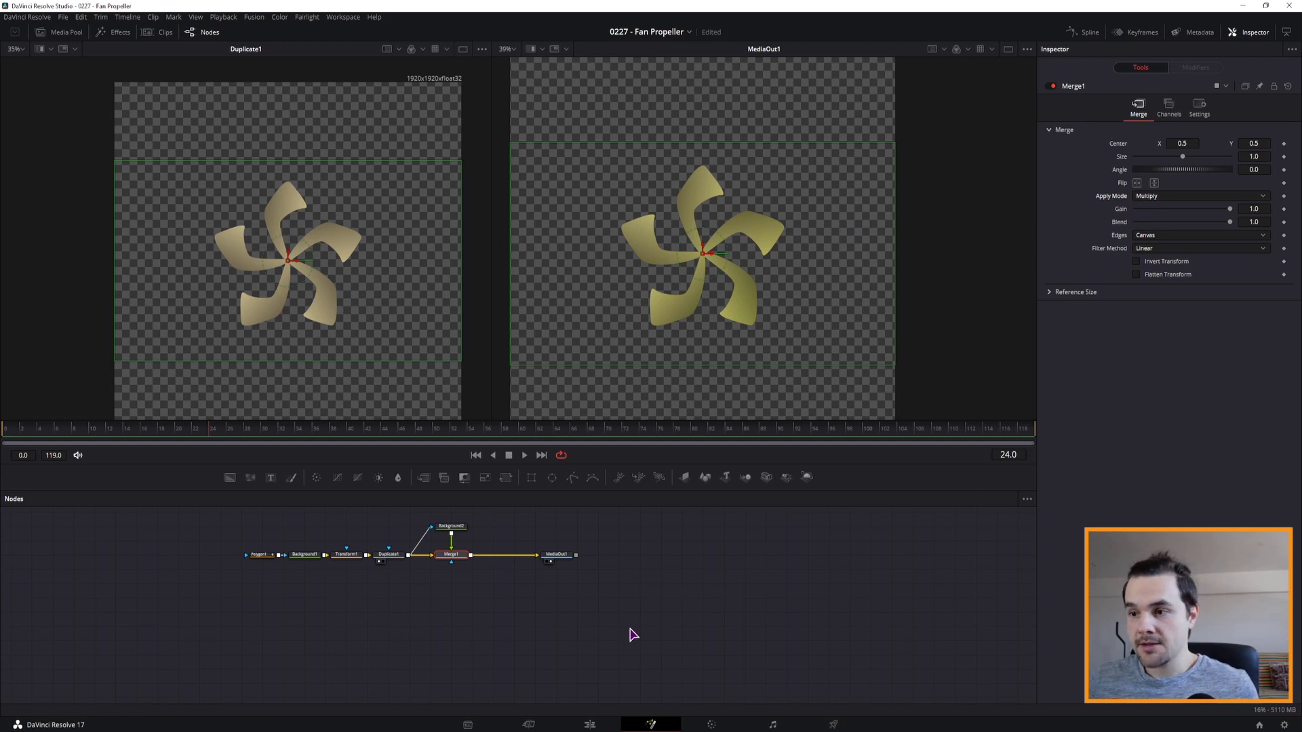
- Space MediaOut1 away from Merge1, reset Transform1's angle to 0, and keyframe it at frame 0
{"action": "left_click_drag", "start_coordinate": [556, 554], "coordinate": [598, 554]}
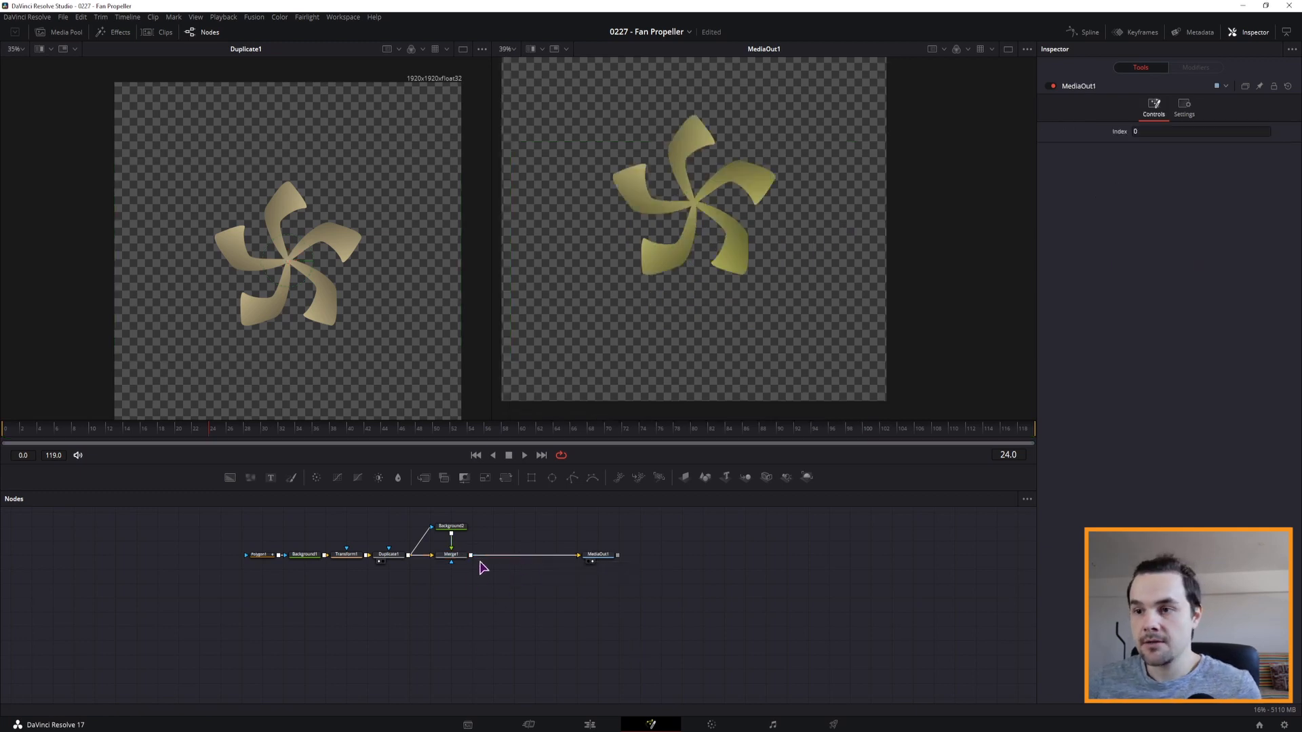
{"action": "left_click", "coordinate": [347, 557]}
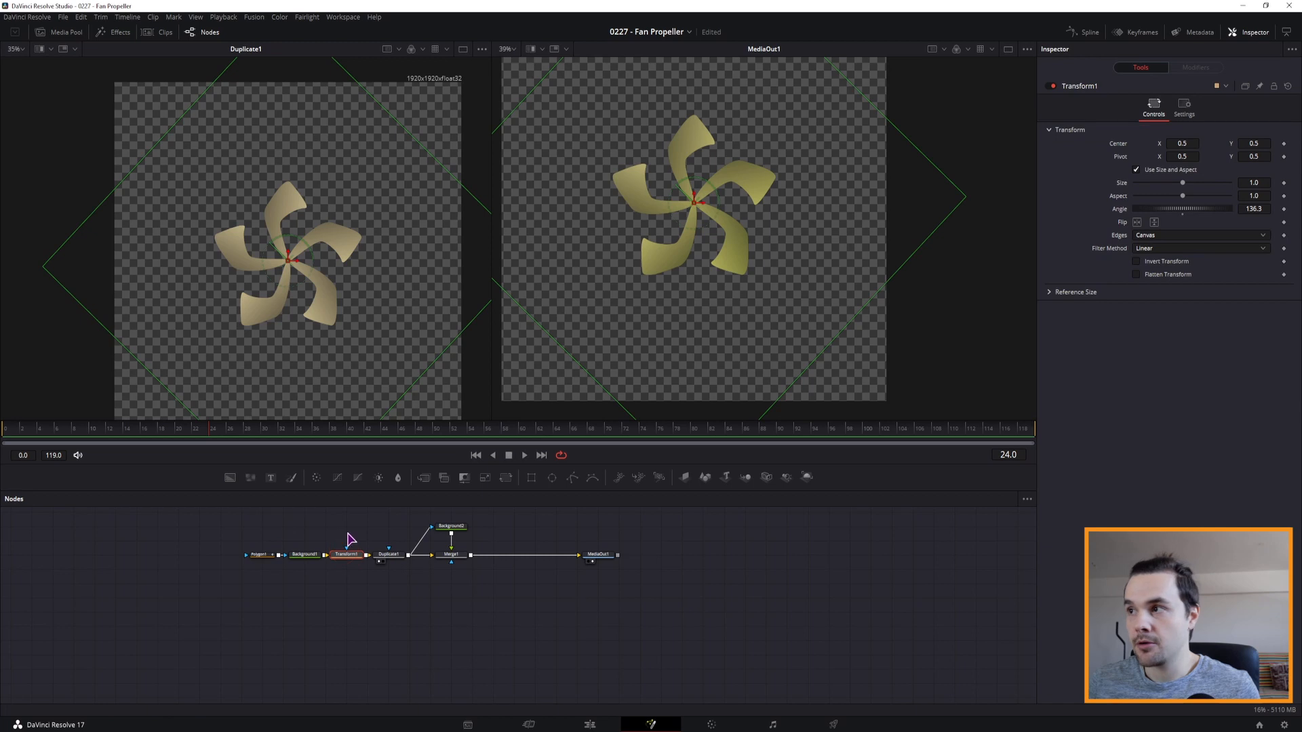
{"action": "left_click_drag", "start_coordinate": [1180, 210], "coordinate": [1146, 211]}
{"action": "left_click_drag", "start_coordinate": [119, 428], "coordinate": [3, 430]}
{"action": "double_click", "coordinate": [1119, 212]}
{"action": "left_click", "coordinate": [1284, 210]}
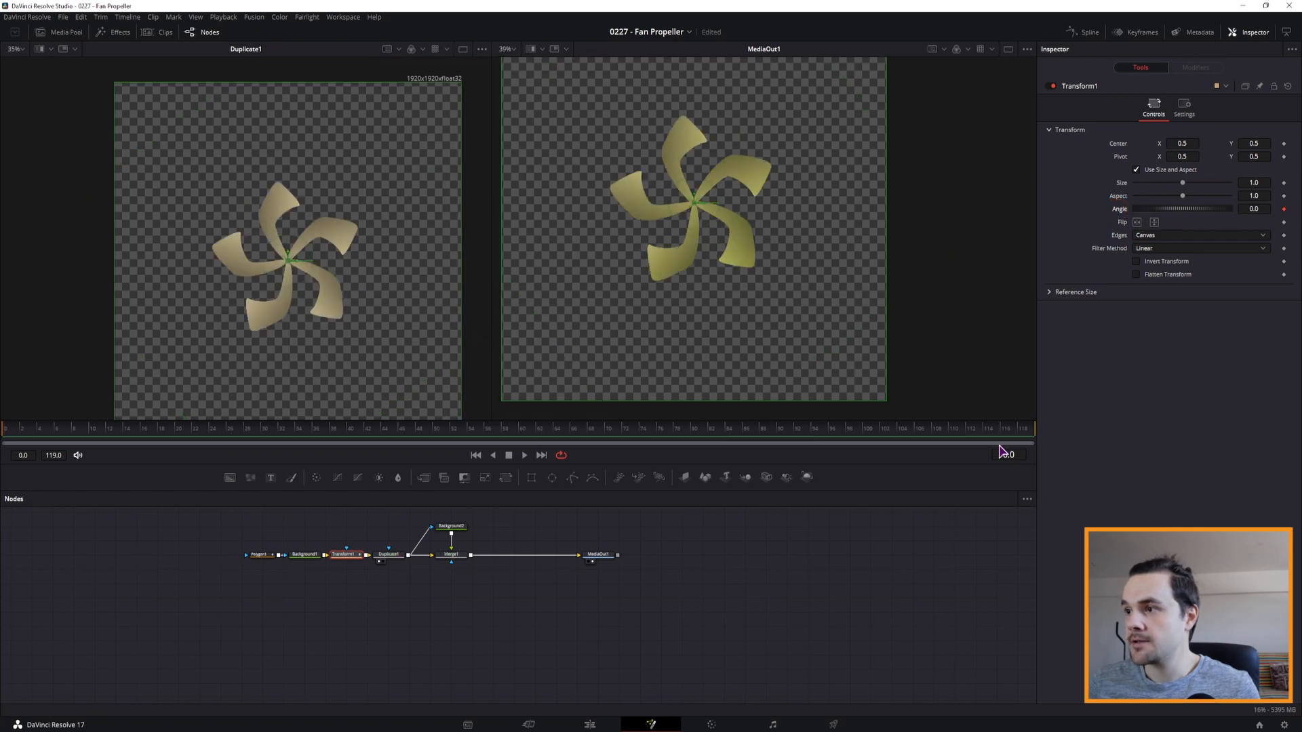
- Set Transform1's angle to 360 at frame 119 for one full rotation
{"action": "left_click", "coordinate": [1028, 430]}
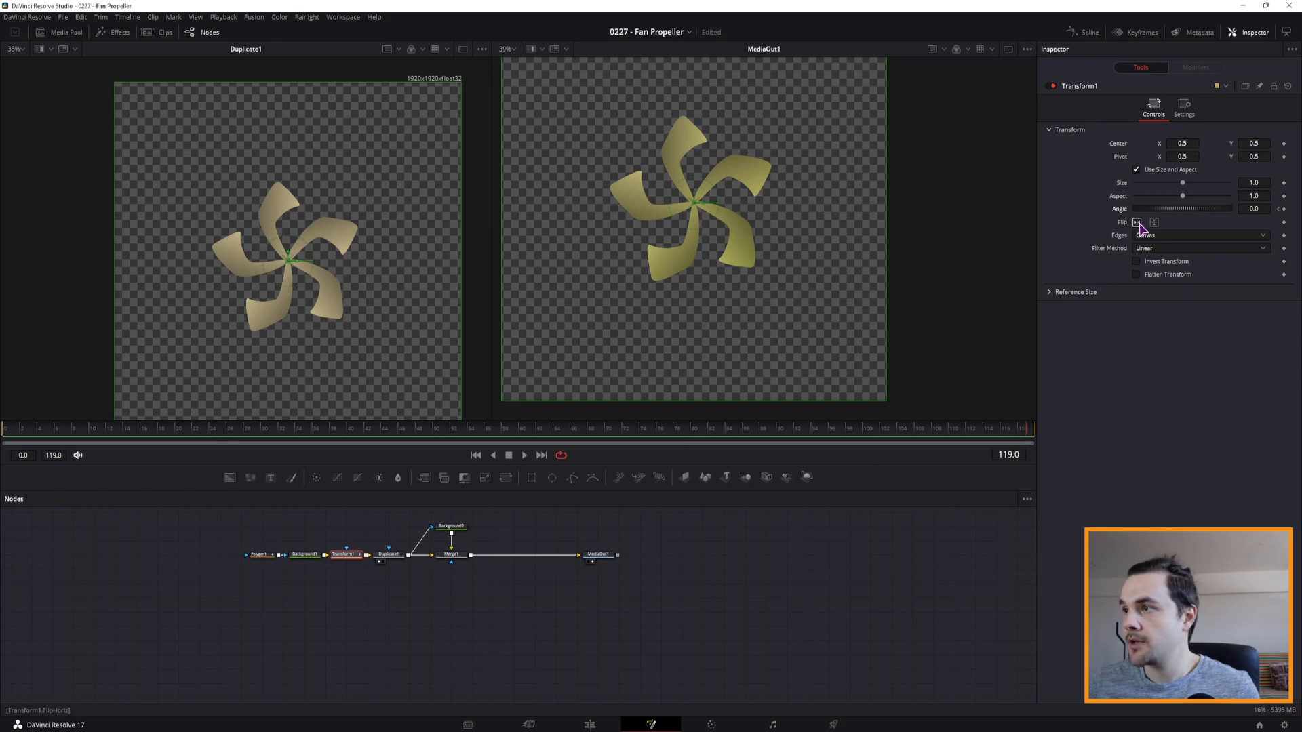
{"action": "left_click_drag", "start_coordinate": [1188, 211], "coordinate": [1288, 212]}
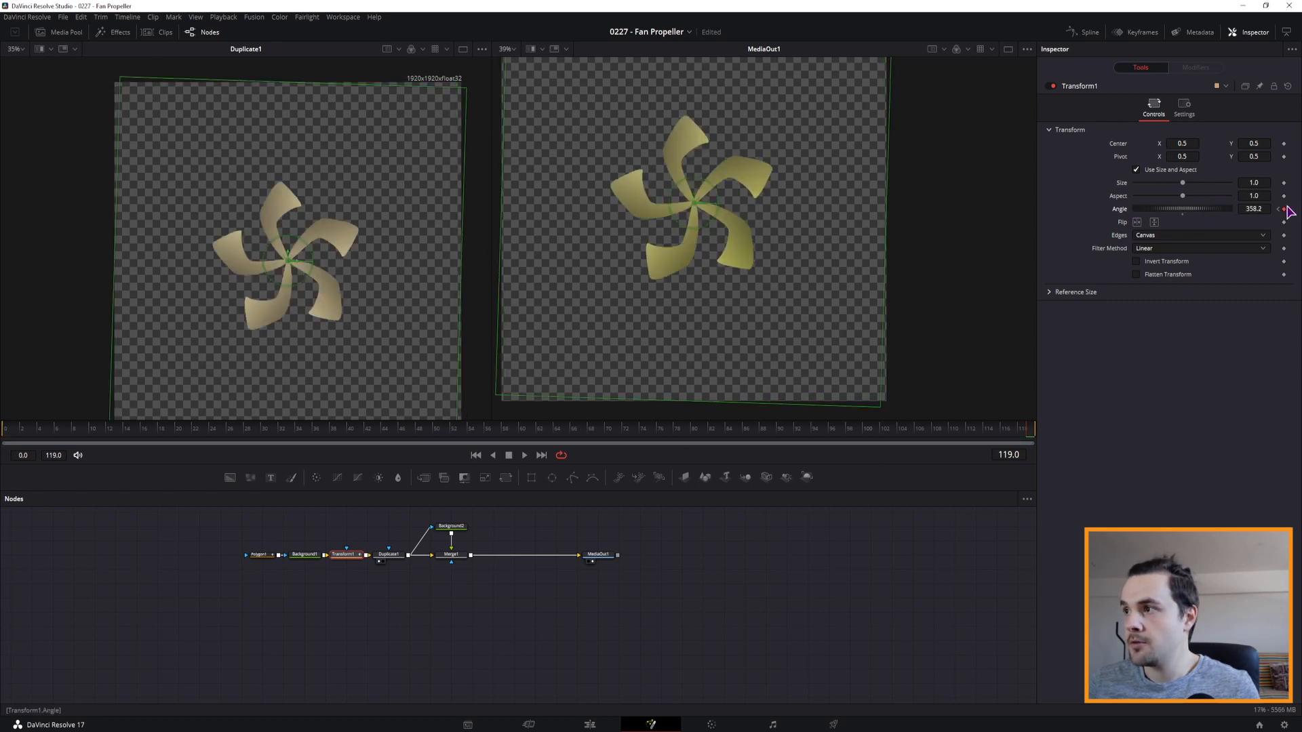
{"action": "type", "text": "360"}
{"action": "left_click", "coordinate": [950, 587]}
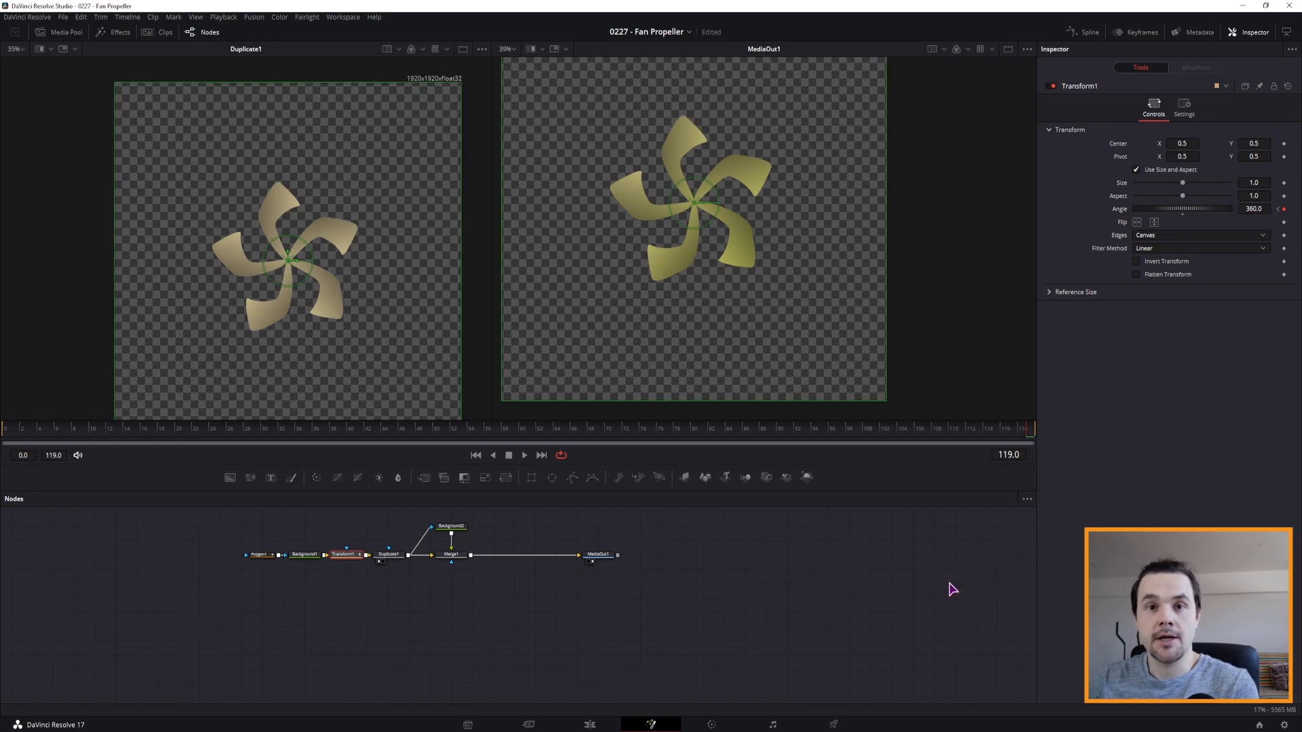
- Smooth both keyframes of Transform1's angle curve in the Spline editor and make the curve loop relatively
{"action": "left_click", "coordinate": [1089, 31]}
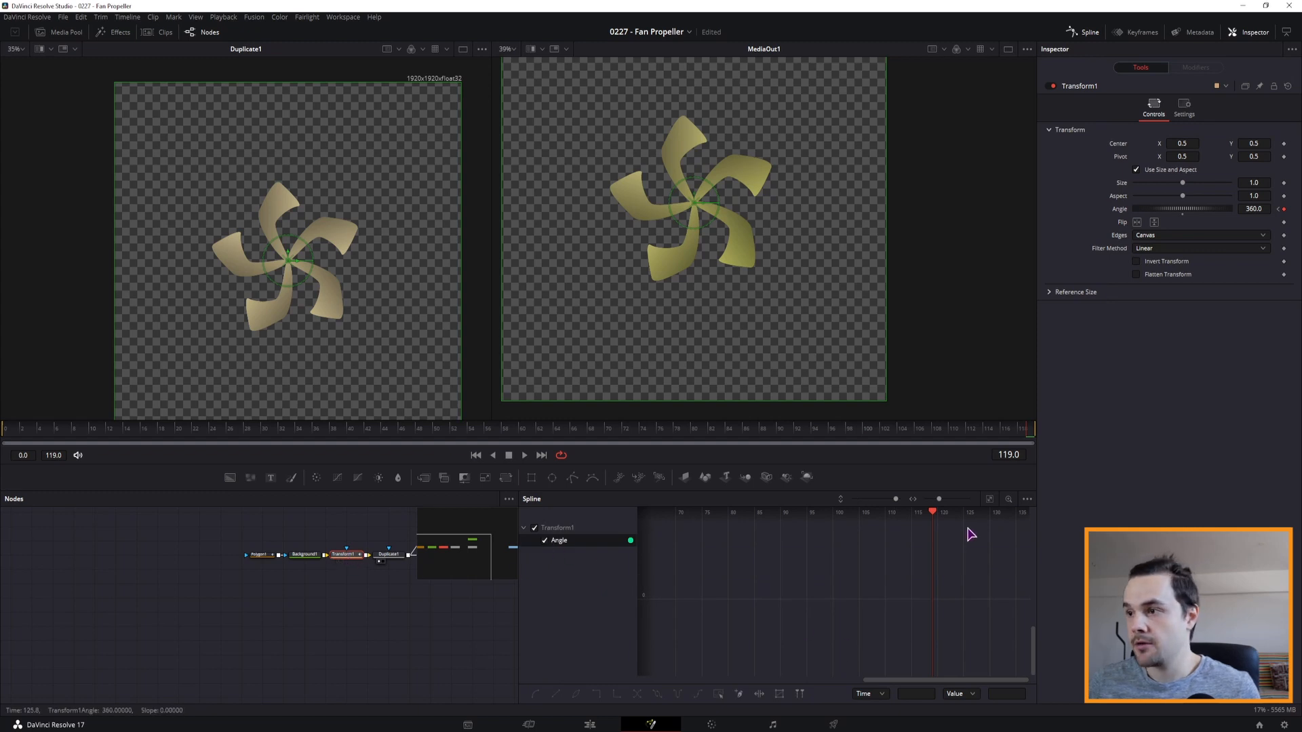
{"action": "left_click", "coordinate": [990, 500]}
{"action": "left_click_drag", "start_coordinate": [1017, 526], "coordinate": [671, 680]}
{"action": "key", "text": "s"}
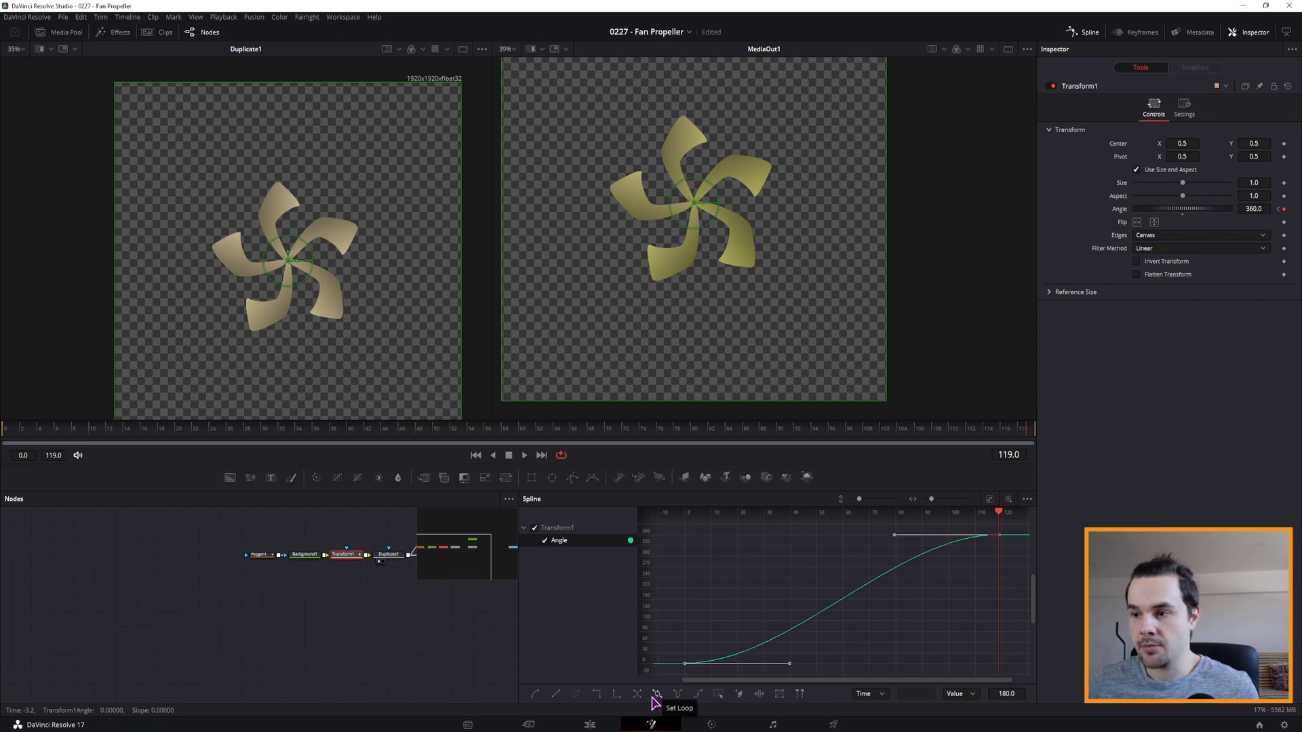
{"action": "left_click", "coordinate": [697, 694]}
{"action": "left_click_drag", "start_coordinate": [799, 680], "coordinate": [823, 679]}
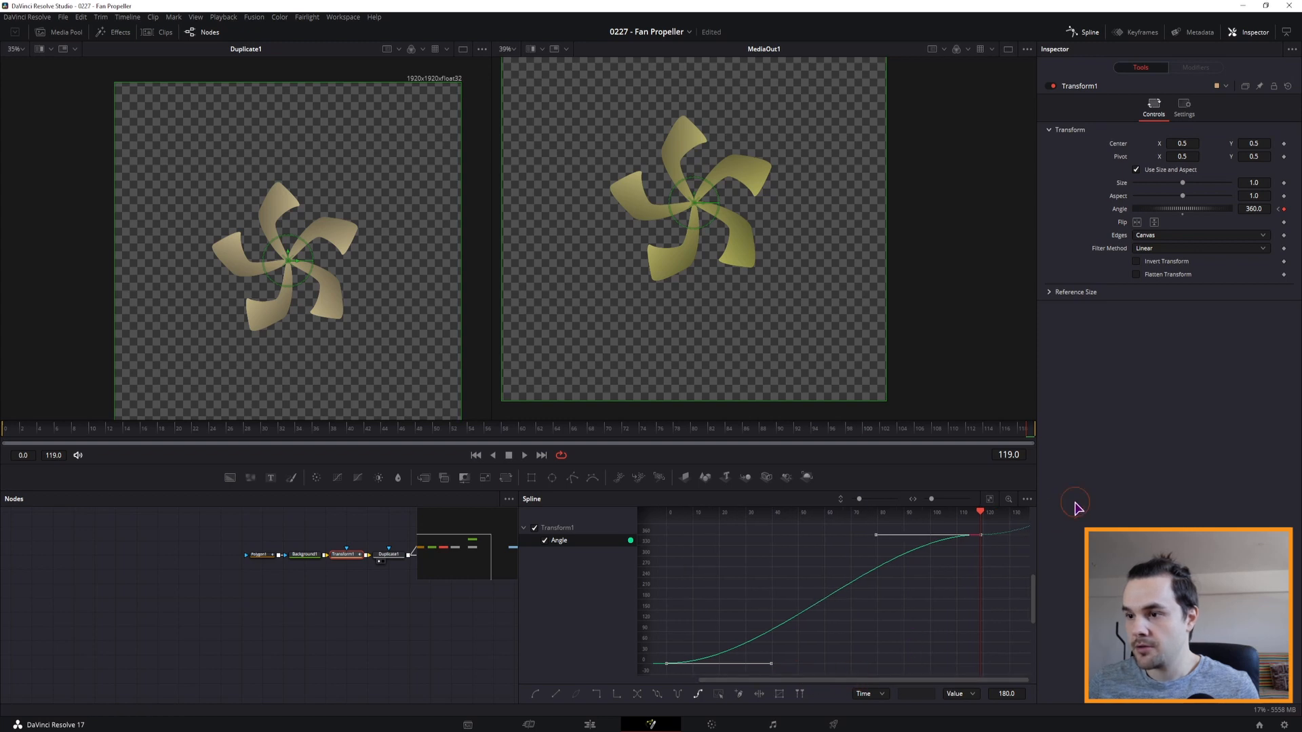
- Switch to the Edit page, extend Fusion Composition 1 to just past 01:00:24:00, and play the clip across its former end
{"action": "left_click", "coordinate": [590, 726]}
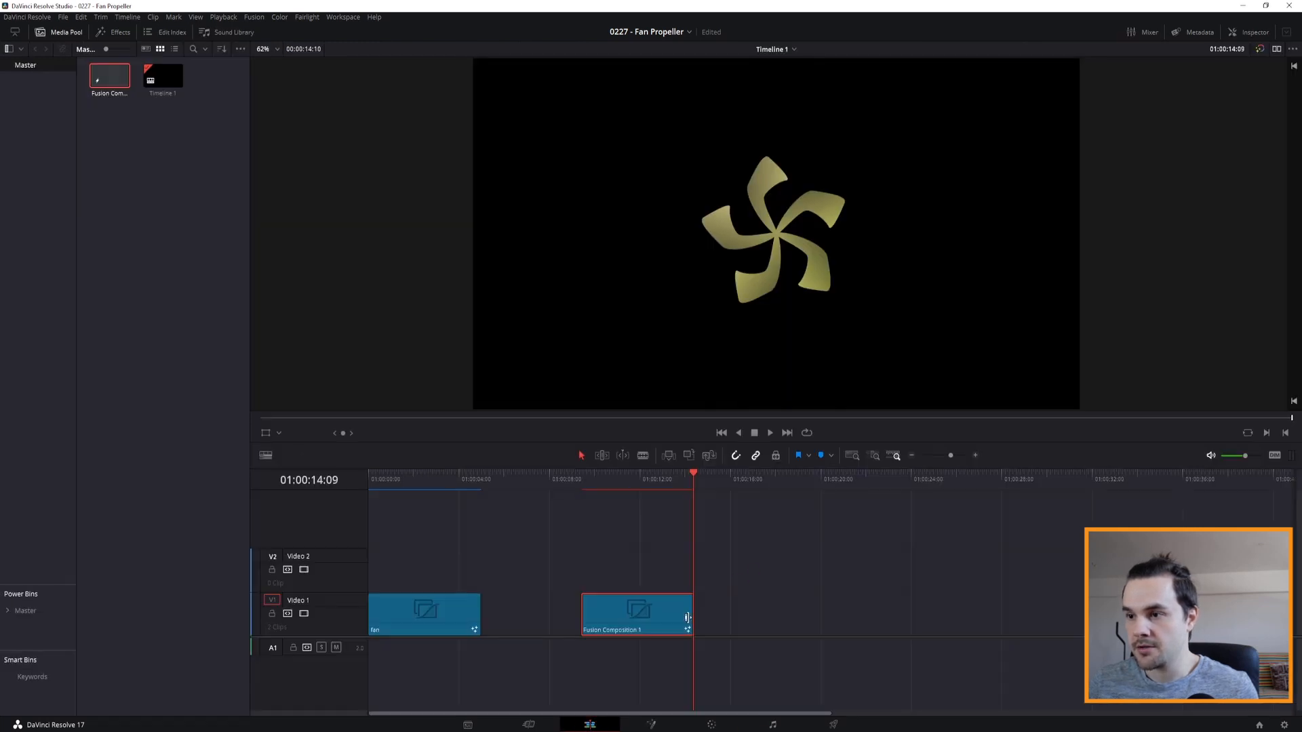
{"action": "left_click_drag", "start_coordinate": [665, 488], "coordinate": [671, 480]}
{"action": "left_click_drag", "start_coordinate": [709, 533], "coordinate": [935, 612]}
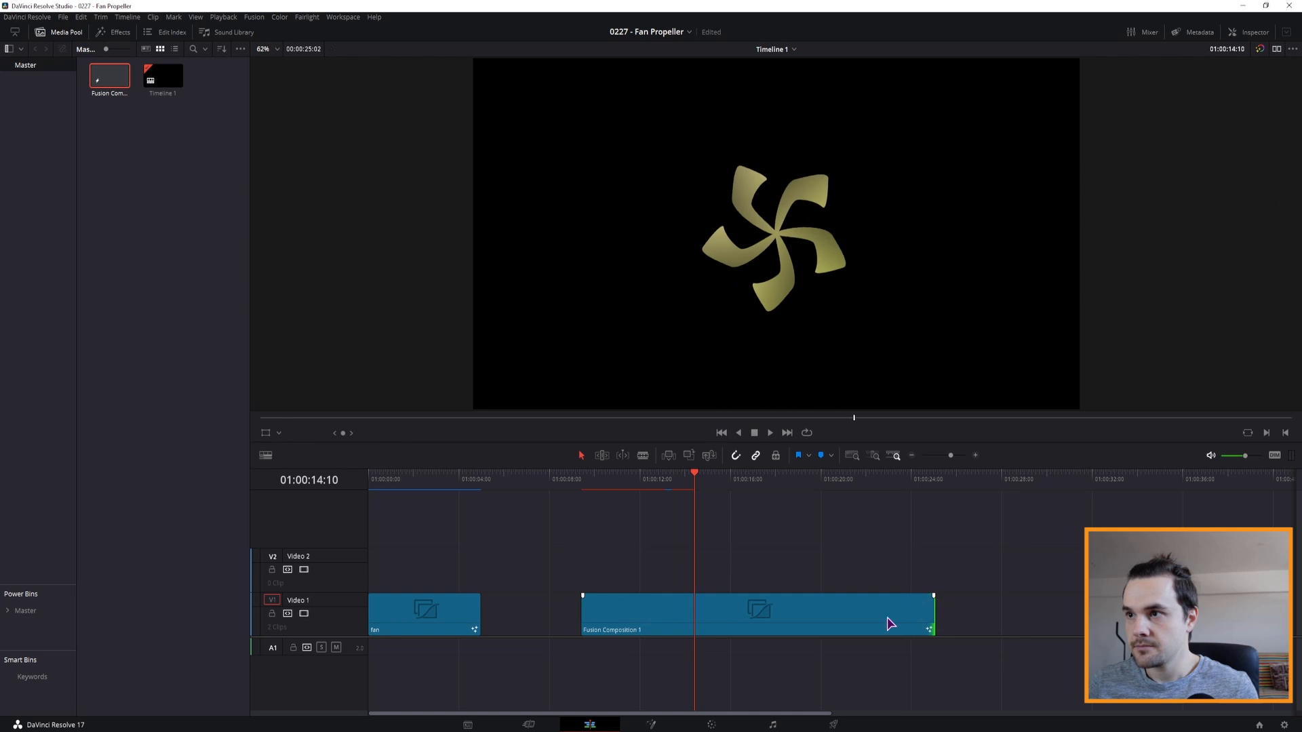
{"action": "left_click", "coordinate": [677, 481]}
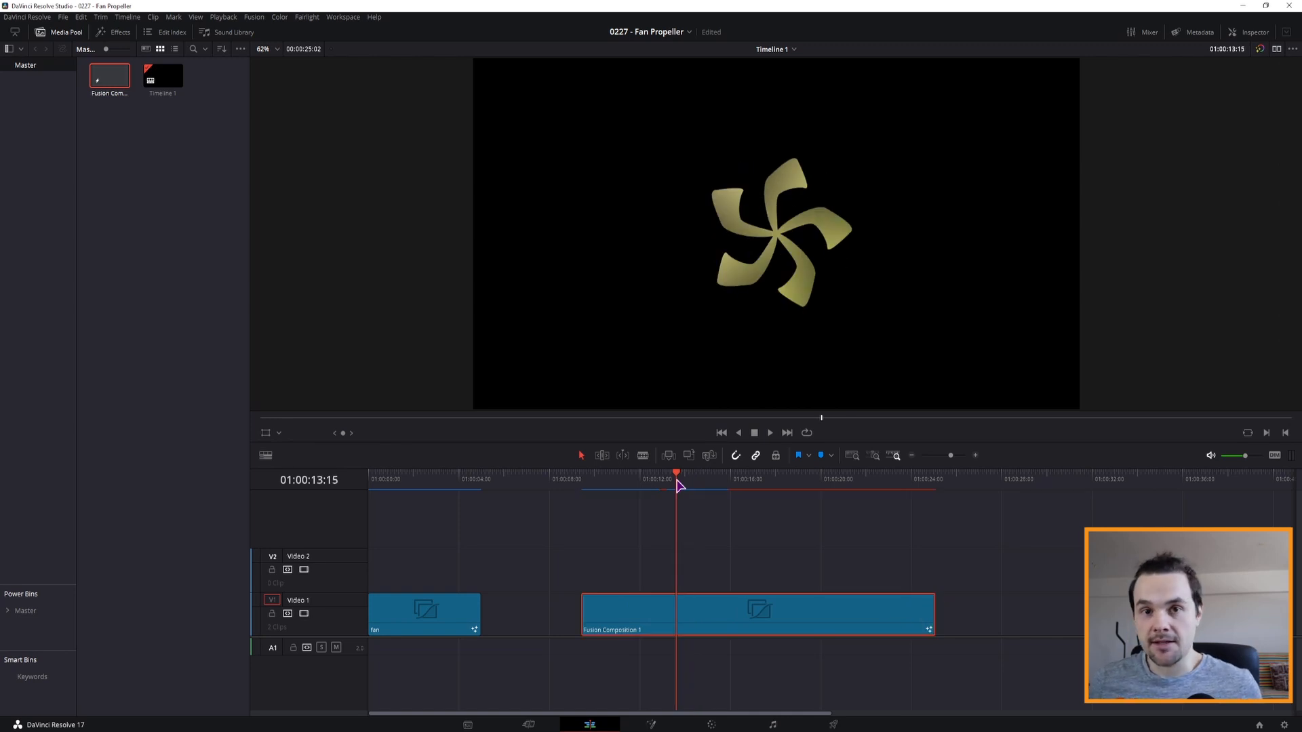
{"action": "left_click", "coordinate": [770, 433]}
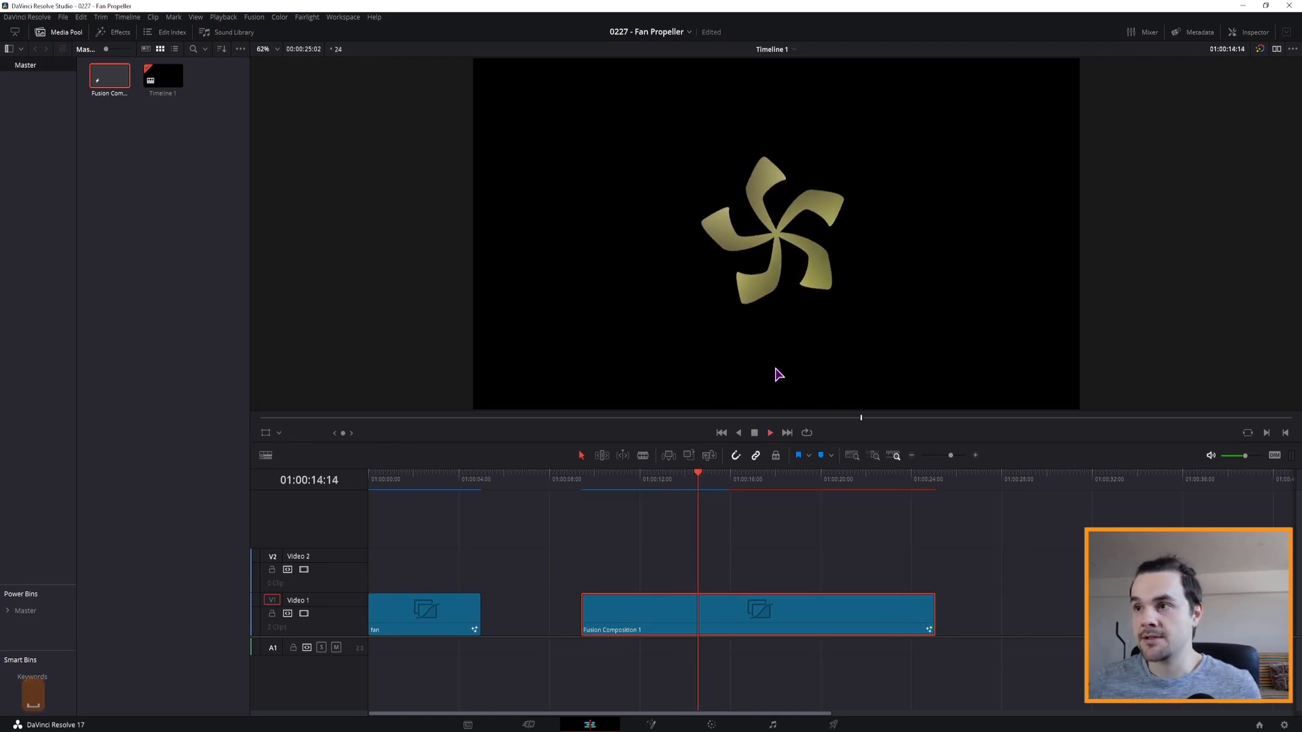
{"action": "key", "text": "space"}
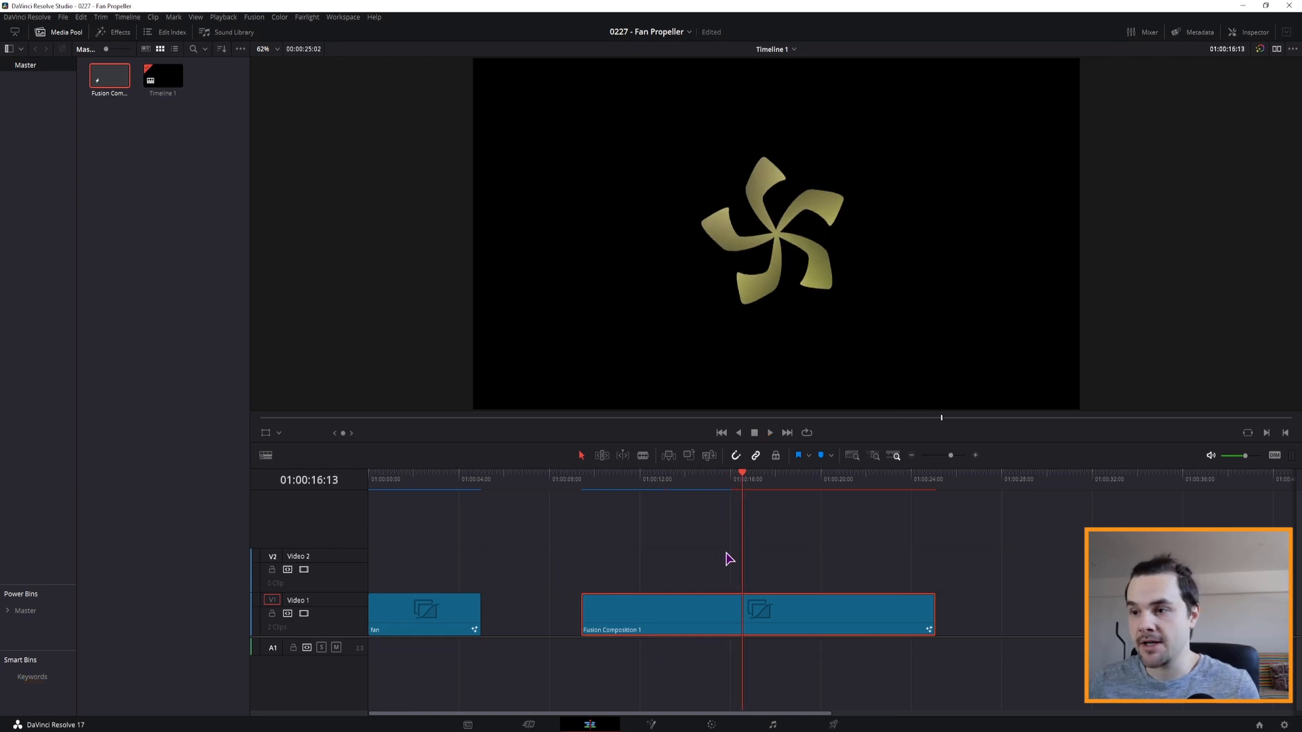
- Return to the Fusion page and make both keyframes of Transform1's angle curve linear
{"action": "left_click", "coordinate": [649, 726]}
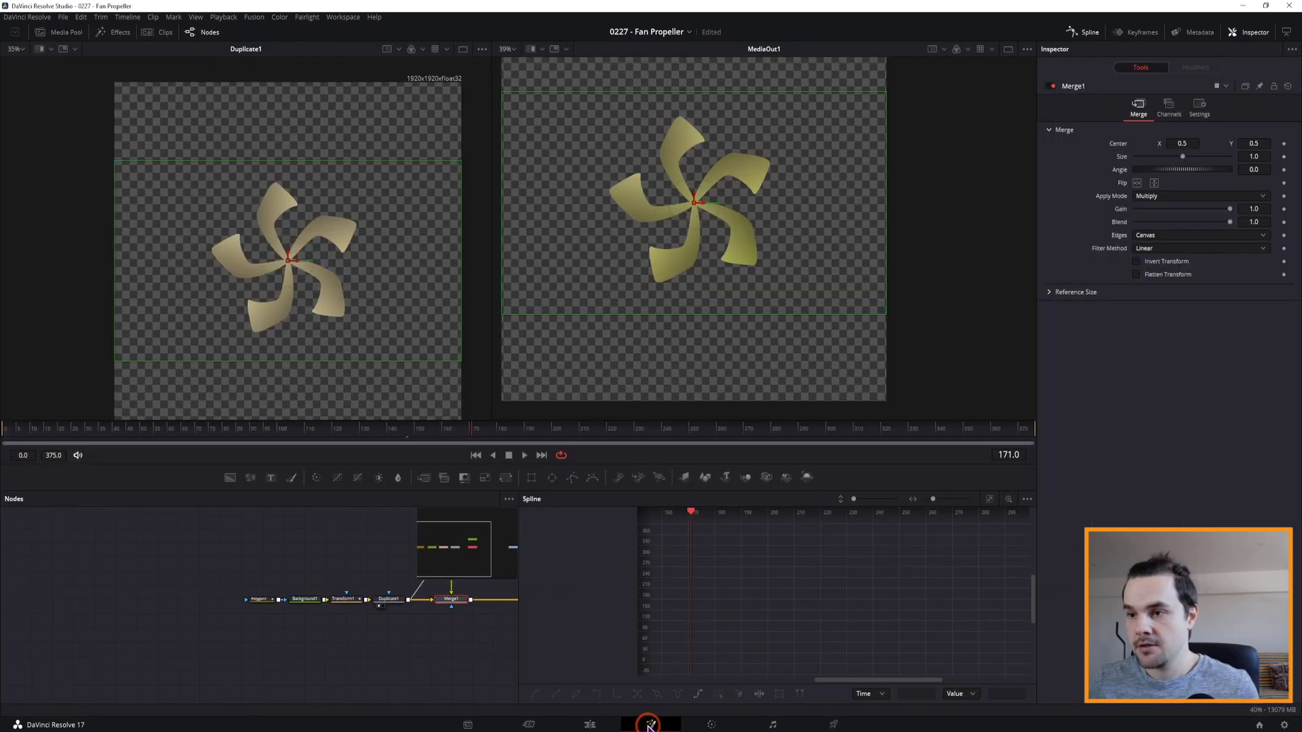
{"action": "left_click", "coordinate": [342, 603]}
{"action": "left_click", "coordinate": [559, 542]}
{"action": "left_click", "coordinate": [544, 541]}
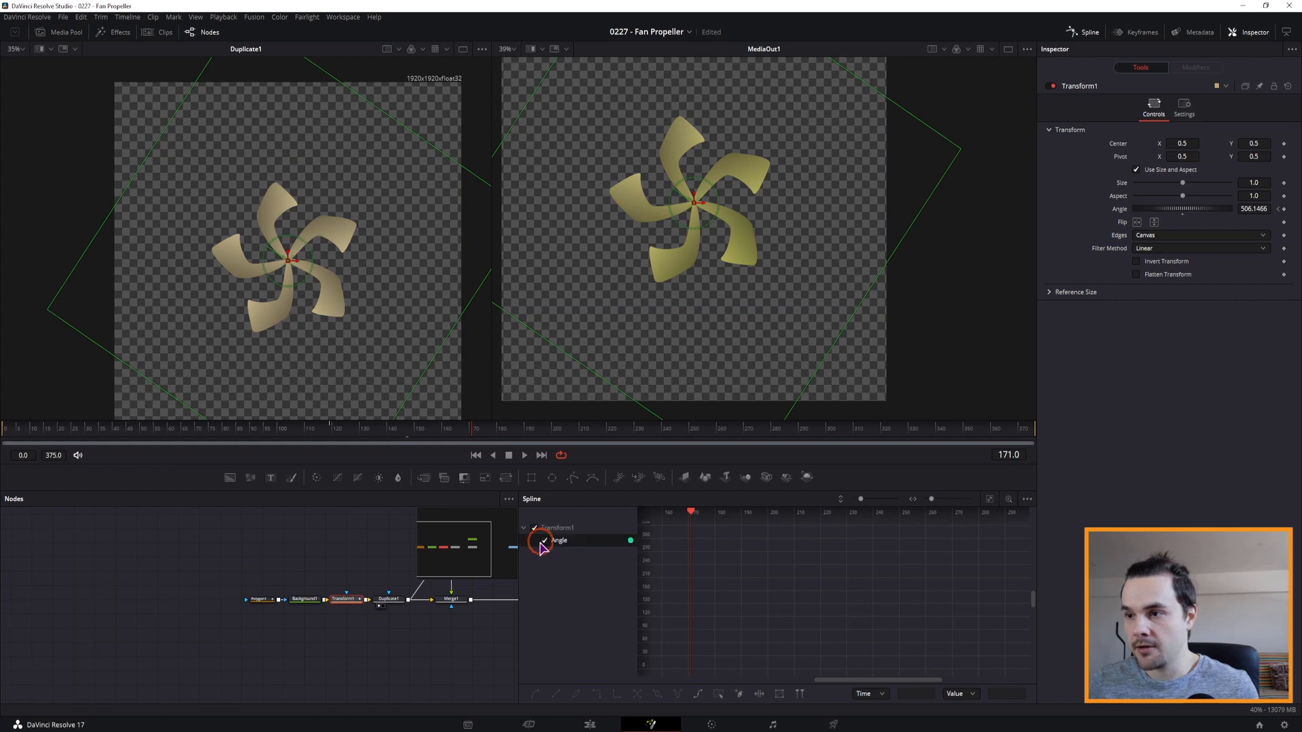
{"action": "left_click", "coordinate": [988, 502]}
{"action": "left_click_drag", "start_coordinate": [1017, 524], "coordinate": [655, 678]}
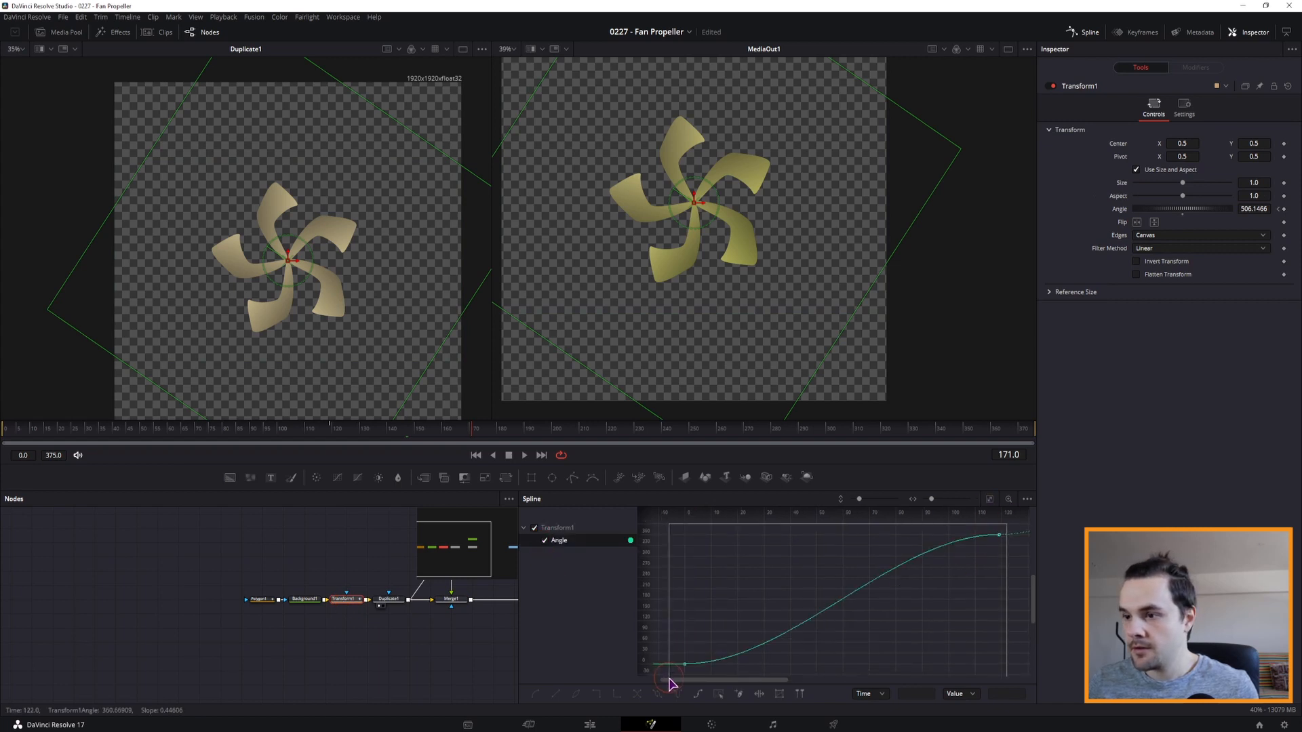
{"action": "right_click", "coordinate": [770, 609]}
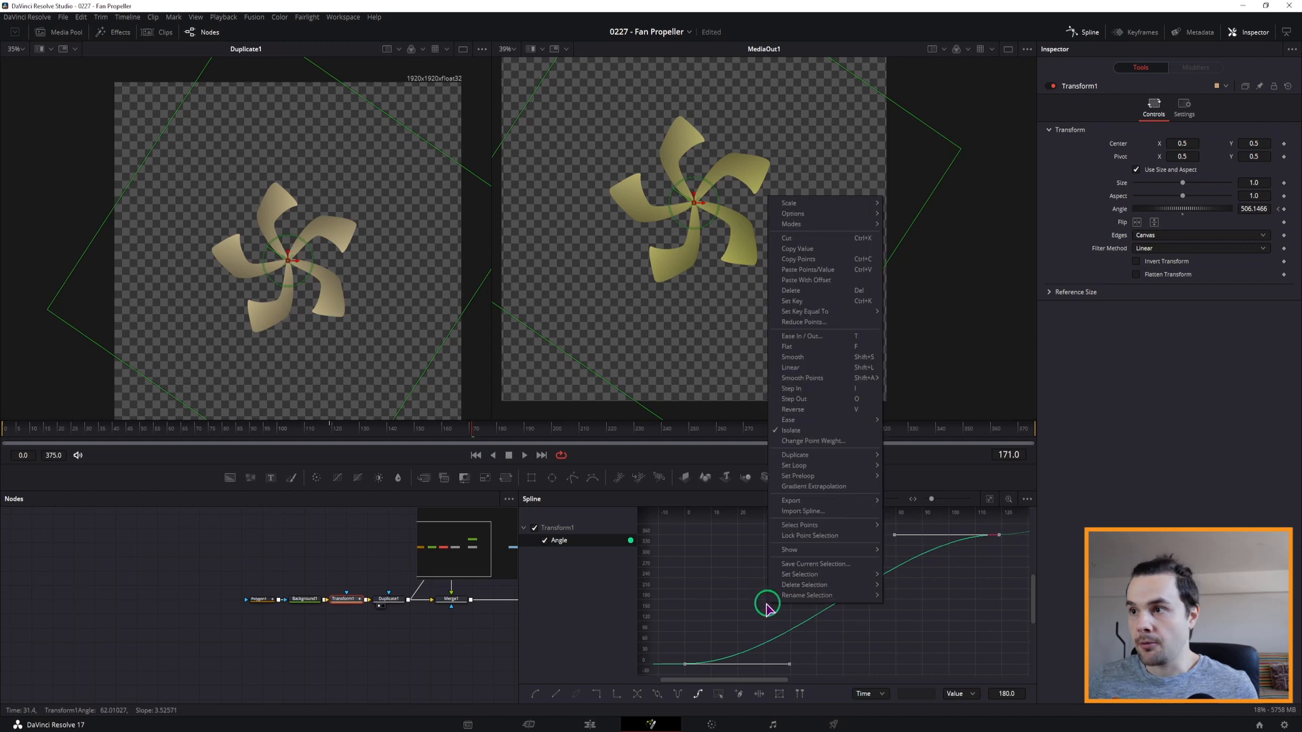
{"action": "left_click", "coordinate": [814, 371]}
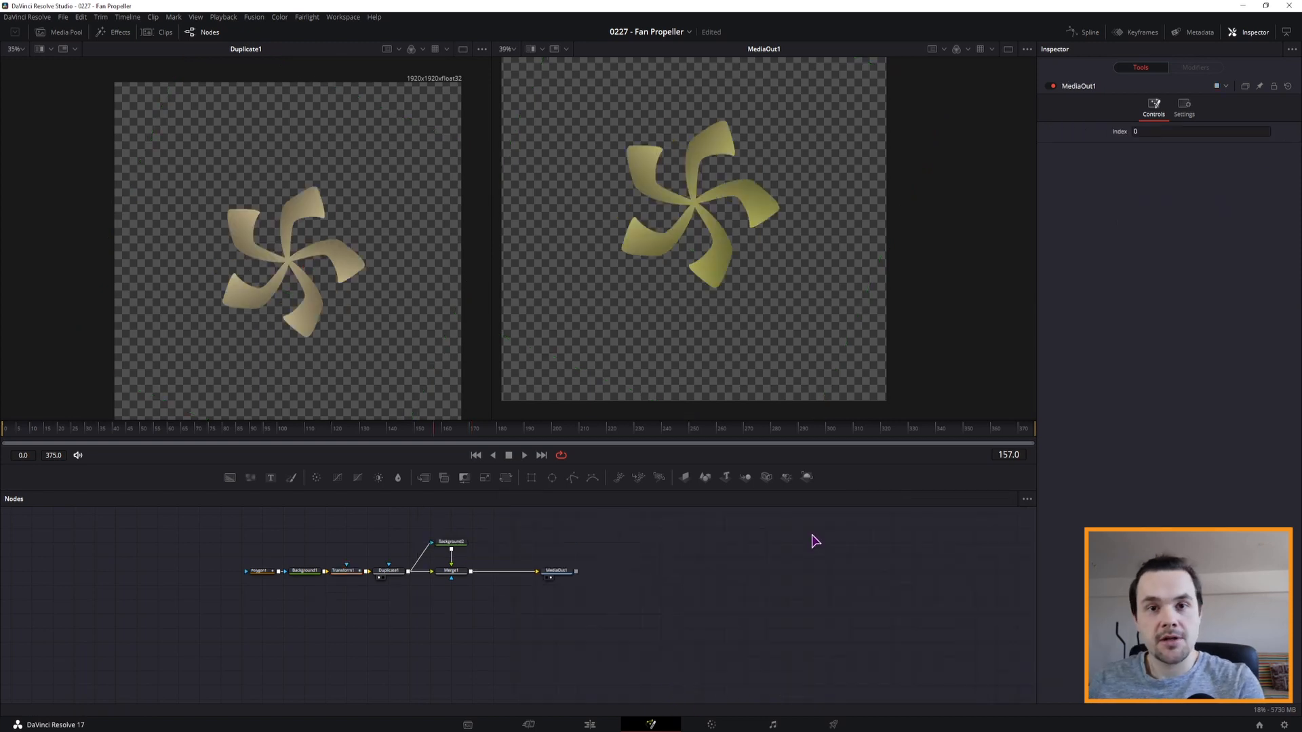
- Switch the node toolbar to the Shape preset and view the Shape tools in the effects library
{"action": "right_click", "coordinate": [853, 481]}
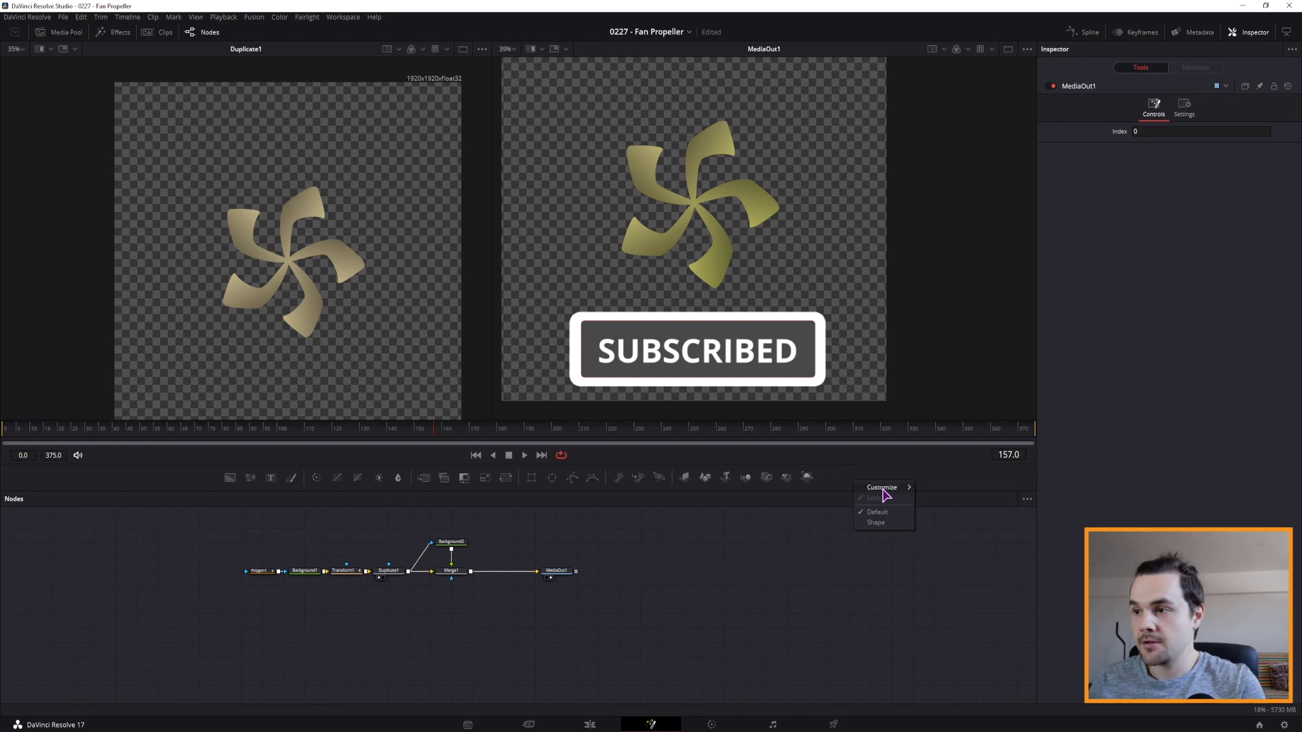
{"action": "left_click", "coordinate": [876, 523]}
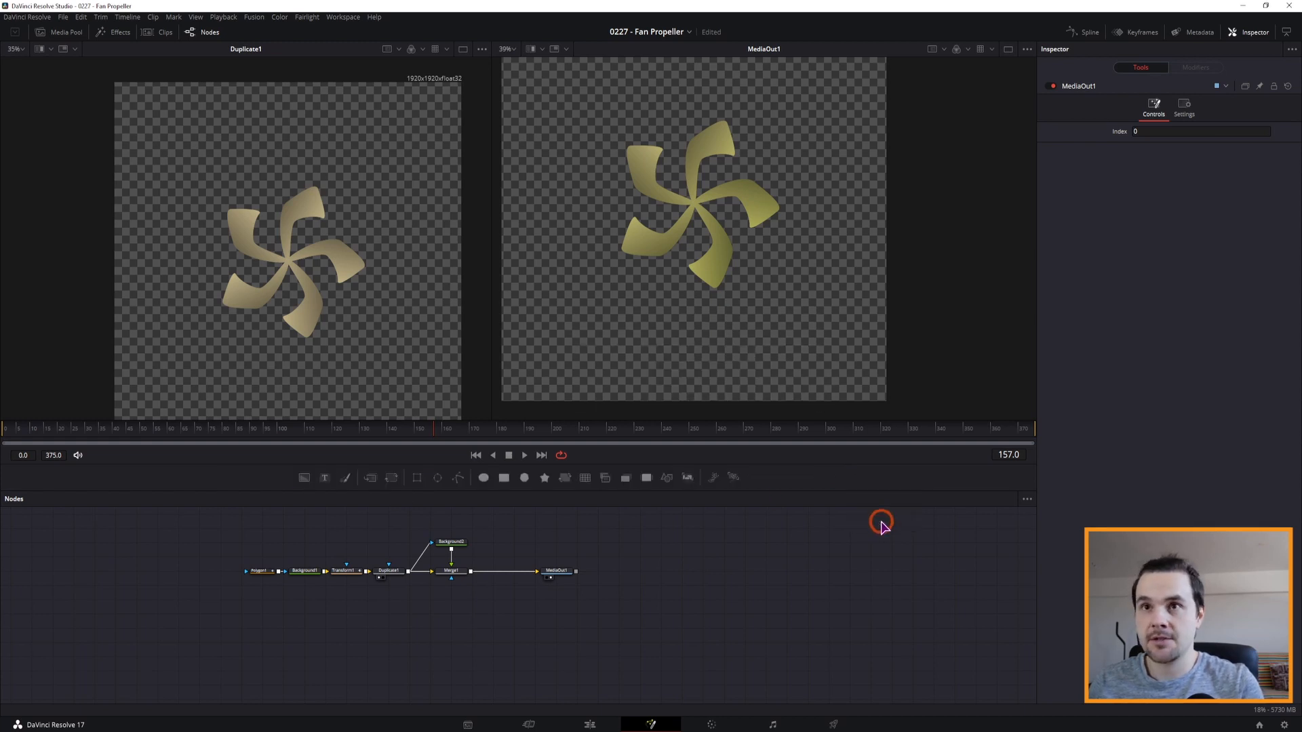
{"action": "left_click", "coordinate": [120, 33]}
{"action": "left_click", "coordinate": [5, 62]}
{"action": "left_click", "coordinate": [29, 314]}
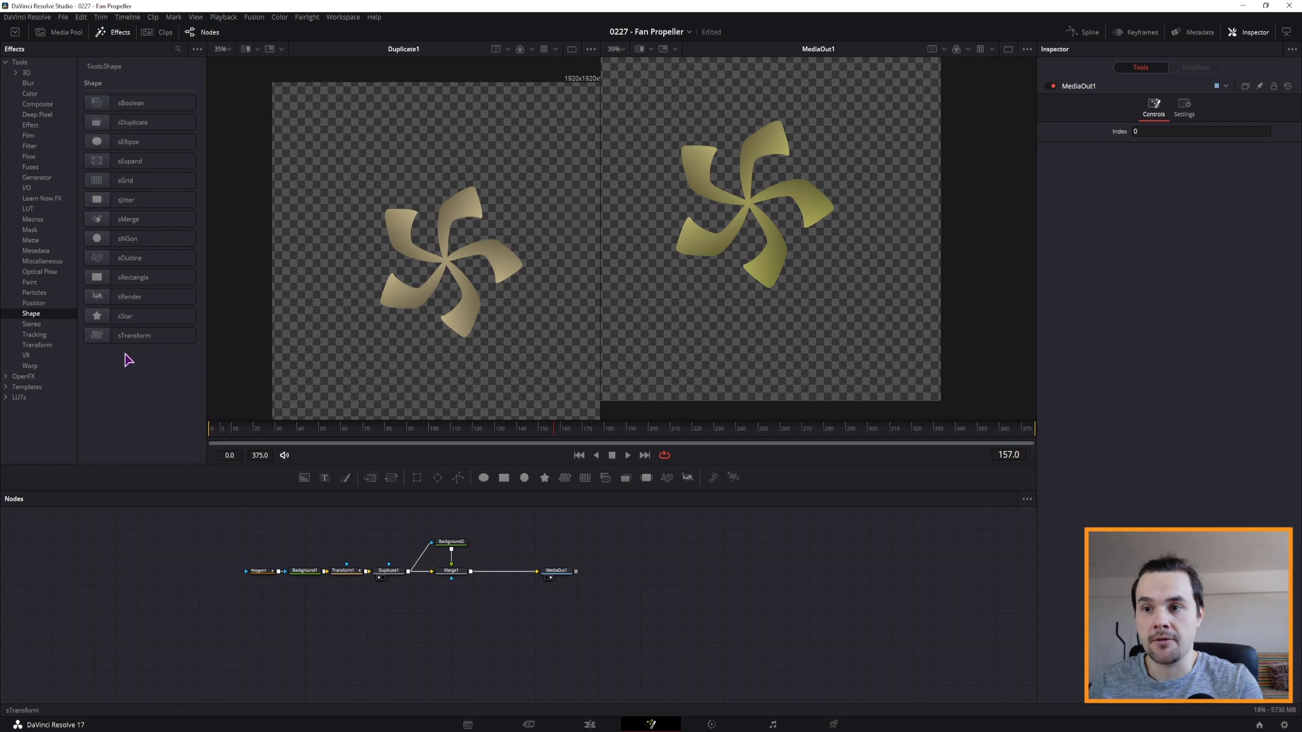
{"action": "left_click", "coordinate": [491, 630]}
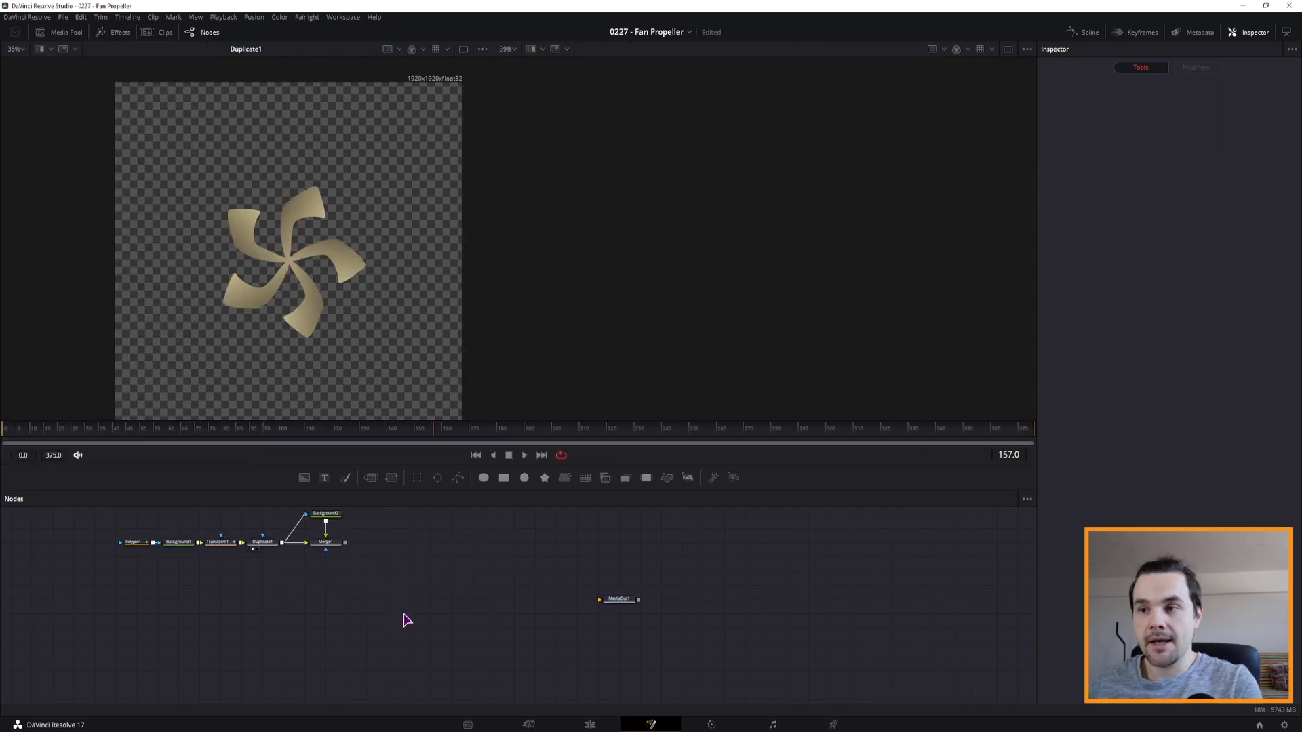
- Add two sEllipse nodes, combine them with an sBoolean, feed it into an sRender, and display the sRender in the second viewer
{"action": "left_click_drag", "start_coordinate": [483, 478], "coordinate": [327, 613]}
{"action": "left_click_drag", "start_coordinate": [479, 482], "coordinate": [347, 642]}
{"action": "left_click_drag", "start_coordinate": [591, 482], "coordinate": [513, 574]}
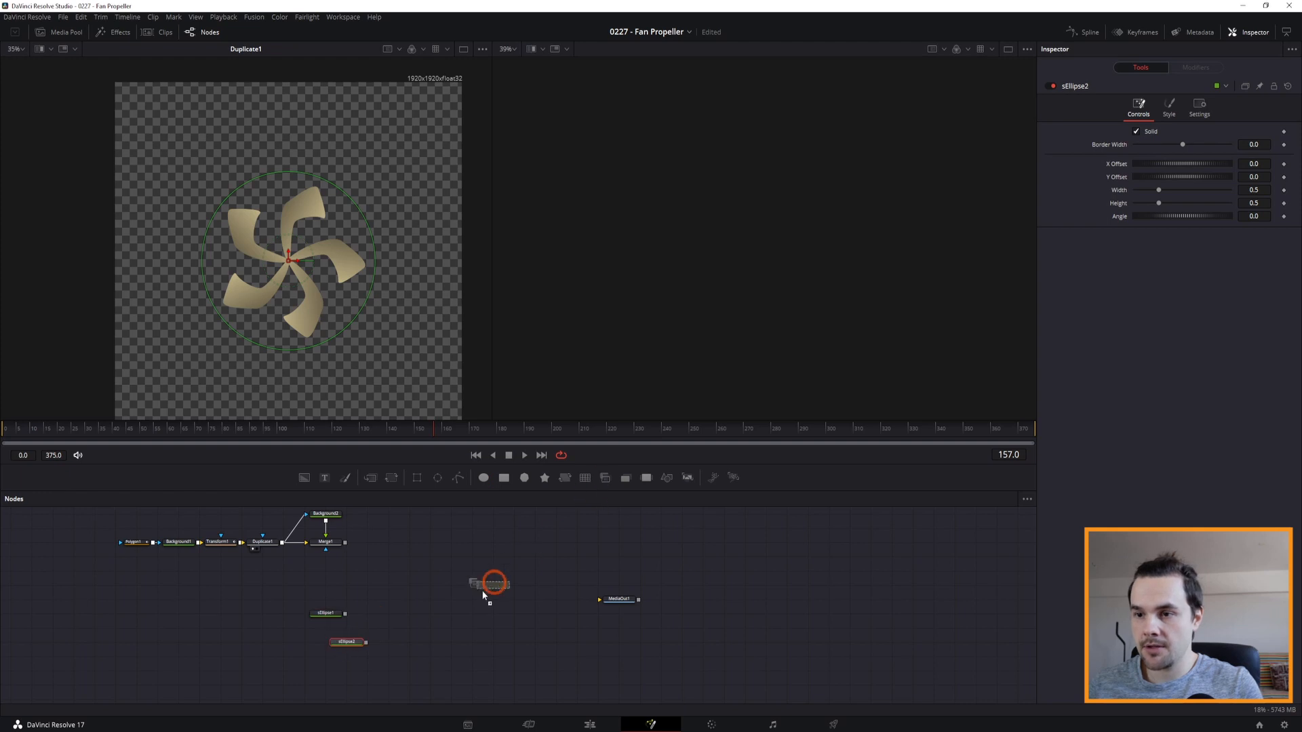
{"action": "left_click_drag", "start_coordinate": [399, 622], "coordinate": [400, 624]}
{"action": "left_click_drag", "start_coordinate": [687, 477], "coordinate": [455, 614]}
{"action": "left_click_drag", "start_coordinate": [345, 613], "coordinate": [389, 620]}
{"action": "left_click", "coordinate": [466, 620]}
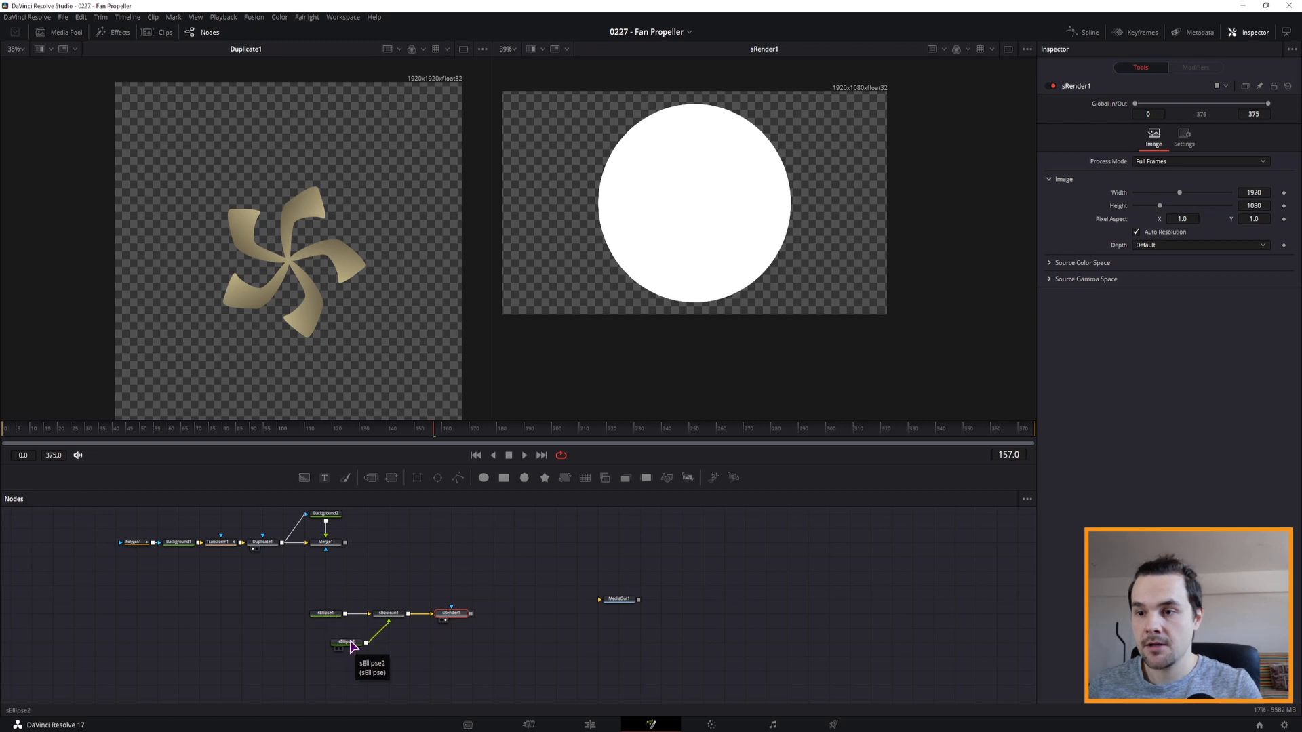
- Size sEllipse1 to 0.374 wide and 0.364 high, set sBoolean1 to Subtract, and try swapping its inputs
{"action": "left_click", "coordinate": [327, 613]}
{"action": "left_click_drag", "start_coordinate": [1161, 196], "coordinate": [1150, 197]}
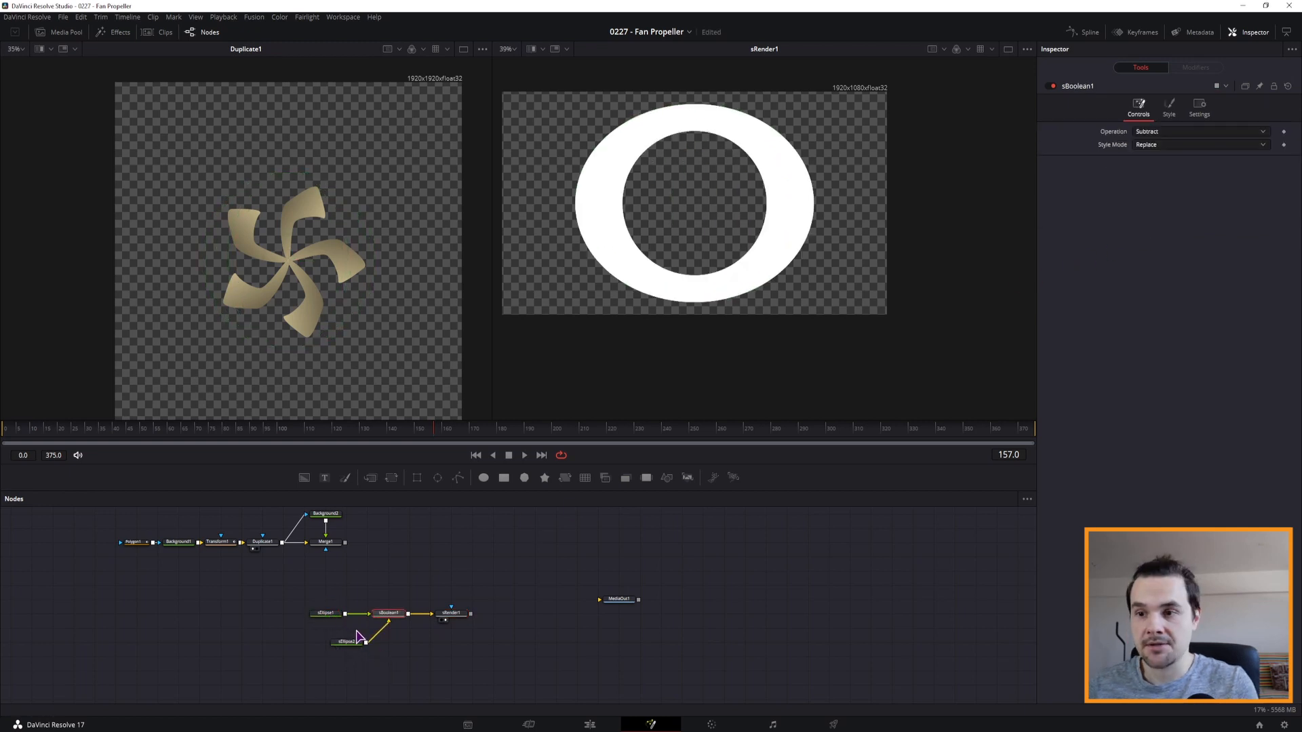
{"action": "key", "text": "ctrl+t"}
{"action": "key", "text": "ctrl+t"}
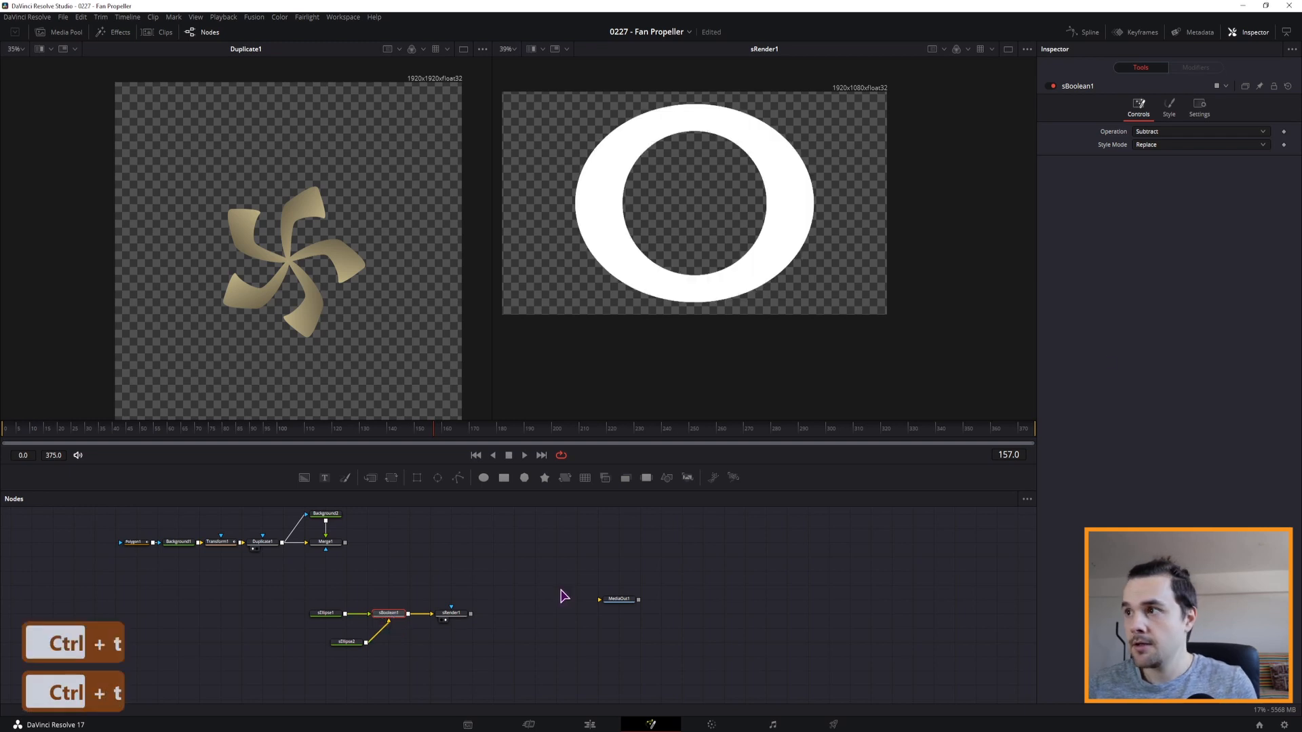
{"action": "left_click", "coordinate": [1161, 136]}
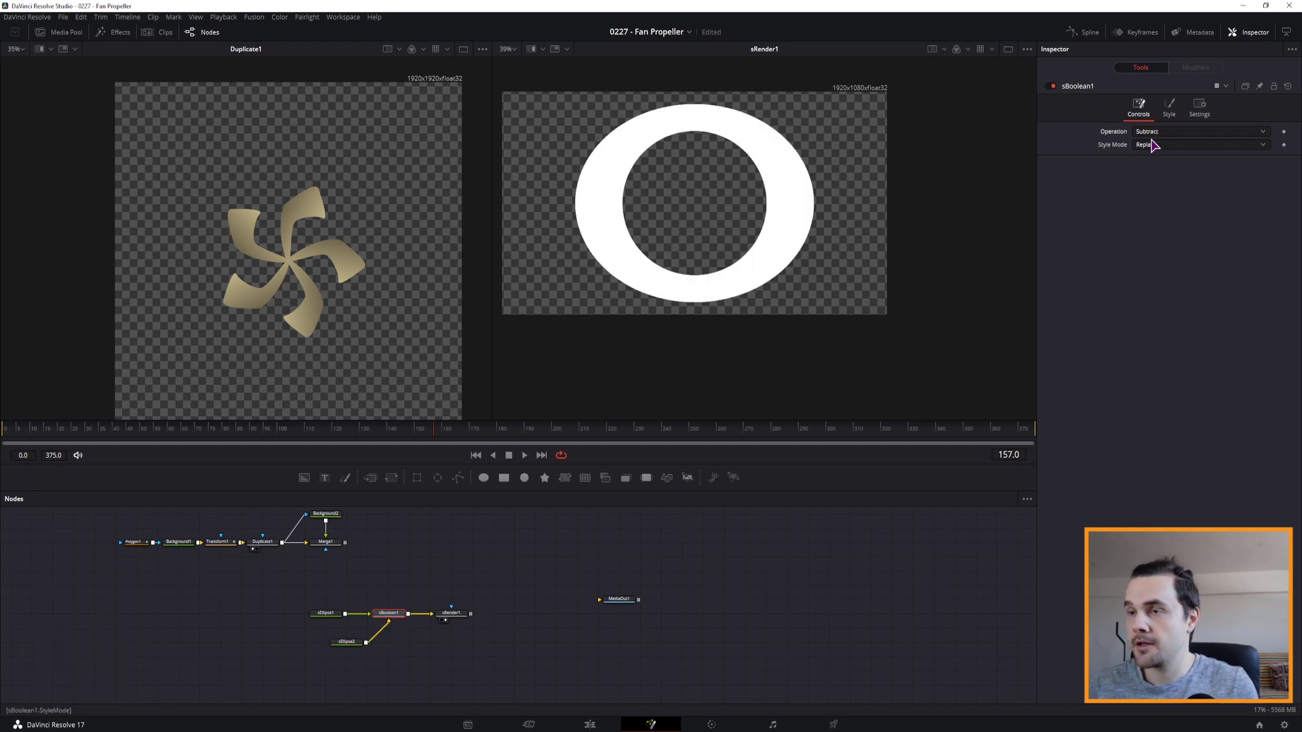
- Shift sEllipse1 to X offset about -0.124 and sEllipse2 to -0.222, sizing sEllipse2 to 0.218 wide and 0.302 high
{"action": "left_click", "coordinate": [327, 615]}
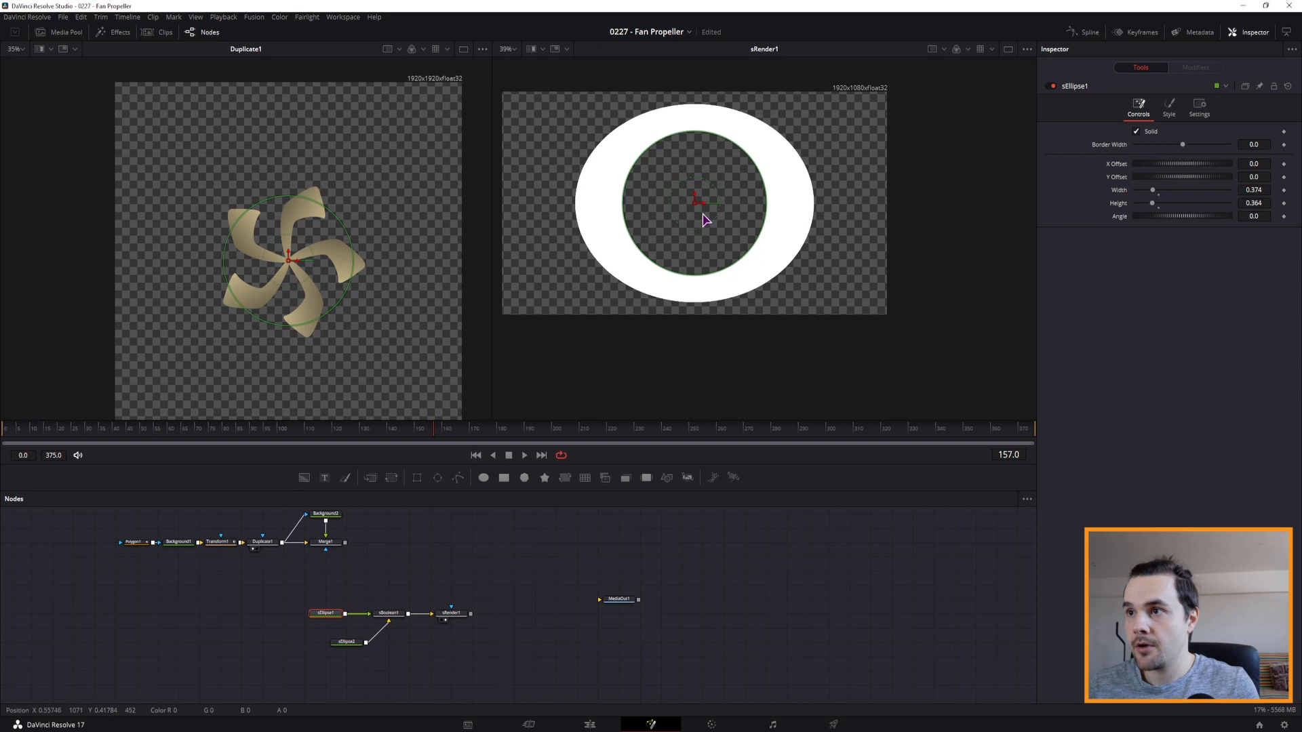
{"action": "left_click_drag", "start_coordinate": [705, 209], "coordinate": [662, 210]}
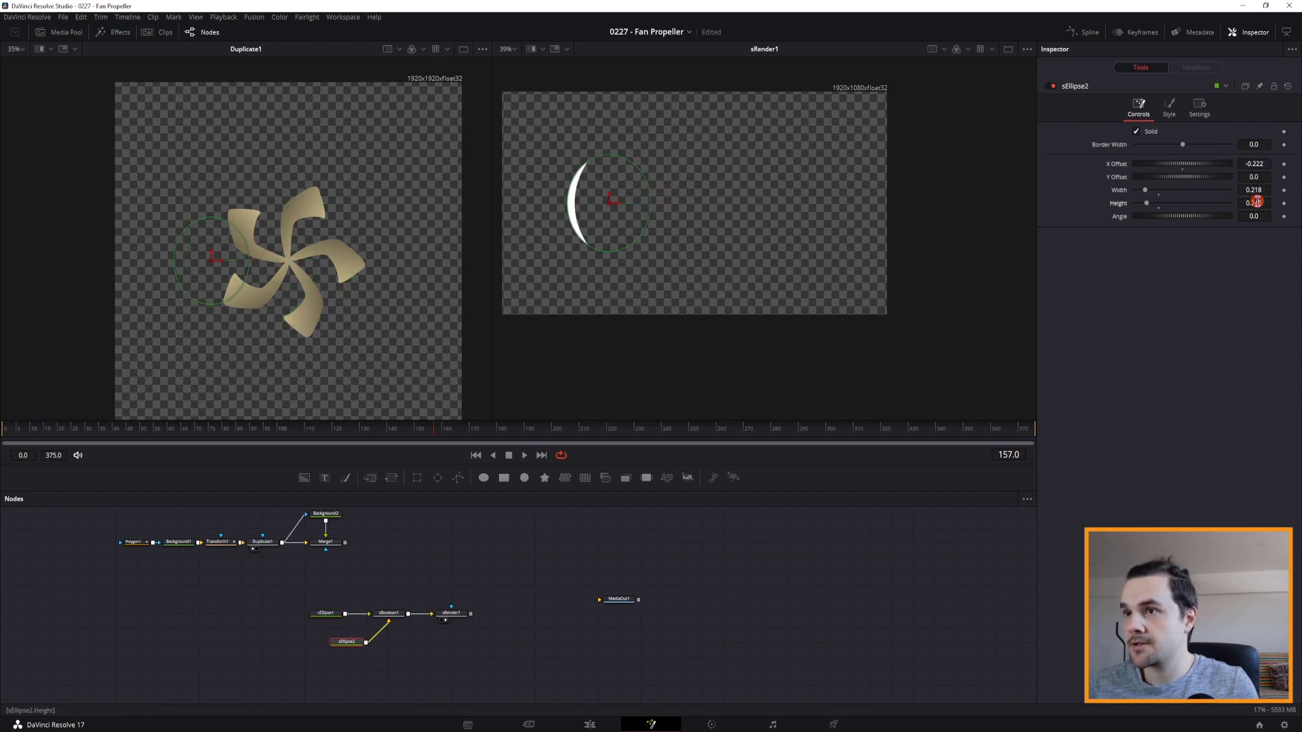
{"action": "left_click_drag", "start_coordinate": [1256, 202], "coordinate": [1266, 202]}
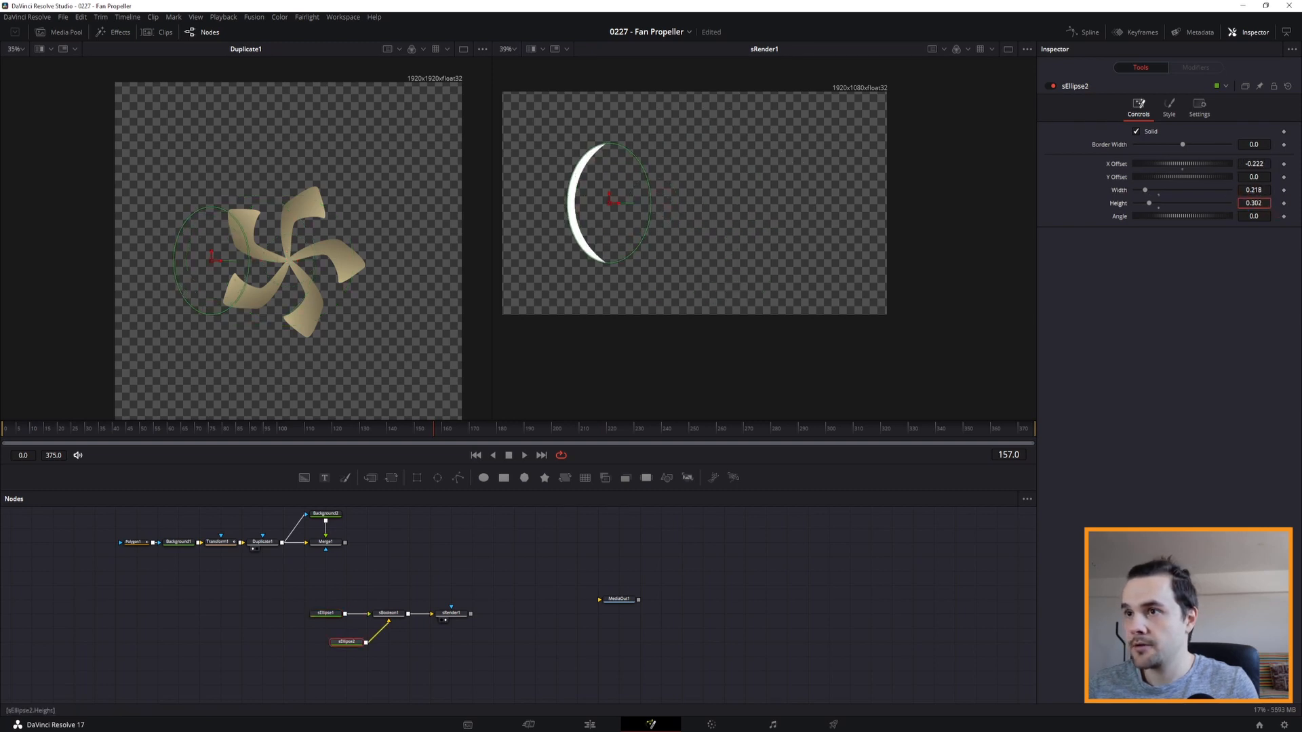
- Resize sEllipse1 to 0.304 wide and 0.454 high and rotate it to tilt the crescent's inner edge
{"action": "left_click", "coordinate": [328, 616]}
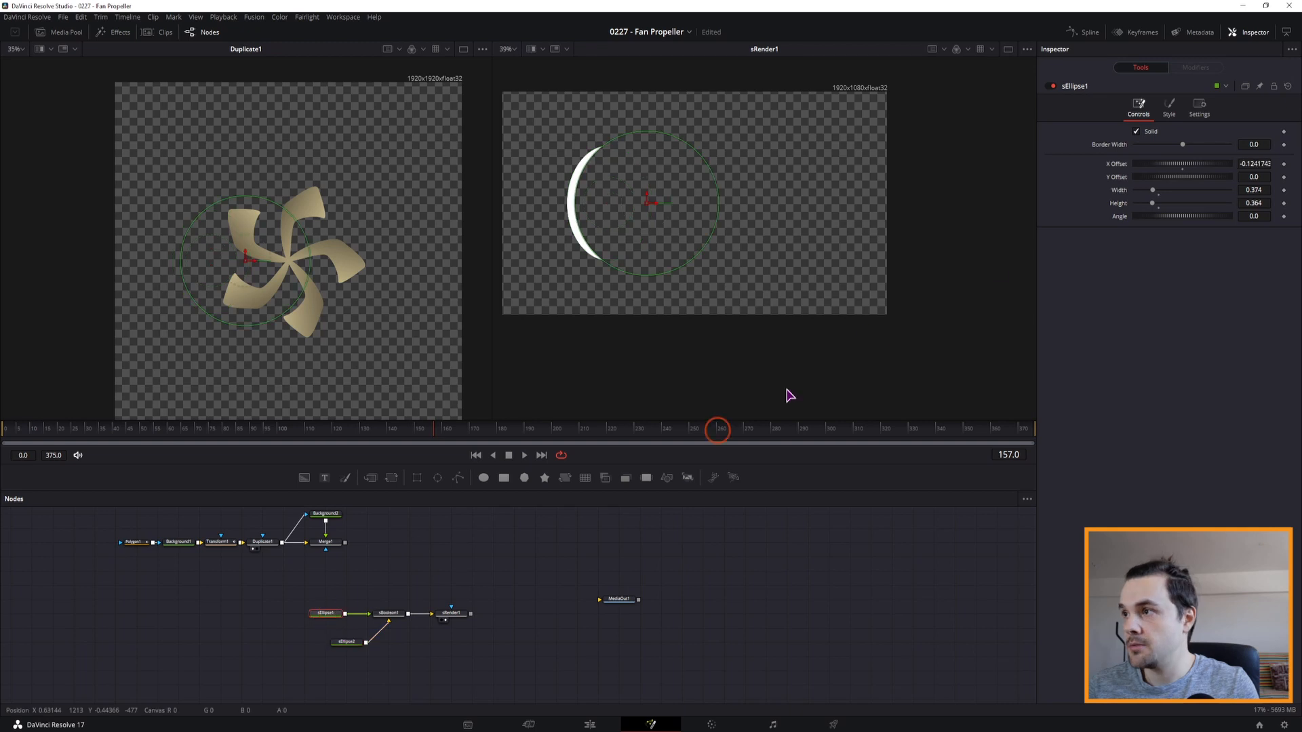
{"action": "left_click_drag", "start_coordinate": [1253, 191], "coordinate": [1278, 207]}
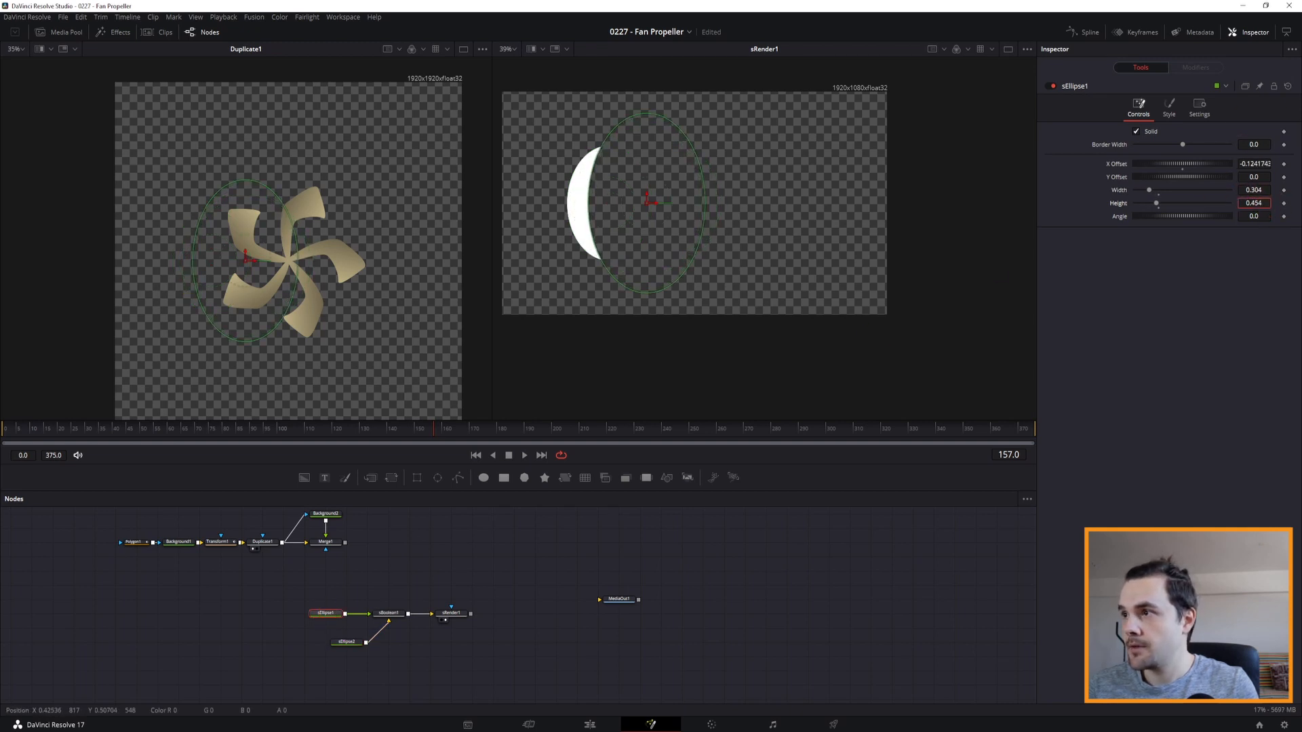
{"action": "left_click_drag", "start_coordinate": [1198, 220], "coordinate": [1186, 216]}
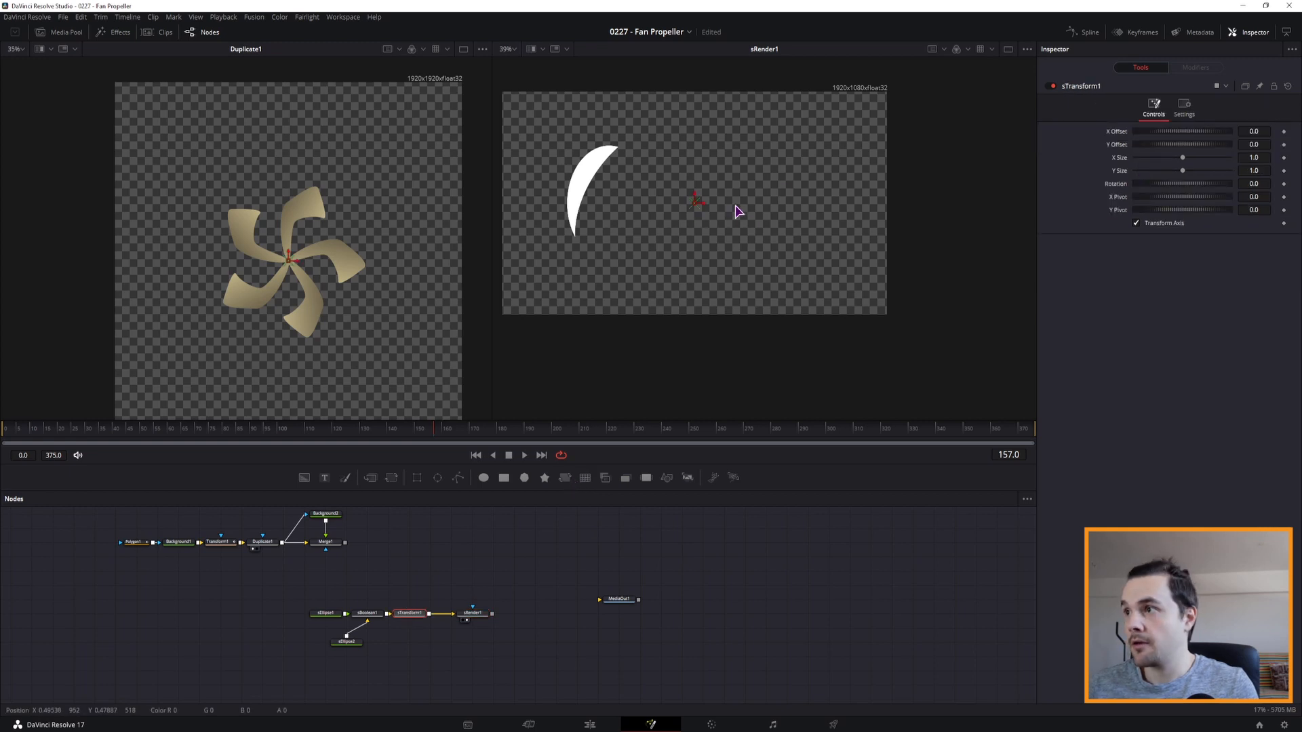
- Insert an sTransform between sBoolean1 and sRender1 and offset the crescent by X 0.31 and Y 0.087
{"action": "left_click_drag", "start_coordinate": [1146, 146], "coordinate": [1149, 152]}
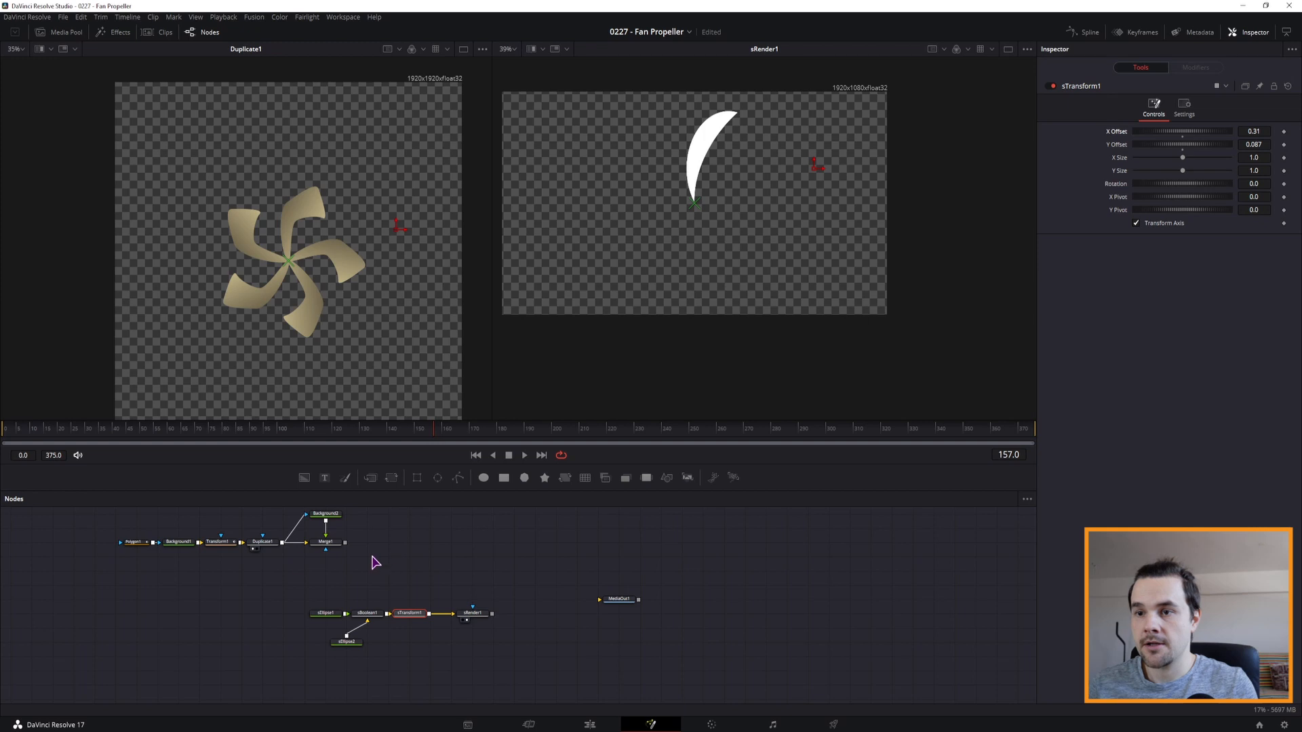
- Insert an sDuplicate between sTransform1 and sRender1 with 5 copies, a rotation of 72 and the axis mode set to Absolute
{"action": "left_click_drag", "start_coordinate": [473, 613], "coordinate": [514, 613]}
{"action": "left_click_drag", "start_coordinate": [610, 478], "coordinate": [451, 613]}
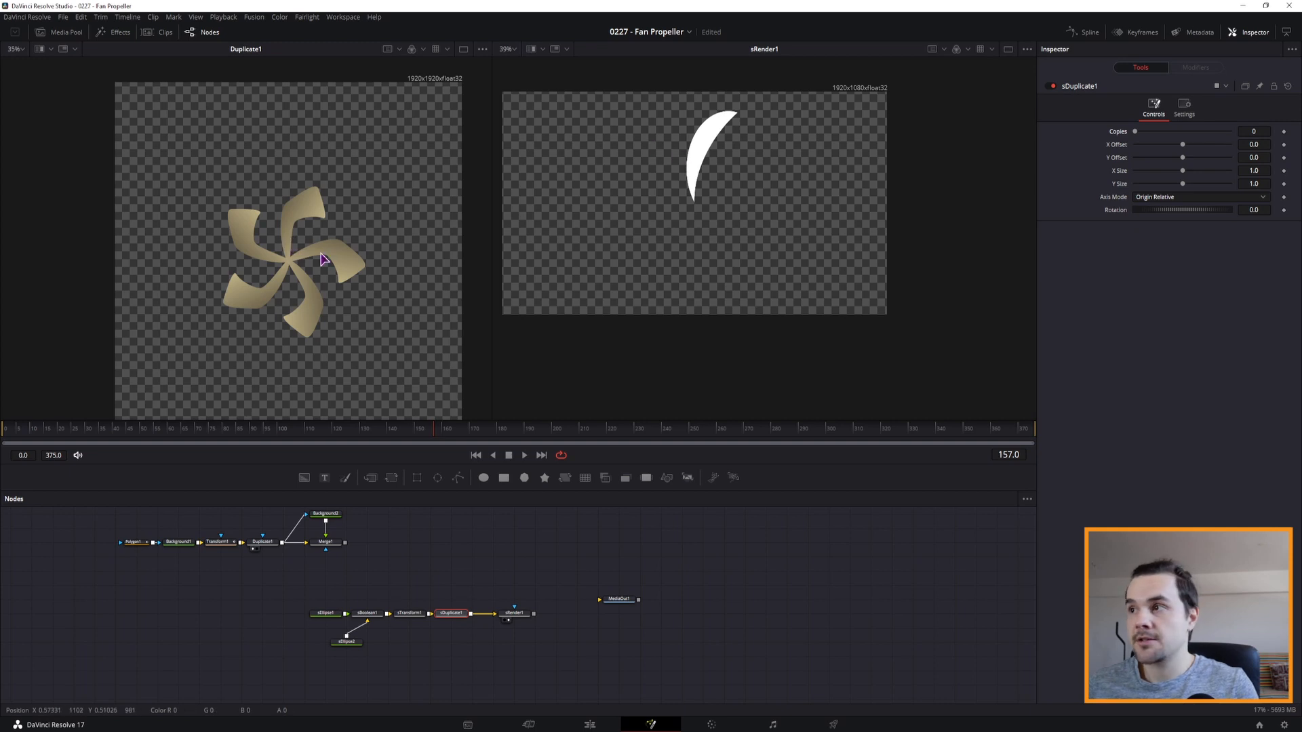
{"action": "left_click", "coordinate": [1257, 134]}
{"action": "type", "text": "5"}
{"action": "left_click", "coordinate": [1253, 211]}
{"action": "left_click", "coordinate": [1254, 253]}
{"action": "type", "text": "72"}
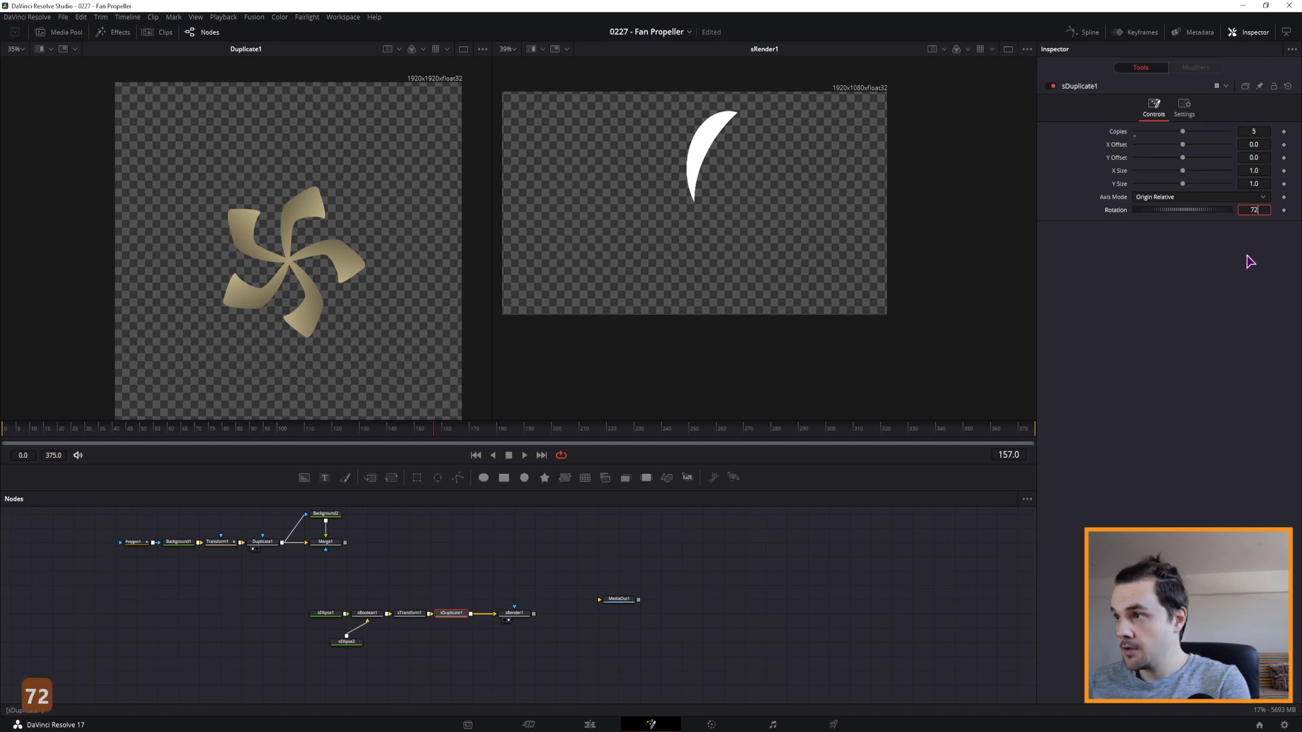
{"action": "key", "text": "Return"}
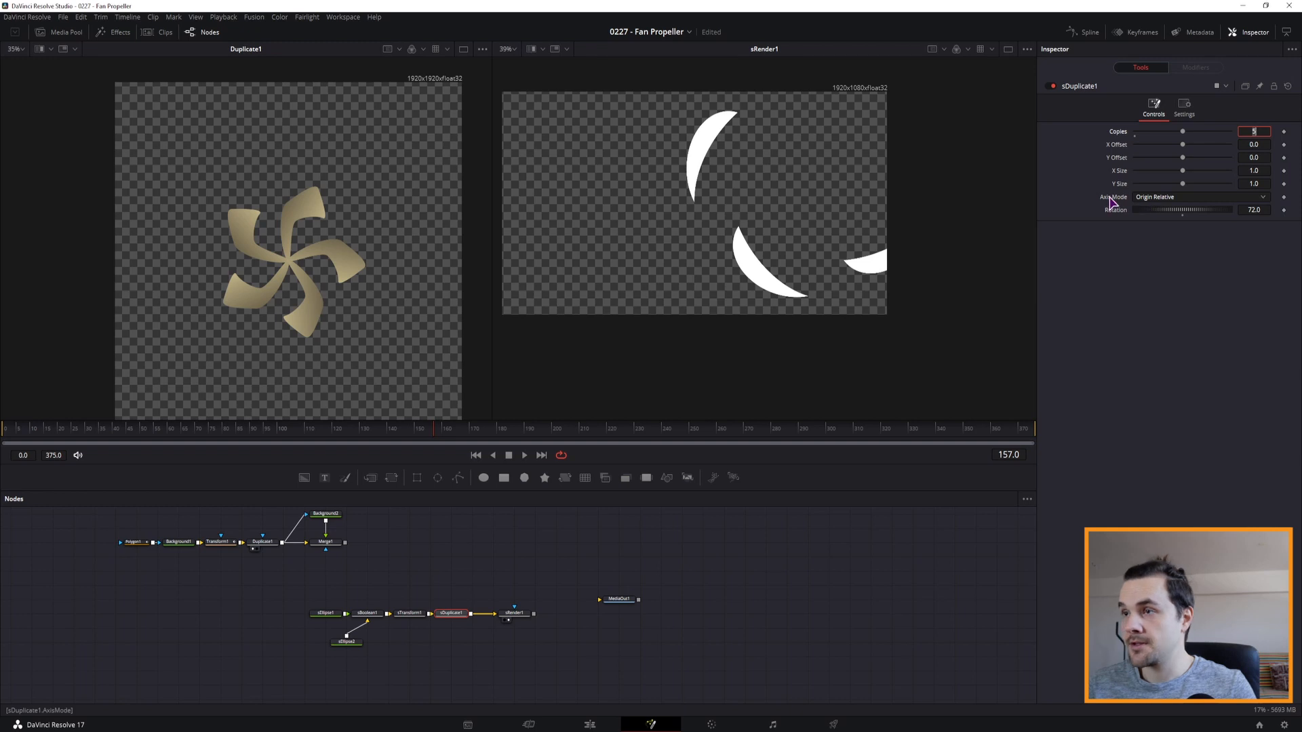
{"action": "left_click", "coordinate": [1155, 197]}
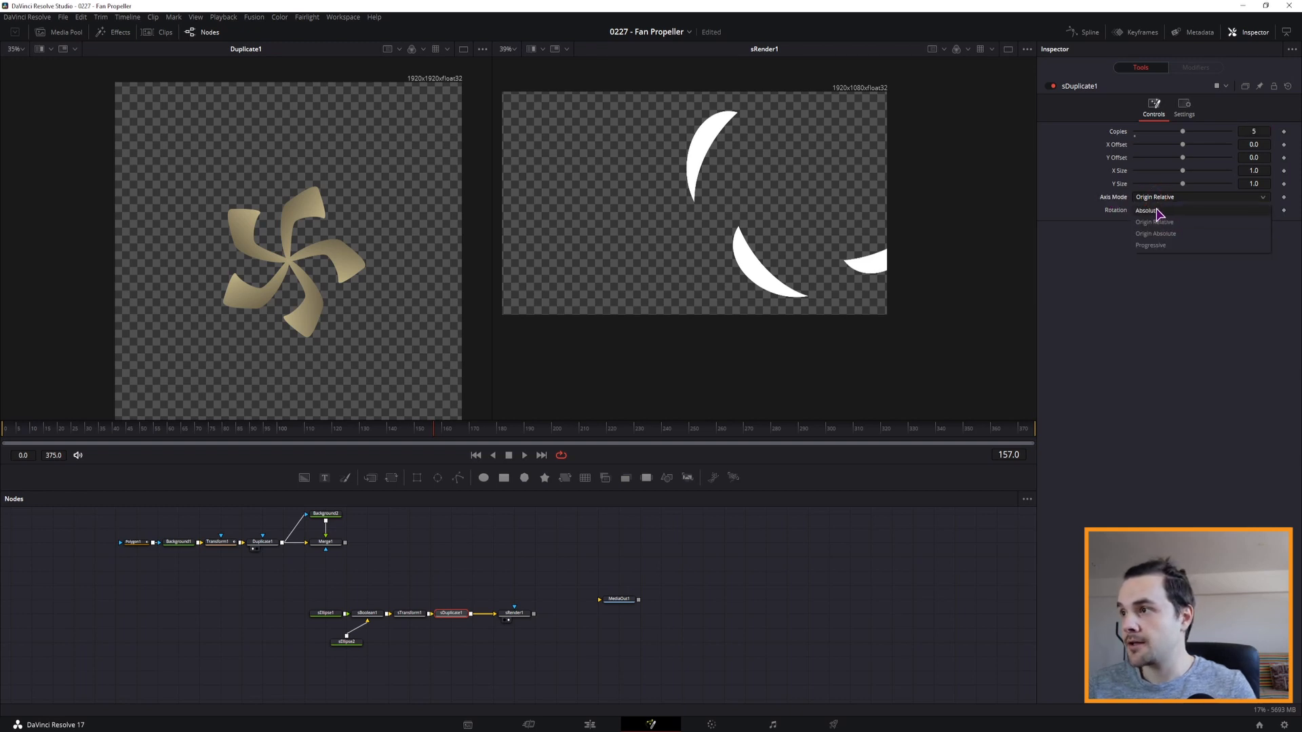
{"action": "left_click", "coordinate": [1153, 211]}
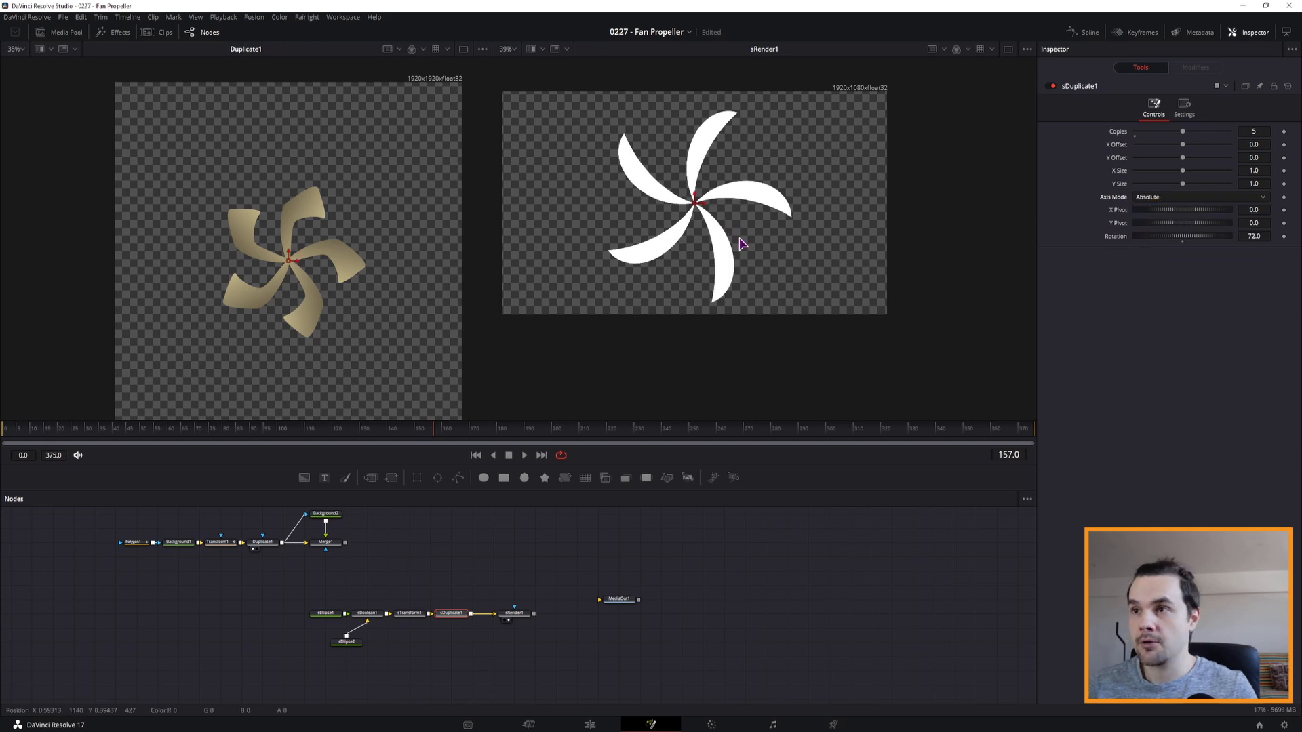
- Set the style color of sBoolean1 to magenta #df3ac1
{"action": "left_click", "coordinate": [369, 613]}
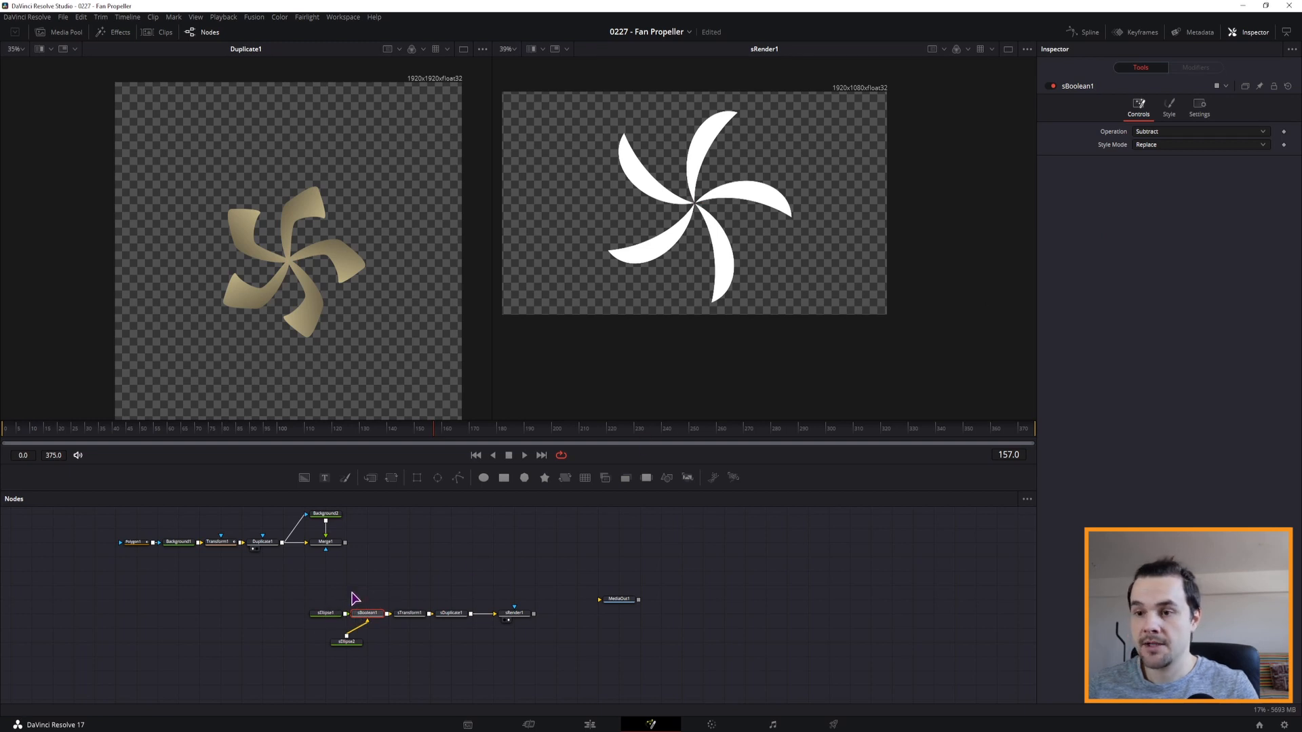
{"action": "left_click", "coordinate": [327, 615]}
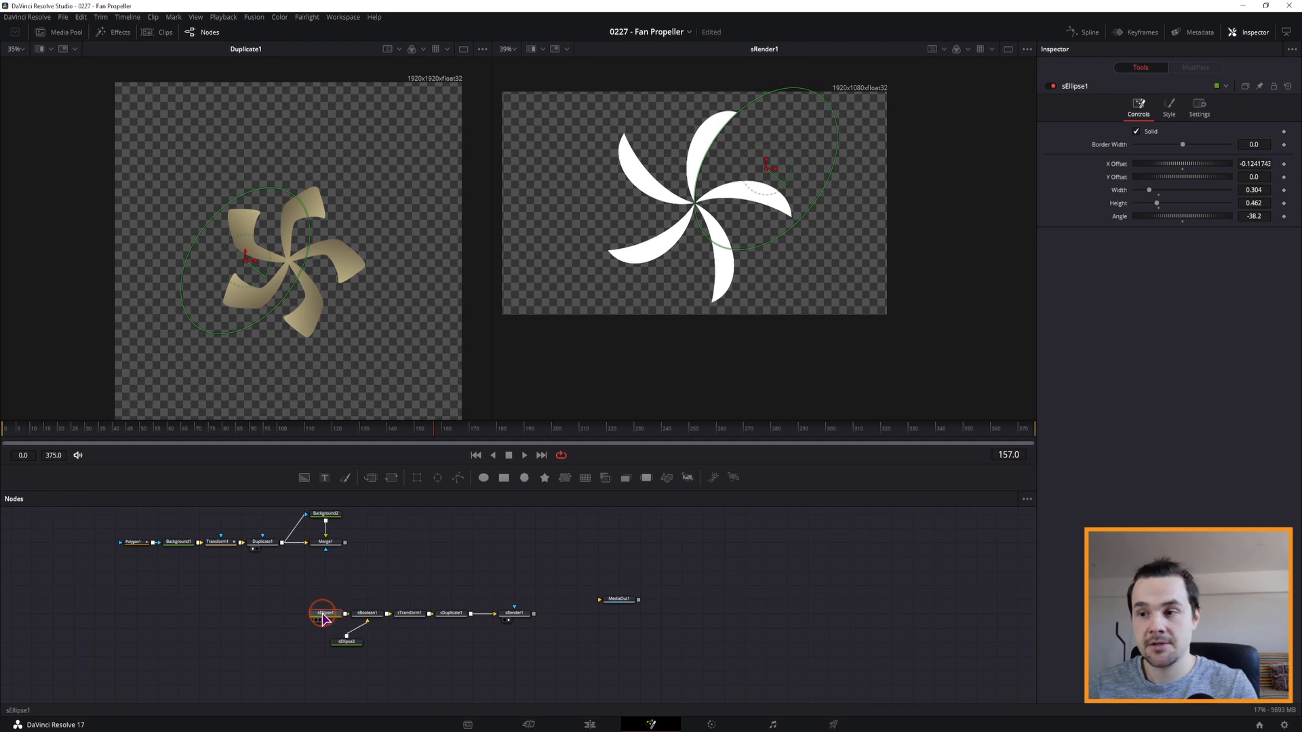
{"action": "left_click", "coordinate": [346, 641]}
{"action": "left_click", "coordinate": [1171, 107]}
{"action": "left_click", "coordinate": [393, 520]}
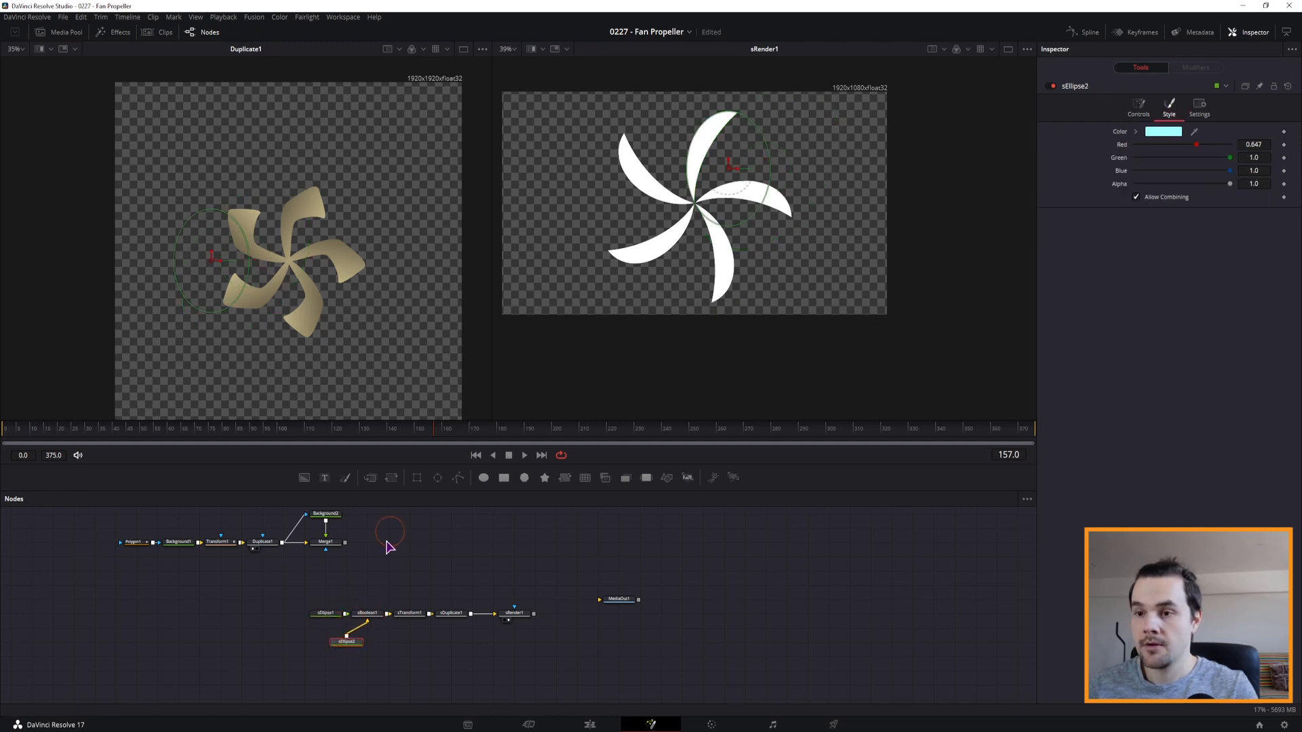
{"action": "left_click", "coordinate": [367, 616]}
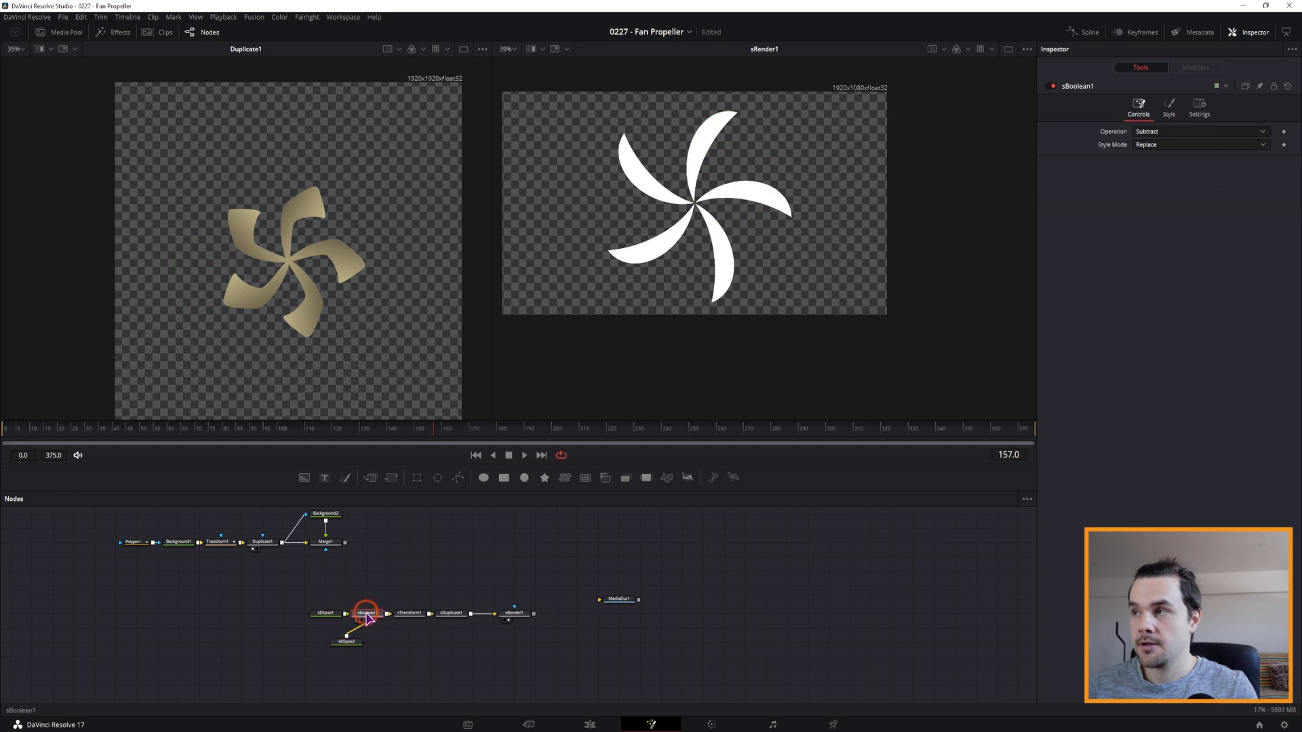
{"action": "left_click", "coordinate": [1171, 108]}
{"action": "left_click", "coordinate": [1174, 133]}
{"action": "left_click", "coordinate": [661, 309]}
{"action": "key", "text": "Return"}
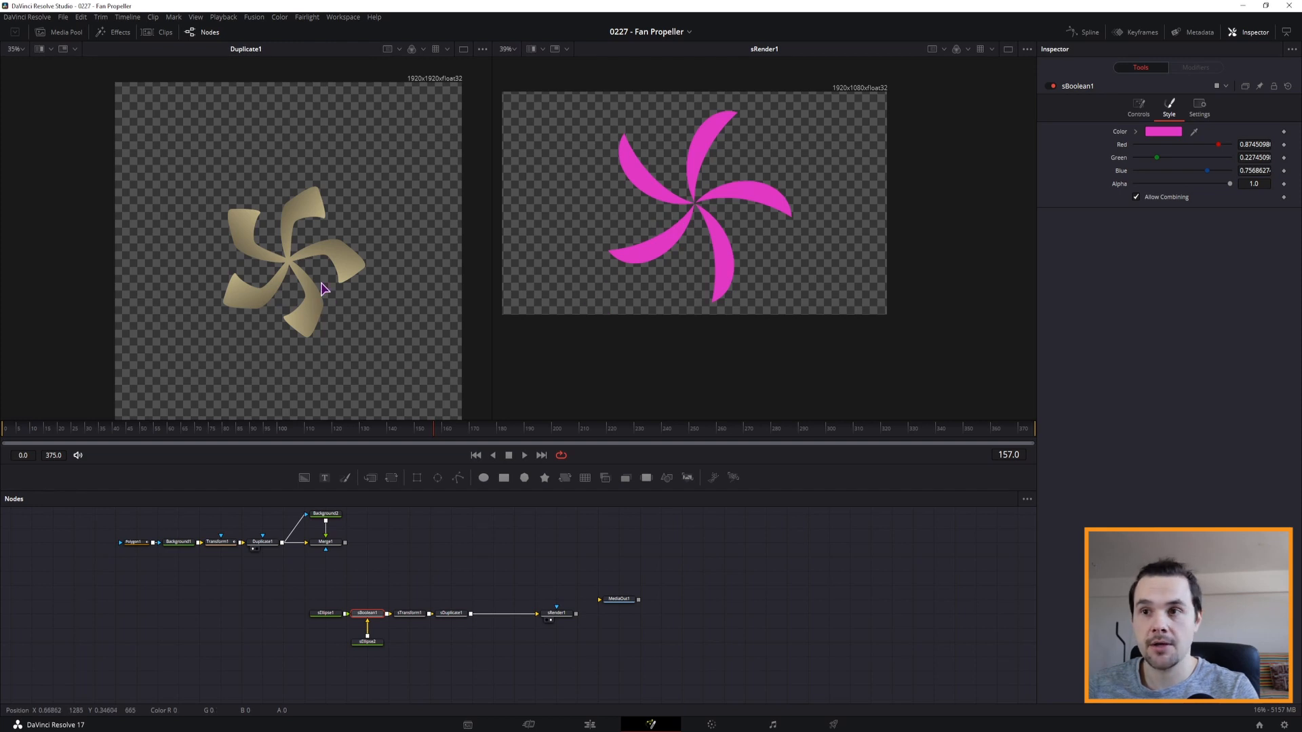
{"action": "left_click", "coordinate": [1176, 135]}
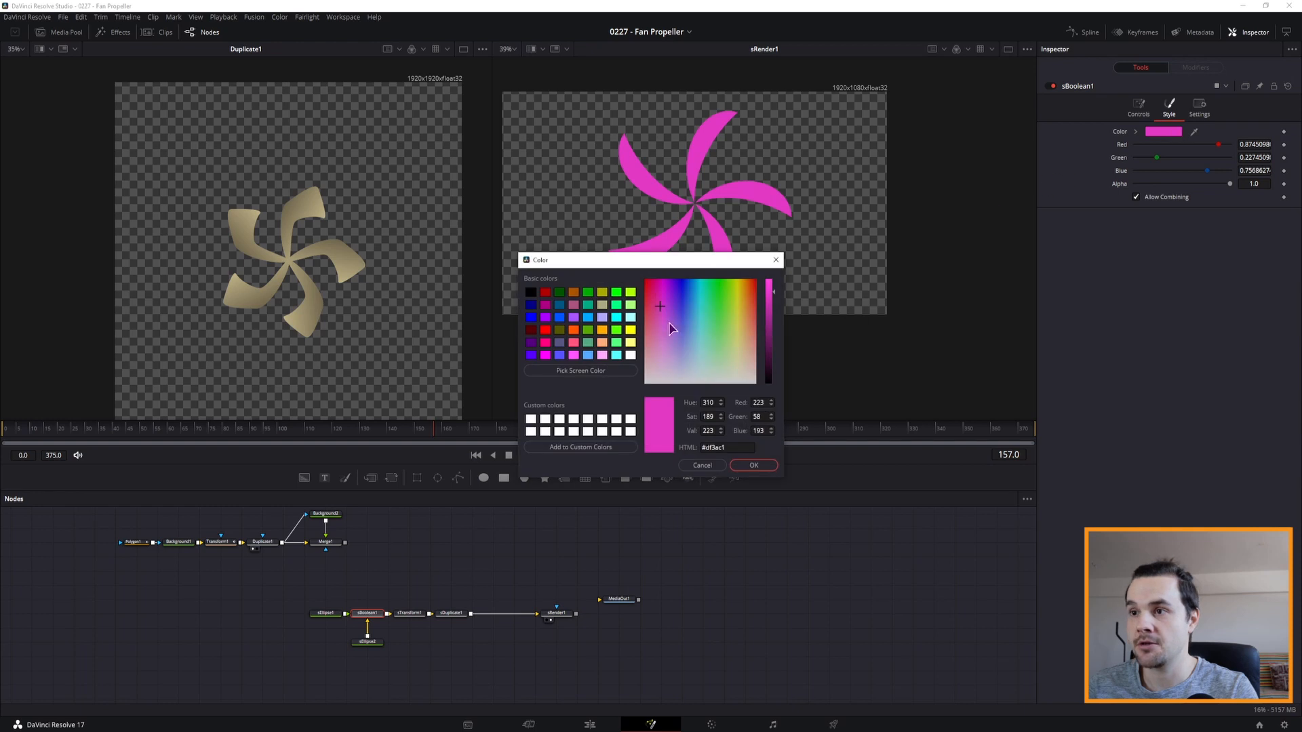
{"action": "left_click", "coordinate": [704, 465]}
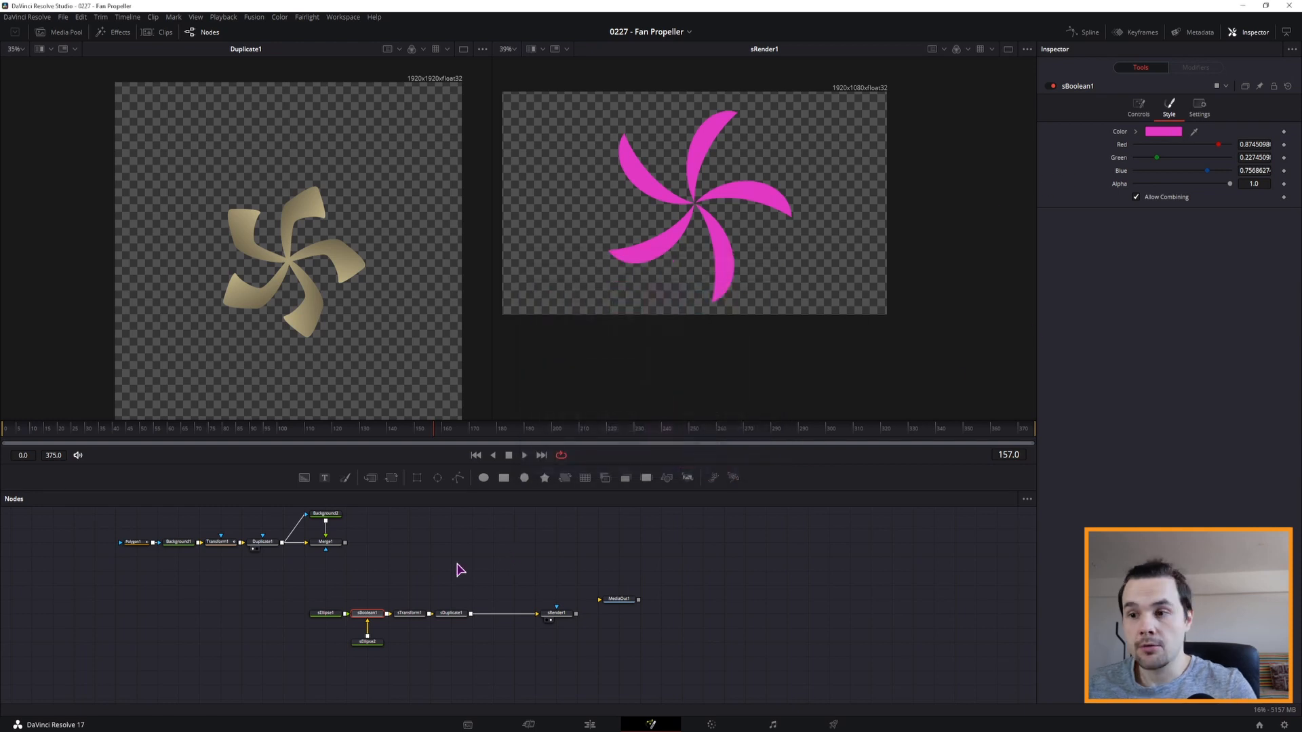
- Extract sDuplicate1 from the node chain and move sRender1 close behind sTransform1
{"action": "left_click_drag", "start_coordinate": [453, 616], "coordinate": [453, 558], "text": "shift"}
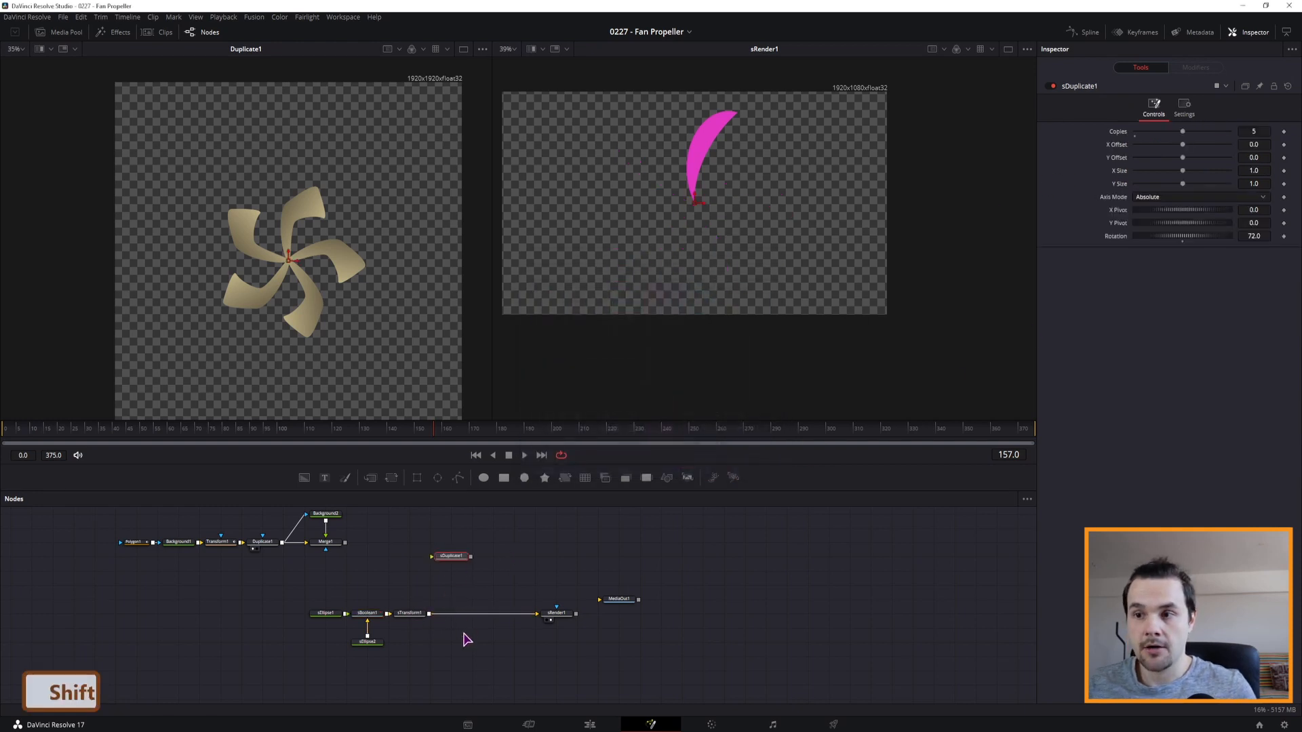
{"action": "left_click_drag", "start_coordinate": [558, 614], "coordinate": [475, 614]}
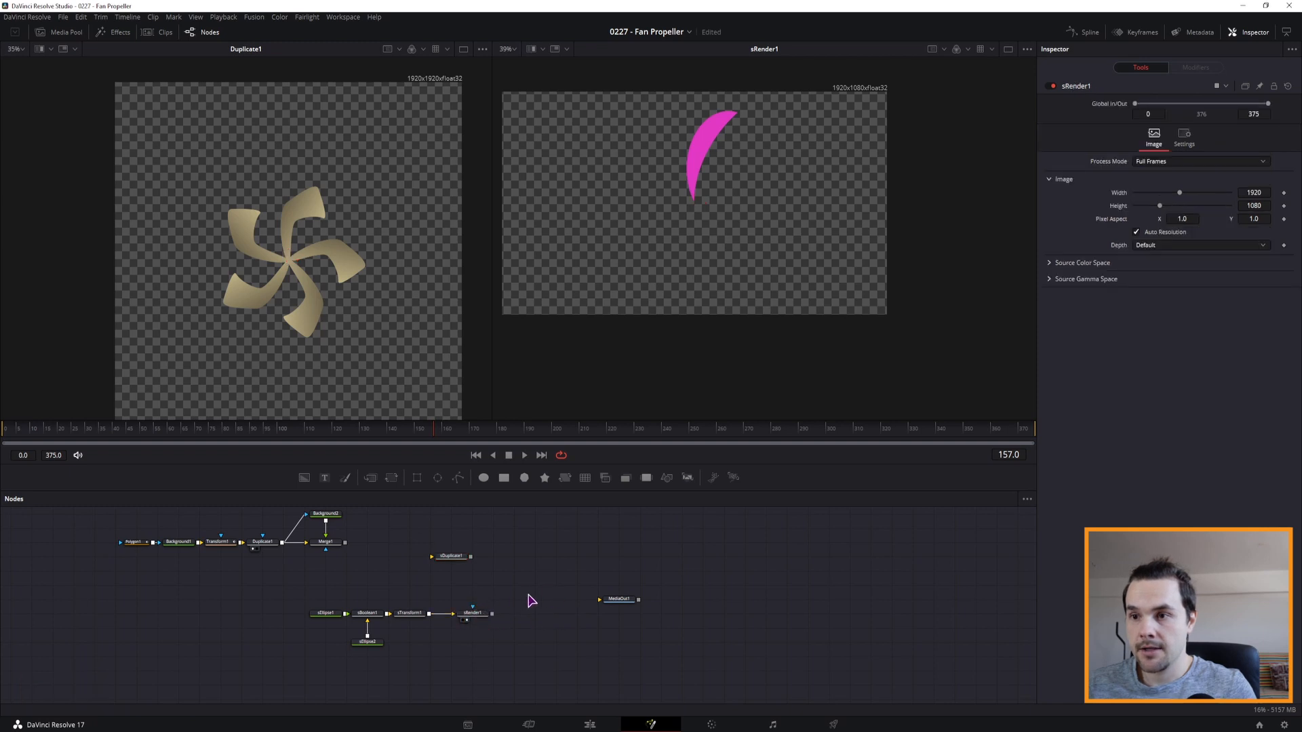
{"action": "left_click_drag", "start_coordinate": [558, 573], "coordinate": [500, 575]}
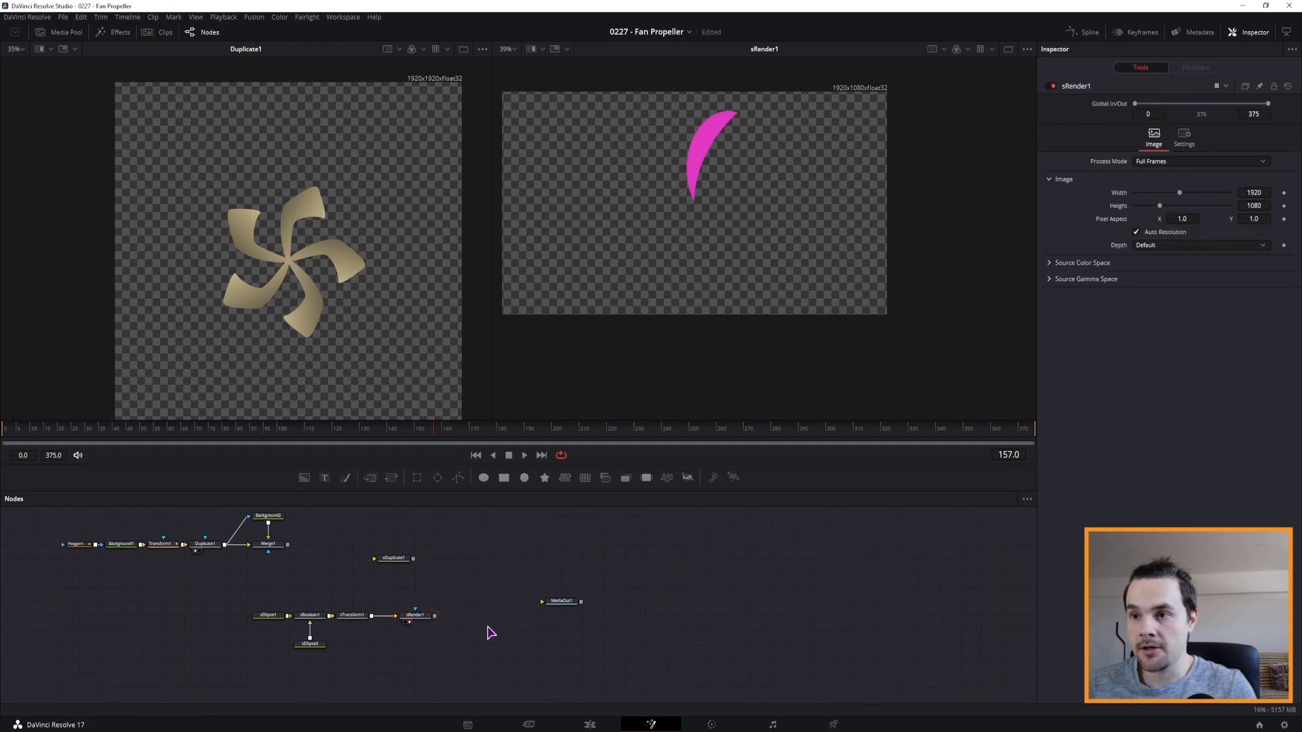
- Add a Background masked by sRender1, merge it with the crescent and give it a very dark teal color
{"action": "left_click_drag", "start_coordinate": [303, 478], "coordinate": [458, 588]}
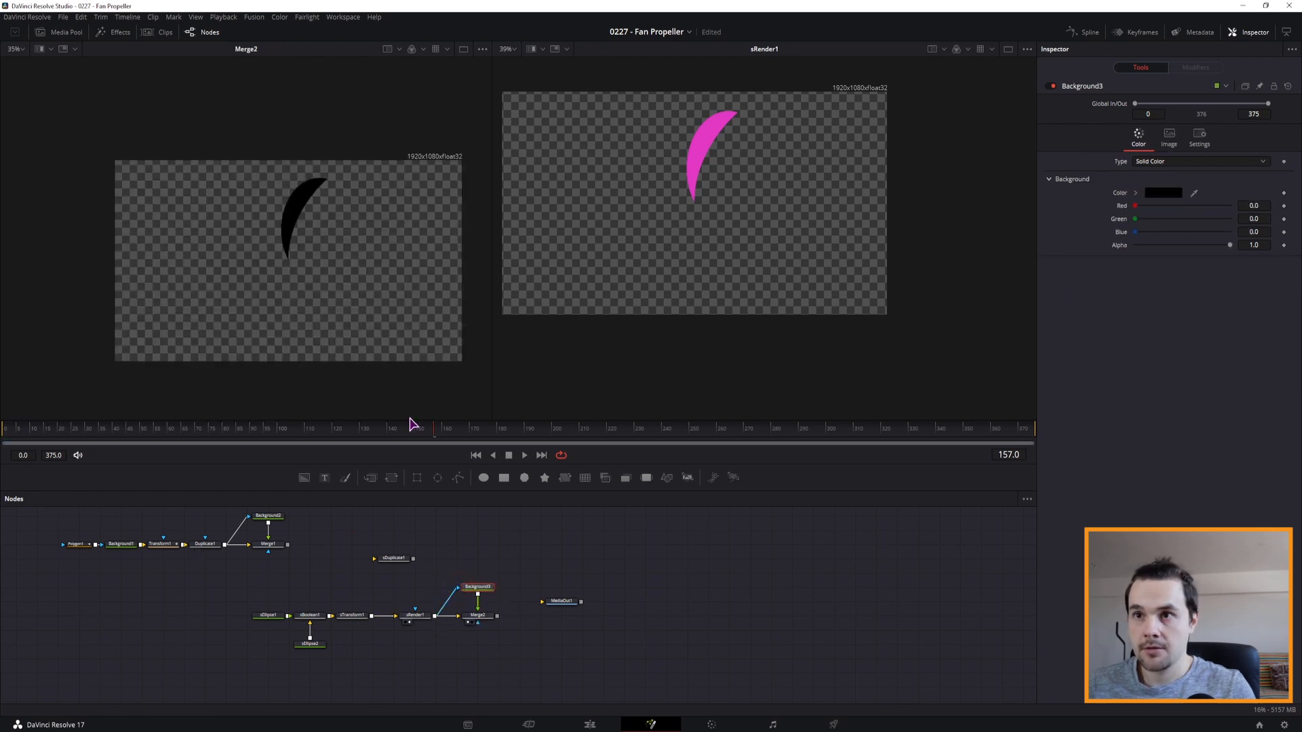
{"action": "left_click", "coordinate": [1164, 193]}
{"action": "left_click", "coordinate": [699, 300]}
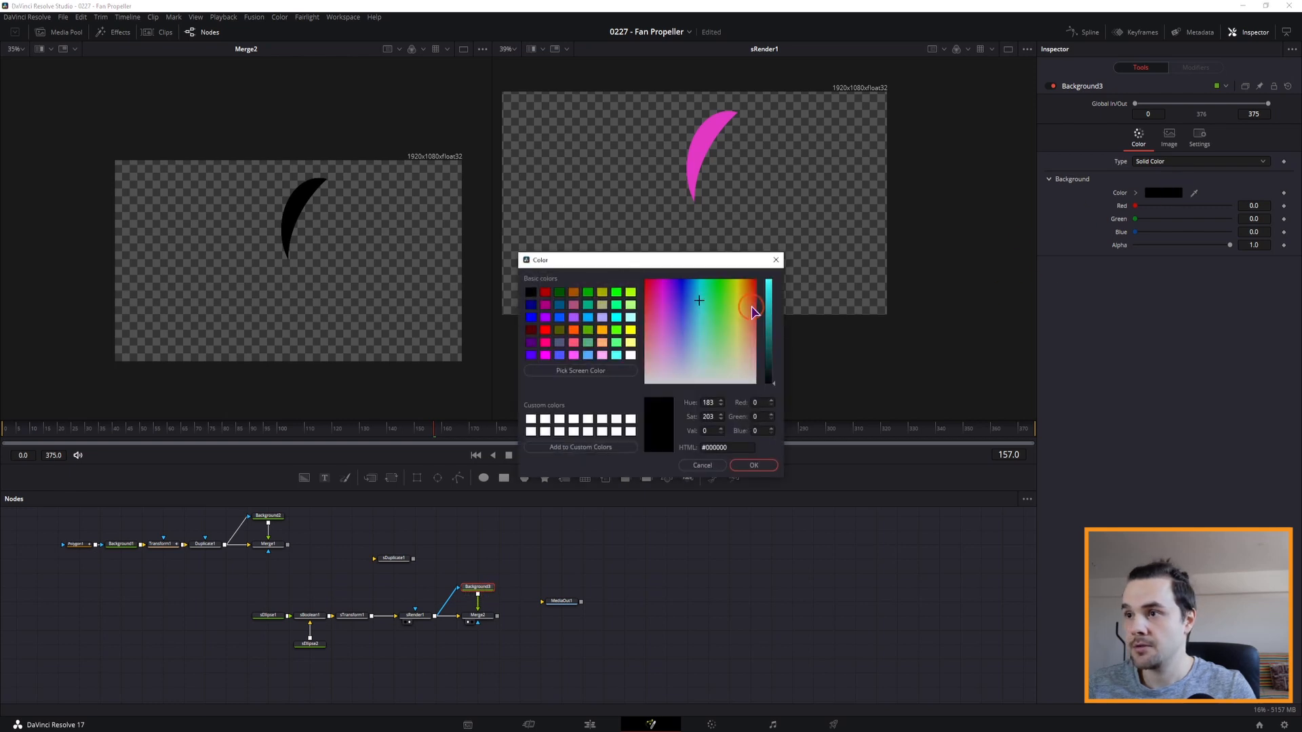
{"action": "left_click", "coordinate": [774, 377]}
{"action": "left_click", "coordinate": [753, 465]}
- Change Background3's type to Gradient and shift the gradient line so it runs diagonally across the blade area
{"action": "left_click", "coordinate": [1186, 163]}
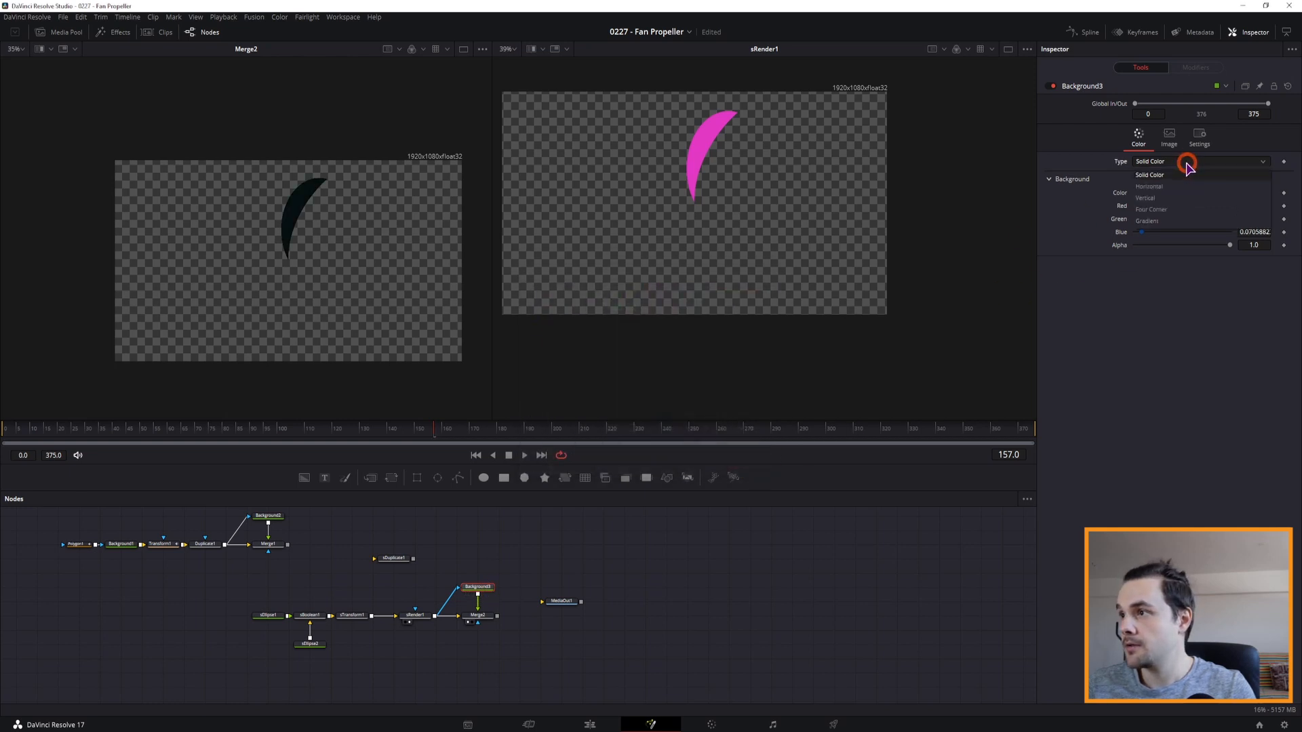
{"action": "left_click", "coordinate": [1161, 221]}
{"action": "left_click_drag", "start_coordinate": [461, 261], "coordinate": [366, 261]}
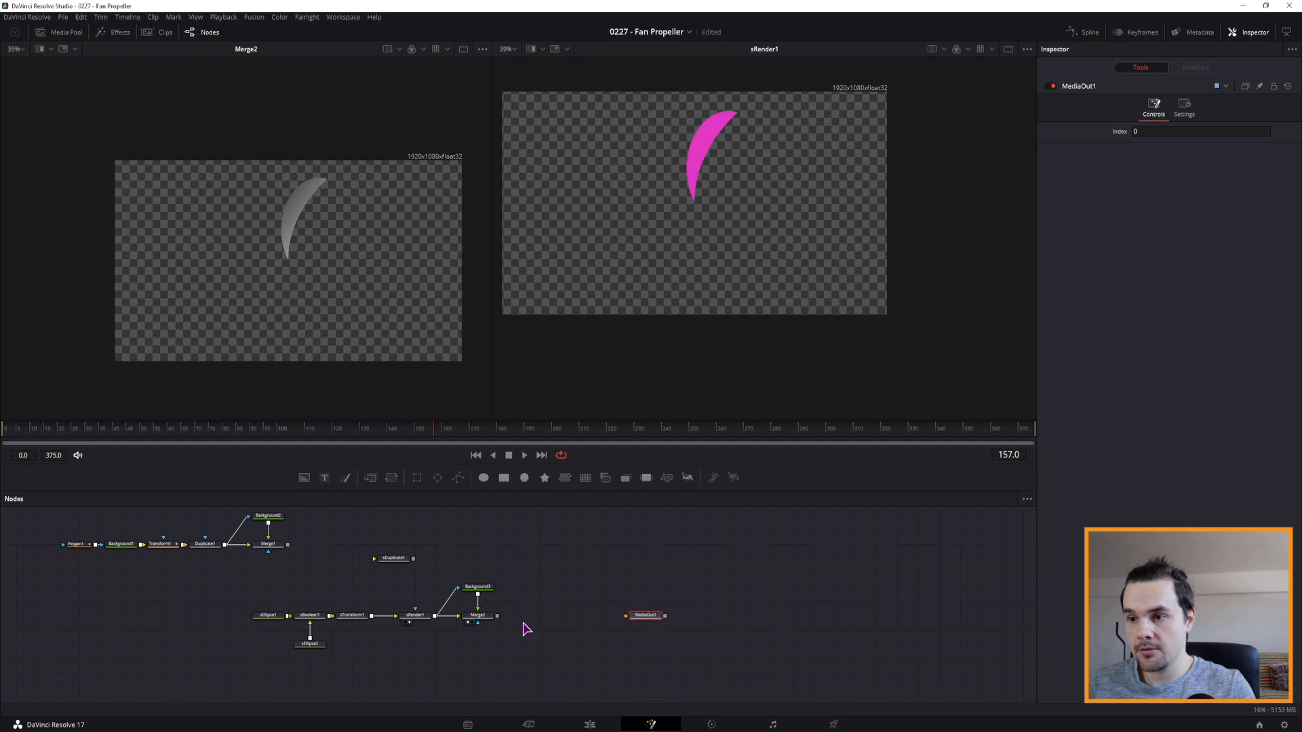
- Add a regular Duplicate node after Merge2 and line it up in the node chain
{"action": "left_click", "coordinate": [478, 615]}
{"action": "key", "text": "ctrl+space"}
{"action": "type", "text": "tran"}
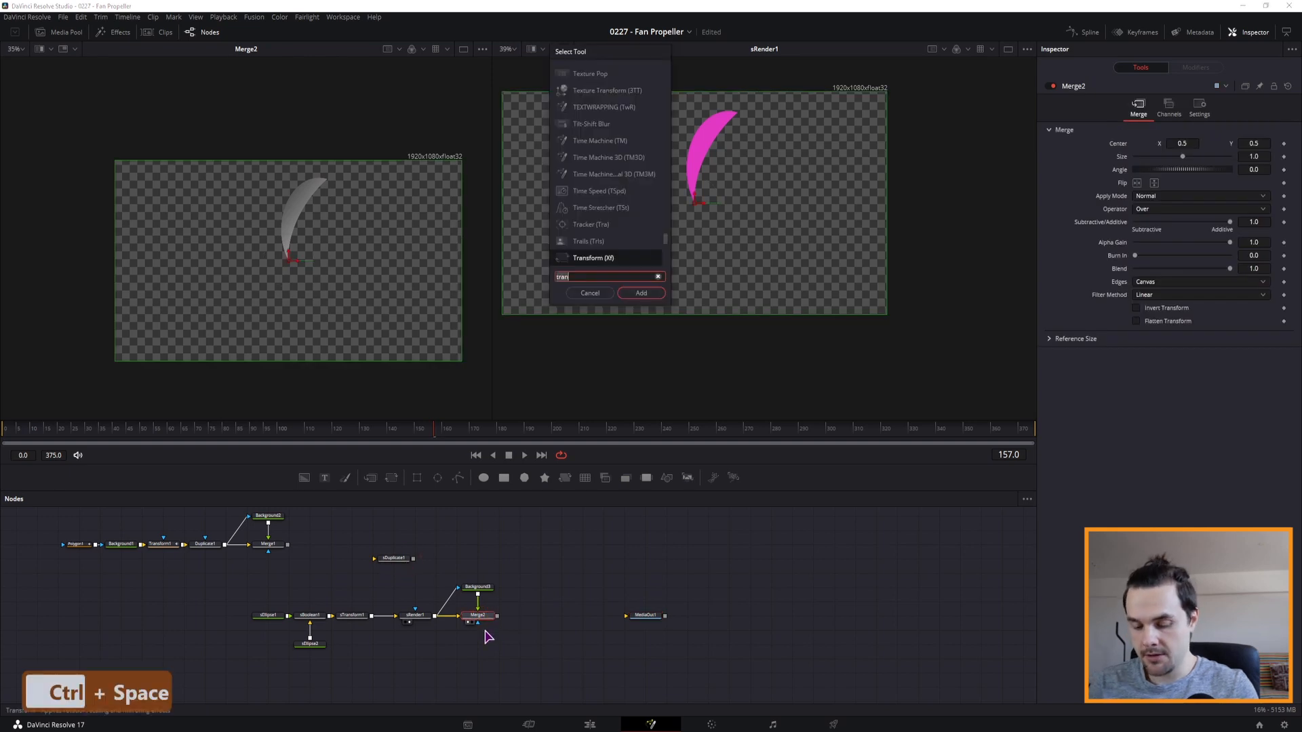
{"action": "key", "text": "BackSpace"}
{"action": "key", "text": "BackSpace"}
{"action": "key", "text": "BackSpace"}
{"action": "key", "text": "BackSpace"}
{"action": "type", "text": "duplica"}
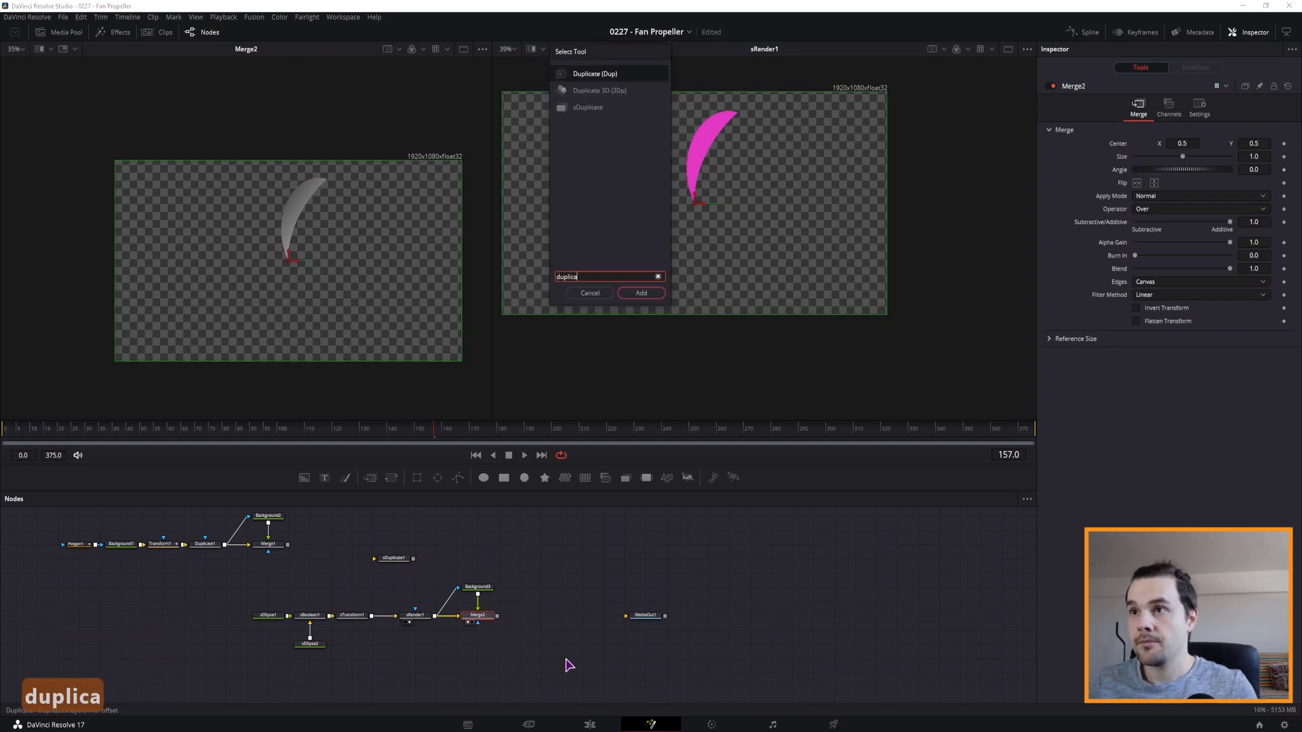
{"action": "left_click", "coordinate": [577, 80]}
{"action": "left_click", "coordinate": [641, 293]}
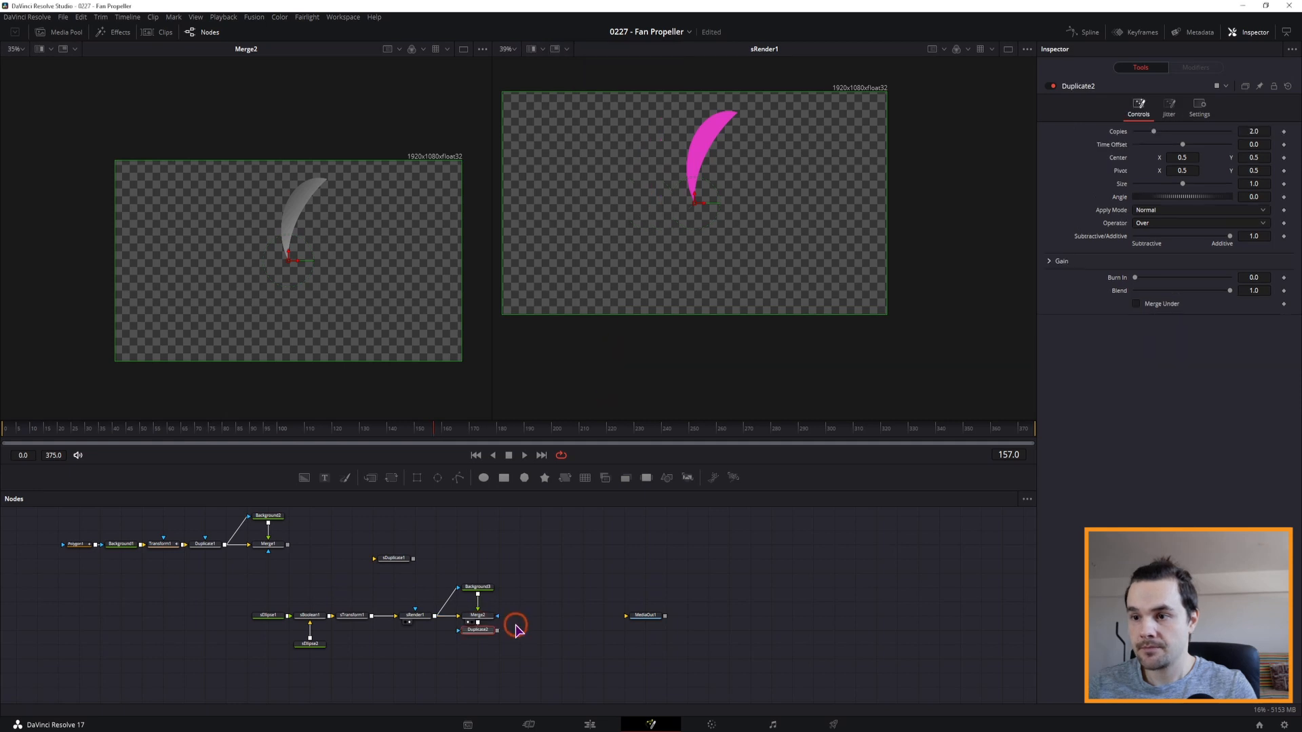
{"action": "left_click_drag", "start_coordinate": [478, 630], "coordinate": [520, 616]}
- Set Duplicate2 to 5 copies with an angle of 72
{"action": "left_click", "coordinate": [1258, 131]}
{"action": "type", "text": "5"}
{"action": "left_click", "coordinate": [1258, 196]}
{"action": "type", "text": "72"}
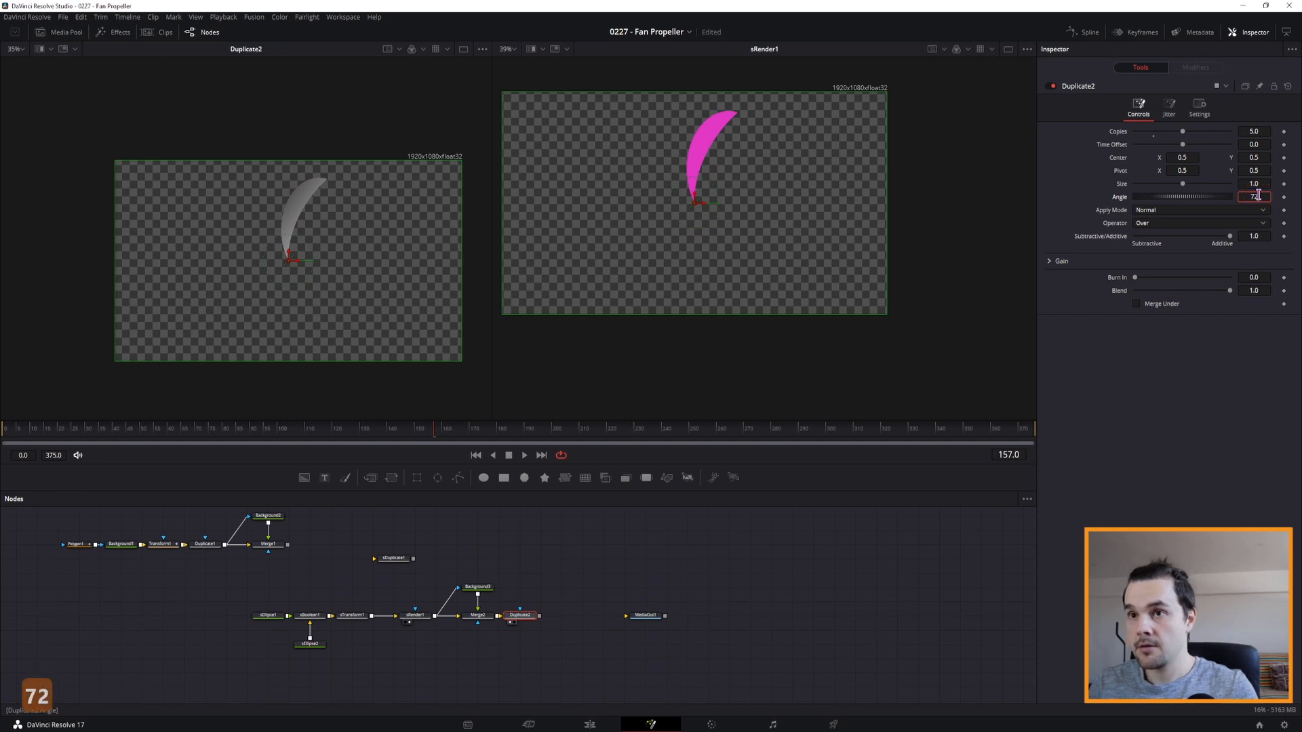
{"action": "key", "text": "Tab"}
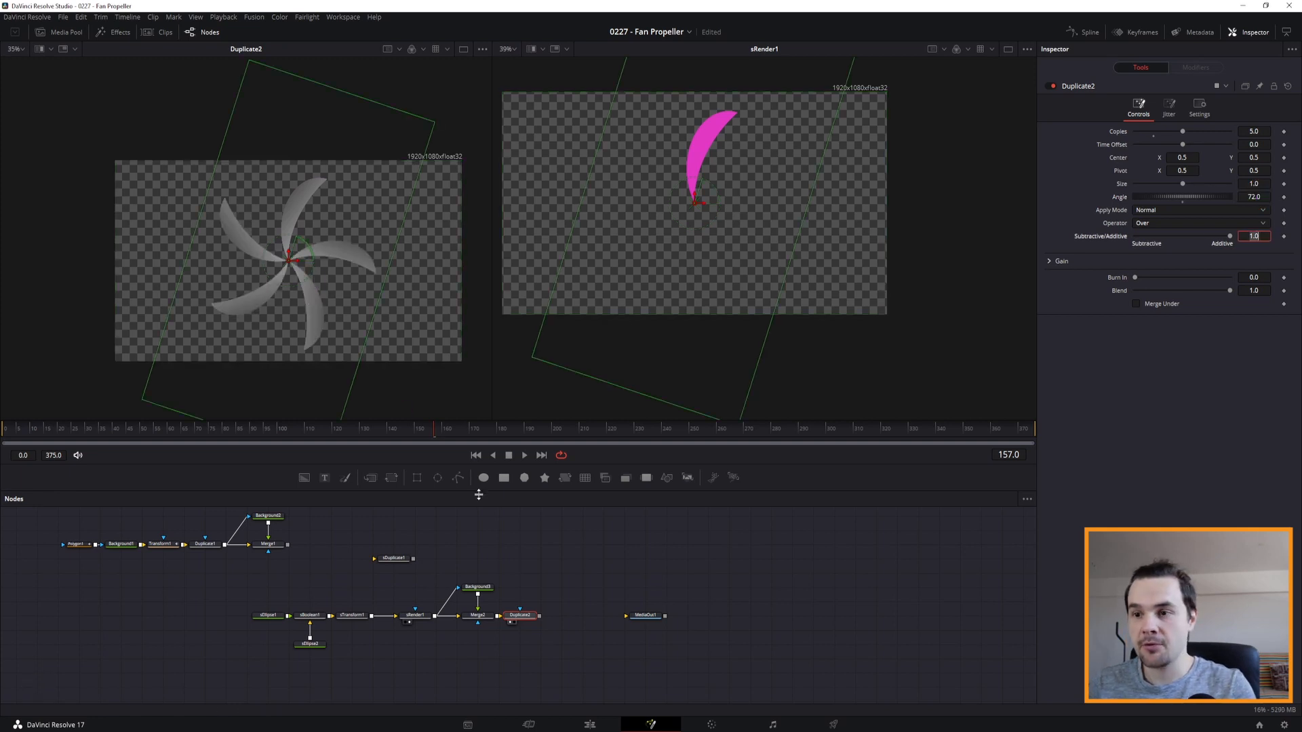
- Space out the nodes, add a Transform after Duplicate2, view it and rotate the propeller to an angle of 347.3
{"action": "left_click", "coordinate": [391, 561]}
{"action": "mouse_move", "coordinate": [525, 618]}
{"action": "left_mouse_down"}
{"action": "mouse_move", "coordinate": [560, 622]}
{"action": "mouse_move", "coordinate": [540, 621]}
{"action": "left_mouse_up"}
{"action": "left_click_drag", "start_coordinate": [645, 615], "coordinate": [687, 616]}
{"action": "left_click", "coordinate": [542, 617]}
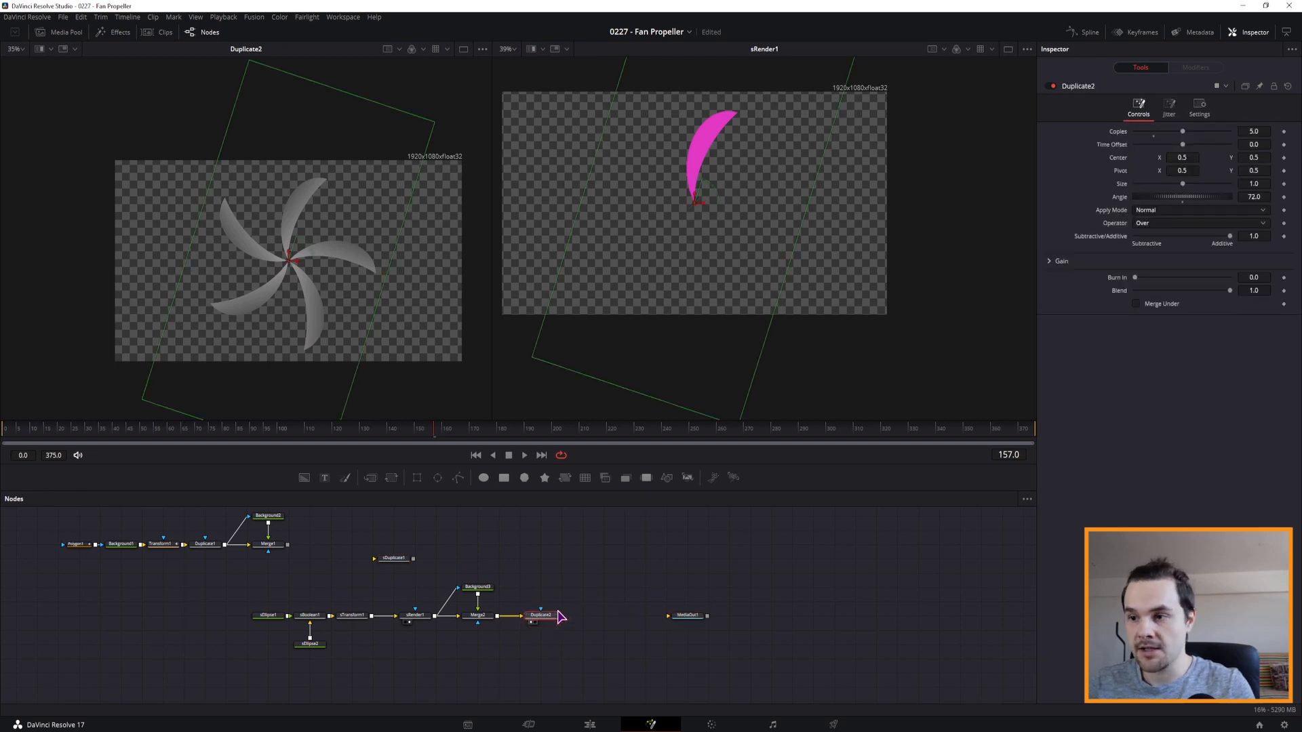
{"action": "key", "text": "alt+t"}
{"action": "left_click", "coordinate": [589, 618]}
{"action": "key", "text": "1"}
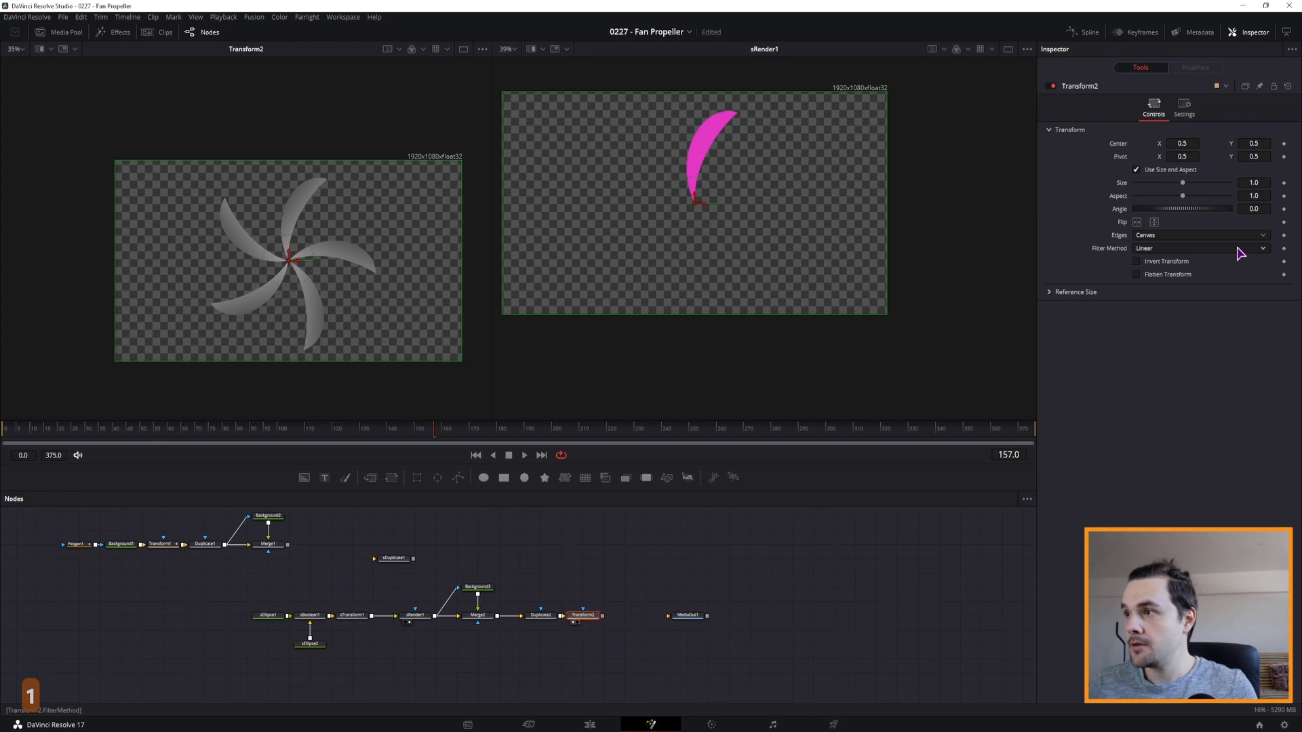
{"action": "left_click_drag", "start_coordinate": [1171, 212], "coordinate": [1279, 207]}
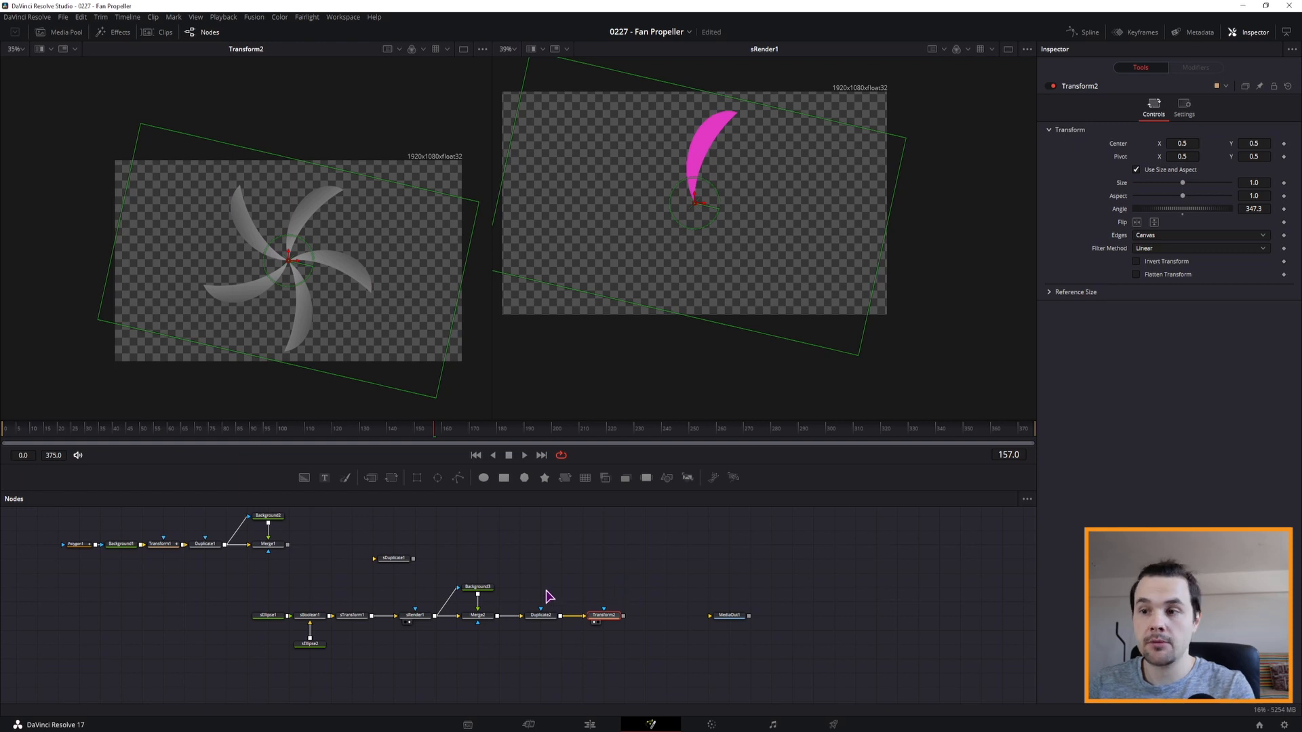
- Turn off Auto Resolution for Background3 and set its height to 1920
{"action": "left_click", "coordinate": [478, 589]}
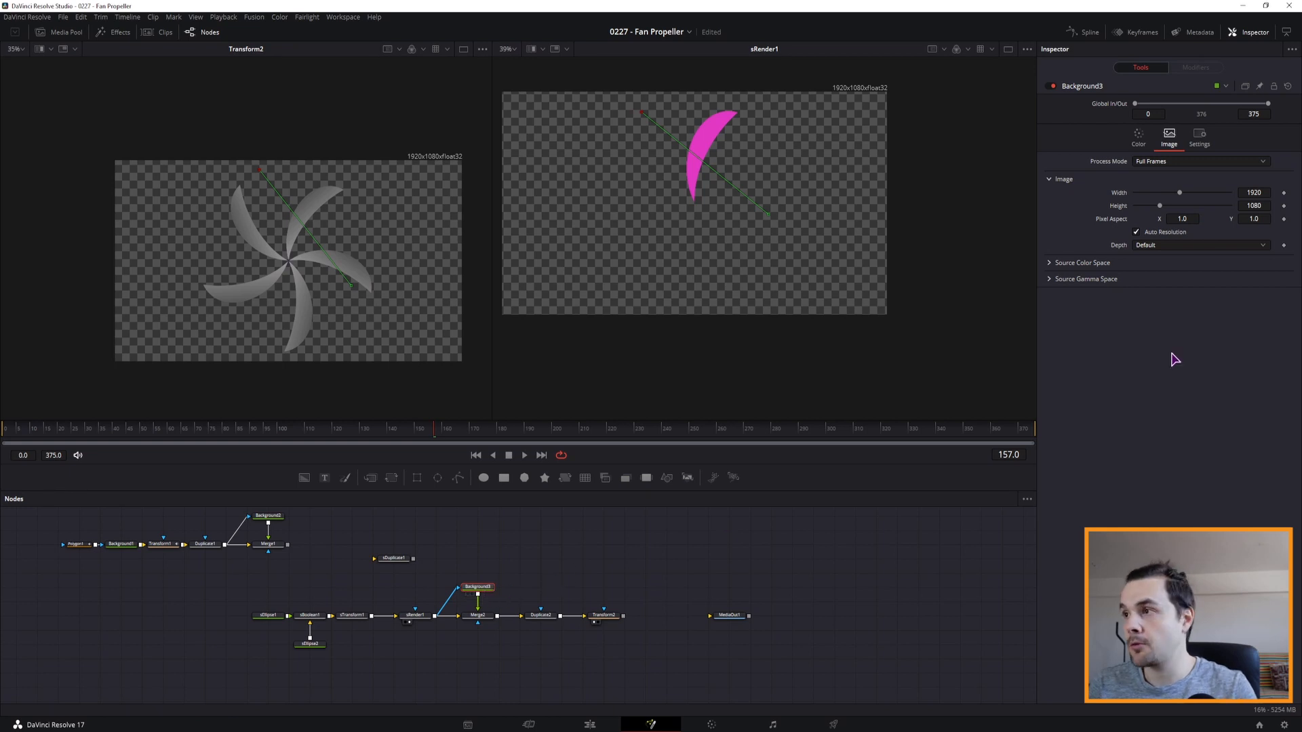
{"action": "left_click", "coordinate": [1136, 232]}
{"action": "left_click", "coordinate": [1260, 207]}
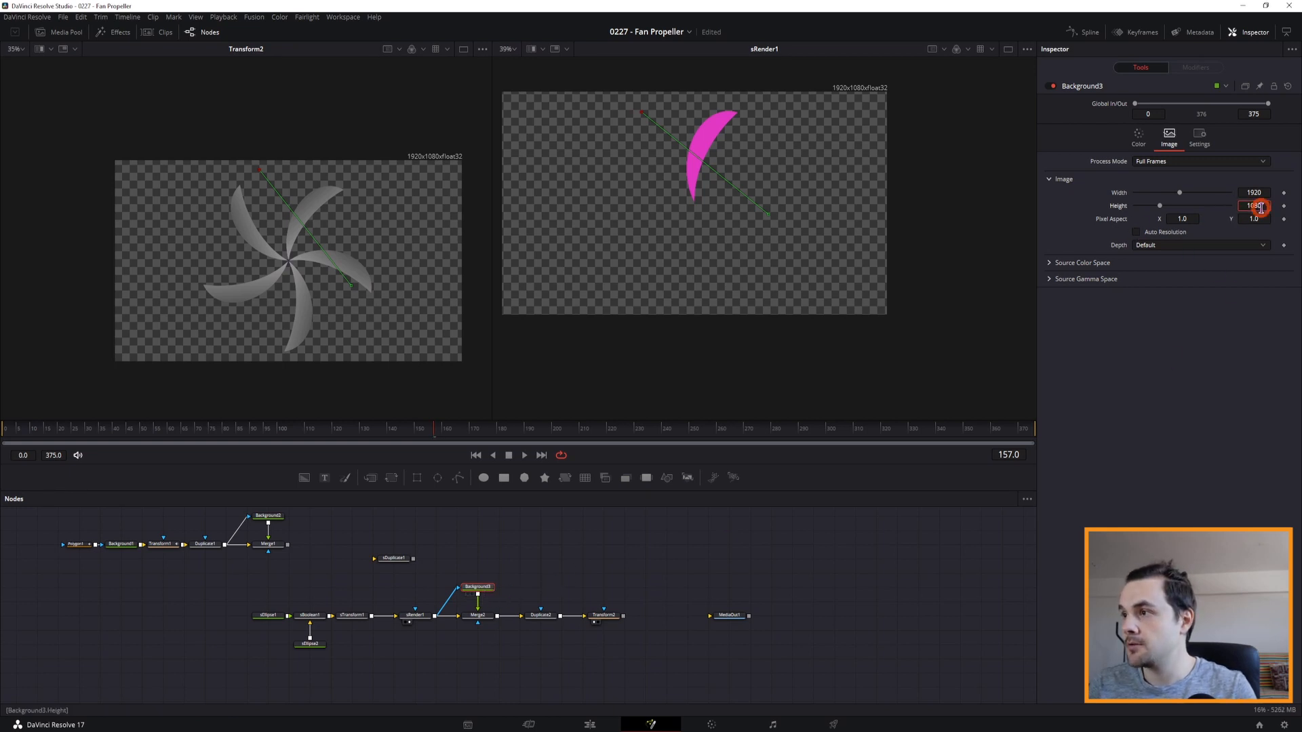
{"action": "type", "text": "1920"}
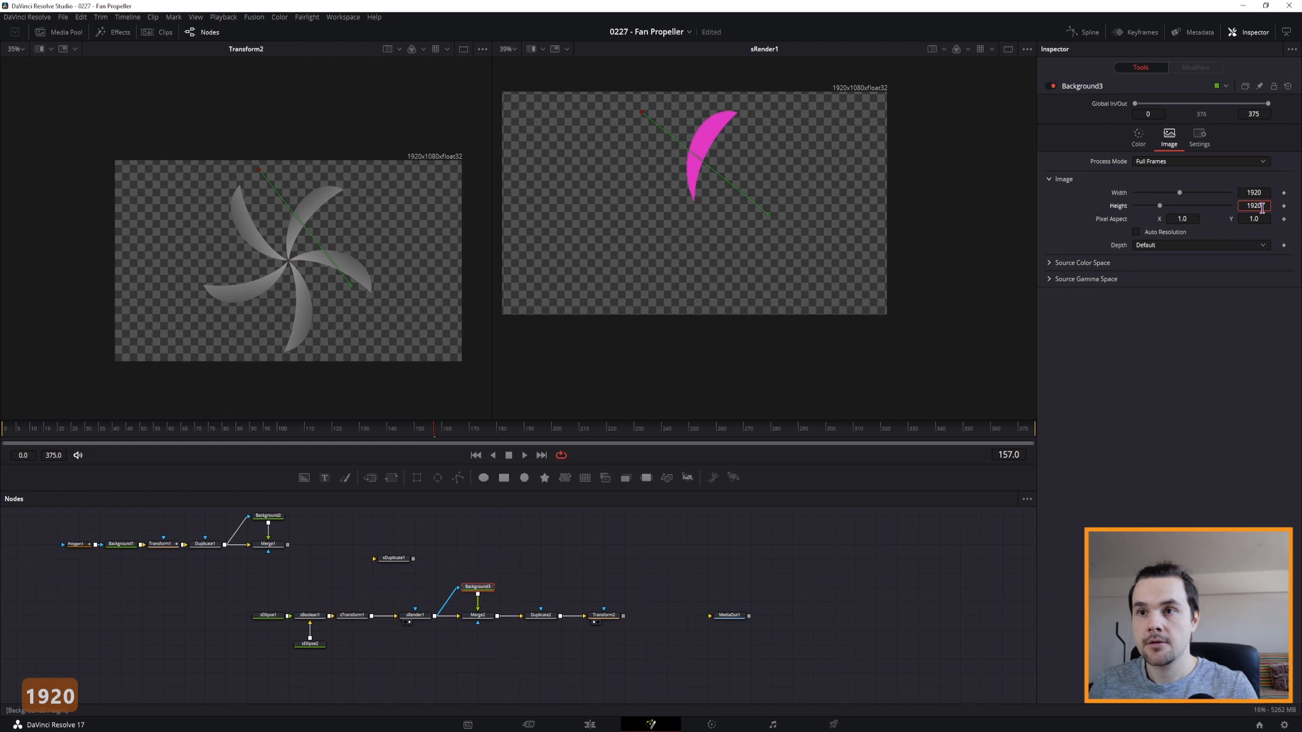
{"action": "key", "text": "Return"}
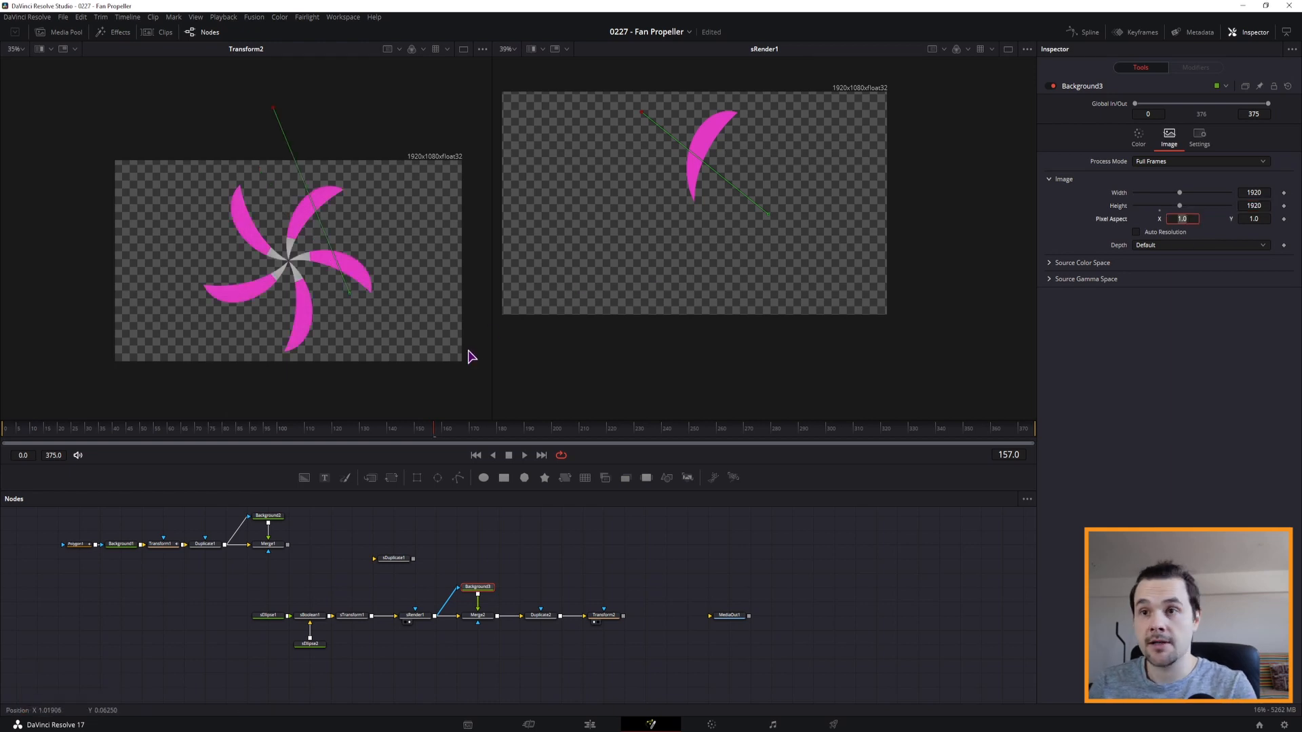
- Merge a new Background between Duplicate2 and Transform2, swapping the merge inputs so the propeller lies on top
{"action": "left_click_drag", "start_coordinate": [601, 615], "coordinate": [644, 616]}
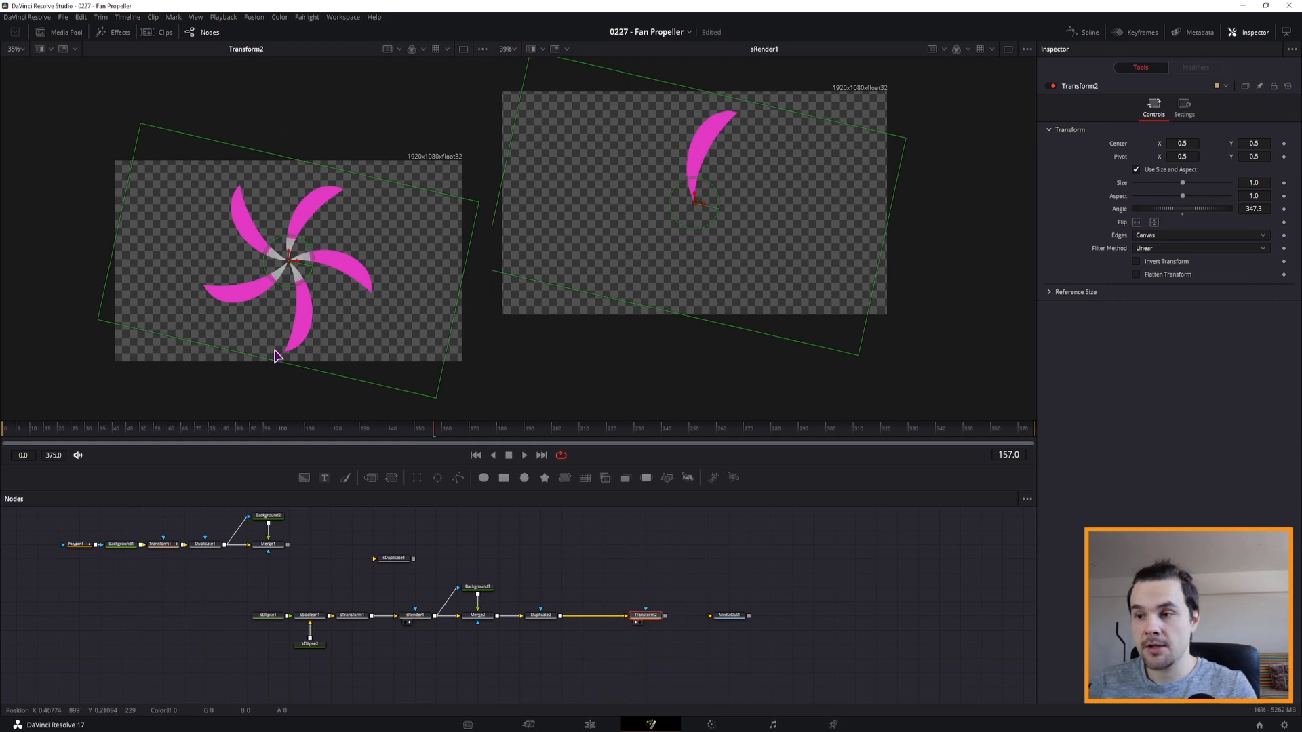
{"action": "left_click", "coordinate": [582, 645]}
{"action": "left_click", "coordinate": [305, 479]}
{"action": "mouse_move", "coordinate": [602, 645]}
{"action": "left_mouse_down"}
{"action": "mouse_move", "coordinate": [561, 616]}
{"action": "mouse_move", "coordinate": [593, 622]}
{"action": "left_mouse_up"}
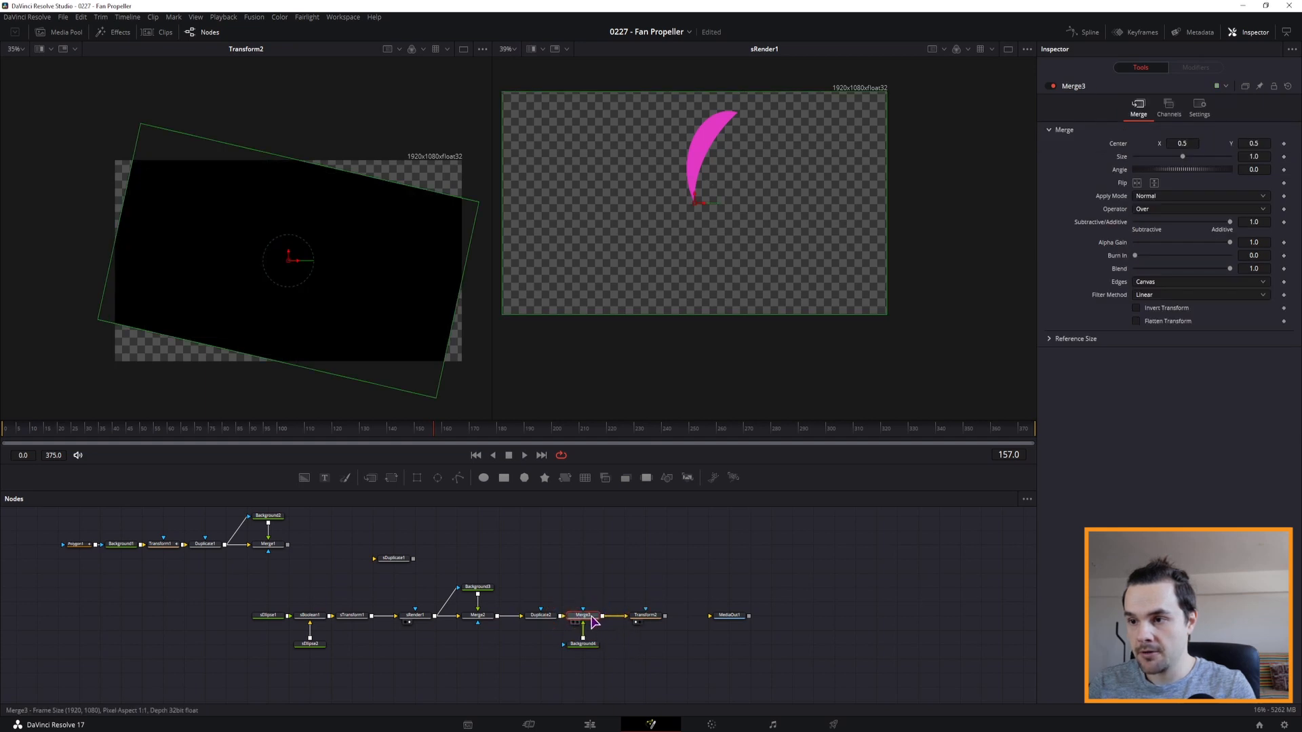
{"action": "key", "text": "ctrl+t"}
- Turn off Auto Resolution for Background4, set its height to 1920 and lower its alpha to 0
{"action": "left_click", "coordinate": [583, 644]}
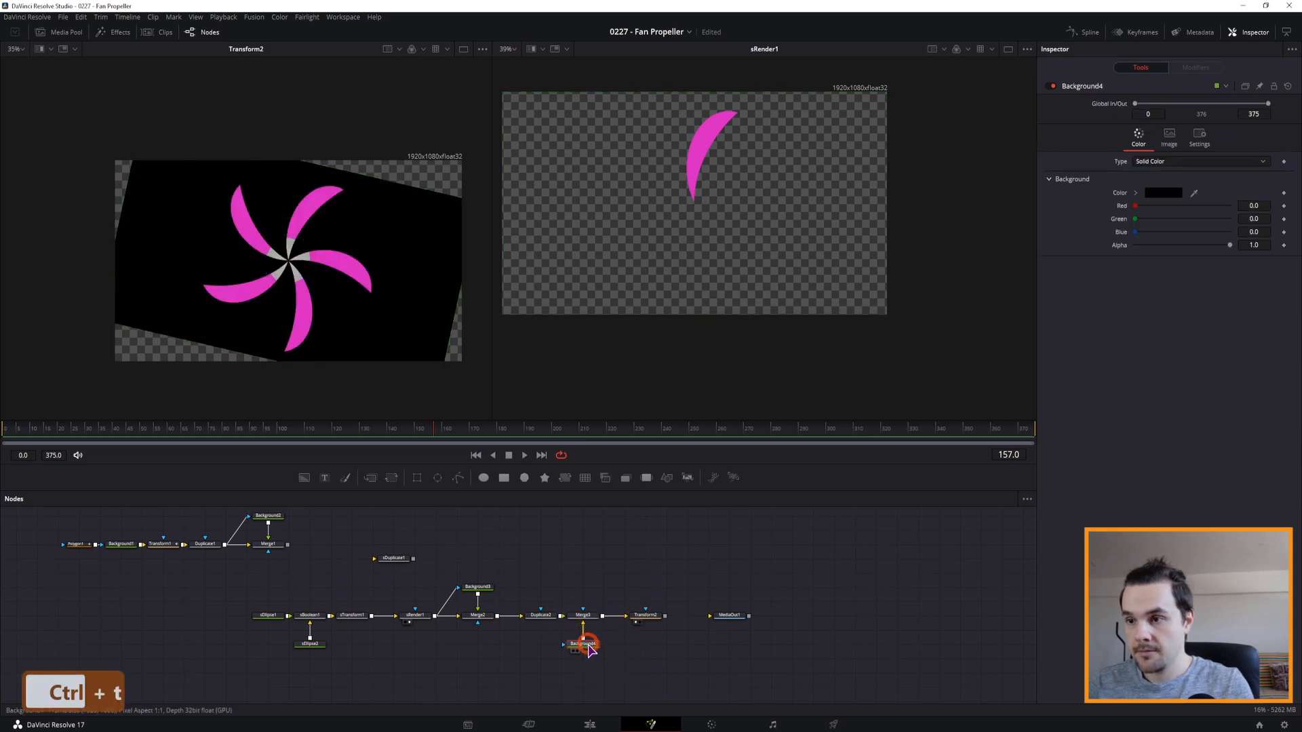
{"action": "left_click", "coordinate": [1170, 136]}
{"action": "left_click", "coordinate": [1138, 233]}
{"action": "type", "text": "1920"}
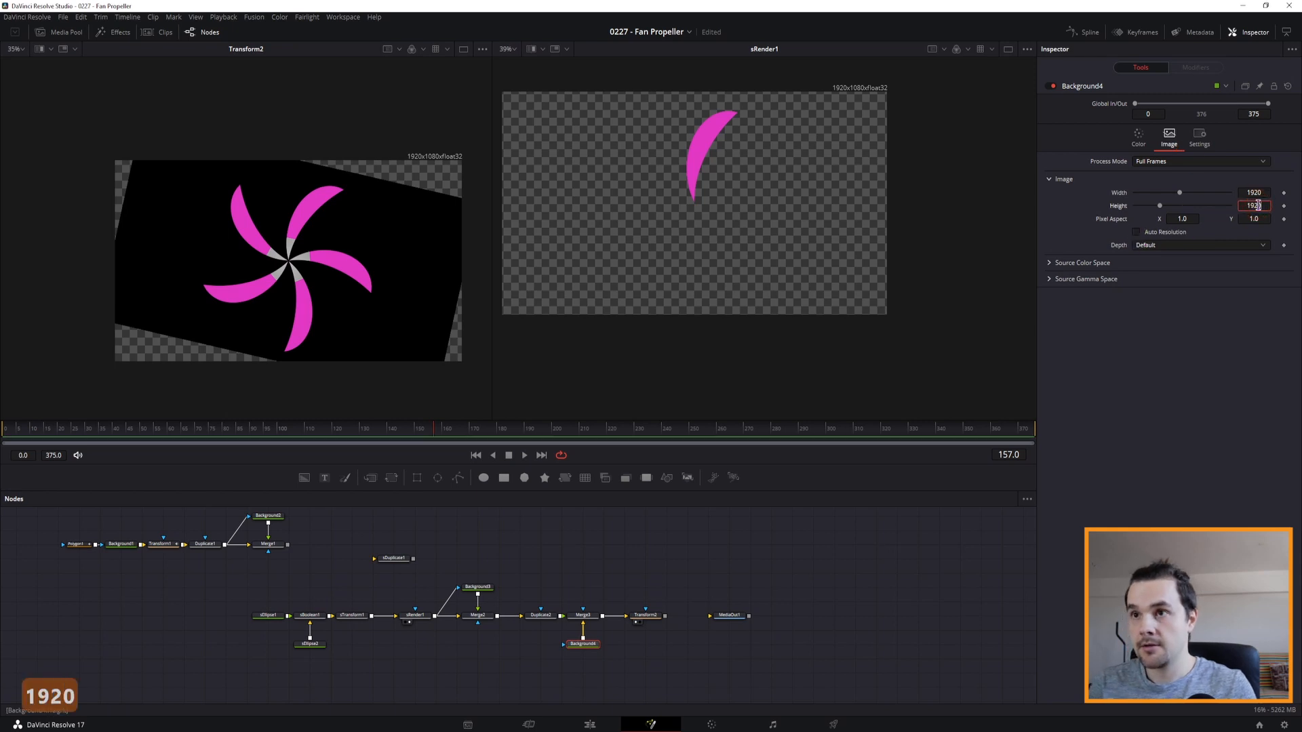
{"action": "key", "text": "Return"}
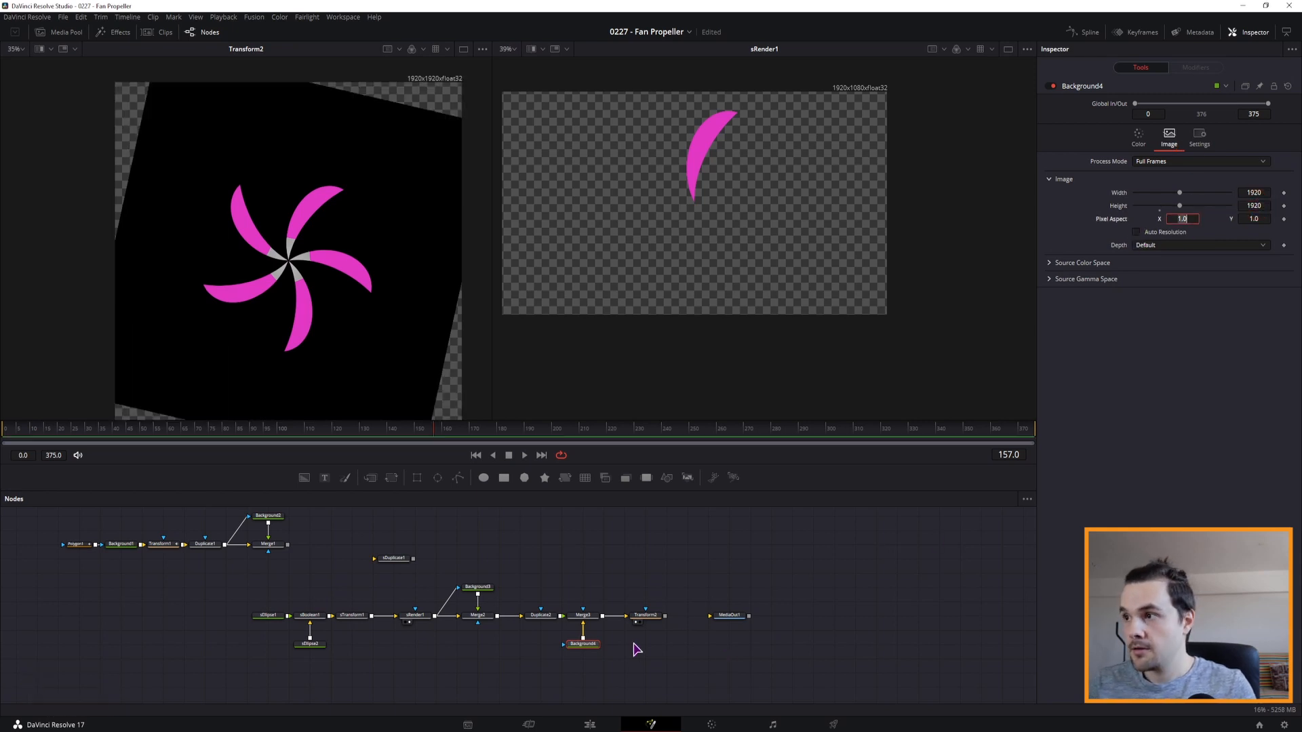
{"action": "left_click", "coordinate": [1136, 143]}
{"action": "left_click_drag", "start_coordinate": [1232, 245], "coordinate": [1111, 245]}
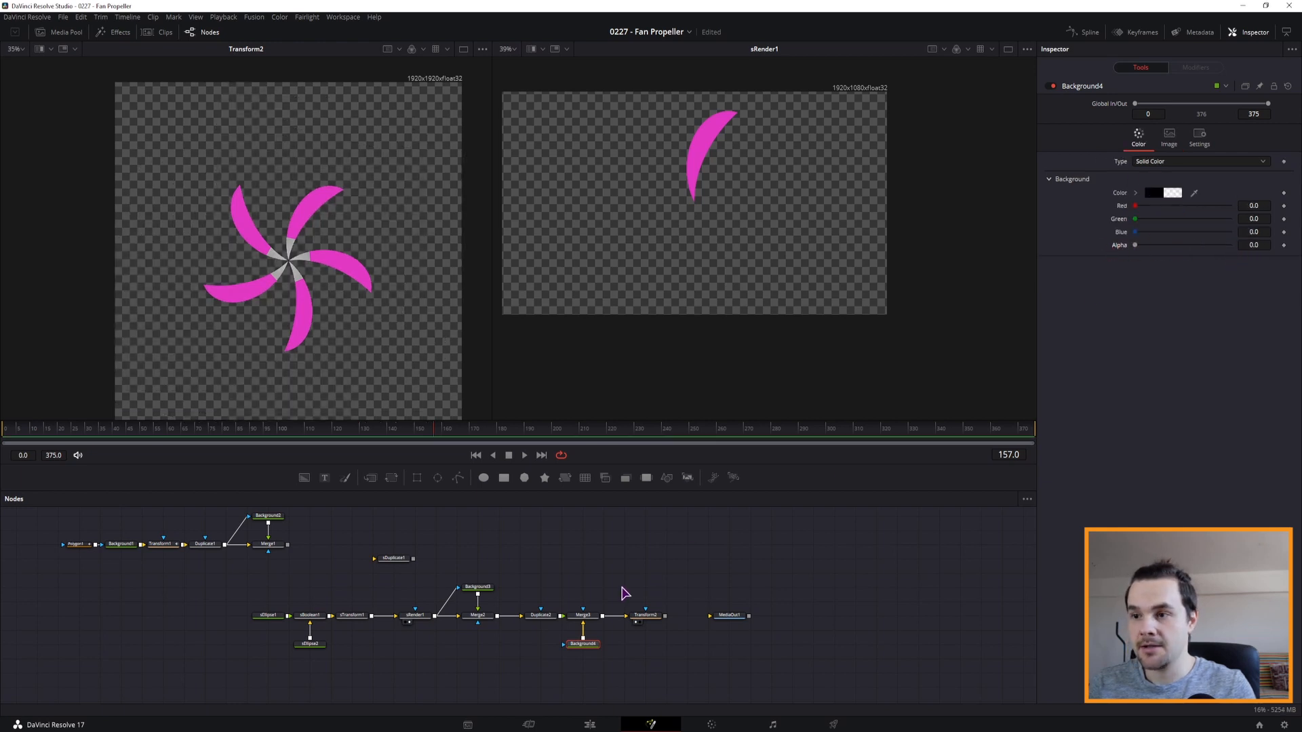
- Keyframe Transform2's angle at 0.0 on frame 0, raise the angle at frame 374 and play back the rotation
{"action": "left_click", "coordinate": [648, 615]}
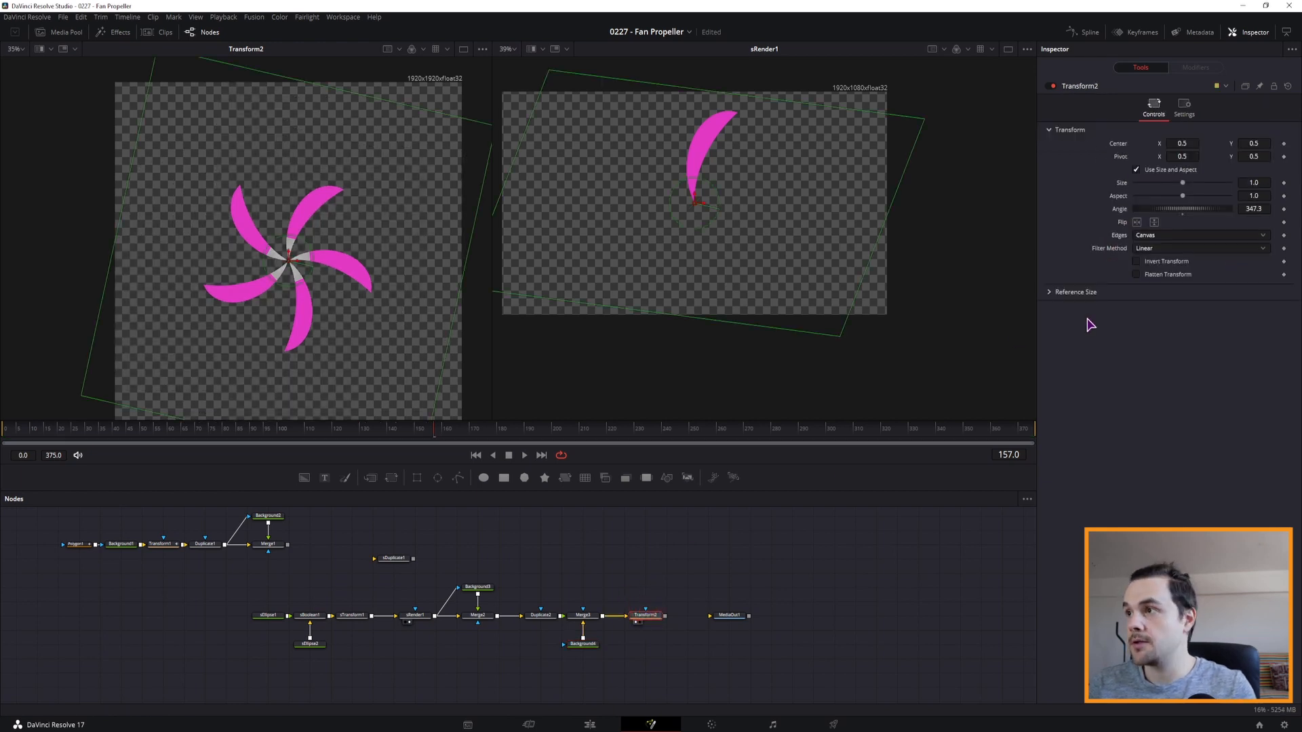
{"action": "left_click_drag", "start_coordinate": [95, 428], "coordinate": [9, 429]}
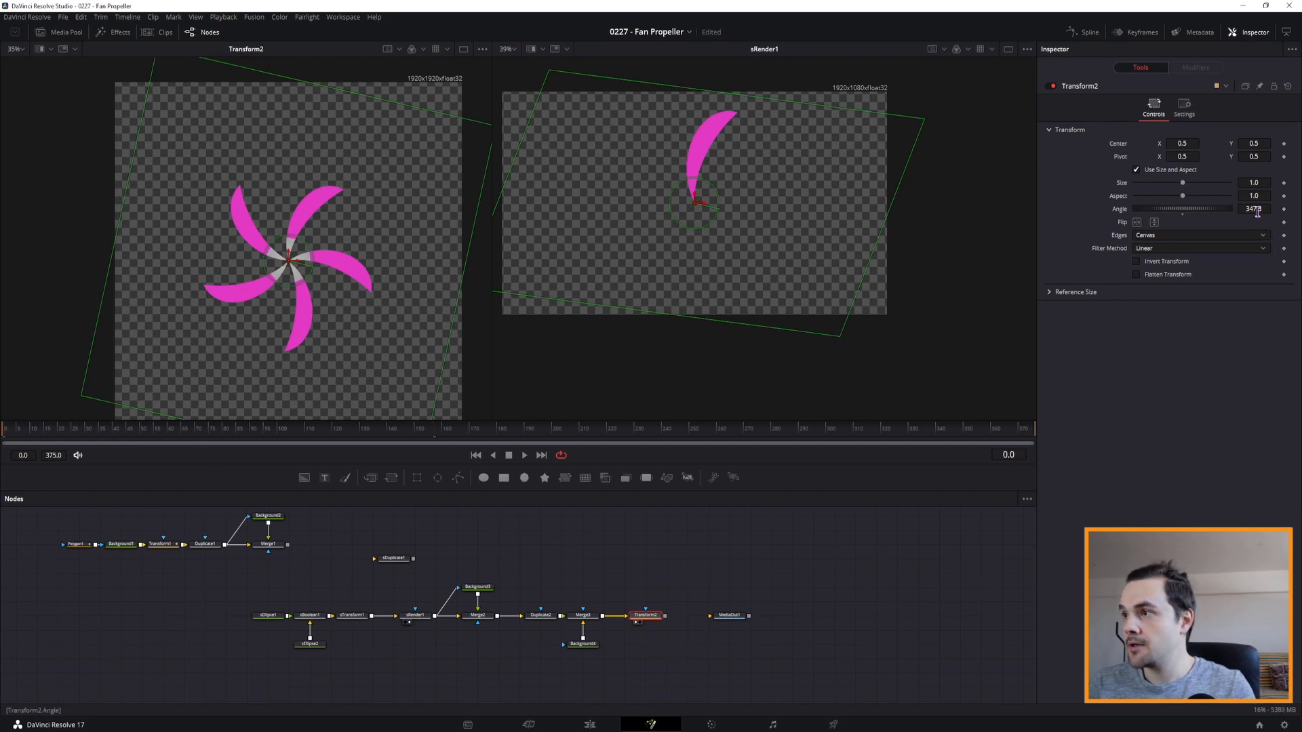
{"action": "double_click", "coordinate": [1126, 208]}
{"action": "left_click", "coordinate": [1284, 209]}
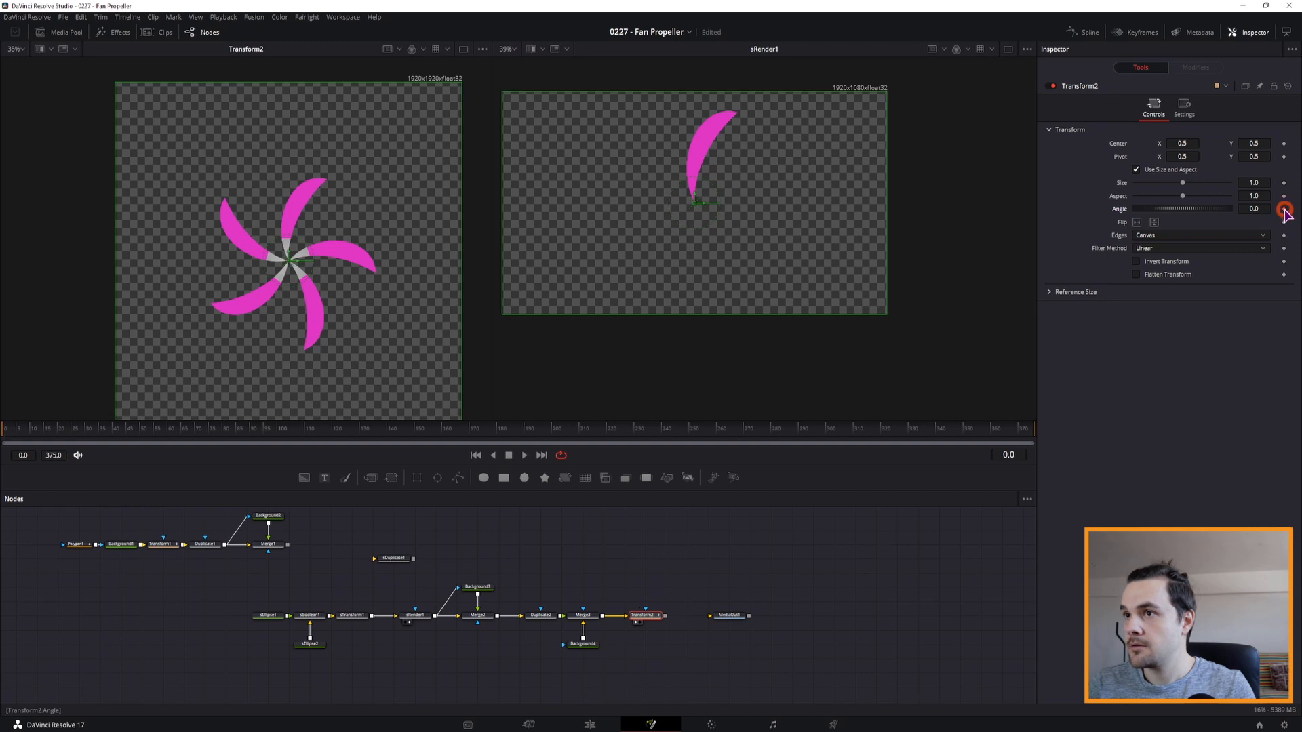
{"action": "left_click", "coordinate": [1030, 429]}
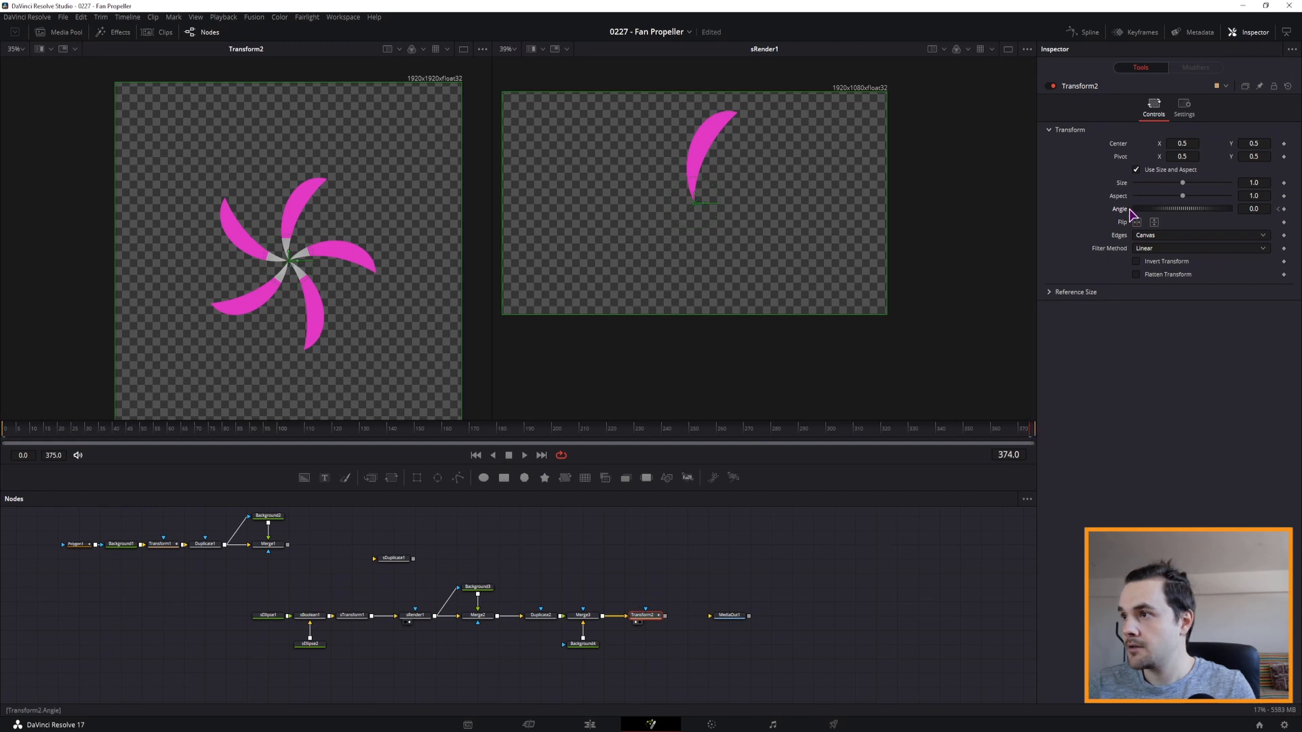
{"action": "left_click_drag", "start_coordinate": [1146, 212], "coordinate": [1262, 210]}
{"action": "left_click_drag", "start_coordinate": [380, 431], "coordinate": [390, 432]}
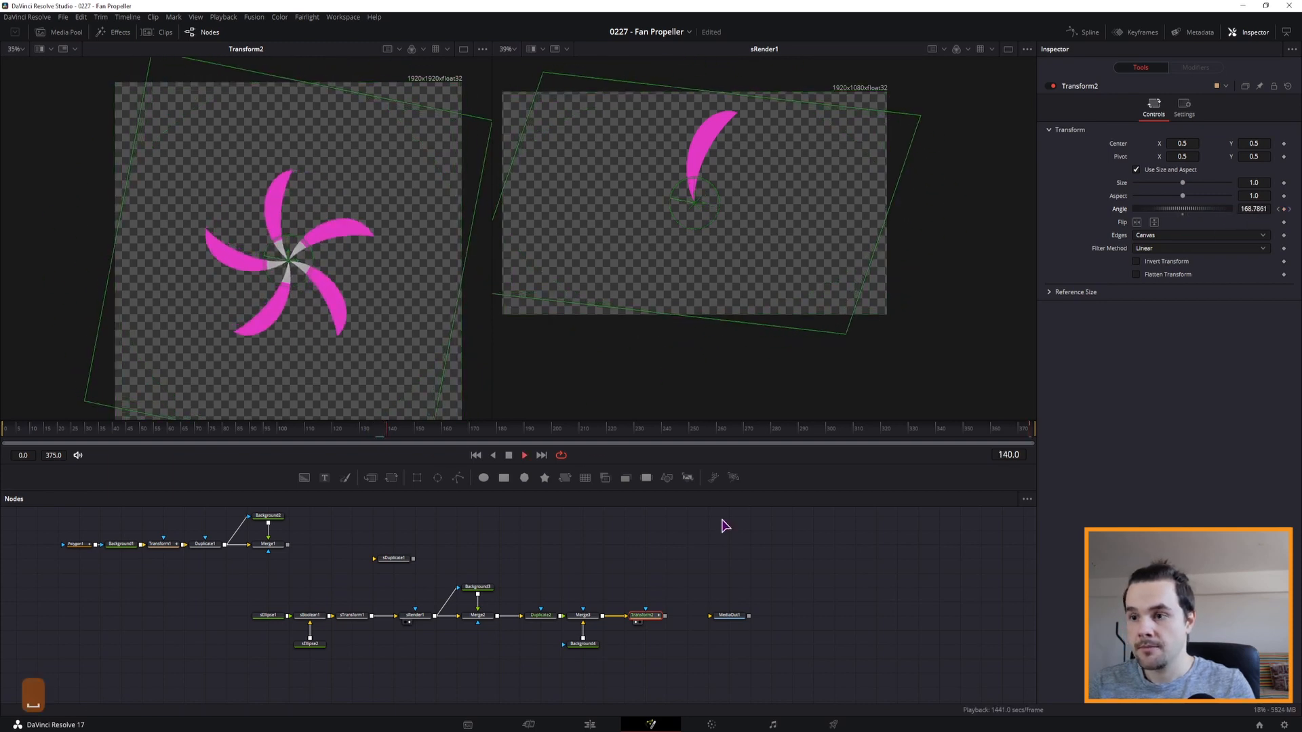
- Move the Duplicate2 node closer to Merge2 and bring free space into the node graph
{"action": "left_click", "coordinate": [647, 596]}
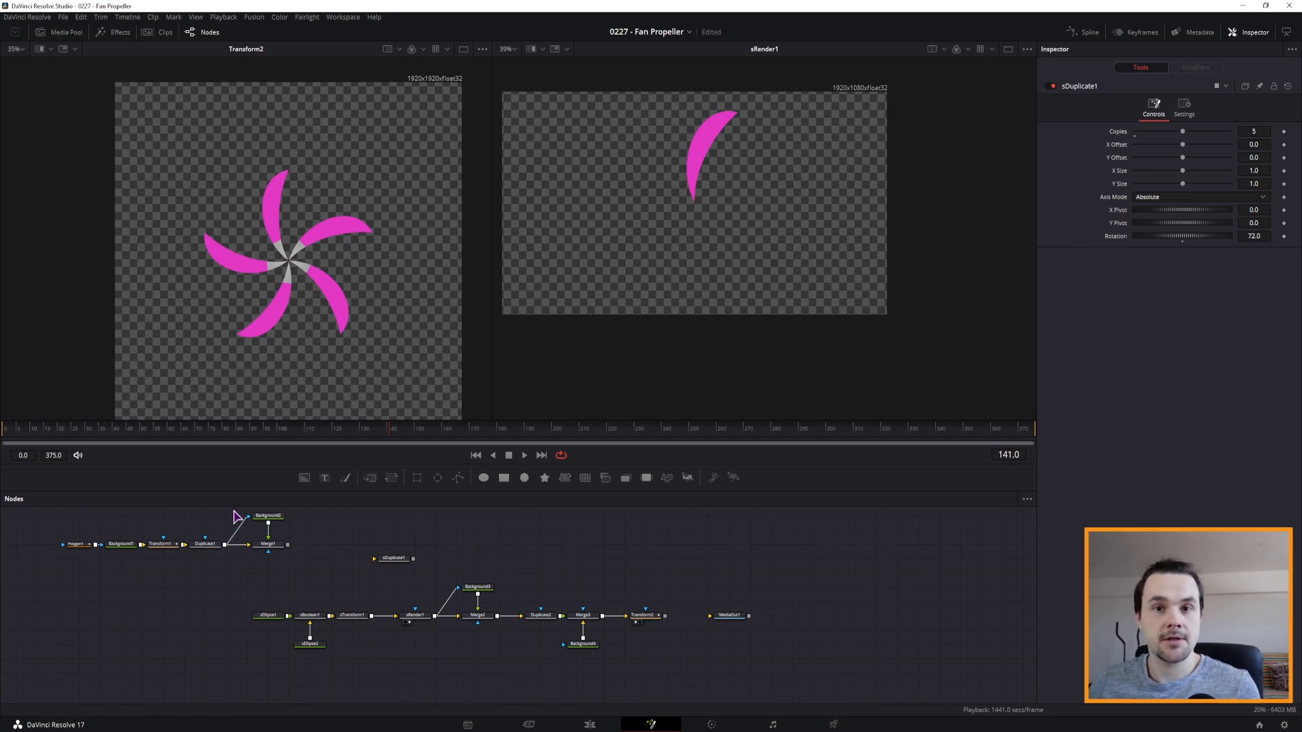
{"action": "left_click", "coordinate": [542, 619]}
{"action": "left_click_drag", "start_coordinate": [544, 621], "coordinate": [524, 619]}
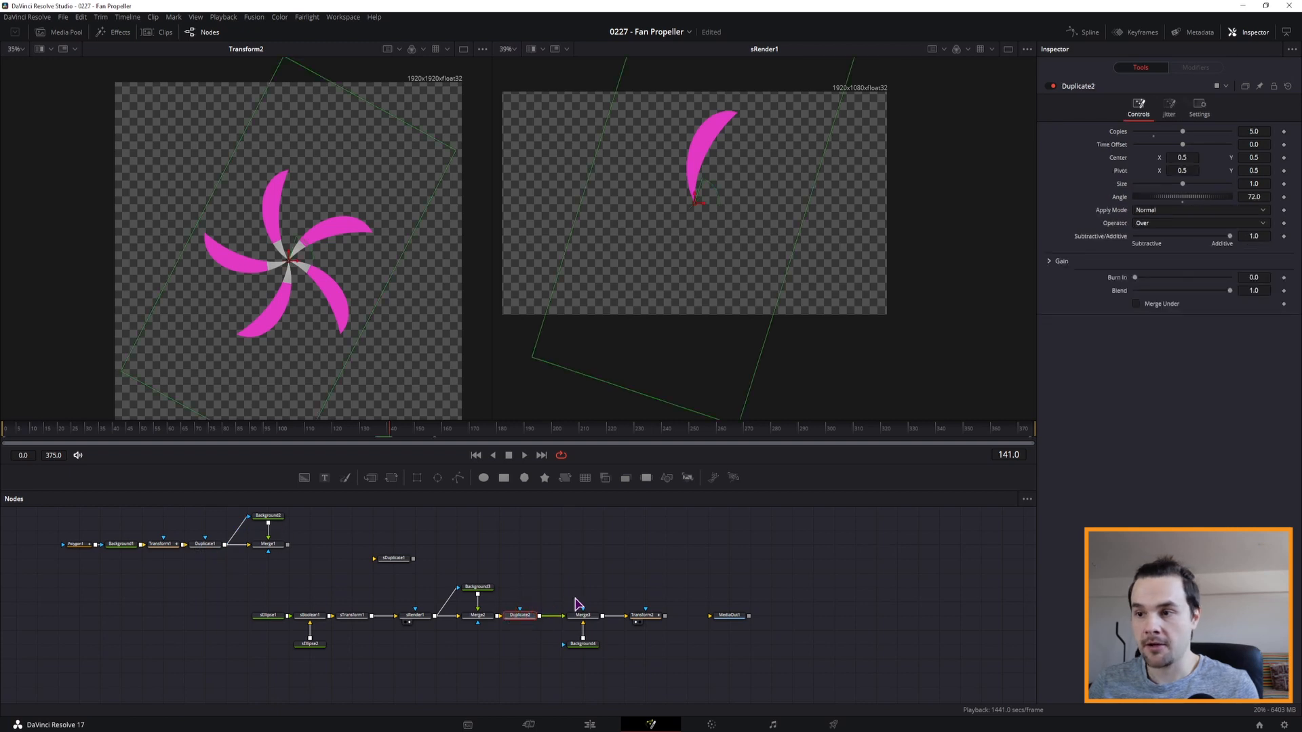
{"action": "left_click_drag", "start_coordinate": [672, 669], "coordinate": [282, 585]}
{"action": "left_click_drag", "start_coordinate": [651, 617], "coordinate": [438, 617]}
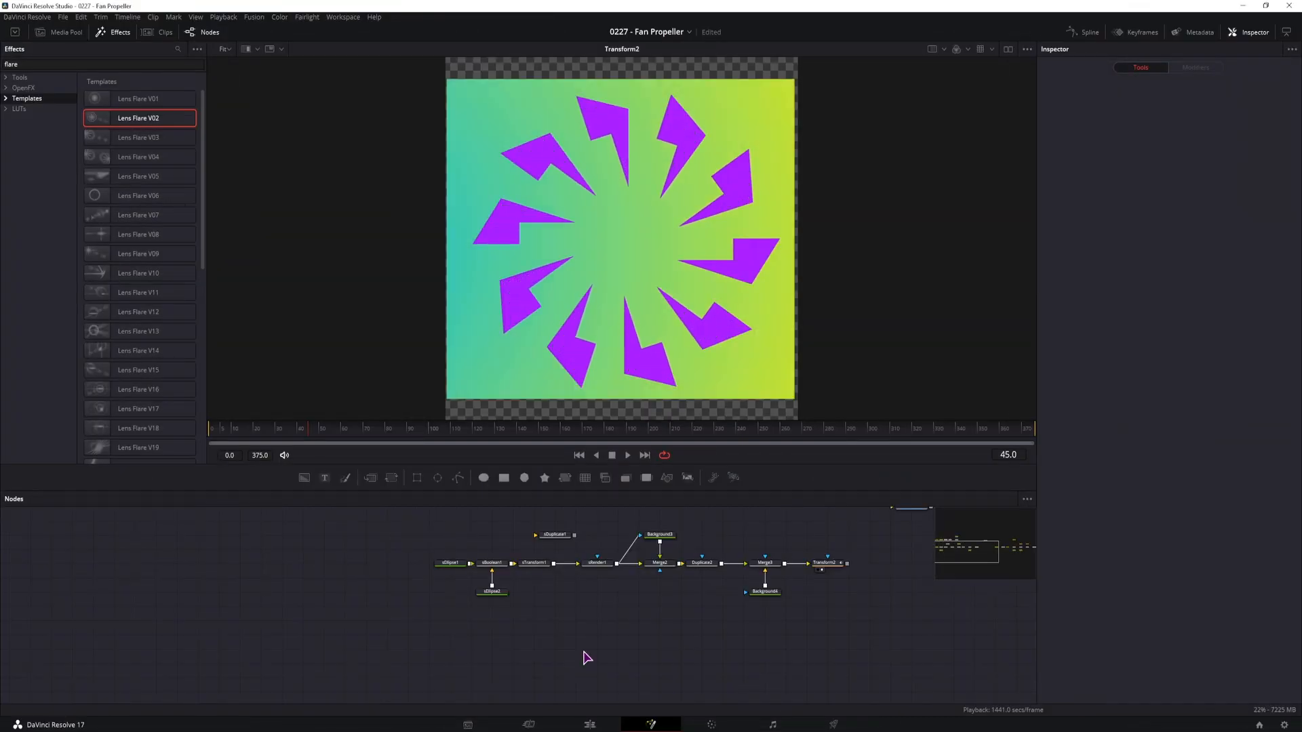
- Add three sRectangle nodes below the crescent chain and combine the first two with an sBoolean
{"action": "left_click_drag", "start_coordinate": [503, 483], "coordinate": [451, 649]}
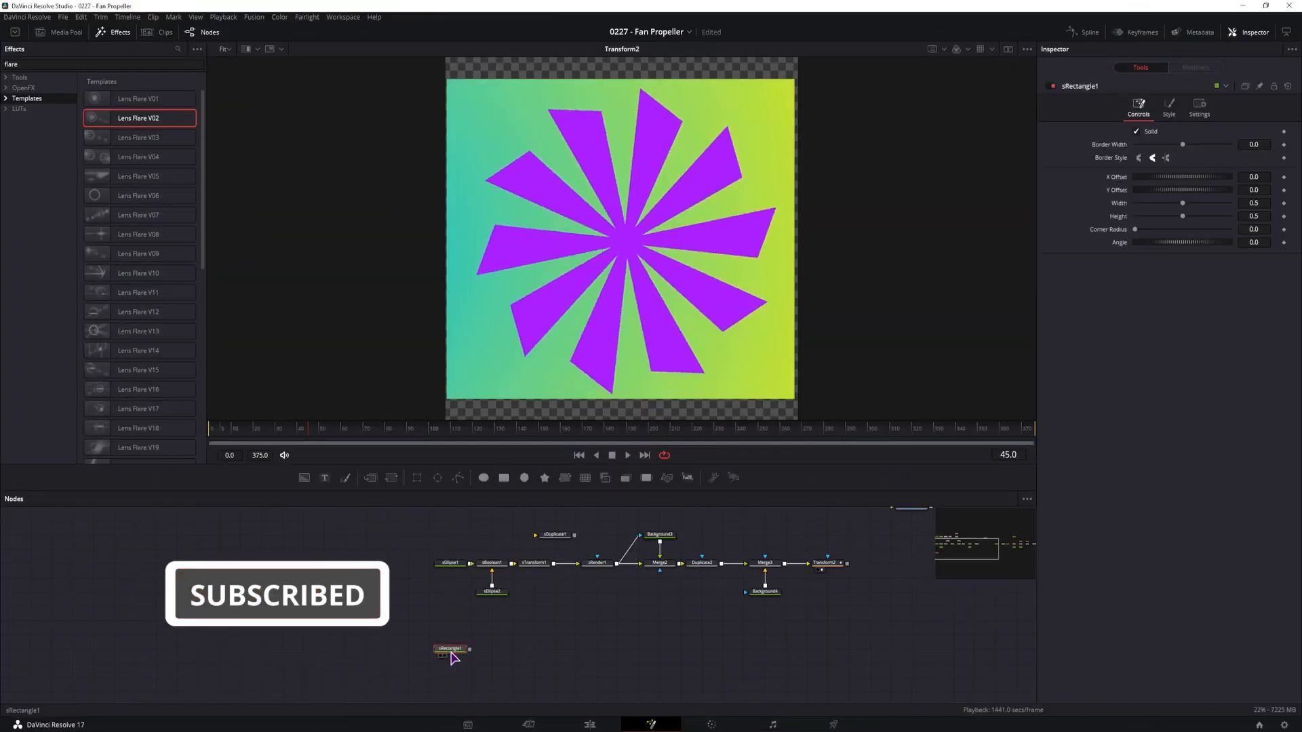
{"action": "left_click_drag", "start_coordinate": [506, 479], "coordinate": [544, 641]}
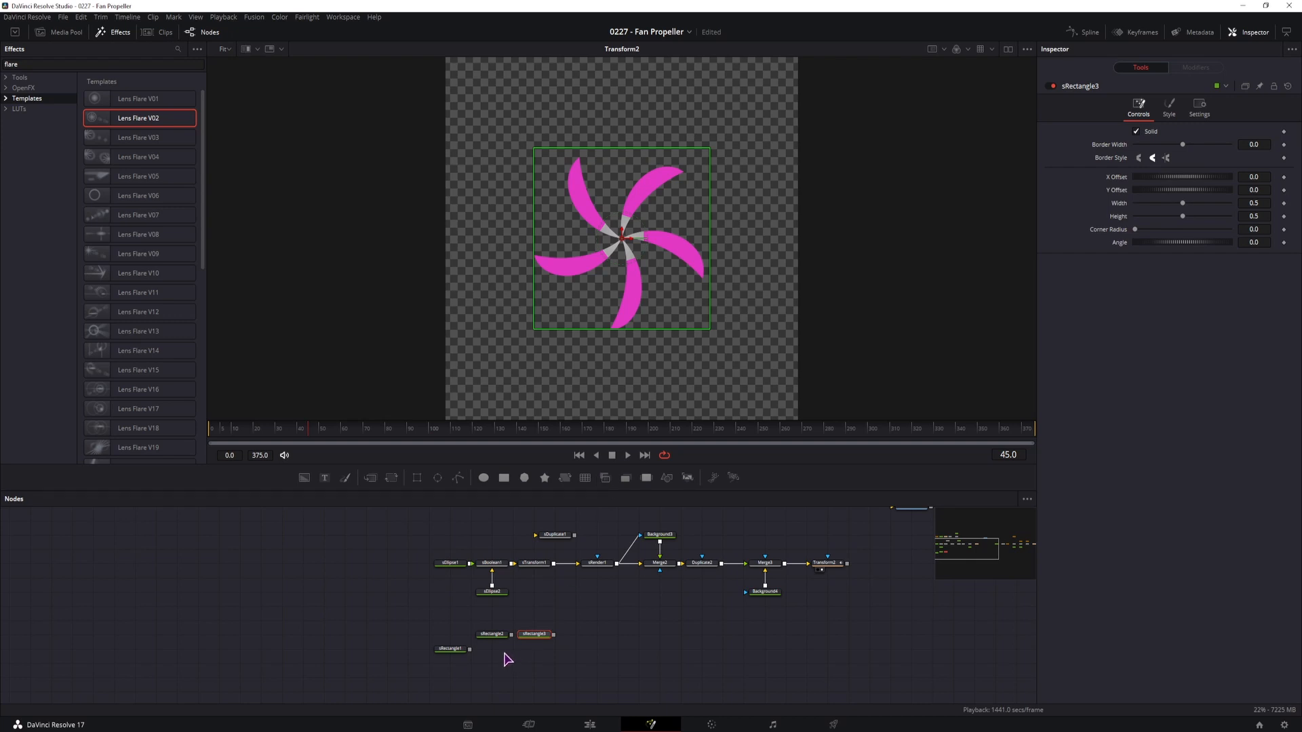
{"action": "left_click_drag", "start_coordinate": [604, 483], "coordinate": [490, 653]}
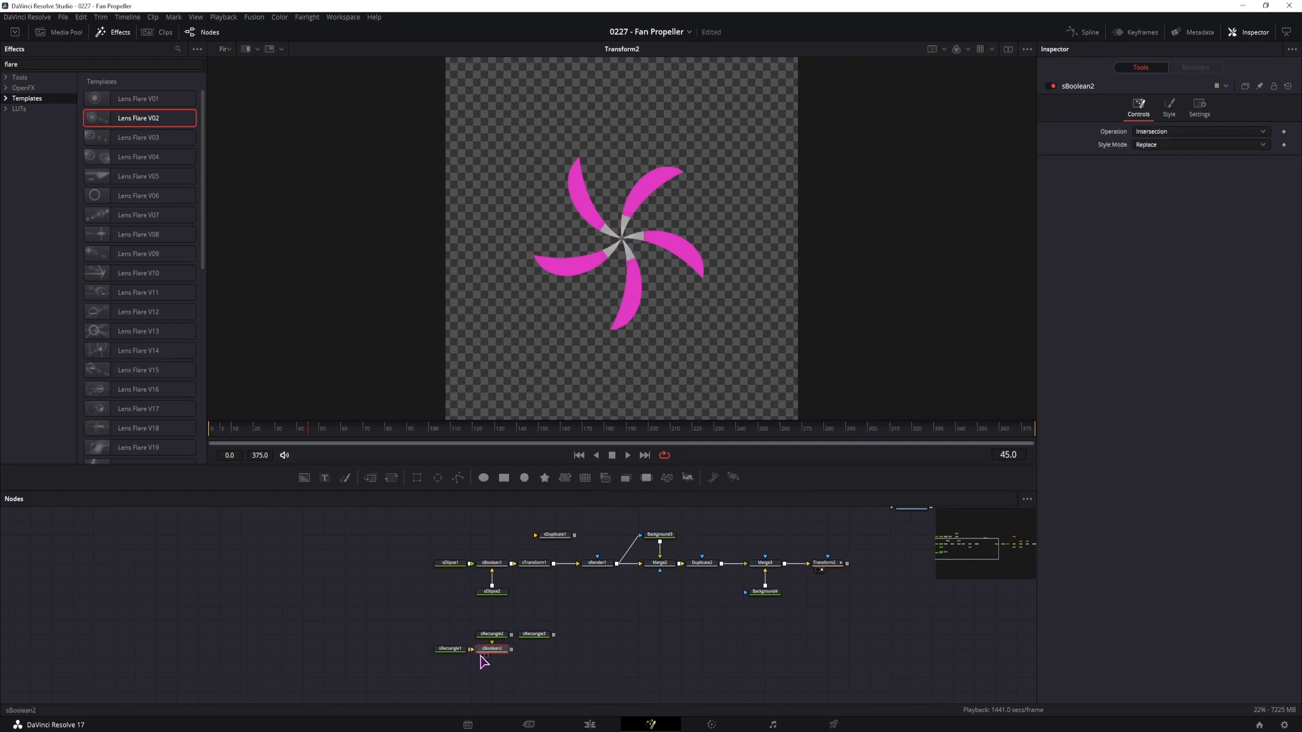
{"action": "left_click", "coordinate": [493, 635]}
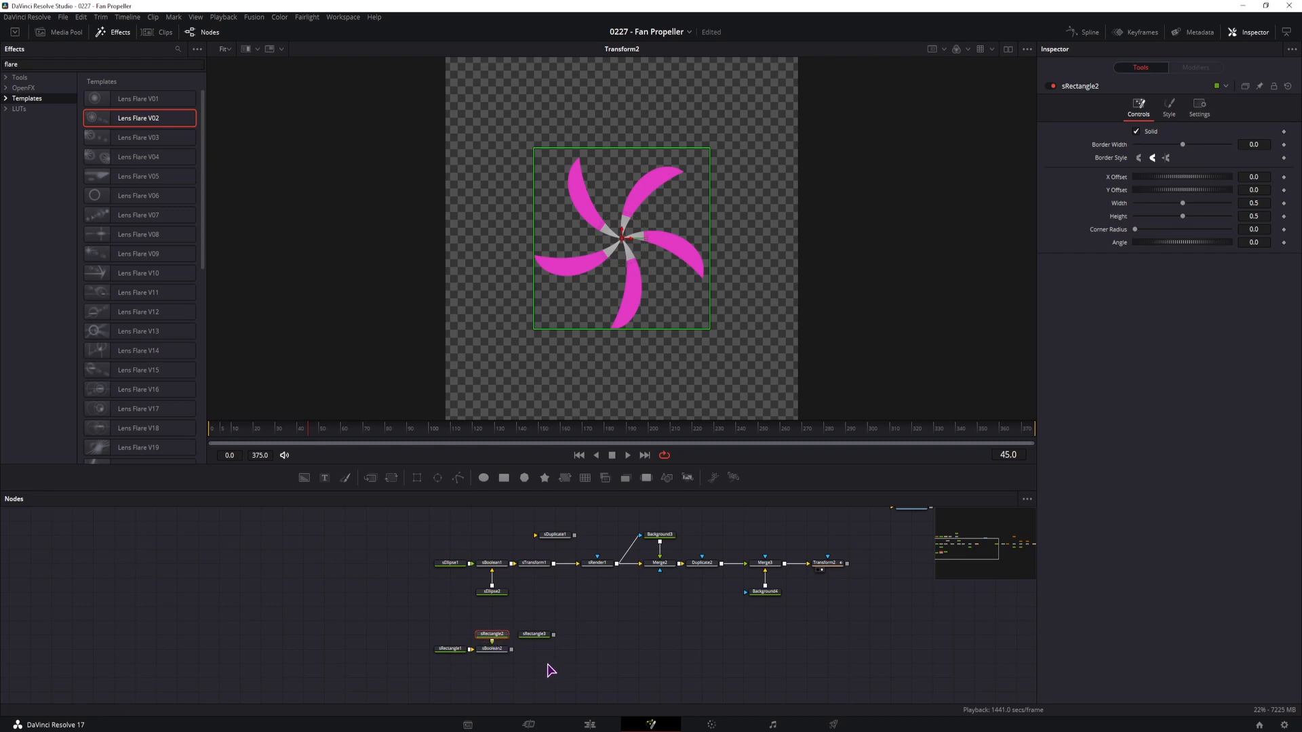
- Connect sBoolean2 to a new sRender node and show the render in the viewer
{"action": "left_click_drag", "start_coordinate": [534, 662], "coordinate": [476, 651]}
{"action": "left_click", "coordinate": [435, 641]}
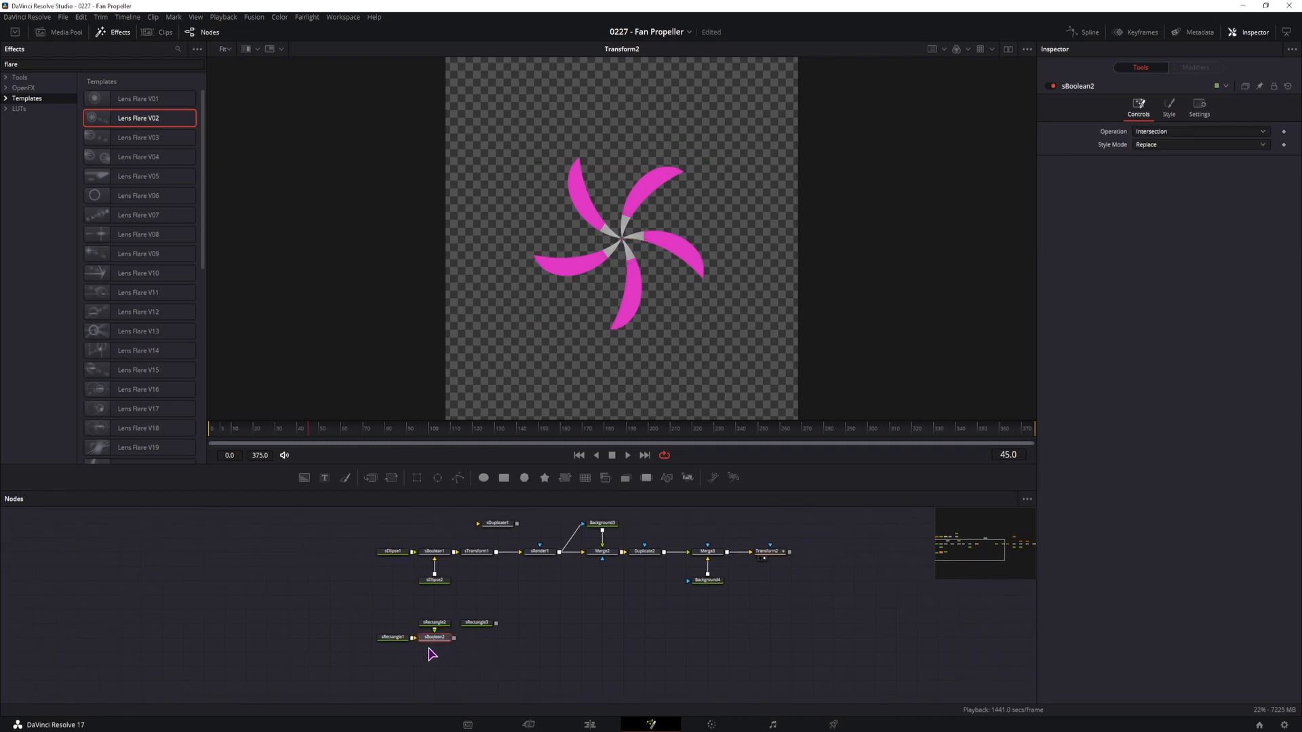
{"action": "left_click", "coordinate": [429, 644]}
{"action": "left_click", "coordinate": [641, 651]}
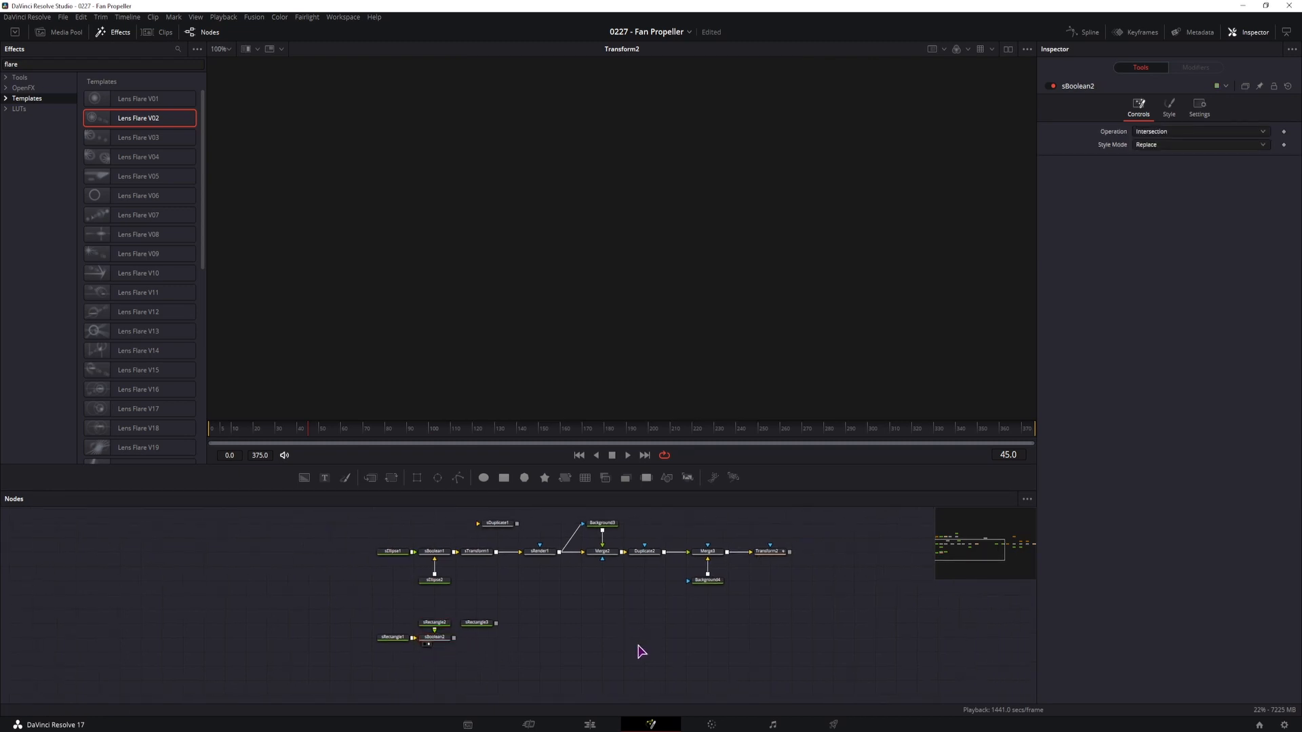
{"action": "left_click", "coordinate": [546, 644]}
{"action": "left_click_drag", "start_coordinate": [454, 638], "coordinate": [537, 644]}
{"action": "key", "text": "2"}
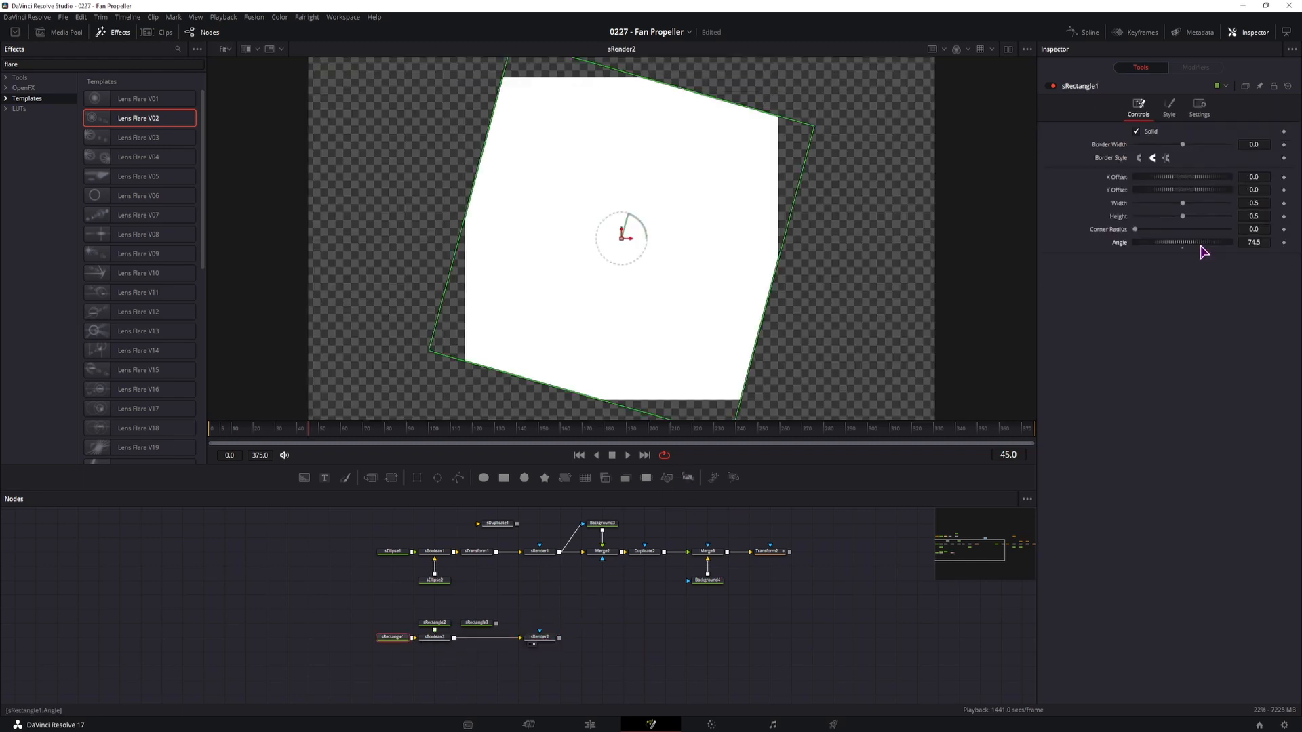
- Set sRectangle1's angle to 69.1, its width to 0.299 and its Y offset to 0.158
{"action": "left_click_drag", "start_coordinate": [1203, 245], "coordinate": [1199, 244]}
{"action": "mouse_move", "coordinate": [1254, 203]}
{"action": "left_mouse_down"}
{"action": "mouse_move", "coordinate": [1243, 202]}
{"action": "mouse_move", "coordinate": [1254, 190]}
{"action": "left_mouse_up"}
- Set sBoolean2's operation to Subtract and swap its inputs so sRectangle1 is cut from sRectangle2
{"action": "left_click", "coordinate": [434, 640]}
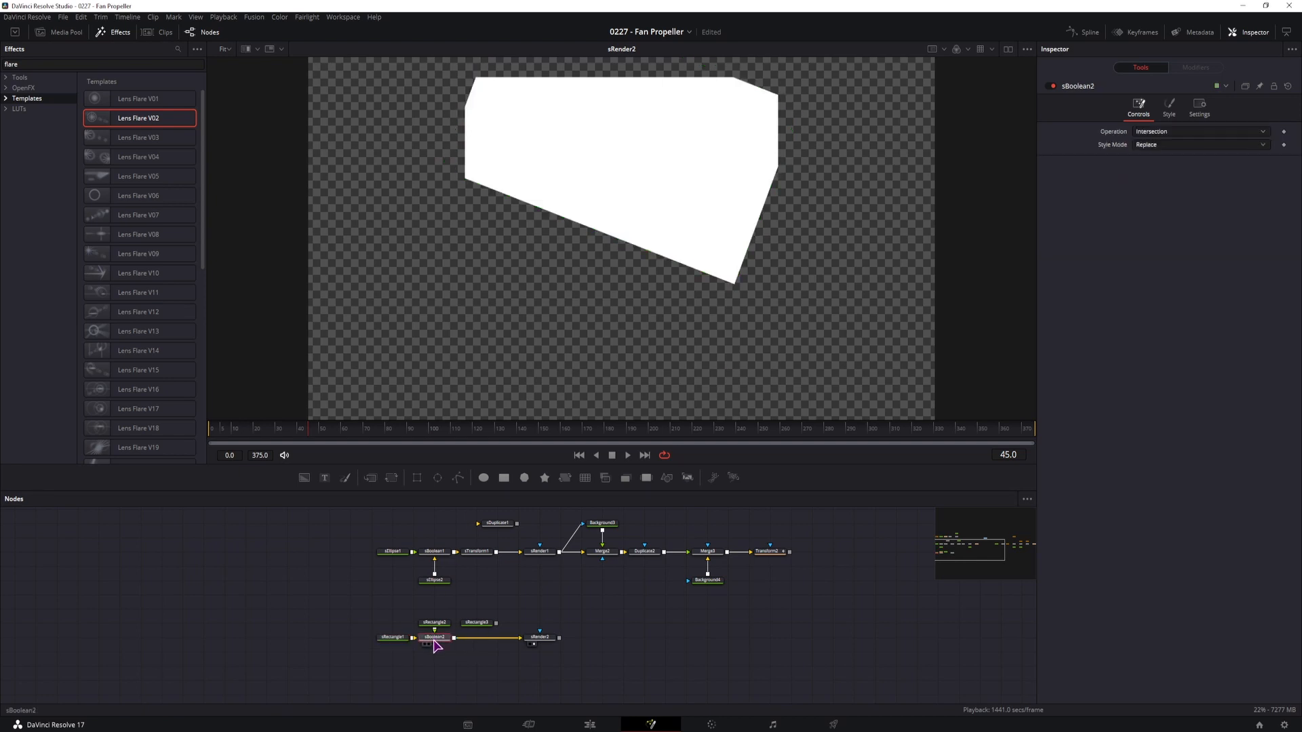
{"action": "left_click", "coordinate": [1156, 132]}
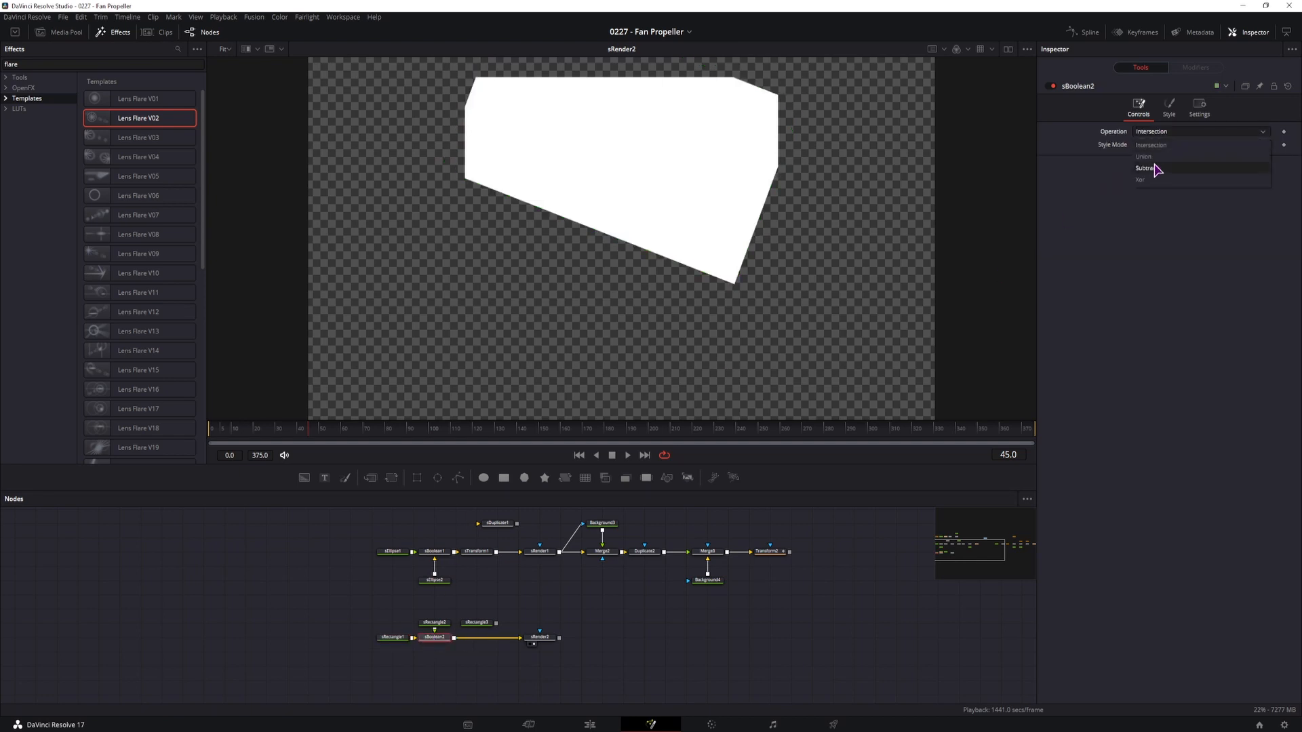
{"action": "left_click", "coordinate": [1156, 163]}
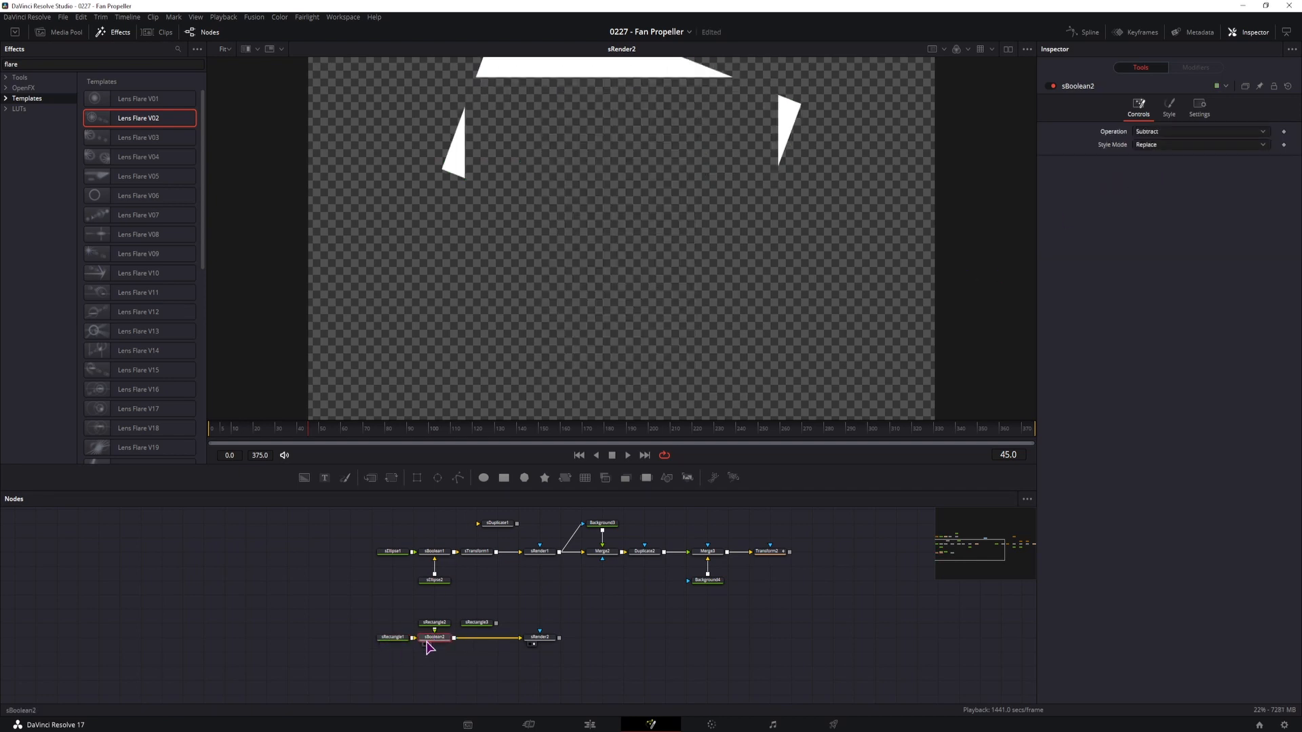
{"action": "key", "text": "ctrl+t"}
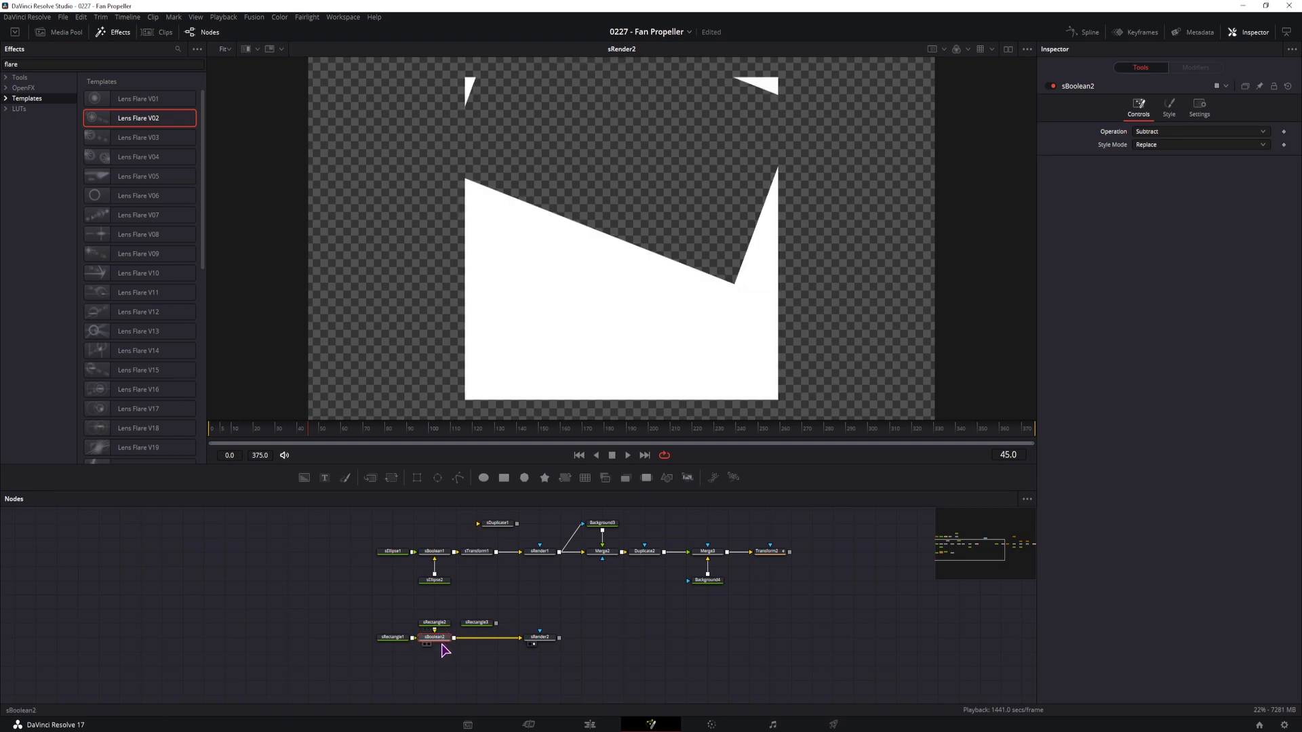
- Enlarge the cutting shape sRectangle1 to a width of 0.343 and a height of 0.759
{"action": "left_click", "coordinate": [393, 637]}
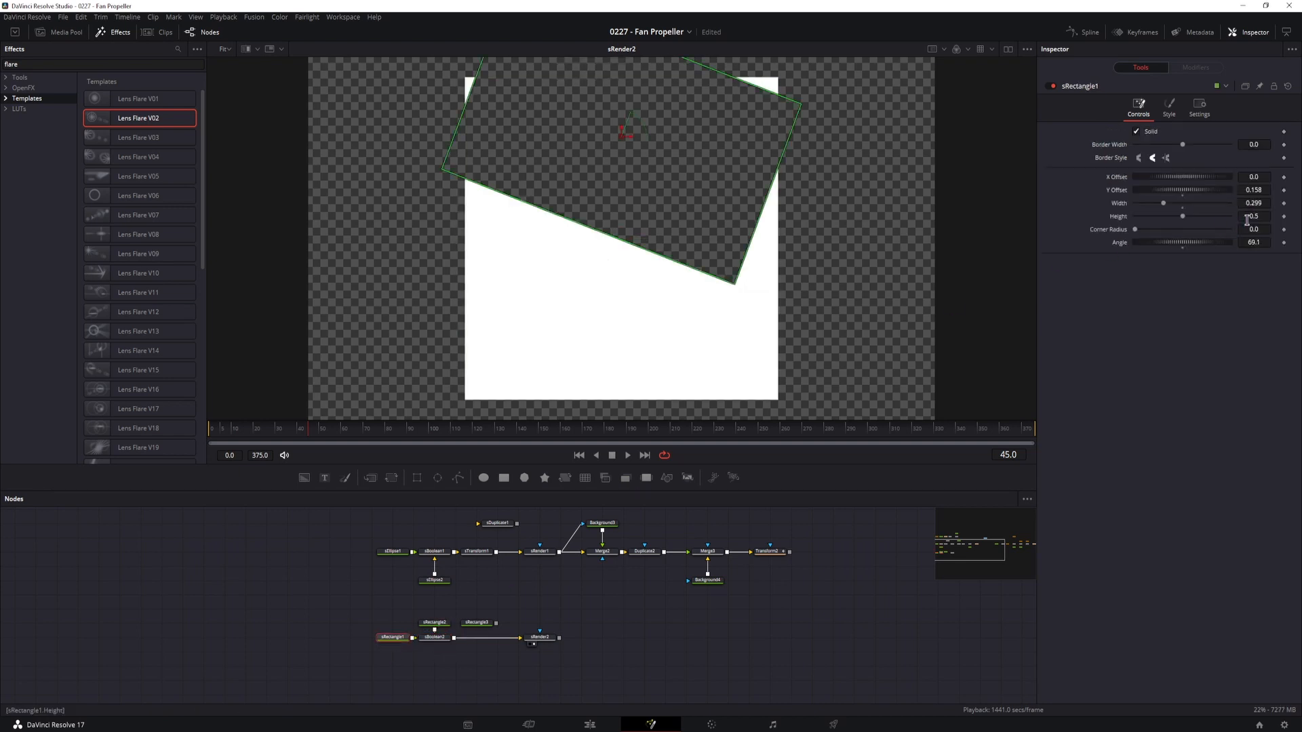
{"action": "left_click_drag", "start_coordinate": [1253, 204], "coordinate": [1287, 217]}
{"action": "type", "text": "0.759"}
{"action": "key", "text": "Return"}
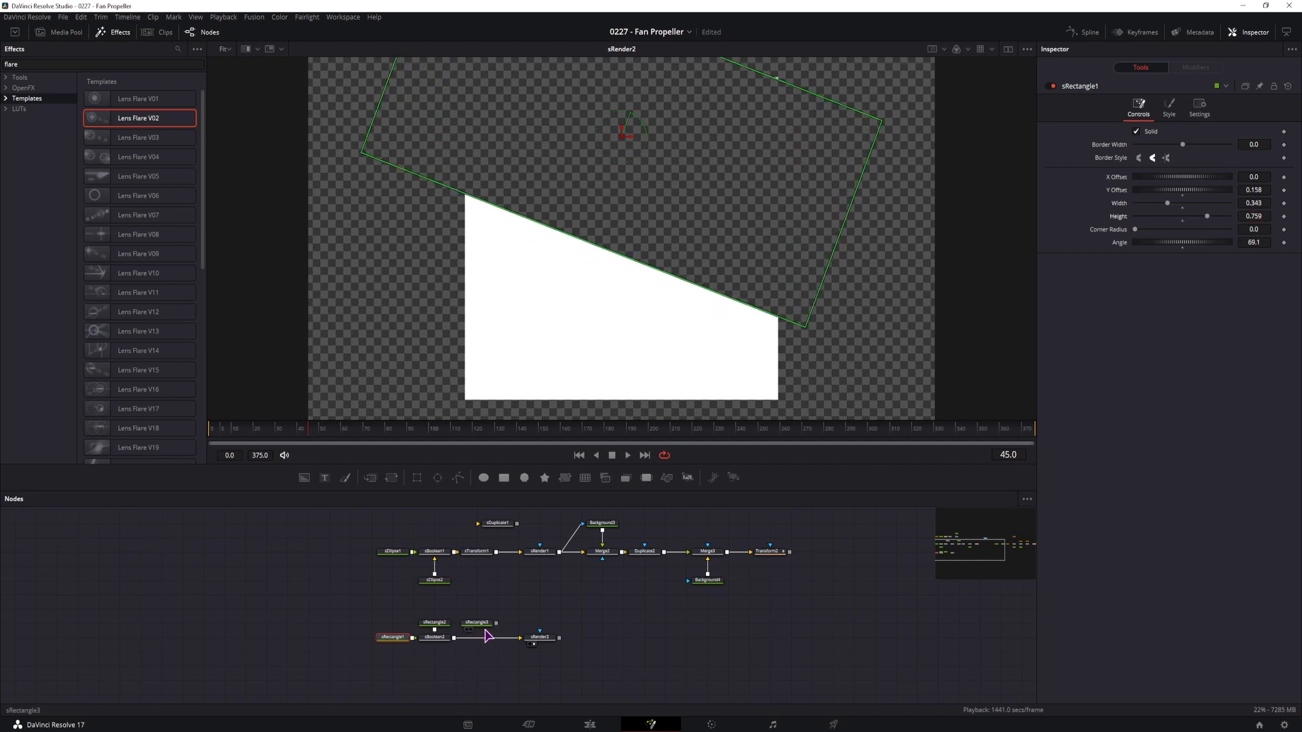
- Subtract sRectangle3 with a new sBoolean, placing it at about X -0.039, Y -0.378 with width 0.666 and angle -3.8
{"action": "left_click_drag", "start_coordinate": [608, 482], "coordinate": [477, 637]}
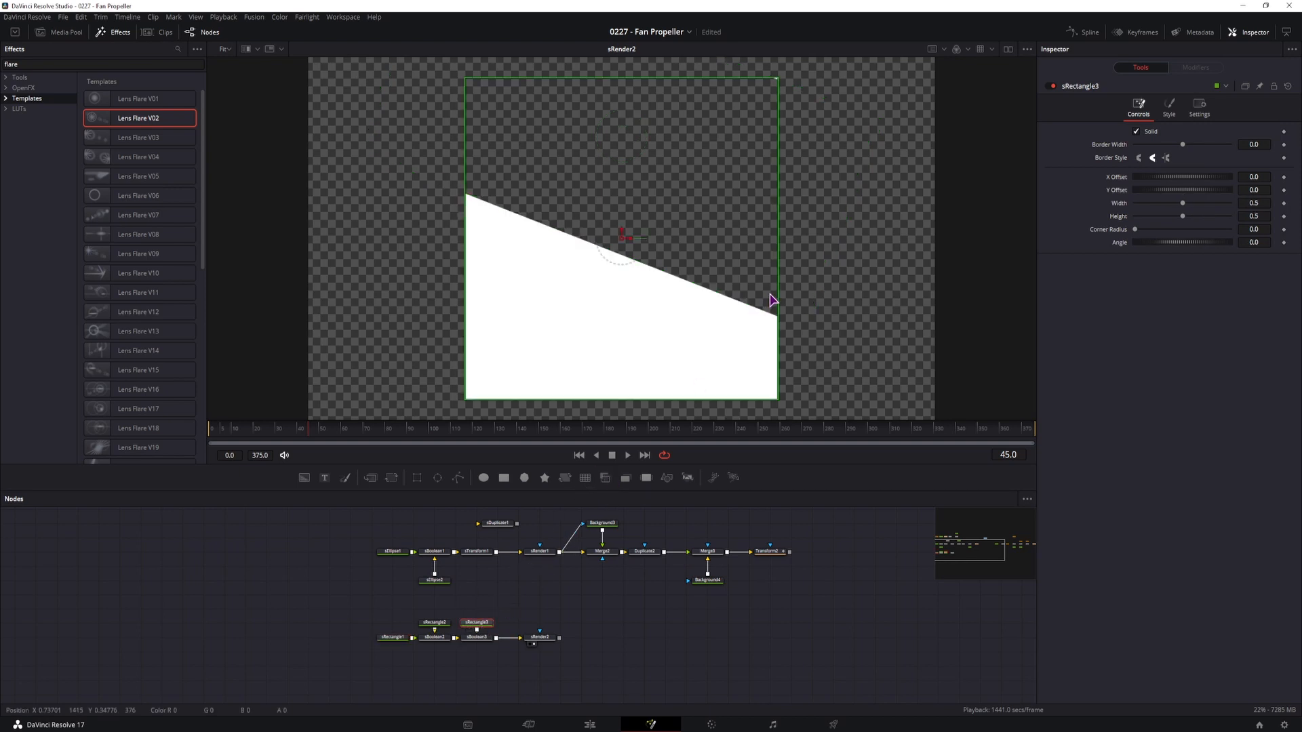
{"action": "left_click_drag", "start_coordinate": [630, 250], "coordinate": [775, 360]}
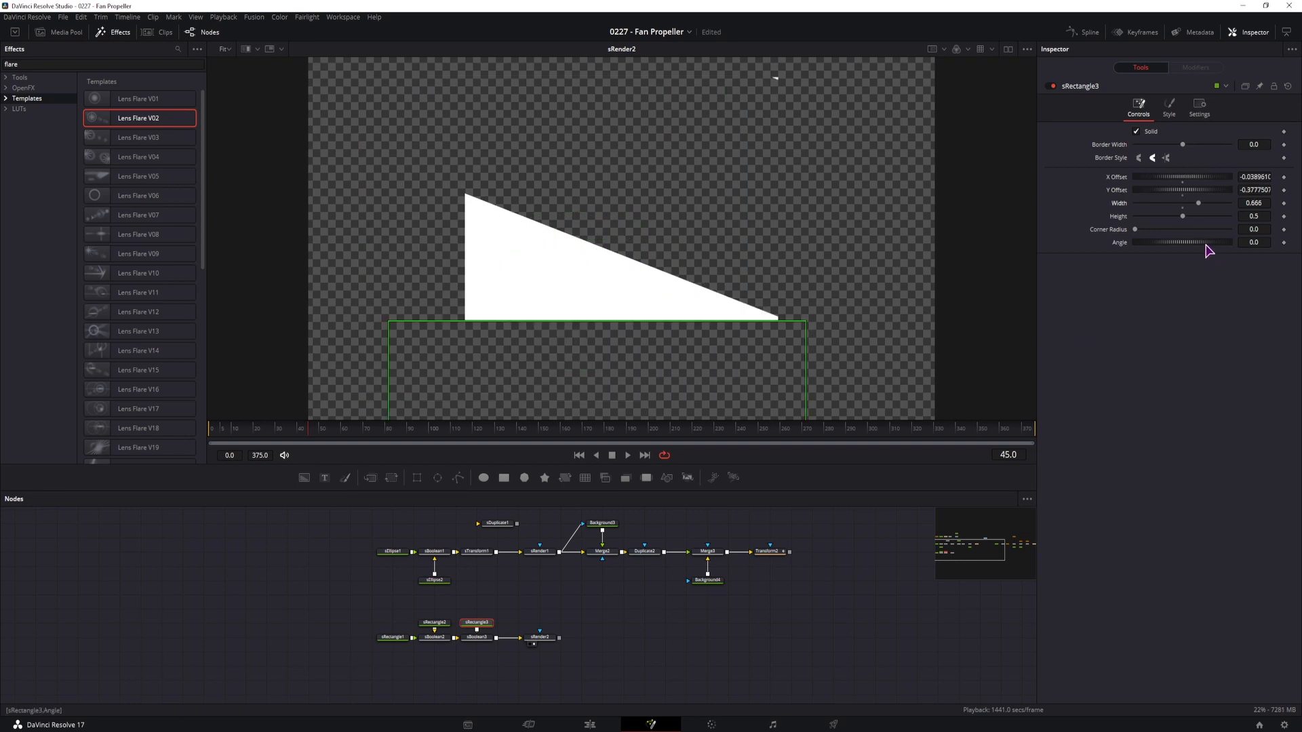
{"action": "left_click_drag", "start_coordinate": [1196, 245], "coordinate": [1195, 247]}
- Make room before sRender2, add another sRectangle and join it to the chain after sBoolean3 with a new sBoolean
{"action": "left_click_drag", "start_coordinate": [540, 638], "coordinate": [602, 638]}
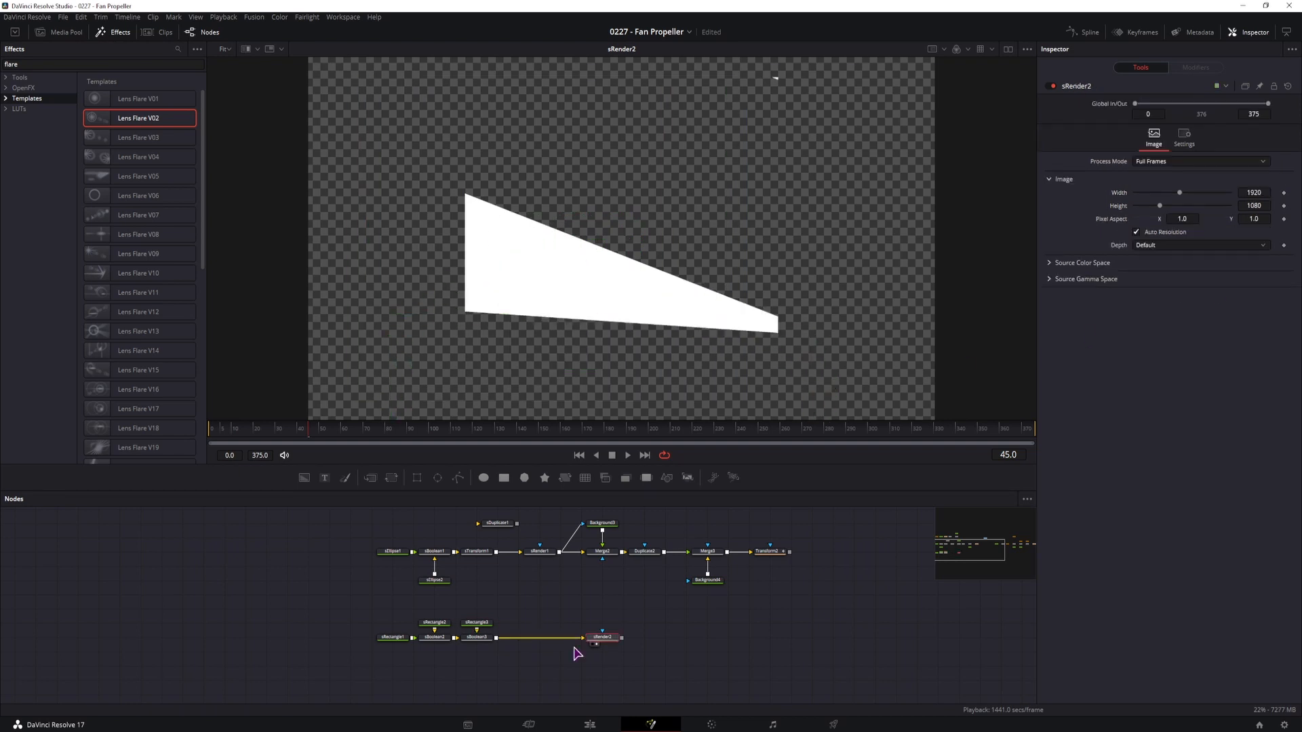
{"action": "left_click", "coordinate": [477, 623]}
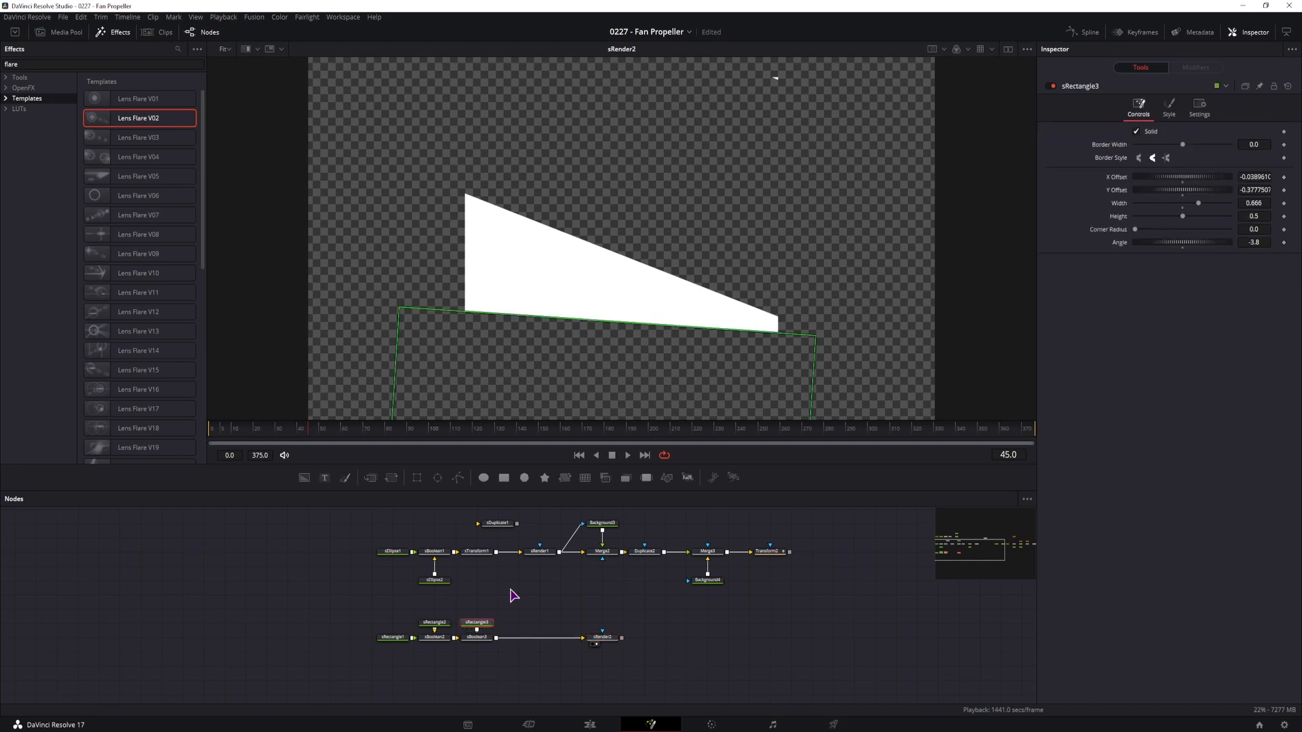
{"action": "left_click_drag", "start_coordinate": [506, 482], "coordinate": [519, 623]}
{"action": "left_click", "coordinate": [615, 542]}
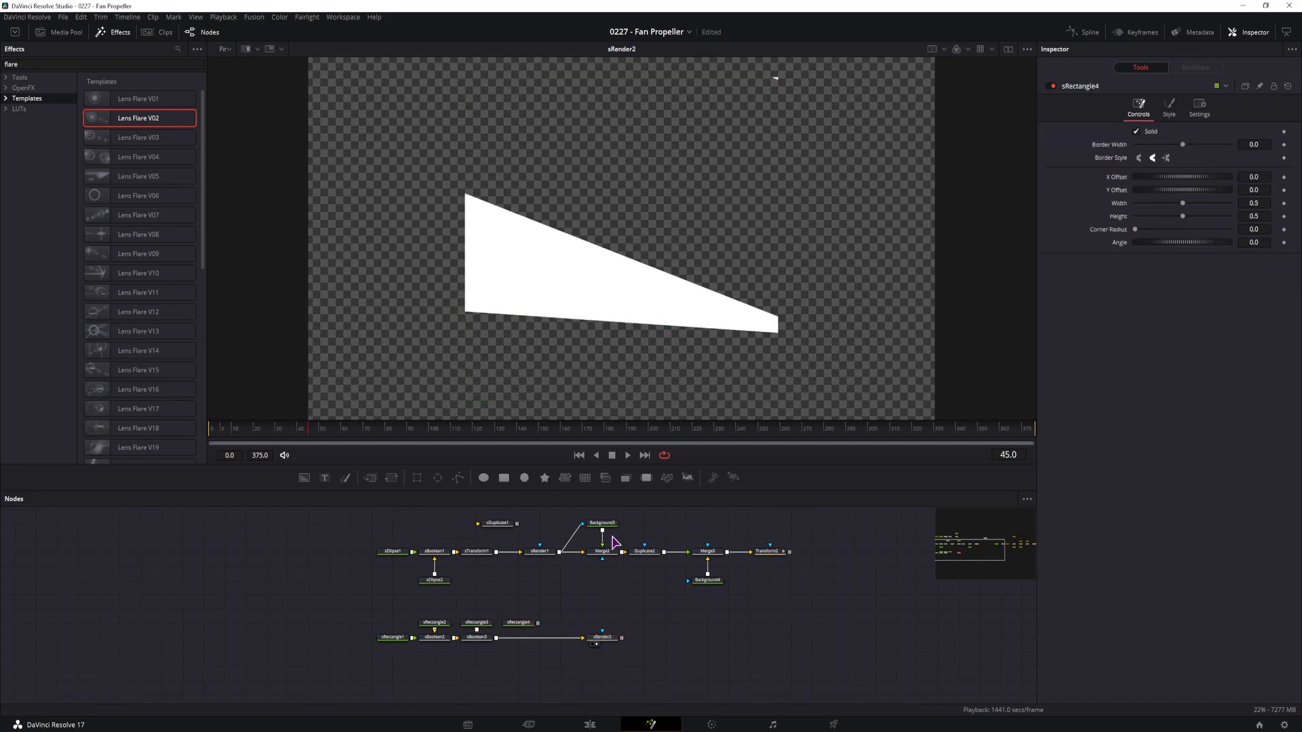
{"action": "left_click_drag", "start_coordinate": [551, 580], "coordinate": [519, 638]}
- Angle sRectangle4 to 9.3 and shift its X offset to about 0.018 to slant the blade's wide end
{"action": "left_click", "coordinate": [519, 622]}
{"action": "left_click_drag", "start_coordinate": [804, 366], "coordinate": [822, 333]}
{"action": "left_click_drag", "start_coordinate": [630, 241], "coordinate": [645, 246]}
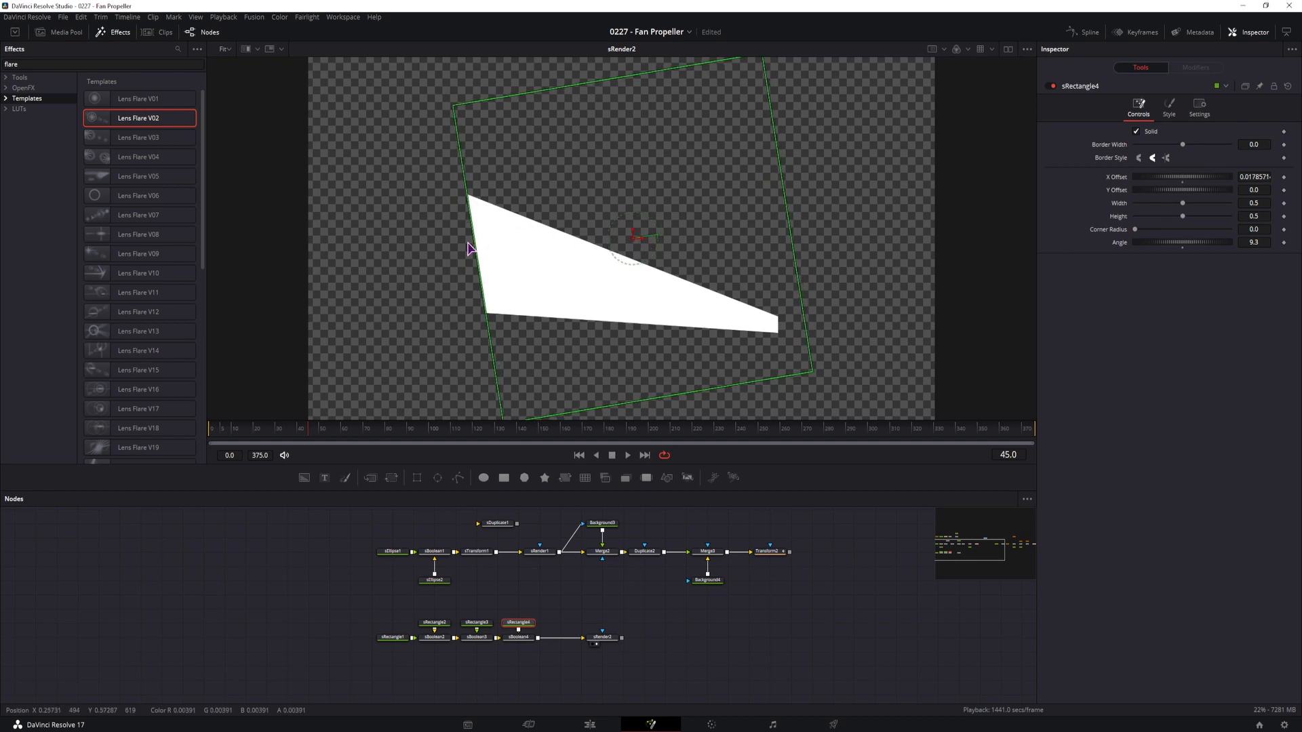
- Make room before sRender2 and insert an sTransform between sBoolean4 and the render node
{"action": "left_click_drag", "start_coordinate": [605, 638], "coordinate": [584, 639]}
{"action": "left_click_drag", "start_coordinate": [691, 652], "coordinate": [591, 652]}
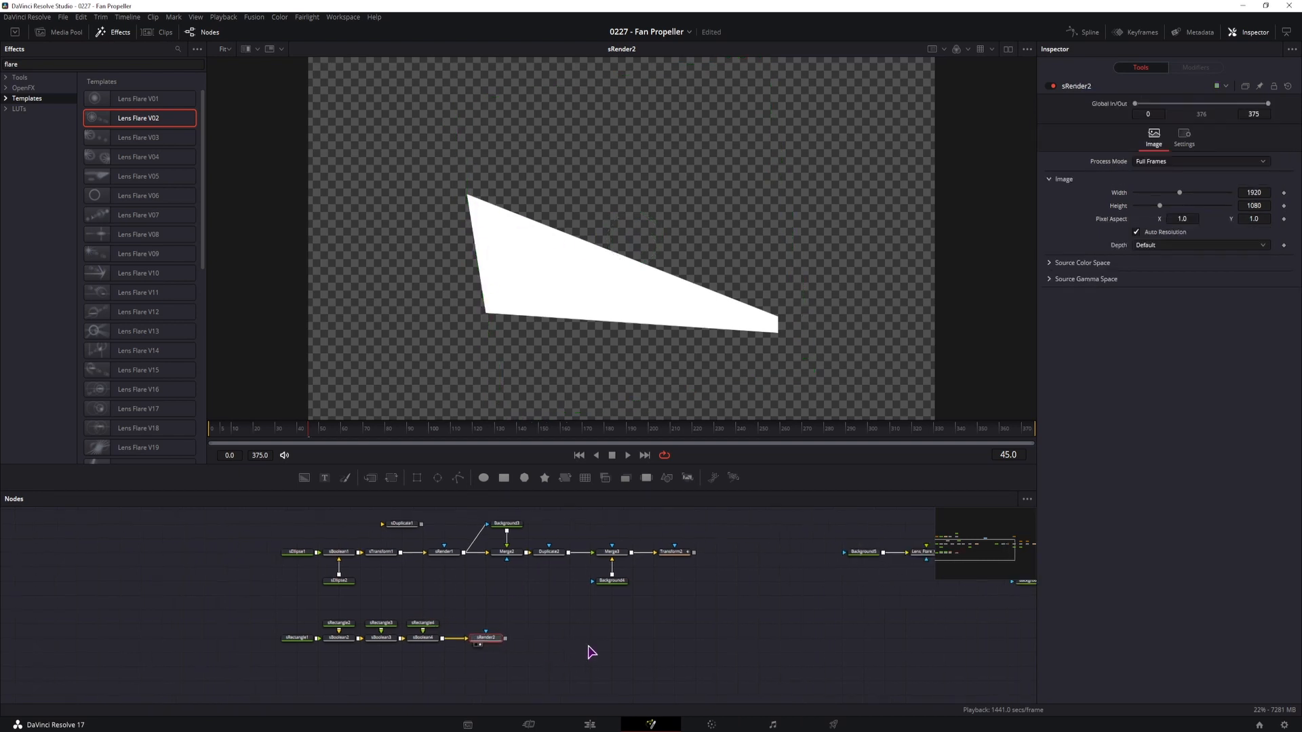
{"action": "left_click_drag", "start_coordinate": [506, 646], "coordinate": [548, 646]}
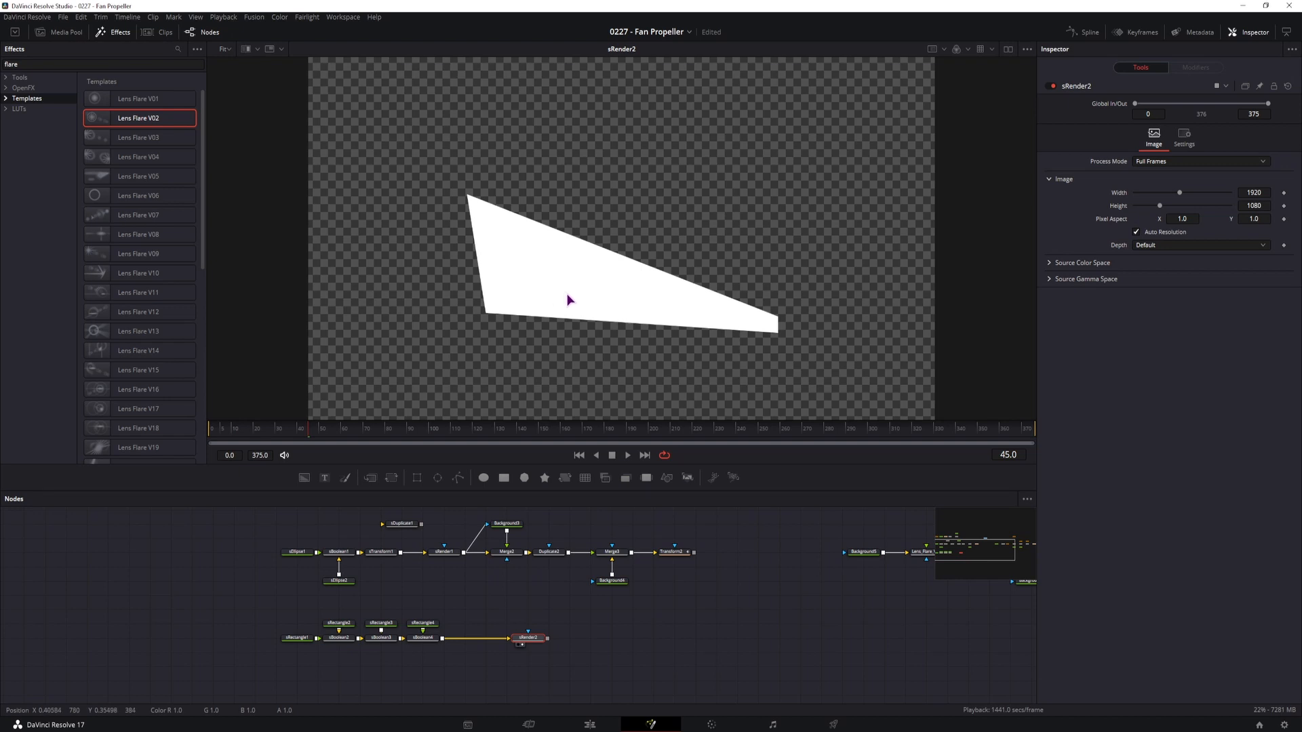
{"action": "scroll", "coordinate": [566, 297], "scroll_direction": "down", "scroll_amount": 2}
{"action": "scroll", "coordinate": [575, 303], "scroll_direction": "up", "scroll_amount": 1}
{"action": "scroll", "coordinate": [577, 302], "scroll_direction": "down", "scroll_amount": 1}
{"action": "scroll", "coordinate": [578, 307], "scroll_direction": "up", "scroll_amount": 1}
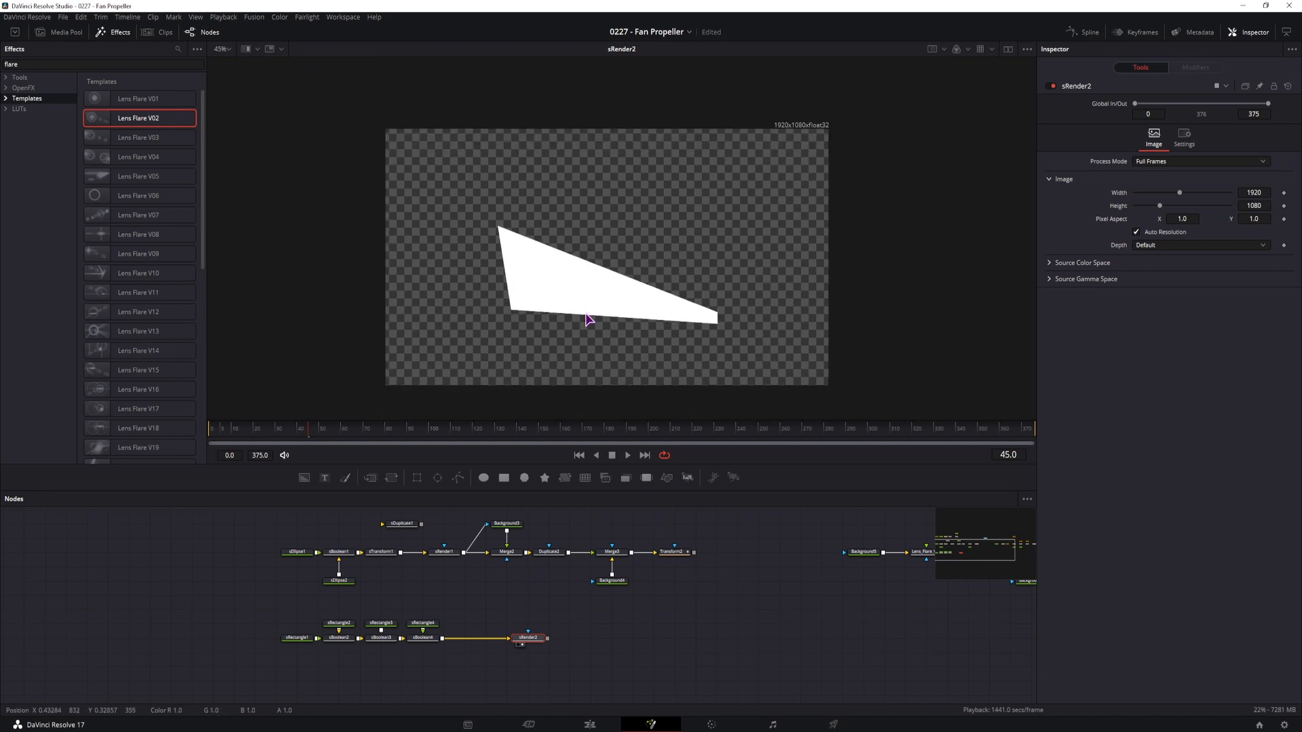
{"action": "left_click_drag", "start_coordinate": [565, 478], "coordinate": [557, 641]}
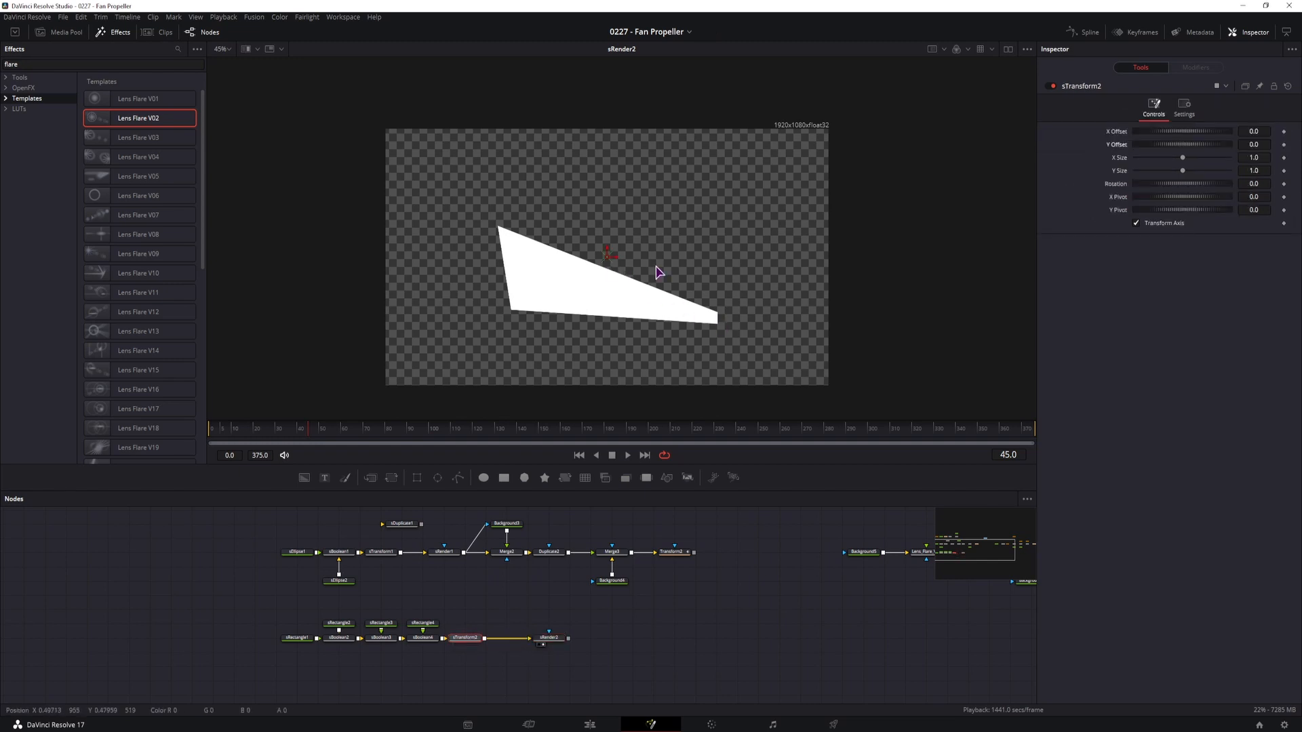
- Link sTransform2's X Size to Y Size, scale the blade to about 0.907, and offset it to about X -0.226, Y 0.118
{"action": "left_click_drag", "start_coordinate": [1190, 144], "coordinate": [1197, 145]}
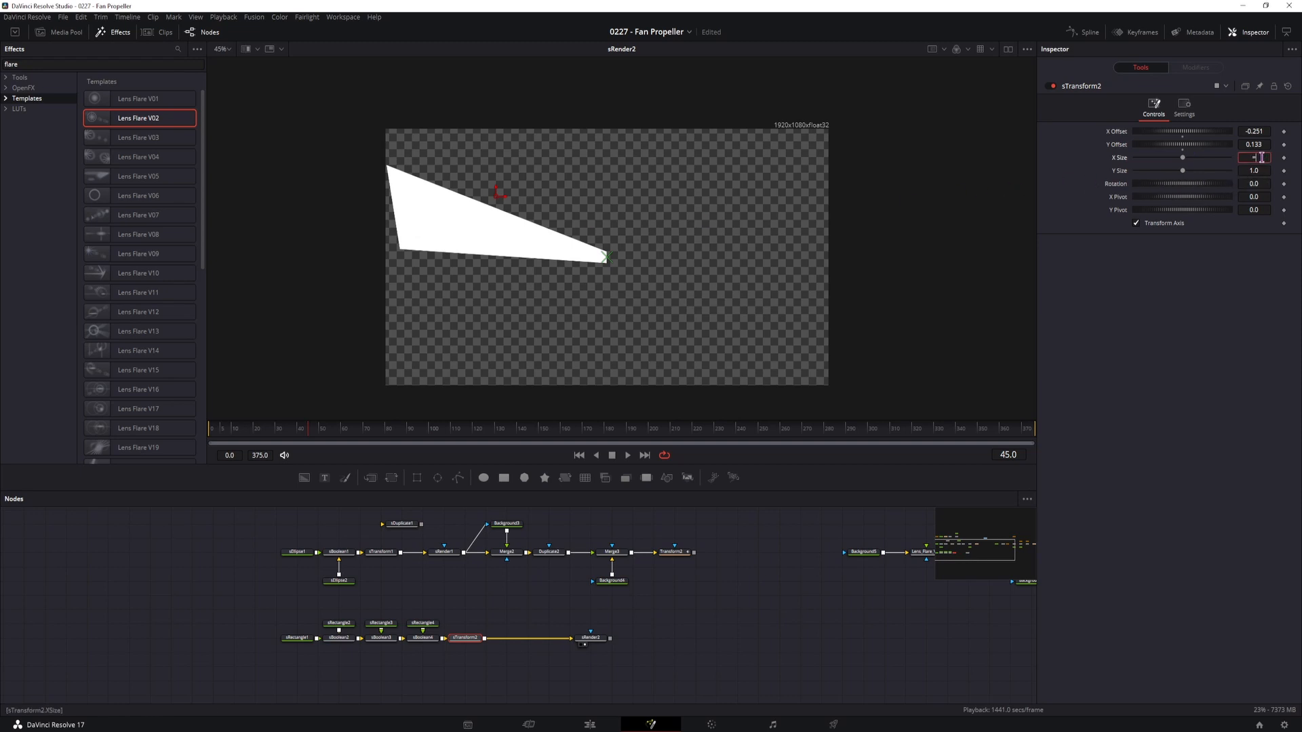
{"action": "key", "text": "Tab"}
{"action": "left_click", "coordinate": [1137, 170]}
{"action": "left_click_drag", "start_coordinate": [1183, 183], "coordinate": [1272, 133]}
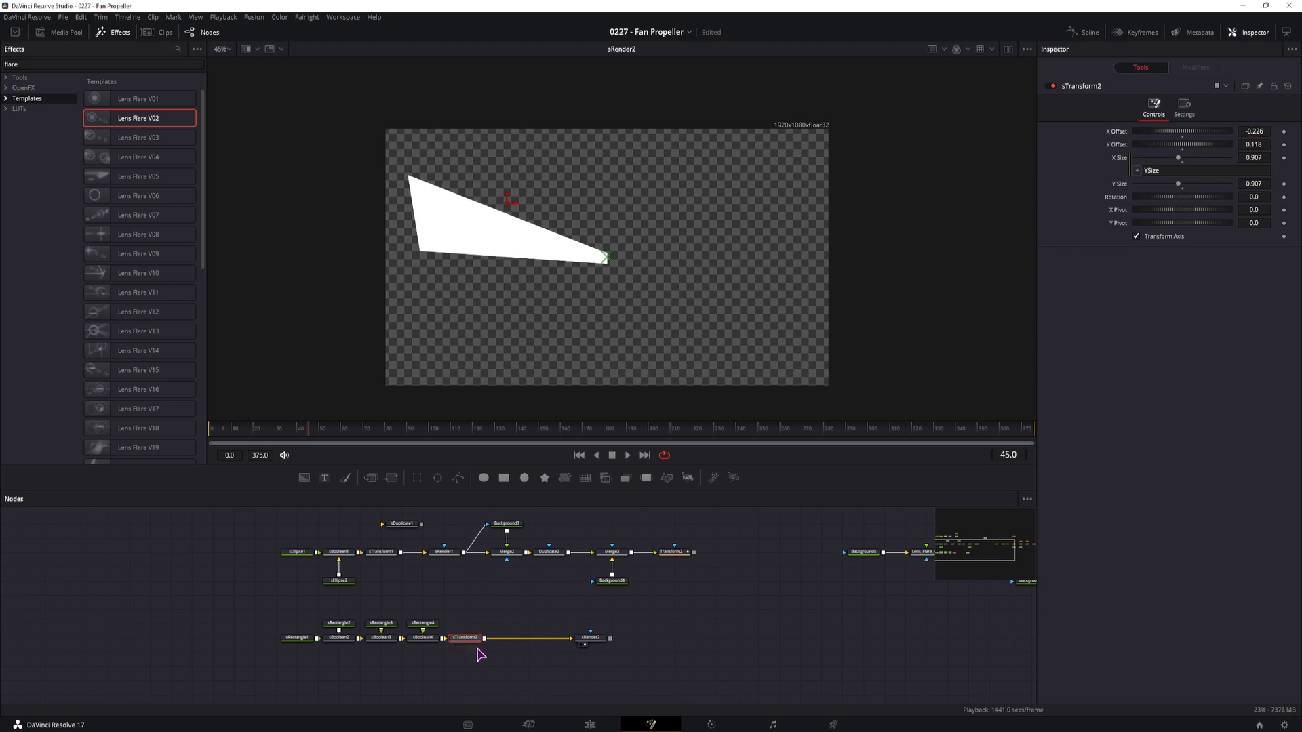
- Insert an sDuplicate after sTransform2 with 5 copies, rotation 72 and Axis Mode set to Absolute
{"action": "left_click_drag", "start_coordinate": [628, 482], "coordinate": [513, 640]}
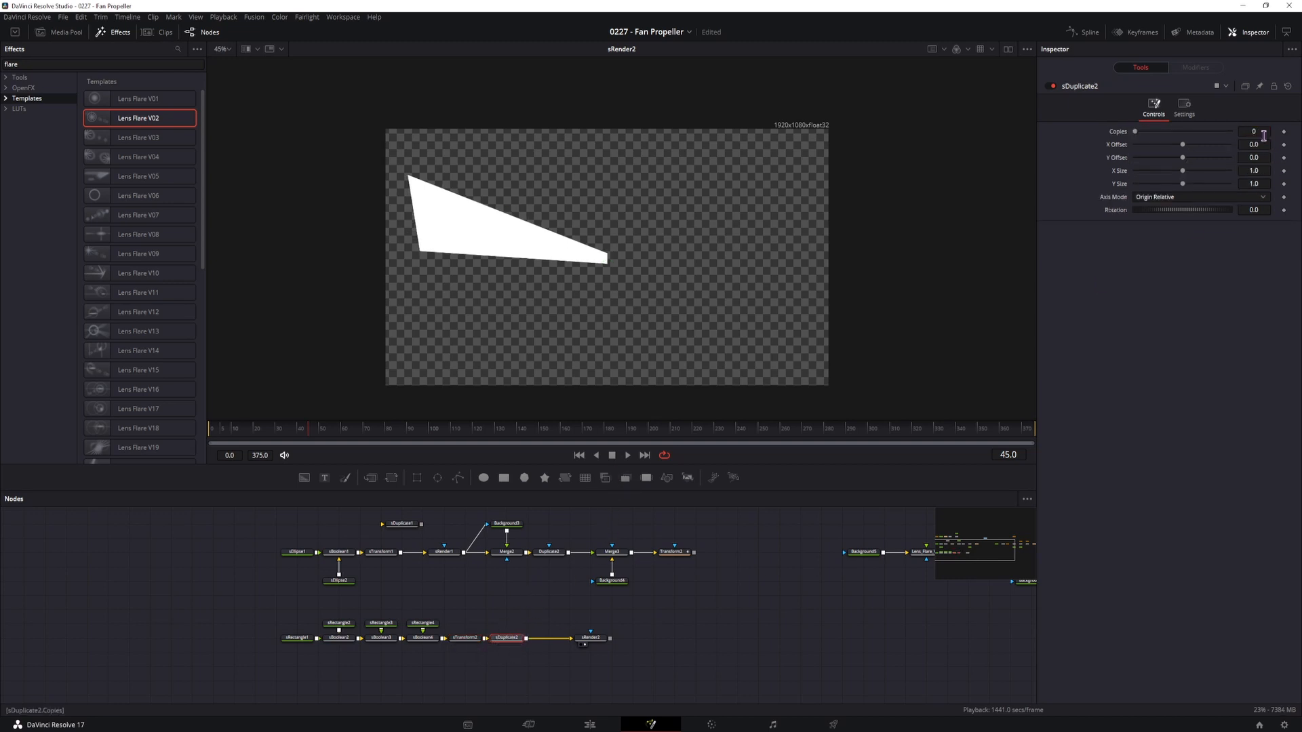
{"action": "left_click", "coordinate": [1260, 210]}
{"action": "type", "text": "72"}
{"action": "key", "text": "Tab"}
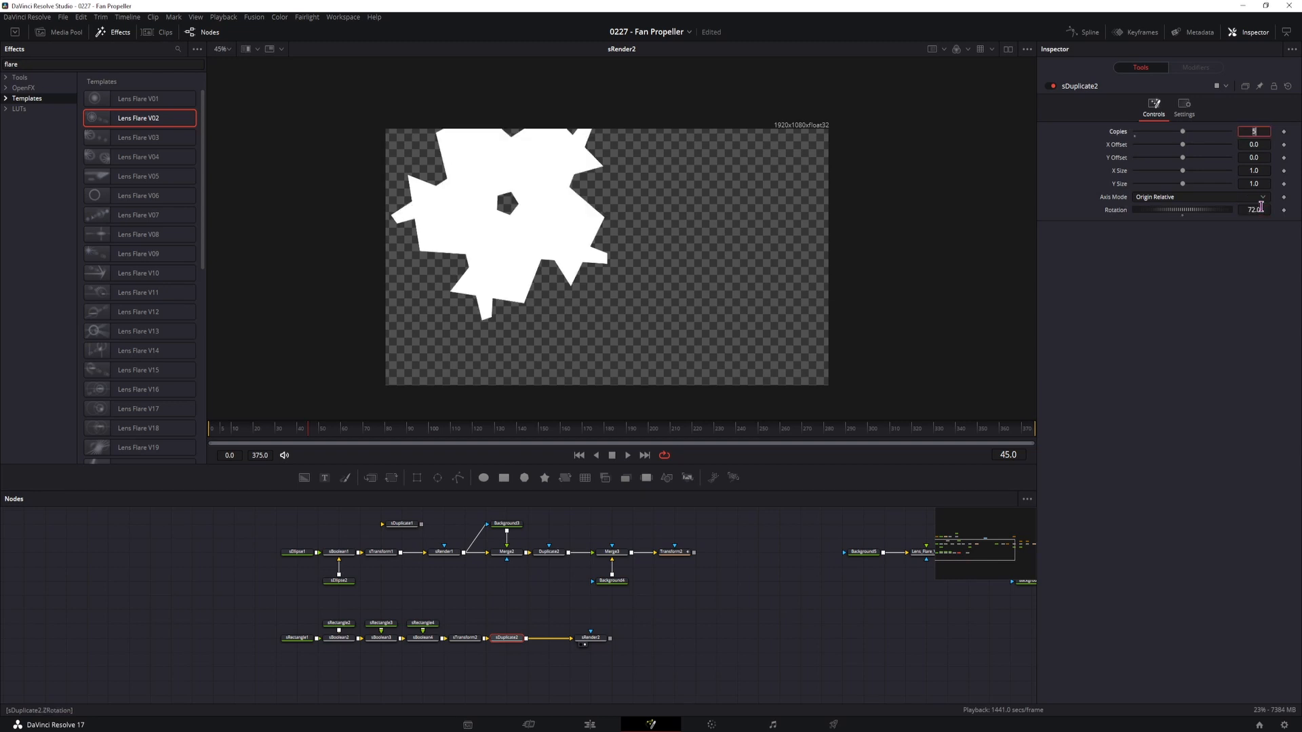
{"action": "left_click", "coordinate": [1166, 197]}
{"action": "left_click", "coordinate": [1167, 218]}
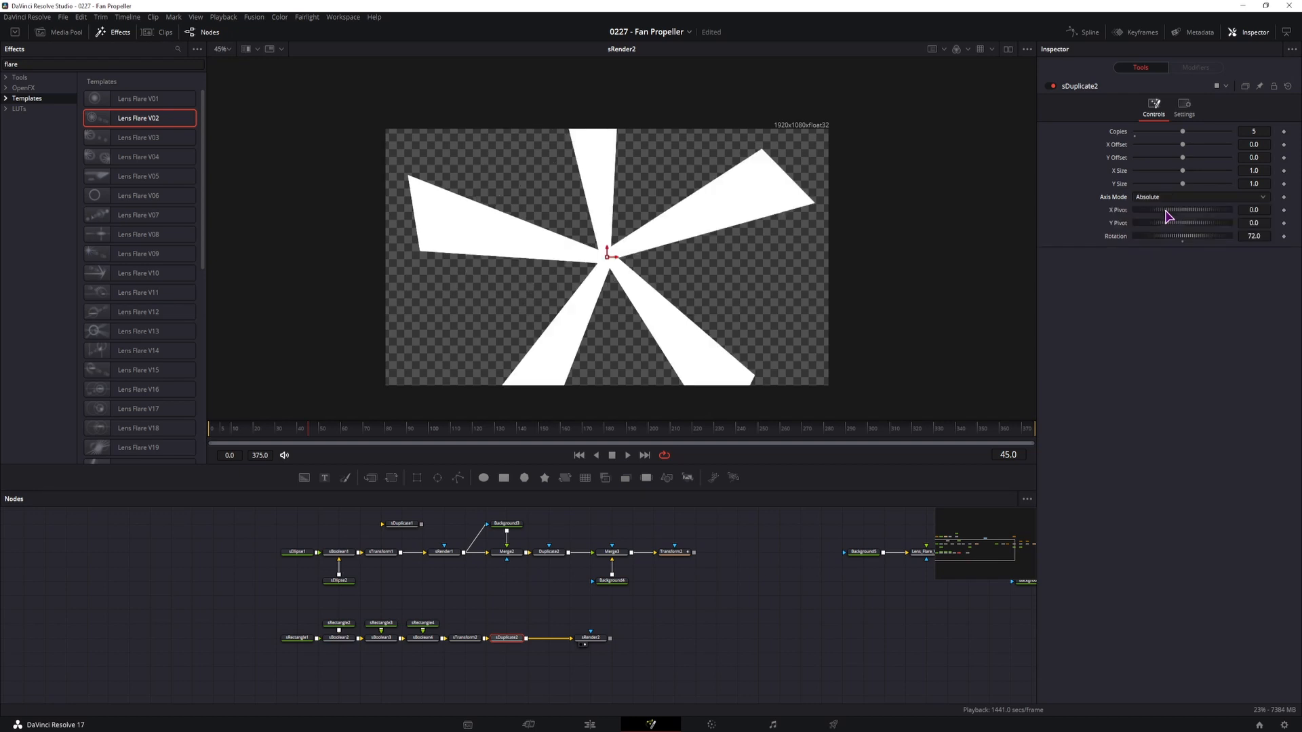
- Shrink the blade in sTransform2 to about 0.444 and offset it to about X -0.111, Y 0.06
{"action": "scroll", "coordinate": [636, 329], "scroll_direction": "down", "scroll_amount": 3}
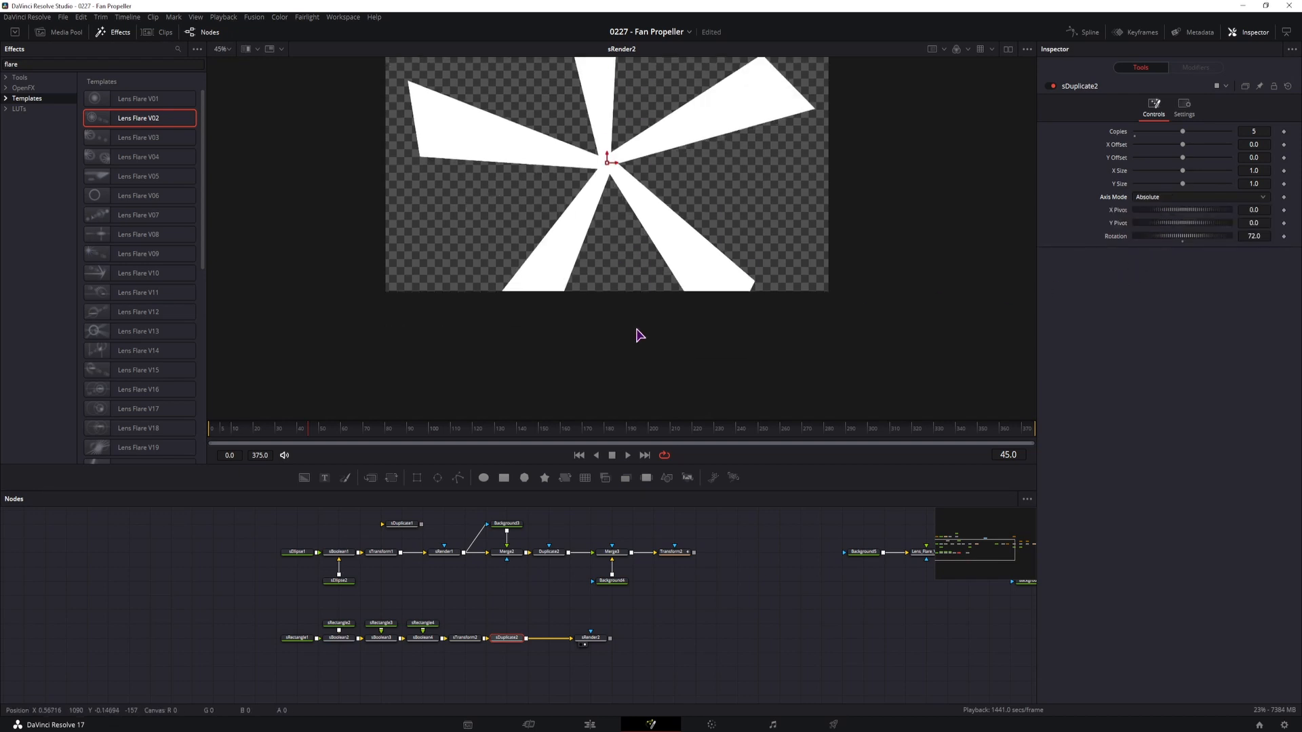
{"action": "scroll", "coordinate": [636, 329], "scroll_direction": "up", "scroll_amount": 2}
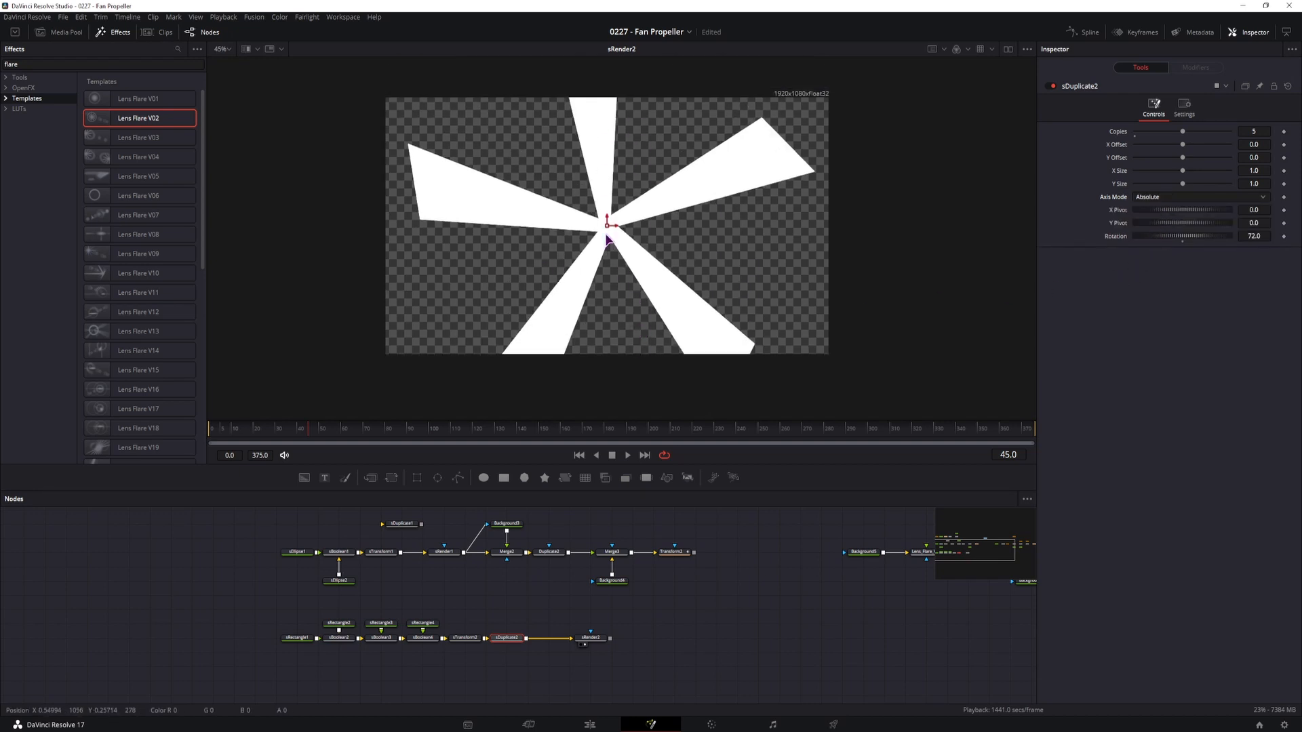
{"action": "left_click", "coordinate": [592, 639]}
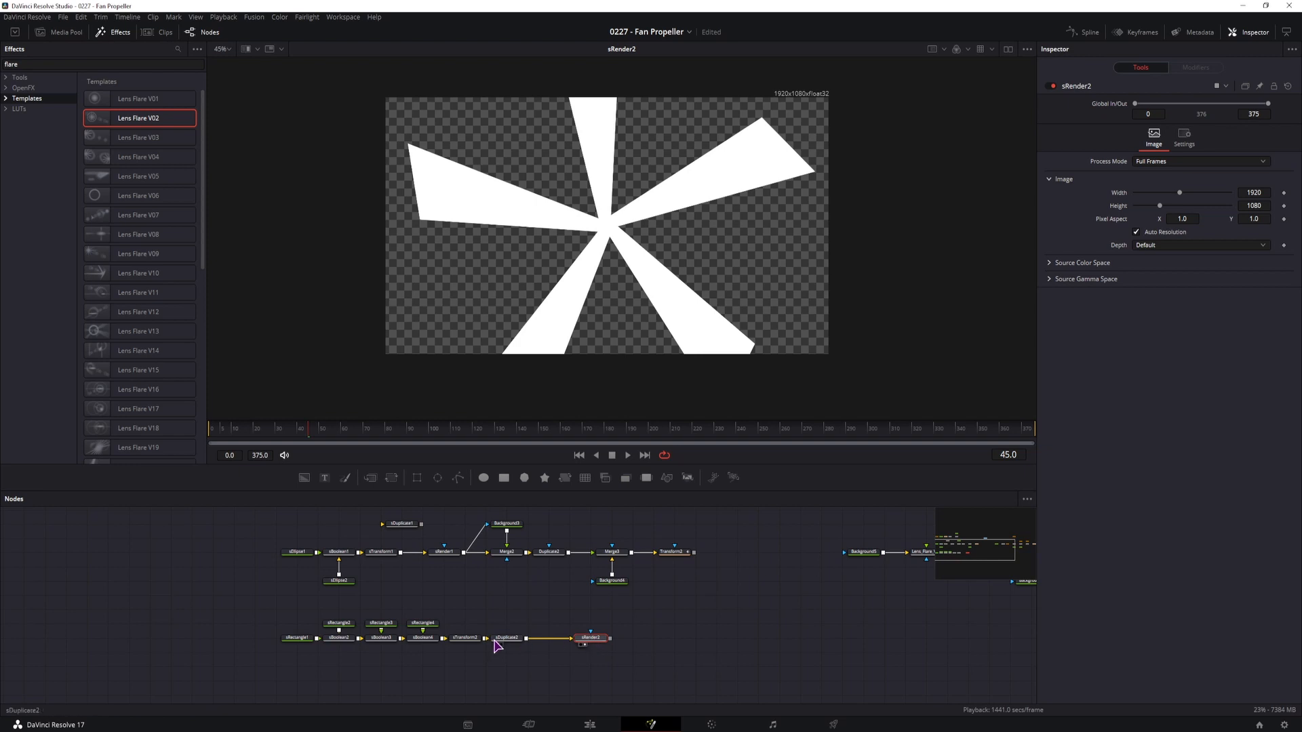
{"action": "left_click", "coordinate": [463, 639]}
{"action": "left_click_drag", "start_coordinate": [1255, 184], "coordinate": [1224, 183]}
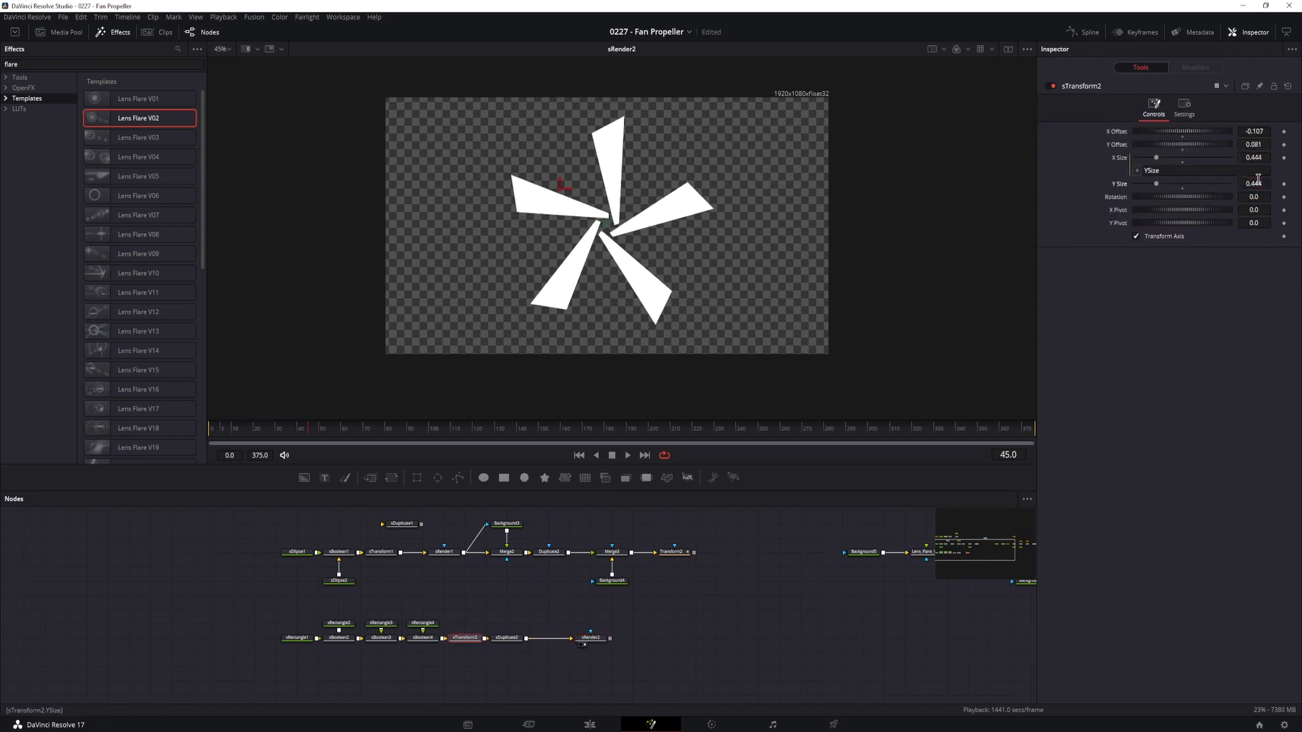
{"action": "left_click_drag", "start_coordinate": [1260, 144], "coordinate": [1247, 144]}
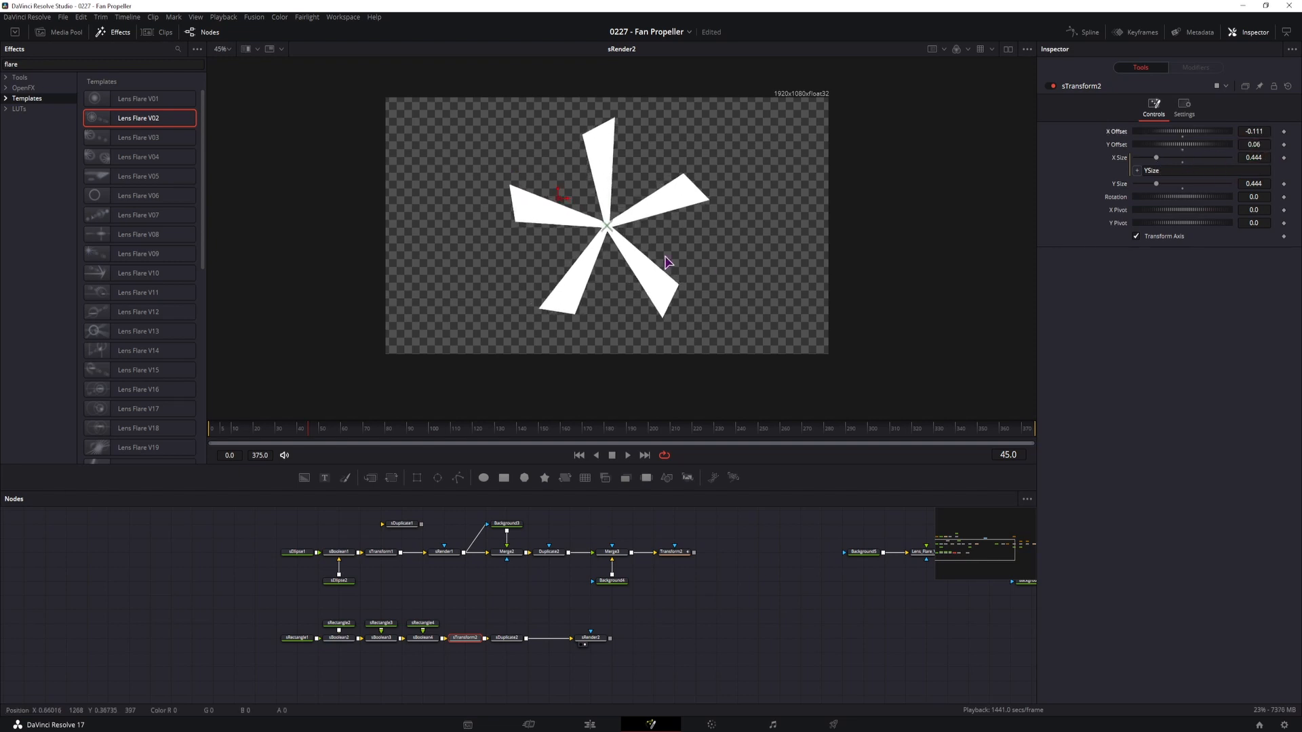
- Set sDuplicate2 to 8 copies with a rotation of 45
{"action": "left_click", "coordinate": [507, 637]}
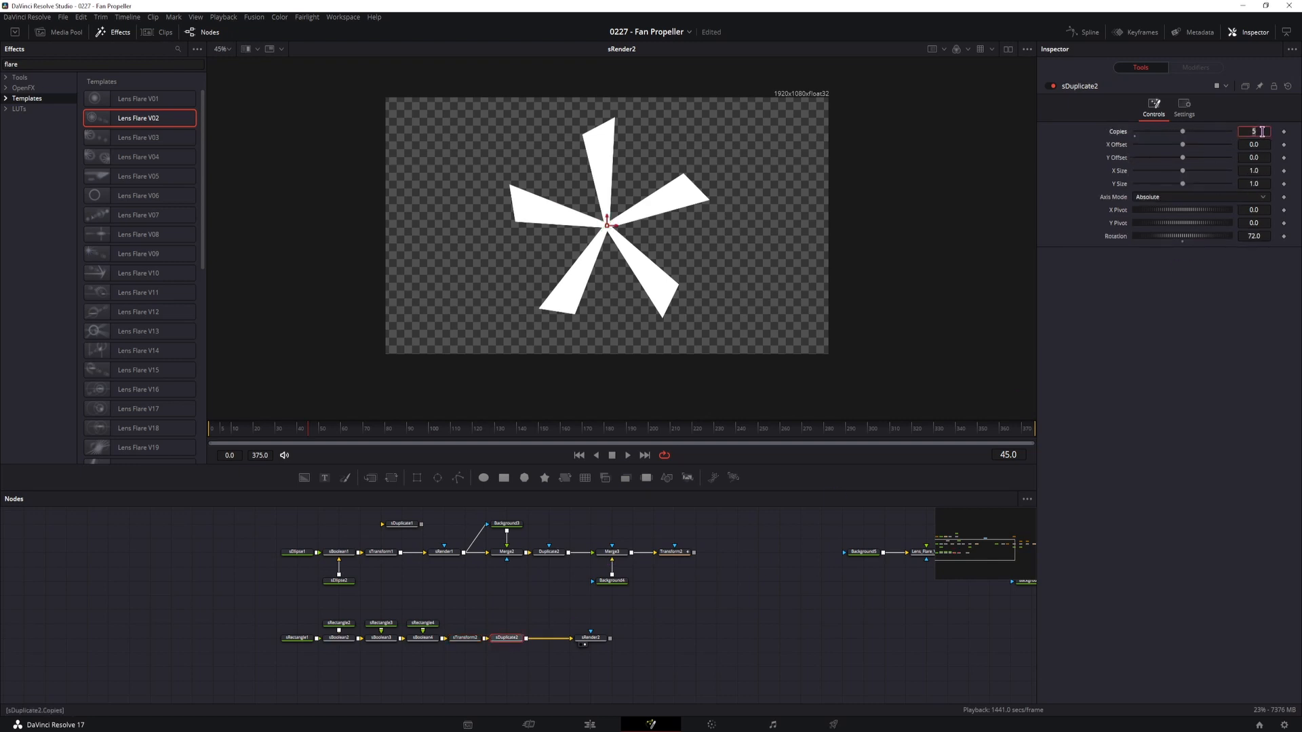
{"action": "left_click", "coordinate": [1260, 236]}
{"action": "key", "text": "Tab"}
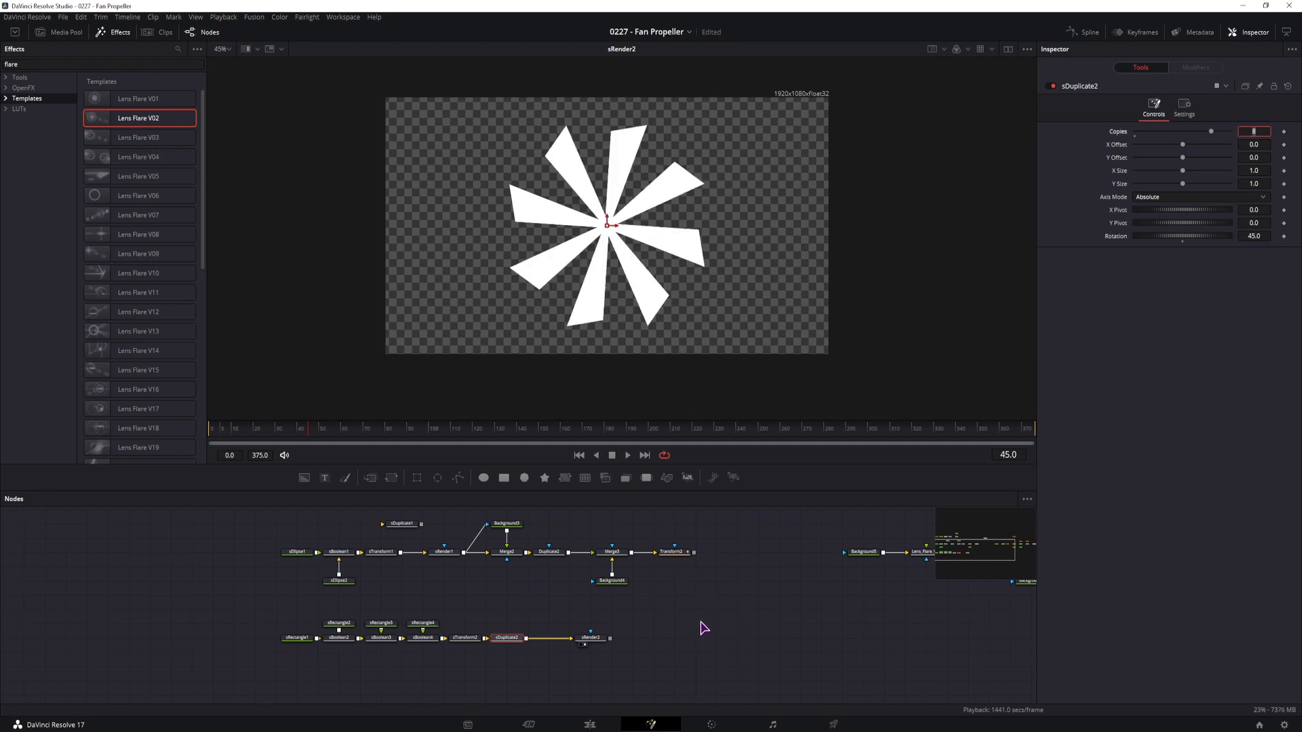
- Insert an sTransform between sDuplicate2 and sRender2, and make room in the chain after sBoolean4
{"action": "left_click_drag", "start_coordinate": [586, 478], "coordinate": [554, 642]}
{"action": "left_click_drag", "start_coordinate": [1146, 190], "coordinate": [1118, 187]}
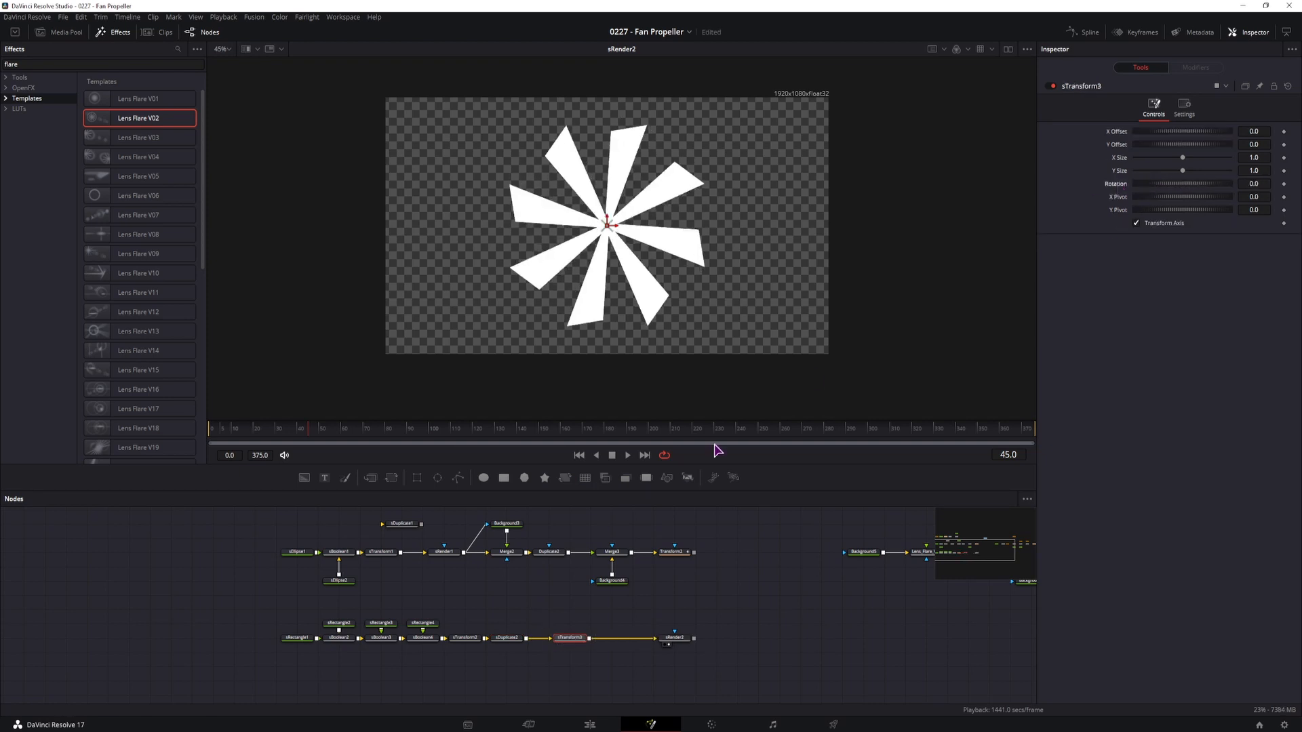
{"action": "left_click_drag", "start_coordinate": [586, 666], "coordinate": [582, 639]}
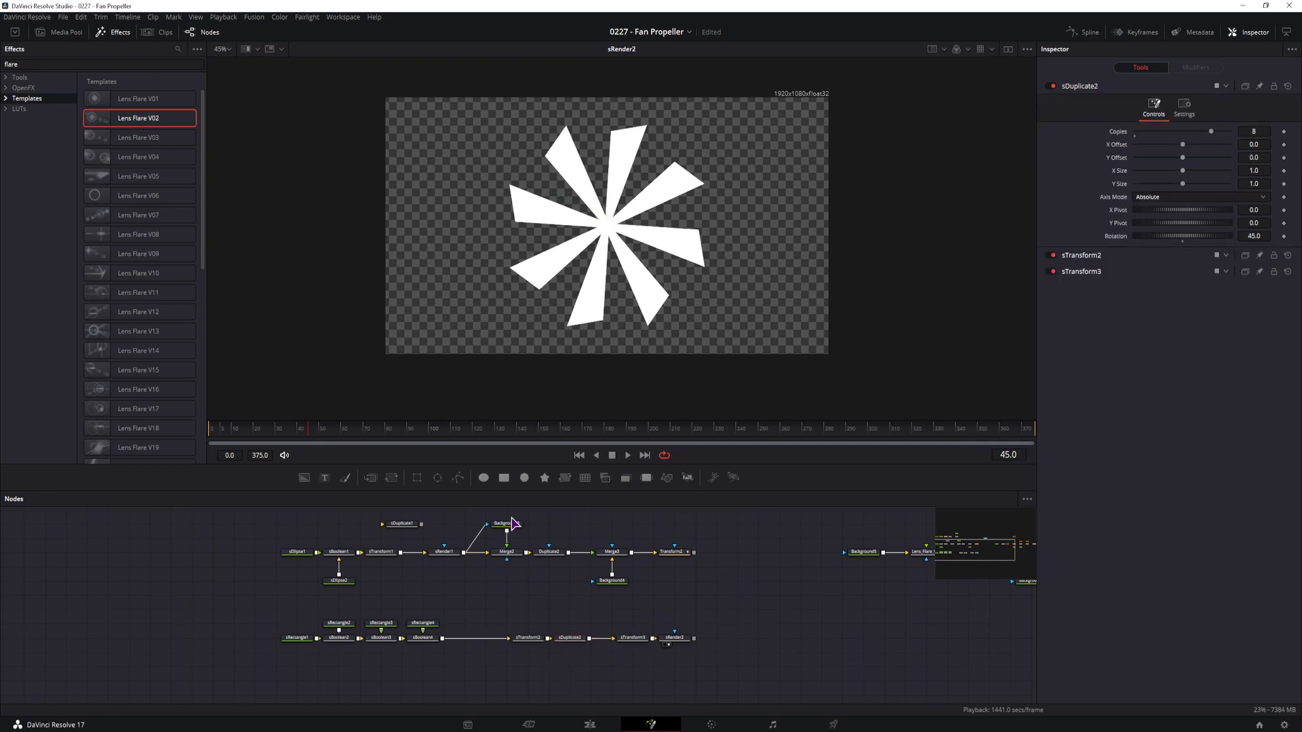
- Add another sRectangle and join it to the chain after sBoolean4 with an sBoolean set to Intersection
{"action": "left_click", "coordinate": [504, 478]}
{"action": "left_click_drag", "start_coordinate": [560, 687], "coordinate": [482, 612]}
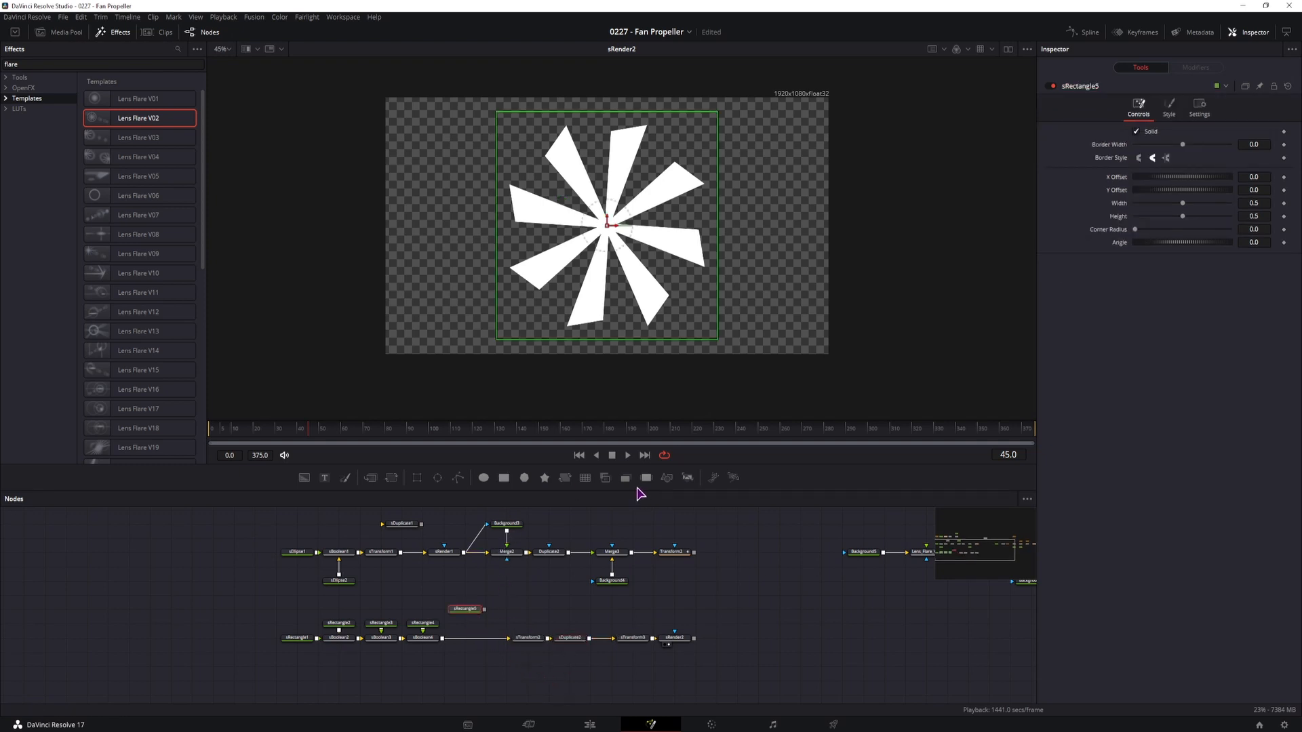
{"action": "left_click_drag", "start_coordinate": [626, 477], "coordinate": [468, 637]}
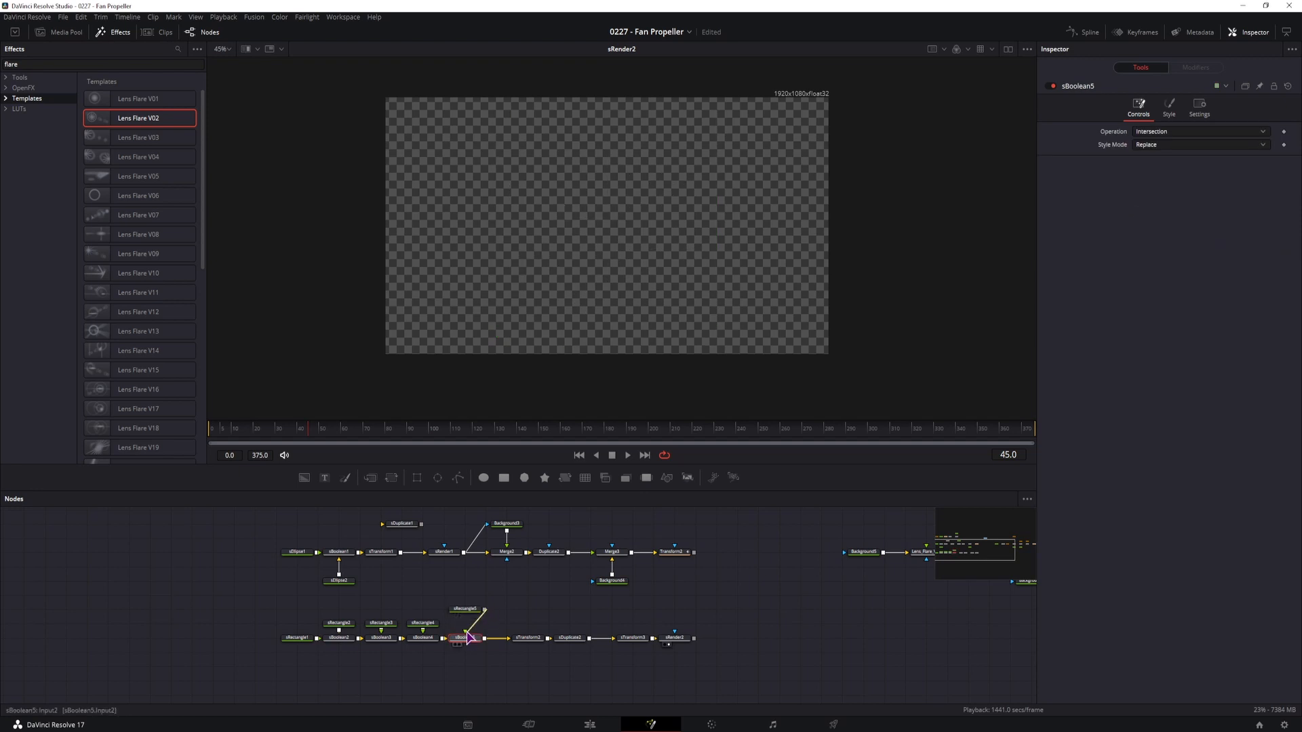
- Keyframe sRectangle5's X and Y offsets from off the blade at frame 0 to about -0.381, 0.109 at frame 30
{"action": "left_click_drag", "start_coordinate": [567, 204], "coordinate": [467, 185]}
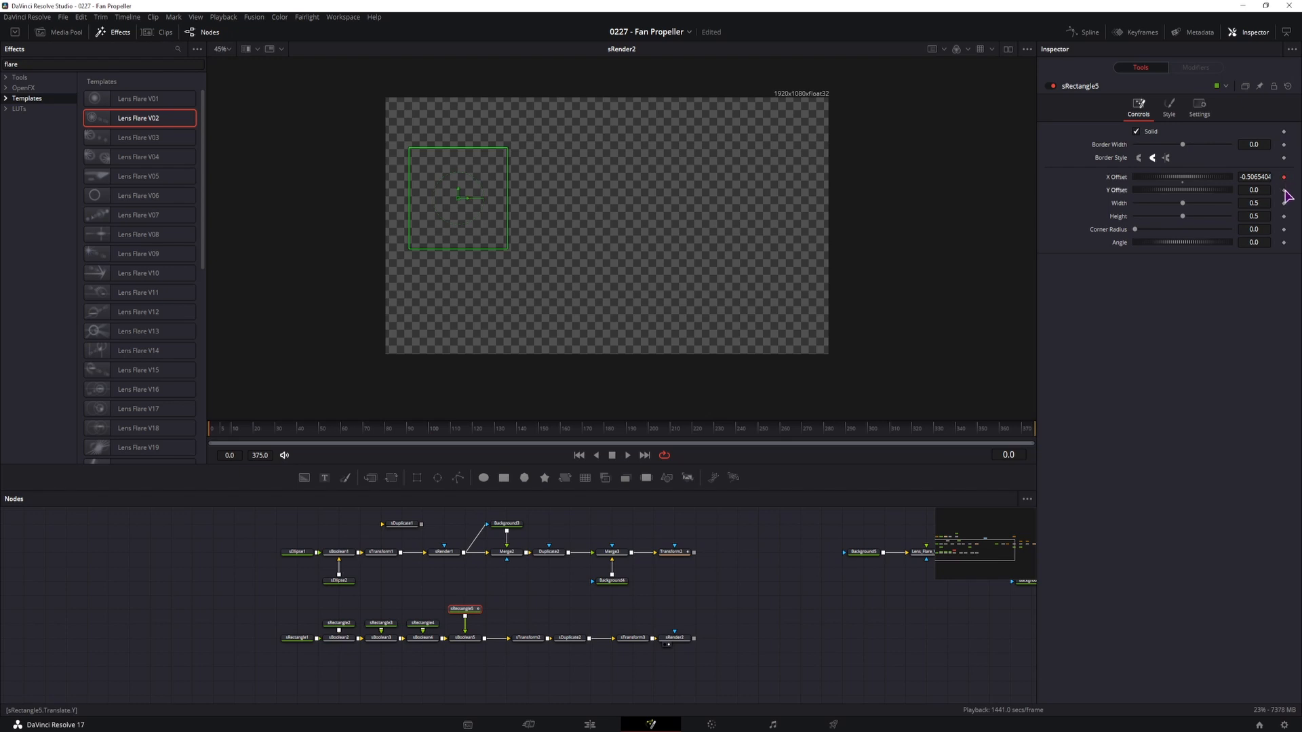
{"action": "left_click_drag", "start_coordinate": [469, 197], "coordinate": [462, 160]}
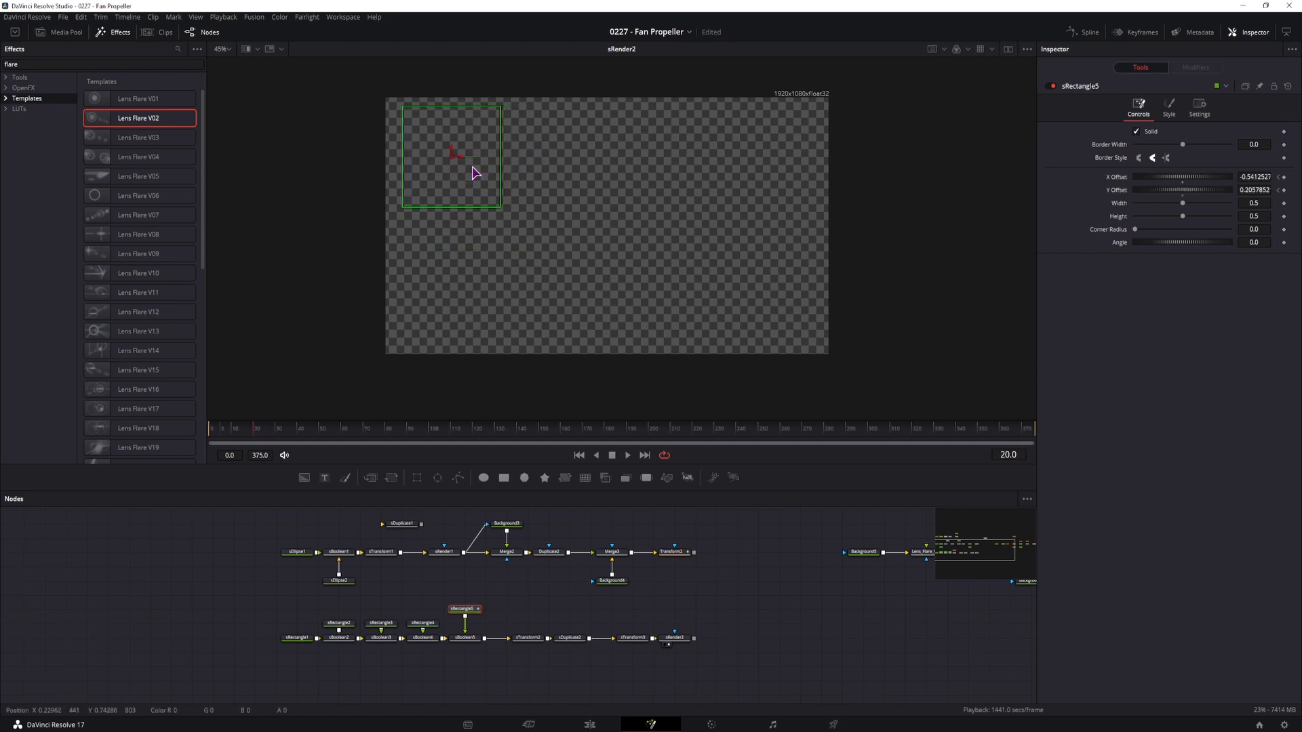
{"action": "mouse_move", "coordinate": [462, 162]}
{"action": "left_mouse_down"}
{"action": "mouse_move", "coordinate": [494, 161]}
{"action": "mouse_move", "coordinate": [482, 153]}
{"action": "mouse_move", "coordinate": [482, 175]}
{"action": "left_mouse_up"}
{"action": "left_click", "coordinate": [280, 428]}
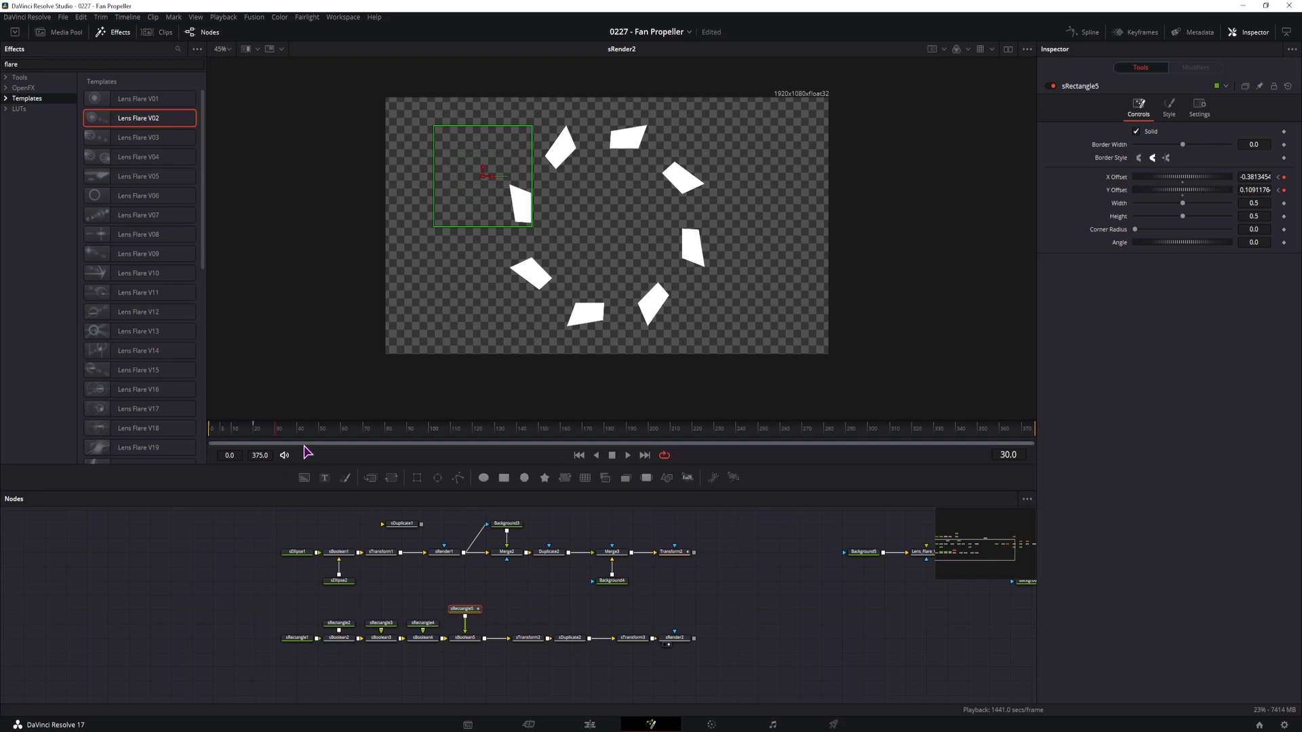
- Keyframe sRectangle5 further along the blade, at about -0.242, 0.115 on frame 59, and nearer the fan's center on later frames
{"action": "left_click", "coordinate": [320, 431]}
{"action": "left_click_drag", "start_coordinate": [493, 175], "coordinate": [514, 175]}
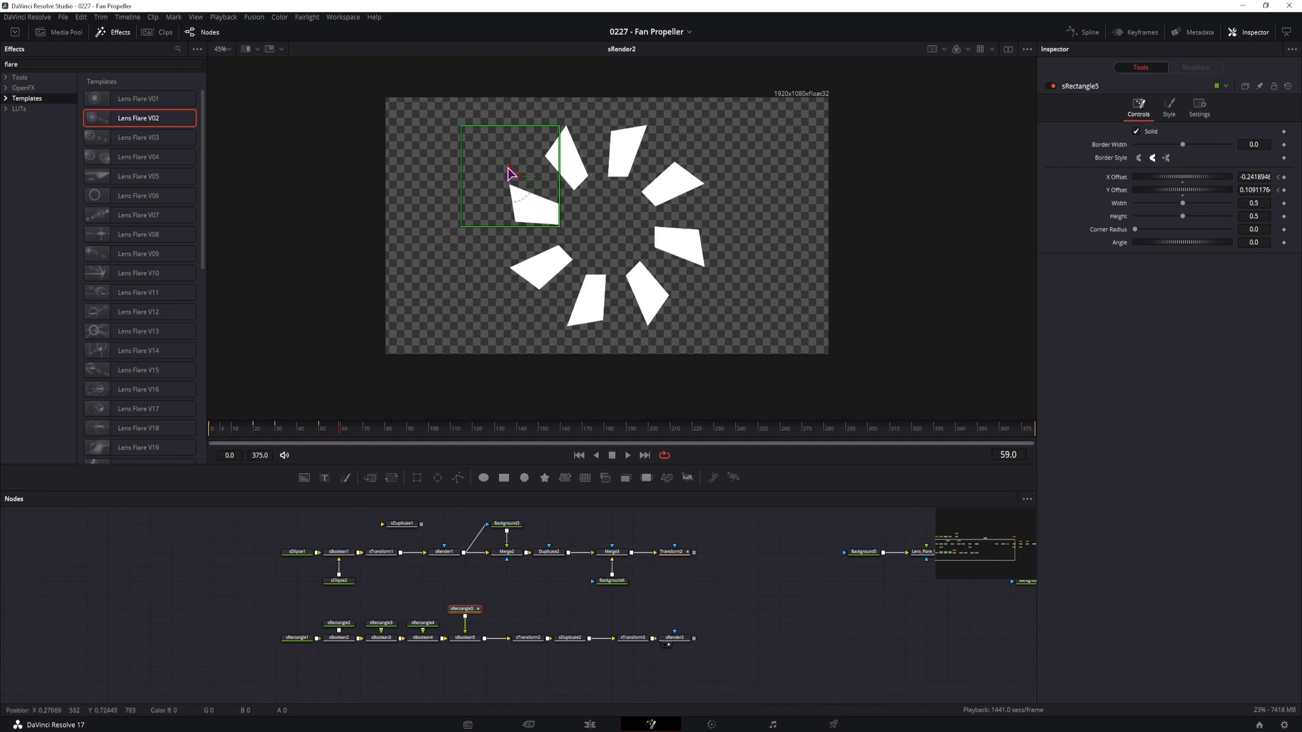
{"action": "left_click_drag", "start_coordinate": [511, 175], "coordinate": [515, 176]}
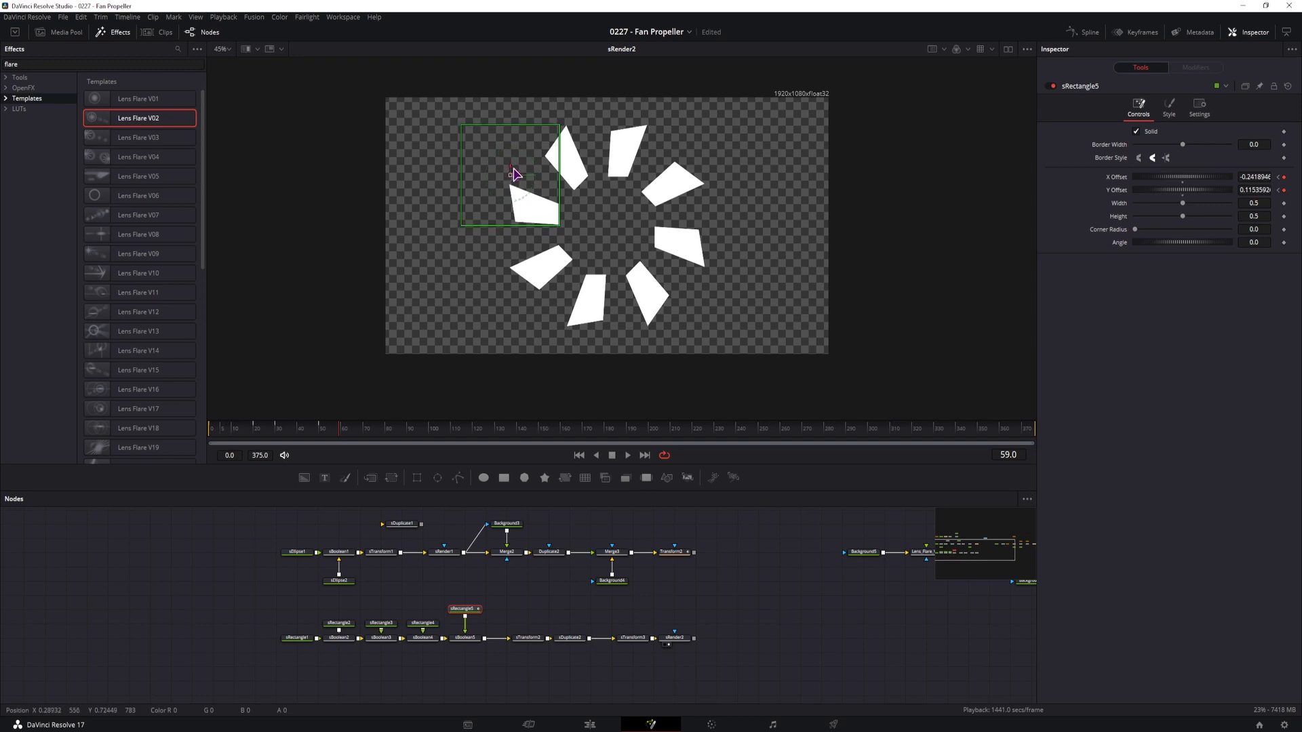
{"action": "left_click", "coordinate": [366, 434]}
{"action": "left_click_drag", "start_coordinate": [516, 175], "coordinate": [547, 177]}
{"action": "left_click", "coordinate": [455, 430]}
{"action": "left_click_drag", "start_coordinate": [550, 179], "coordinate": [561, 181]}
- Play back the blade reveal from the first frame
{"action": "left_click", "coordinate": [209, 431]}
{"action": "key", "text": "space"}
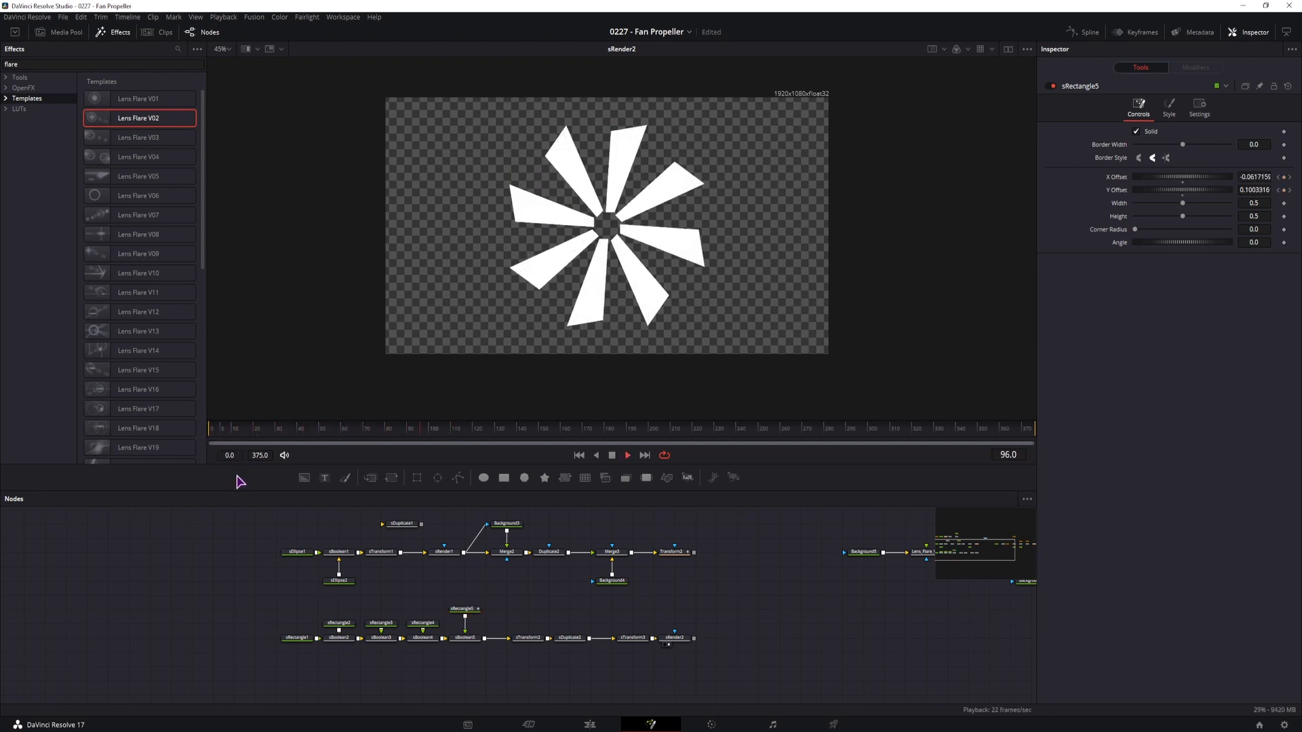
{"action": "key", "text": "space"}
- Keyframe sTransform3's Rotation from 0 at frame 117 to 360 at frame 375, and play the animation
{"action": "left_click", "coordinate": [635, 638]}
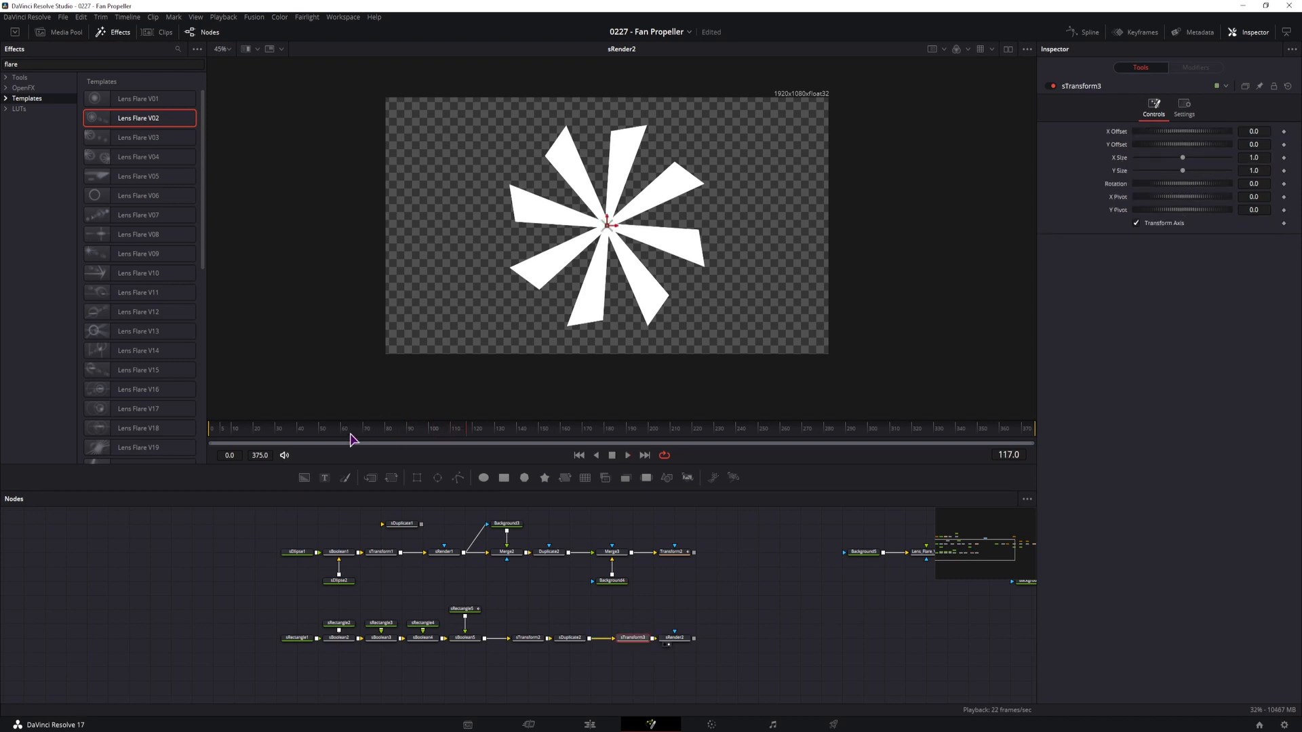
{"action": "left_click", "coordinate": [1284, 185]}
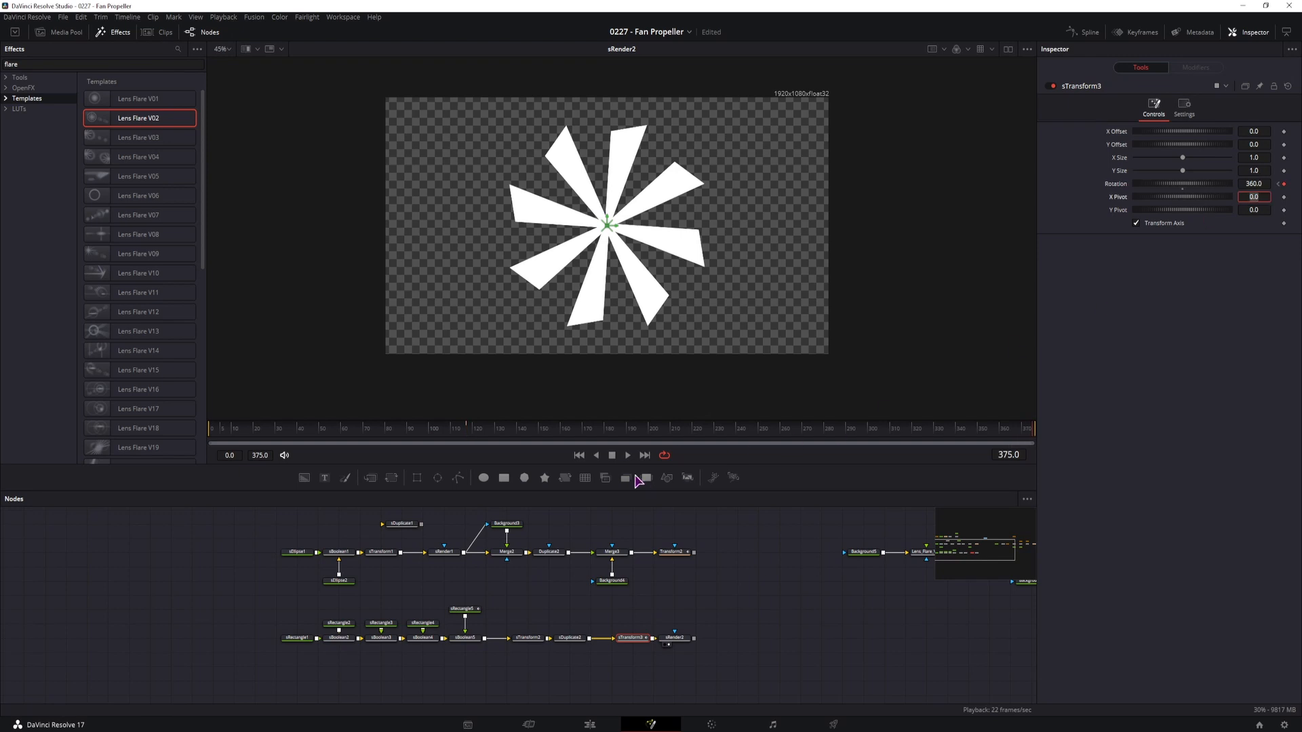
{"action": "left_click", "coordinate": [421, 434]}
{"action": "key", "text": "space"}
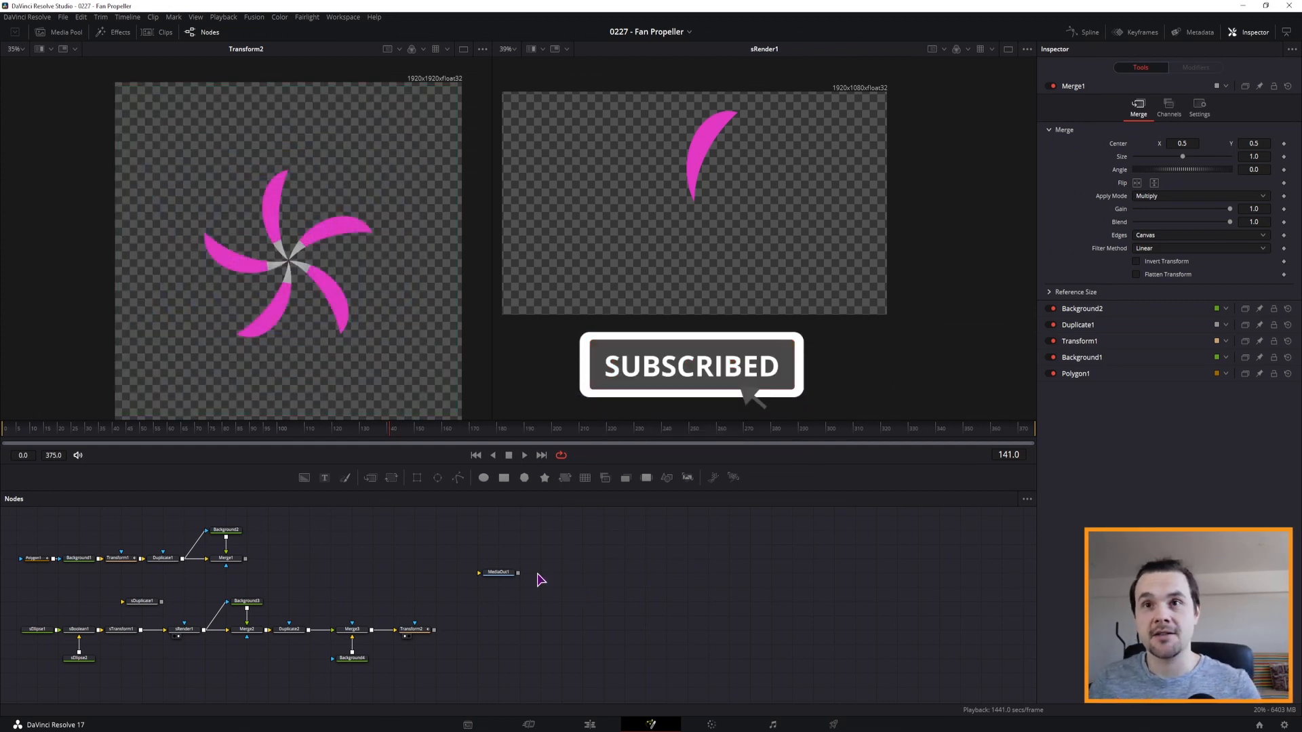
- Show the effects library and search its templates for "flare"
{"action": "left_click", "coordinate": [120, 32]}
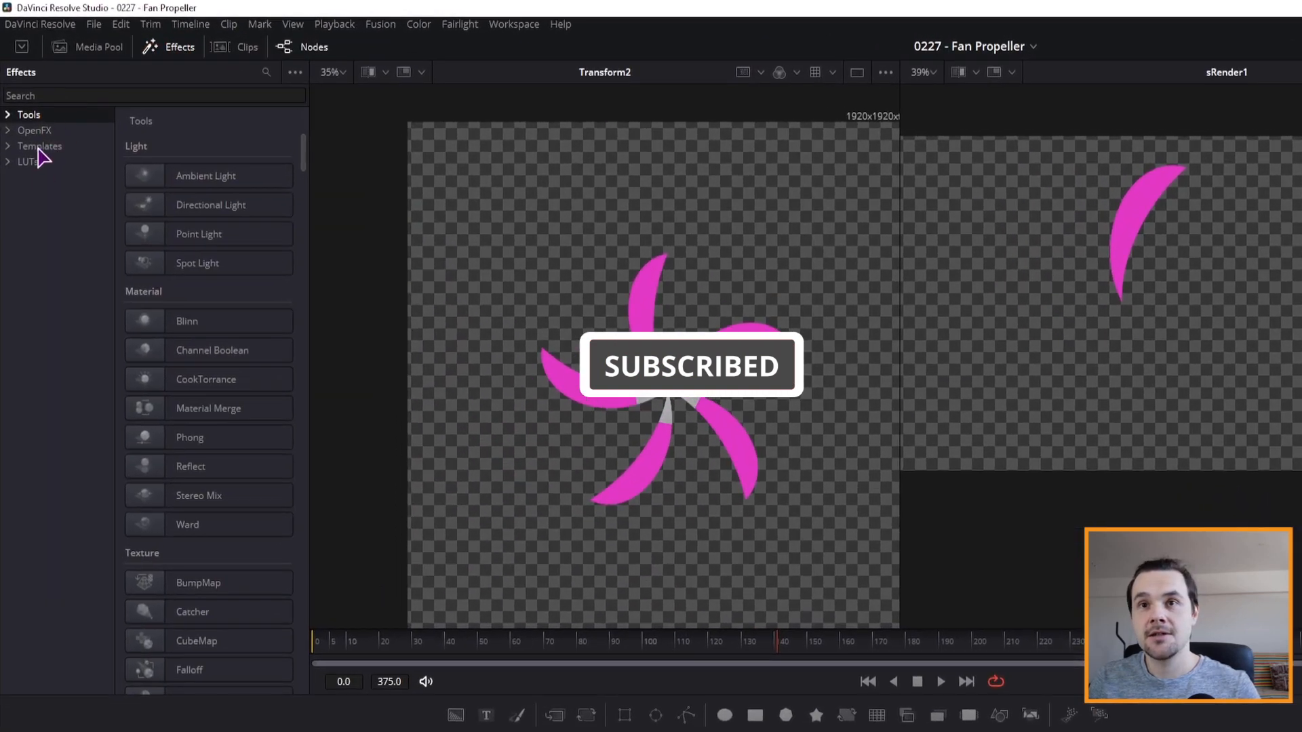
{"action": "left_click", "coordinate": [47, 144]}
{"action": "left_click", "coordinate": [63, 94]}
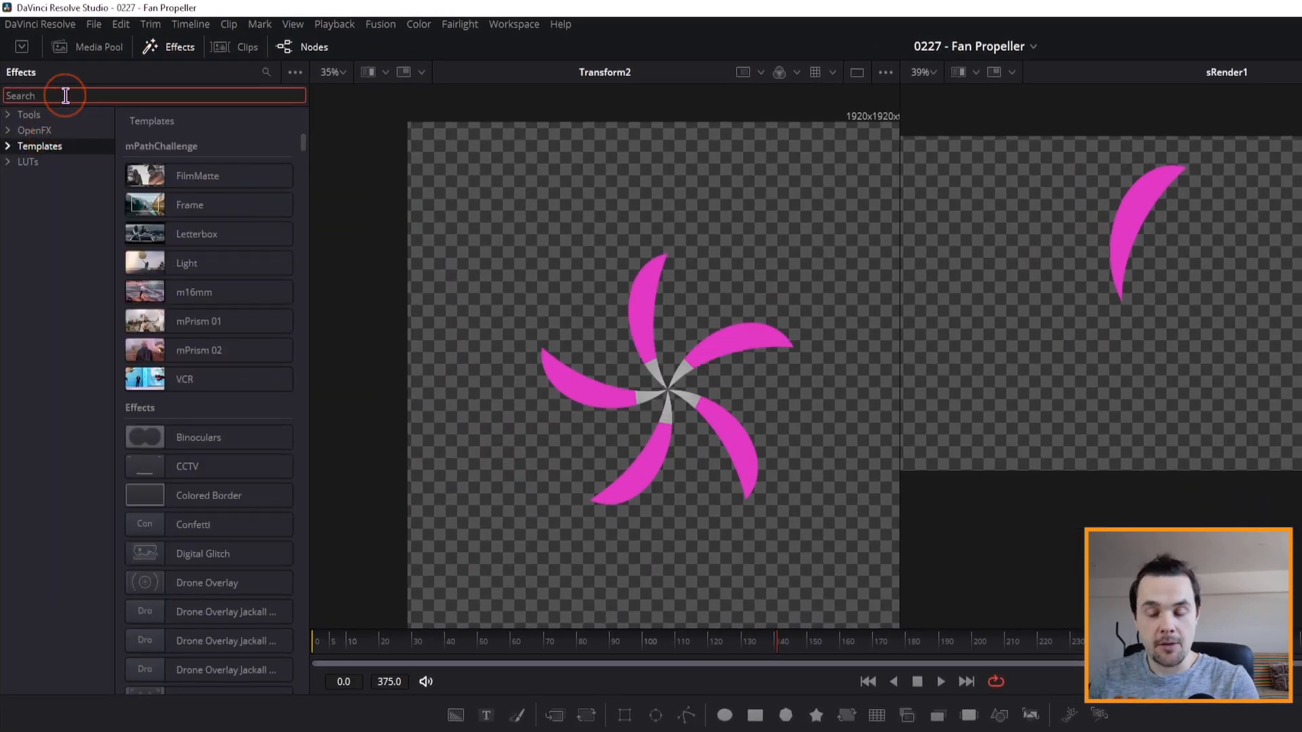
{"action": "type", "text": "flare"}
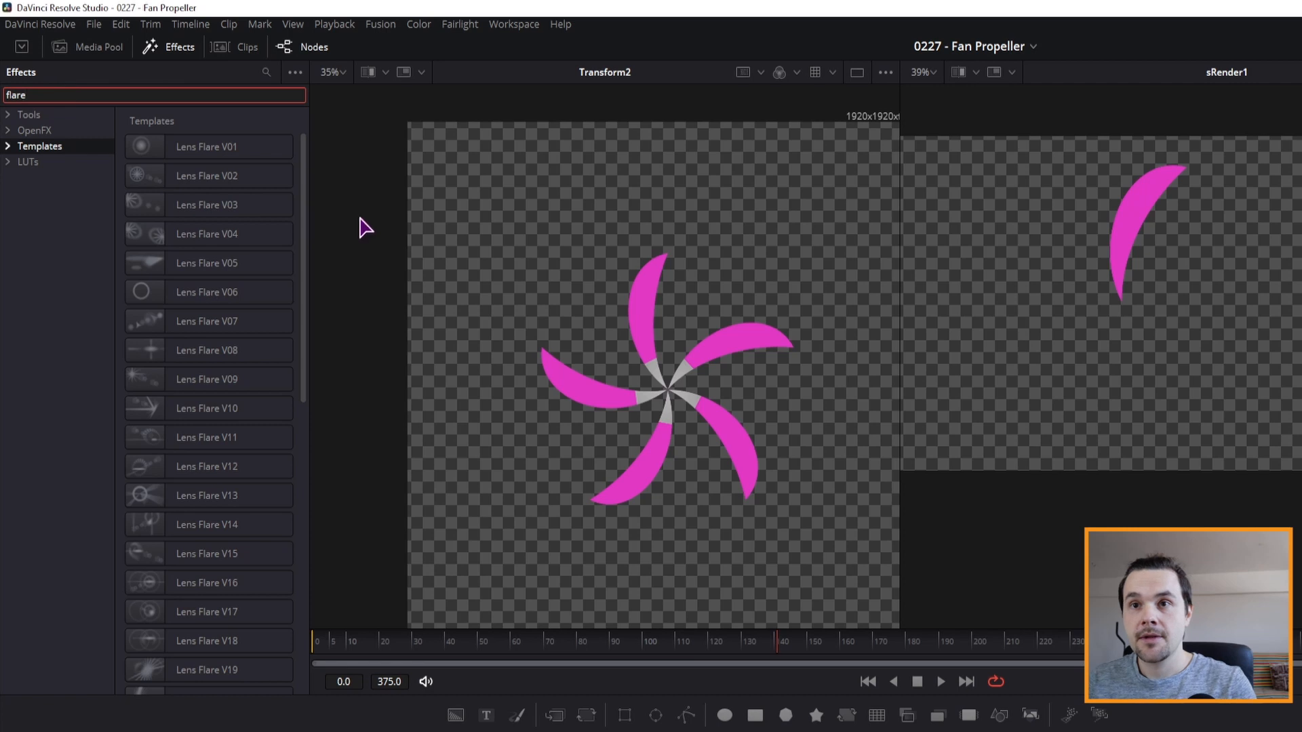
{"action": "scroll", "coordinate": [248, 319], "scroll_direction": "down", "scroll_amount": 5}
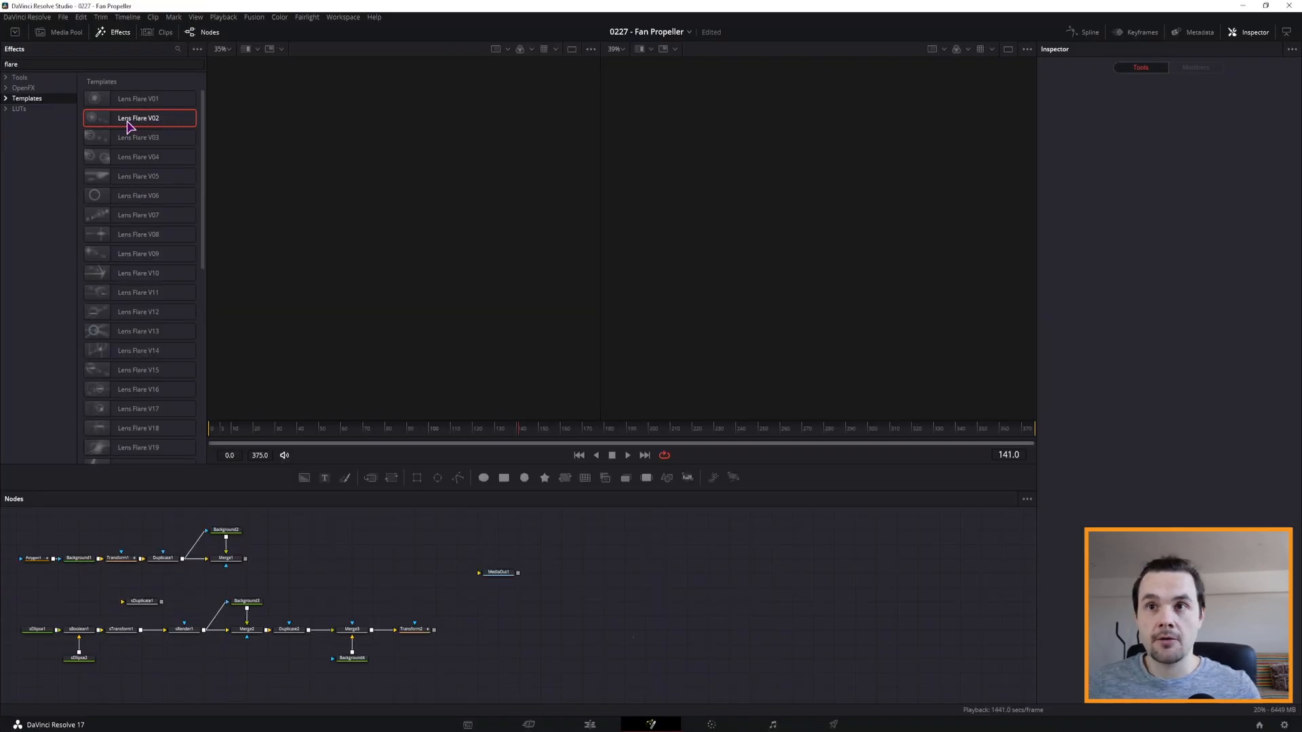
- Add a Lens Flare V02 node fed by a new Background and view it
{"action": "left_click_drag", "start_coordinate": [129, 125], "coordinate": [698, 617]}
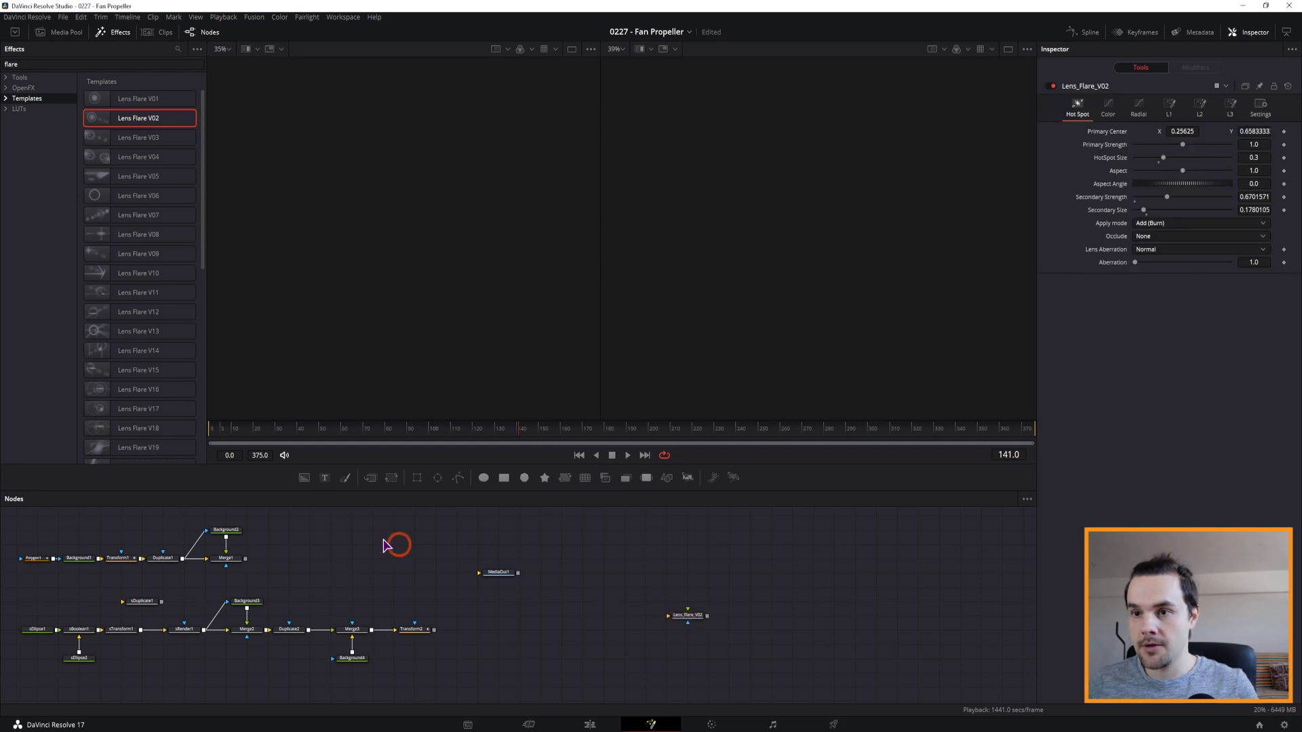
{"action": "left_click_drag", "start_coordinate": [303, 477], "coordinate": [668, 616]}
{"action": "left_click", "coordinate": [687, 616]}
{"action": "key", "text": "2"}
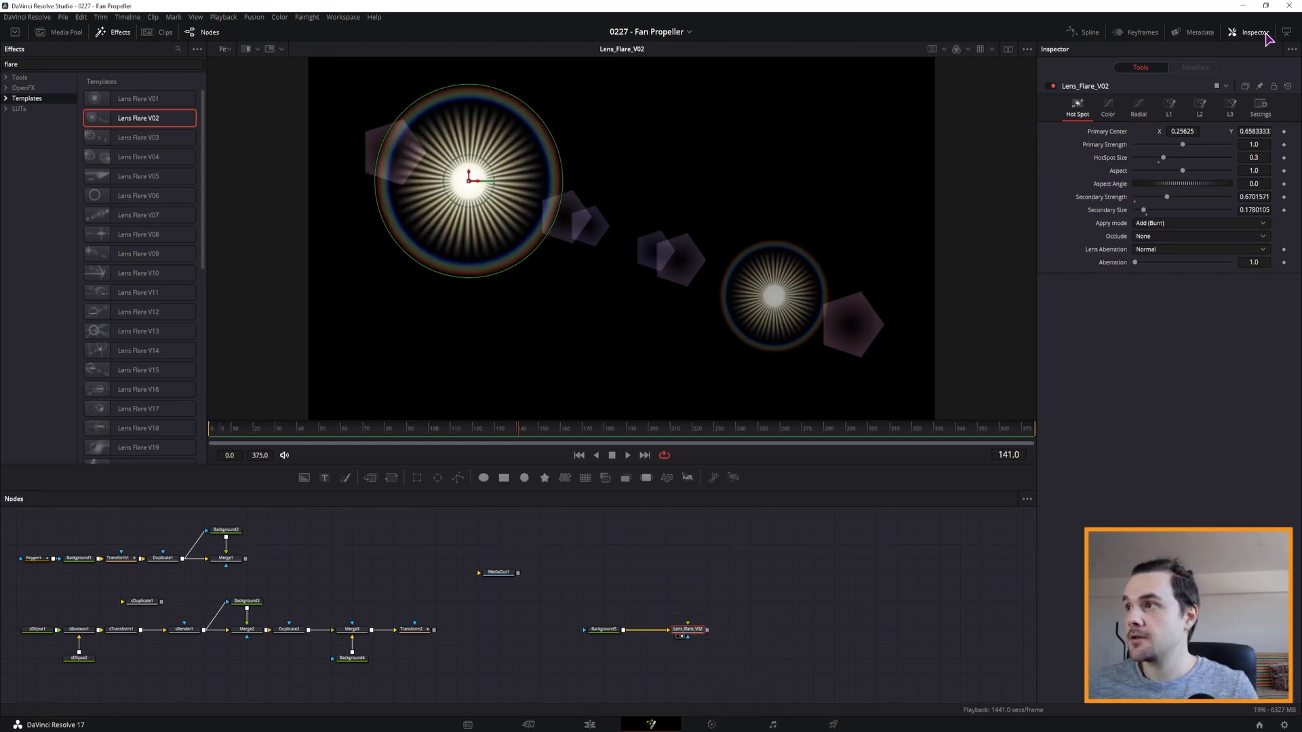
- Turn off all three L1 lens reflections of the flare and set its hot spot's Secondary Strength to 0.0
{"action": "left_click", "coordinate": [1265, 35]}
{"action": "left_click", "coordinate": [1265, 35]}
{"action": "left_click", "coordinate": [1169, 105]}
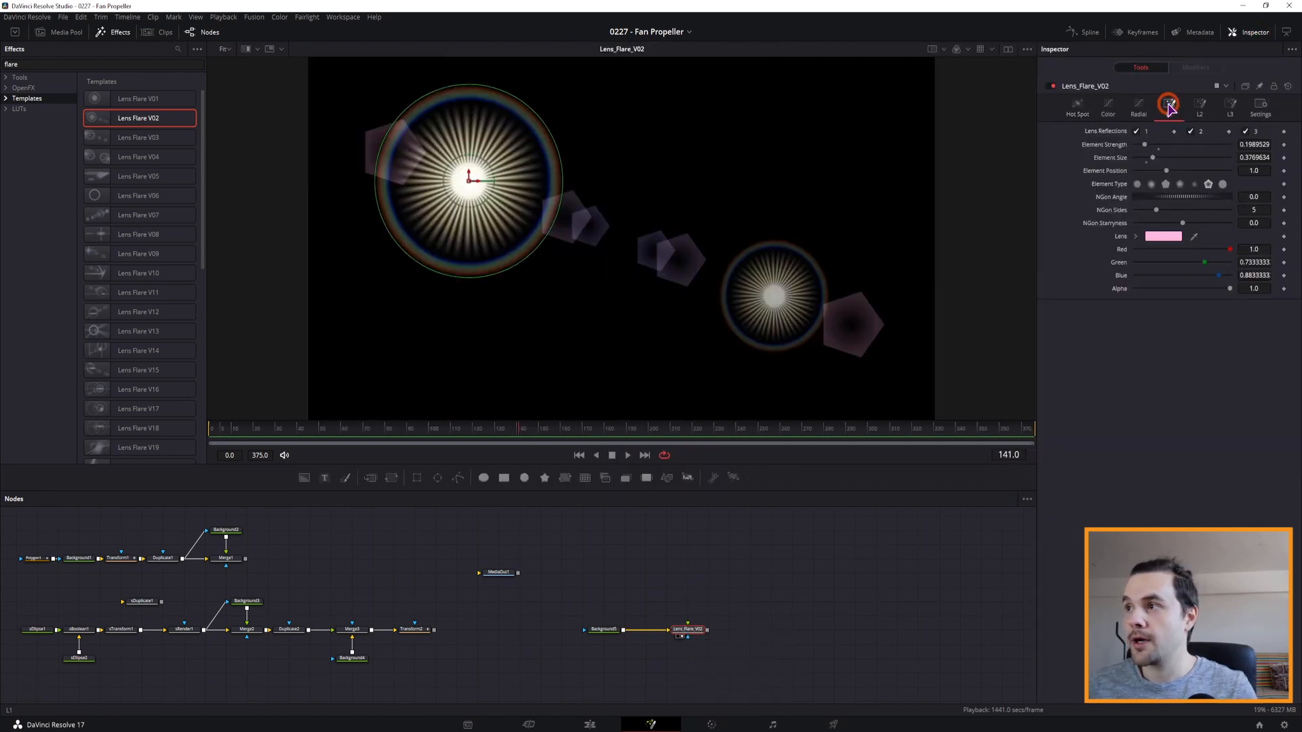
{"action": "left_click", "coordinate": [1136, 130]}
{"action": "left_click", "coordinate": [1191, 131]}
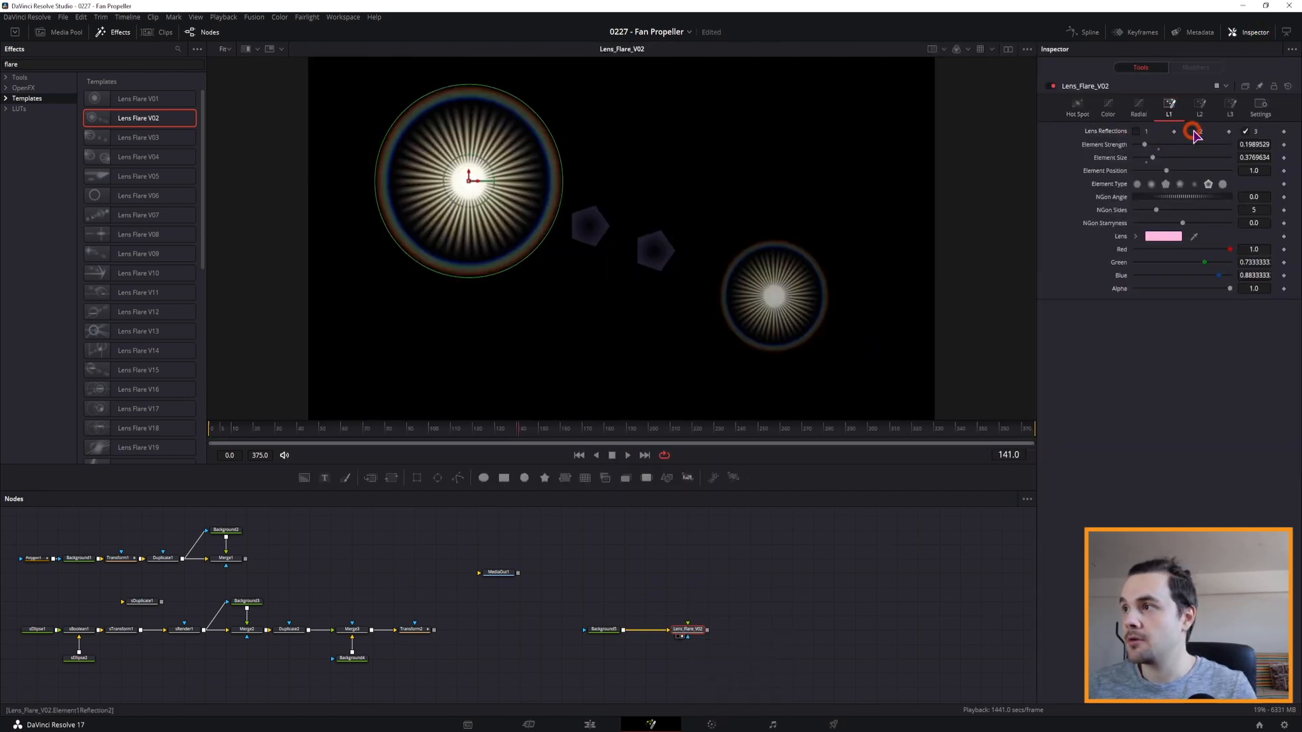
{"action": "left_click", "coordinate": [1249, 132]}
{"action": "left_click", "coordinate": [1075, 110]}
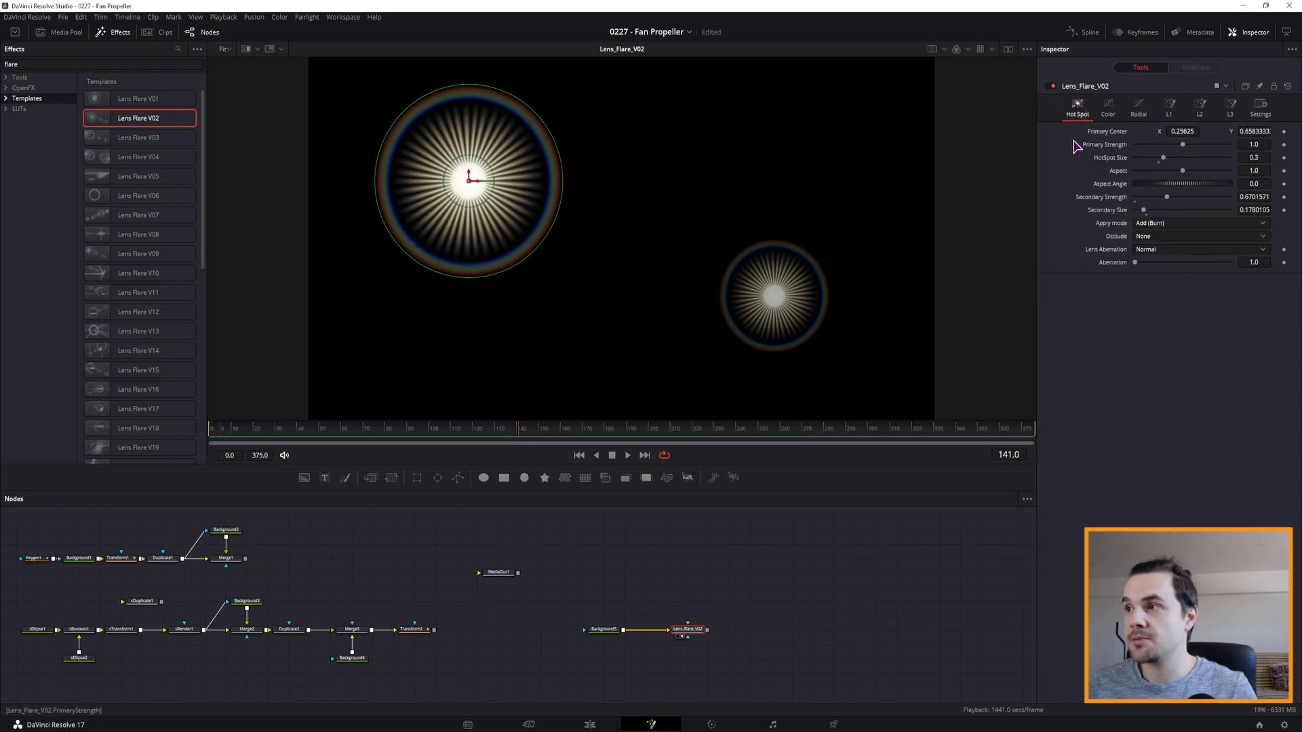
{"action": "left_click_drag", "start_coordinate": [1167, 197], "coordinate": [1116, 202]}
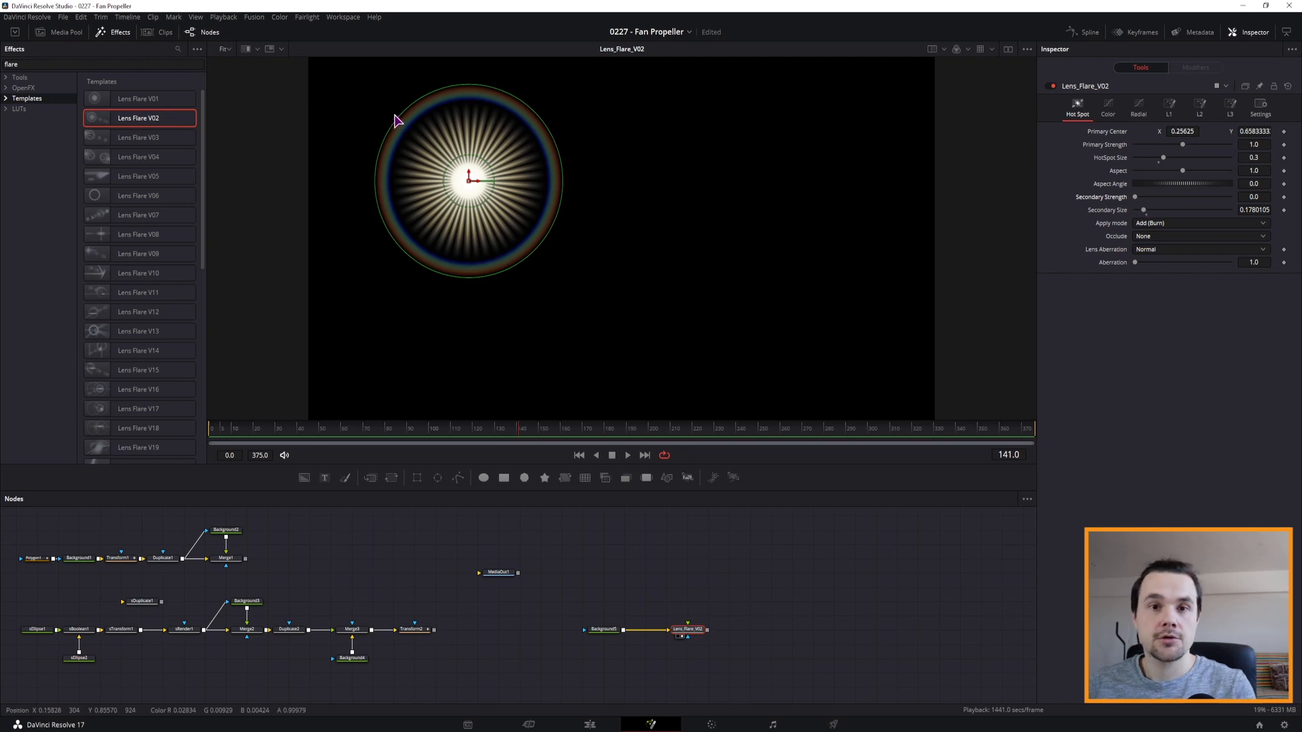
- Reset the lens flare's Primary Center to 0.5, 0.5 and reshape its radial density curve to a single dip
{"action": "double_click", "coordinate": [1113, 132]}
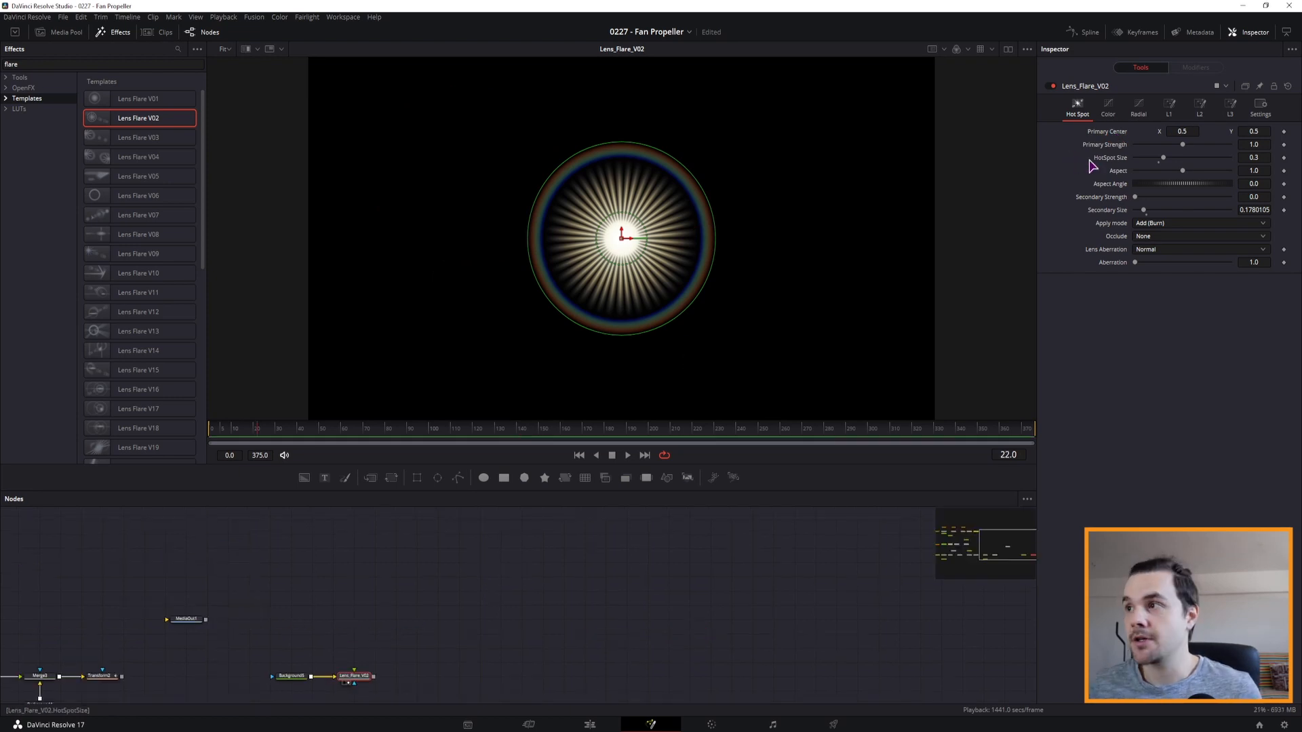
{"action": "left_click", "coordinate": [1111, 108]}
{"action": "left_click", "coordinate": [1138, 107]}
{"action": "left_click_drag", "start_coordinate": [1153, 283], "coordinate": [1156, 233]}
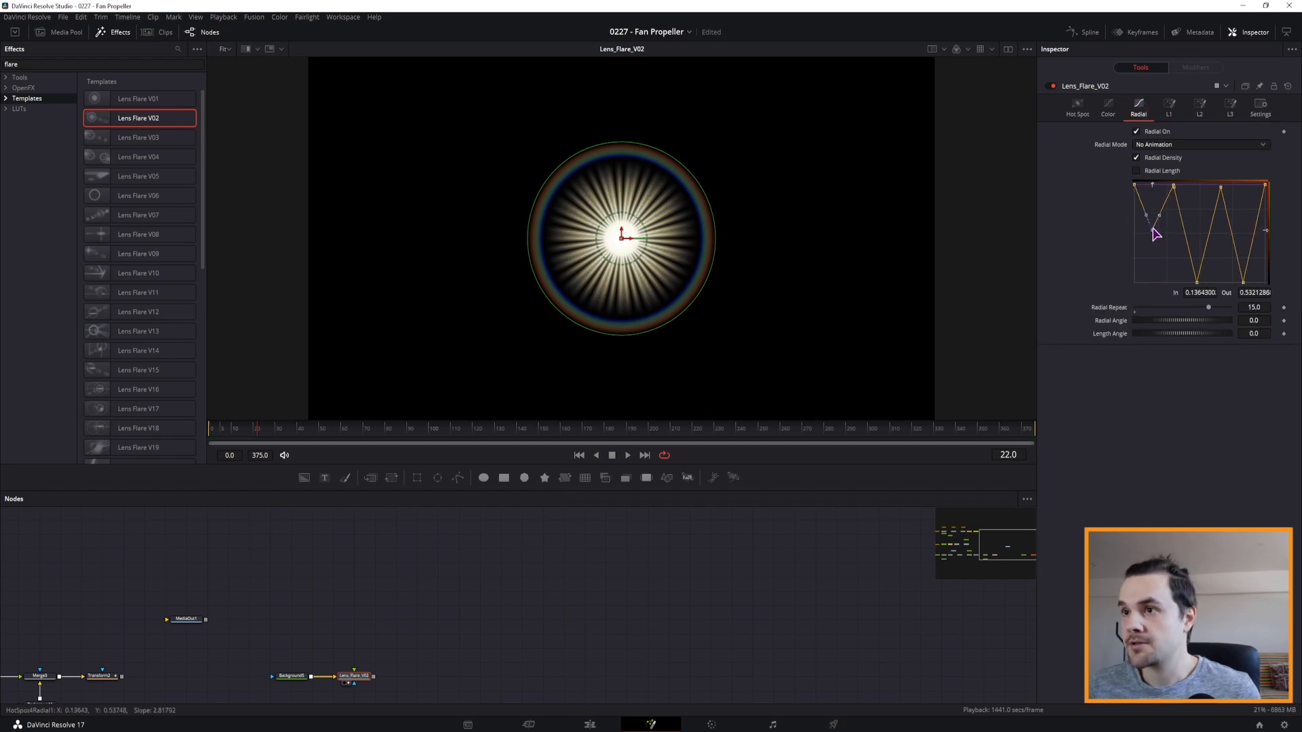
{"action": "left_click_drag", "start_coordinate": [1197, 282], "coordinate": [1214, 186]}
{"action": "left_click_drag", "start_coordinate": [1243, 282], "coordinate": [1229, 183]}
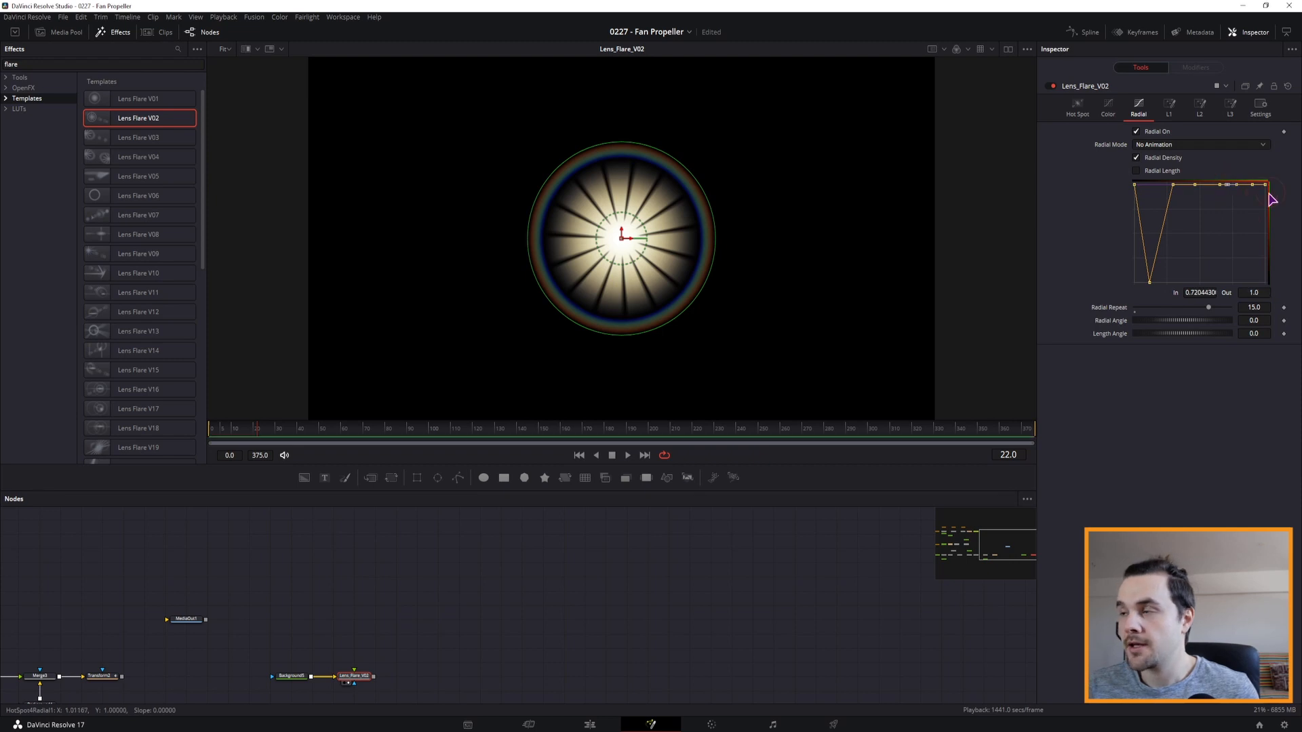
{"action": "left_click_drag", "start_coordinate": [1147, 283], "coordinate": [1148, 272]}
- Set the lens flare's Radial Repeat to 5
{"action": "left_click_drag", "start_coordinate": [1209, 308], "coordinate": [1161, 311]}
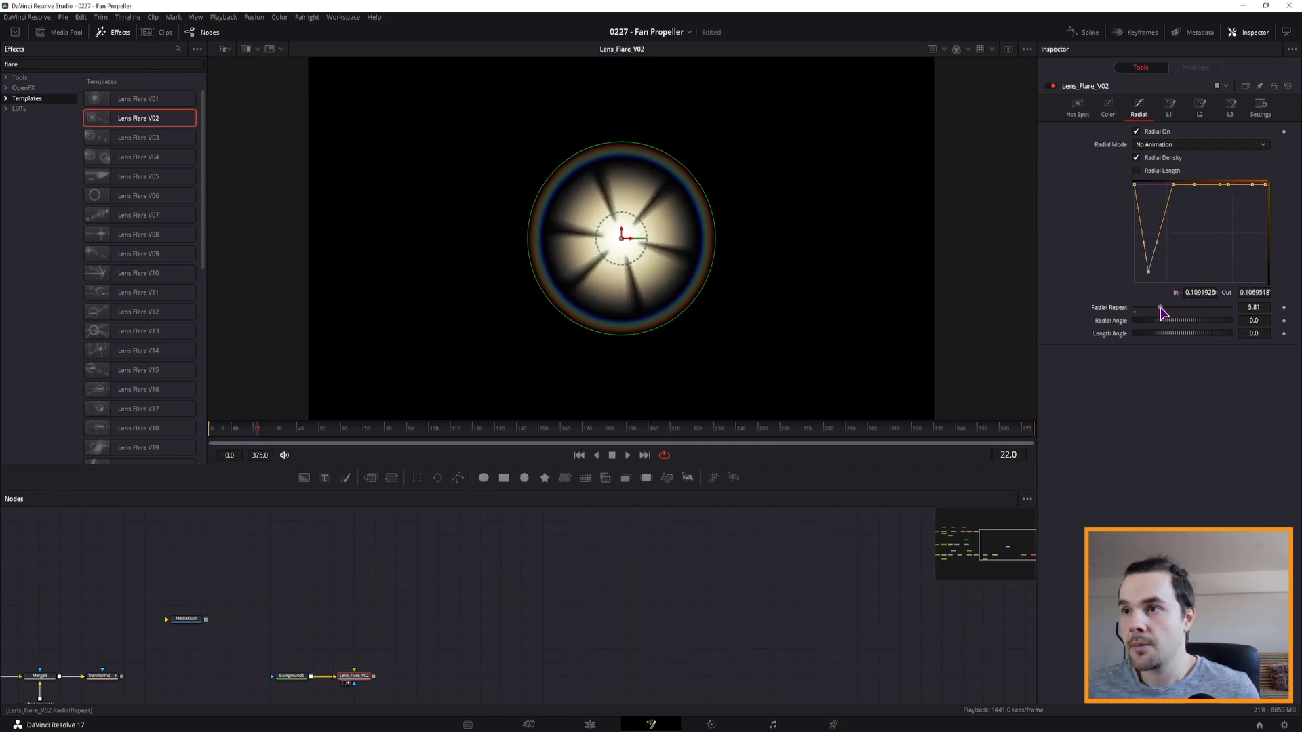
{"action": "double_click", "coordinate": [1253, 307]}
{"action": "type", "text": "5"}
{"action": "key", "text": "Return"}
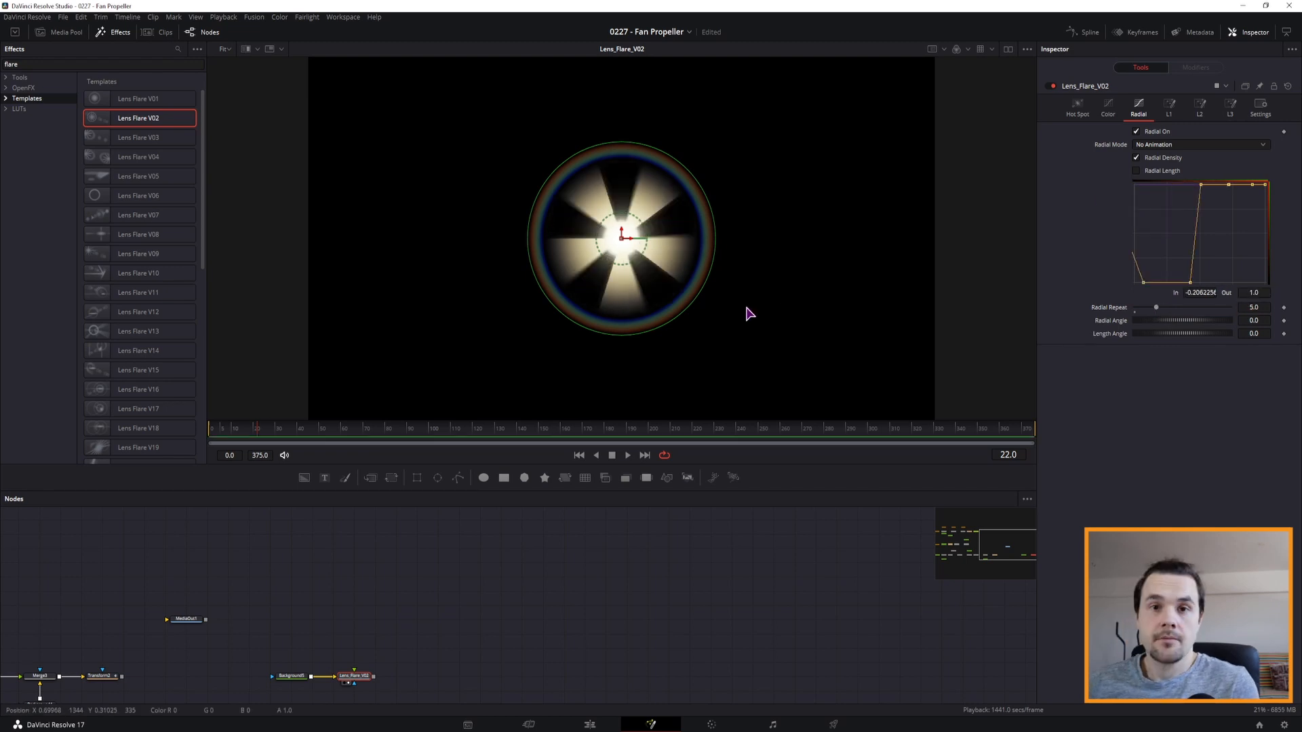
- Flatten the start of the flare's color curves to remove the rainbow ring, and slope its radial density curve for one-sided blade shading
{"action": "left_click", "coordinate": [1108, 107]}
{"action": "left_click_drag", "start_coordinate": [1158, 282], "coordinate": [1159, 277]}
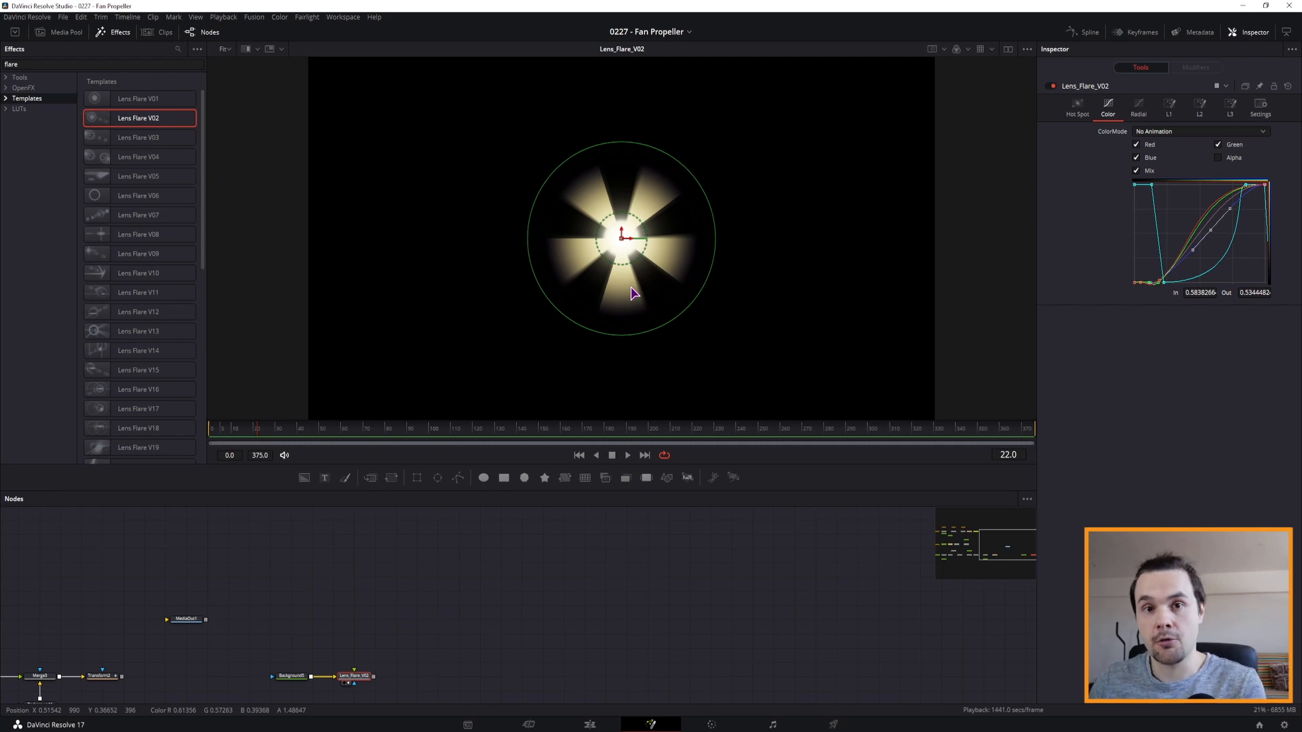
{"action": "left_click", "coordinate": [1139, 107]}
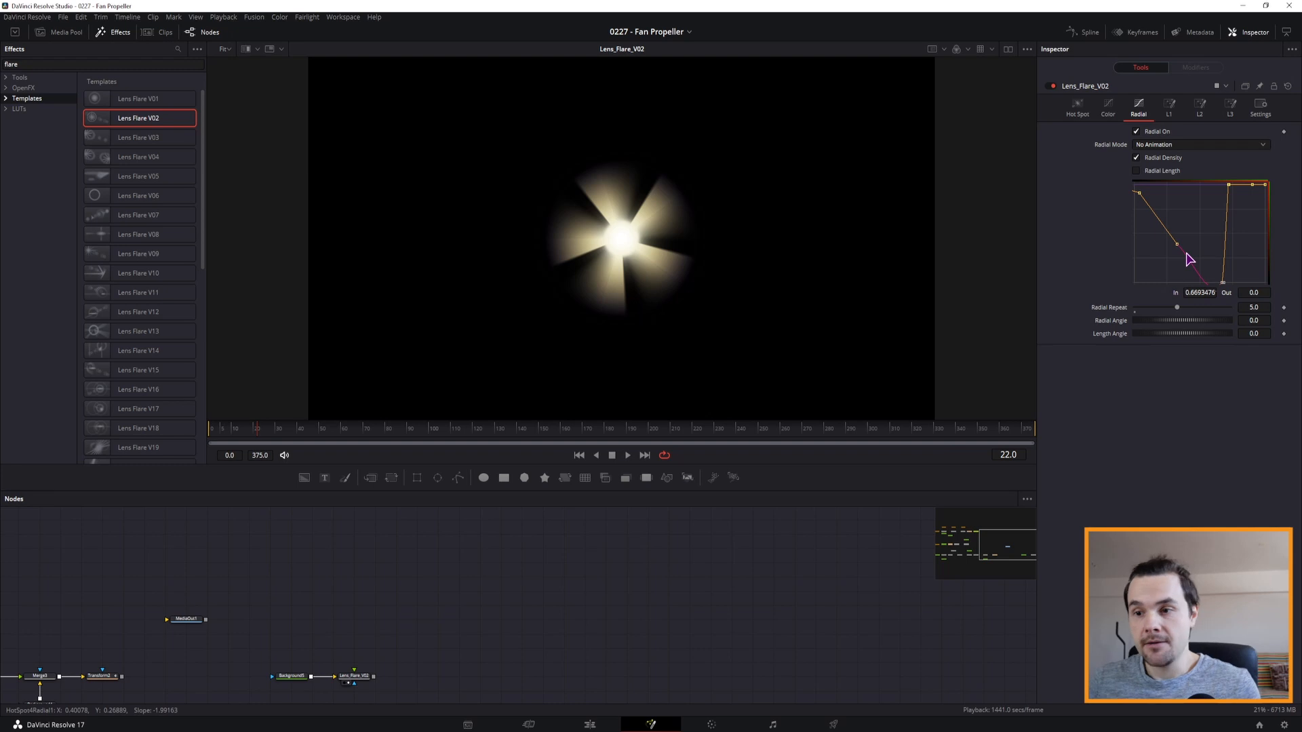
- Add a new Background node and merge the lens flare over it, with the flare as the foreground input
{"action": "left_click", "coordinate": [455, 642]}
{"action": "left_click_drag", "start_coordinate": [461, 674], "coordinate": [440, 649]}
{"action": "left_click_drag", "start_coordinate": [304, 478], "coordinate": [324, 507]}
{"action": "left_click_drag", "start_coordinate": [390, 678], "coordinate": [394, 680]}
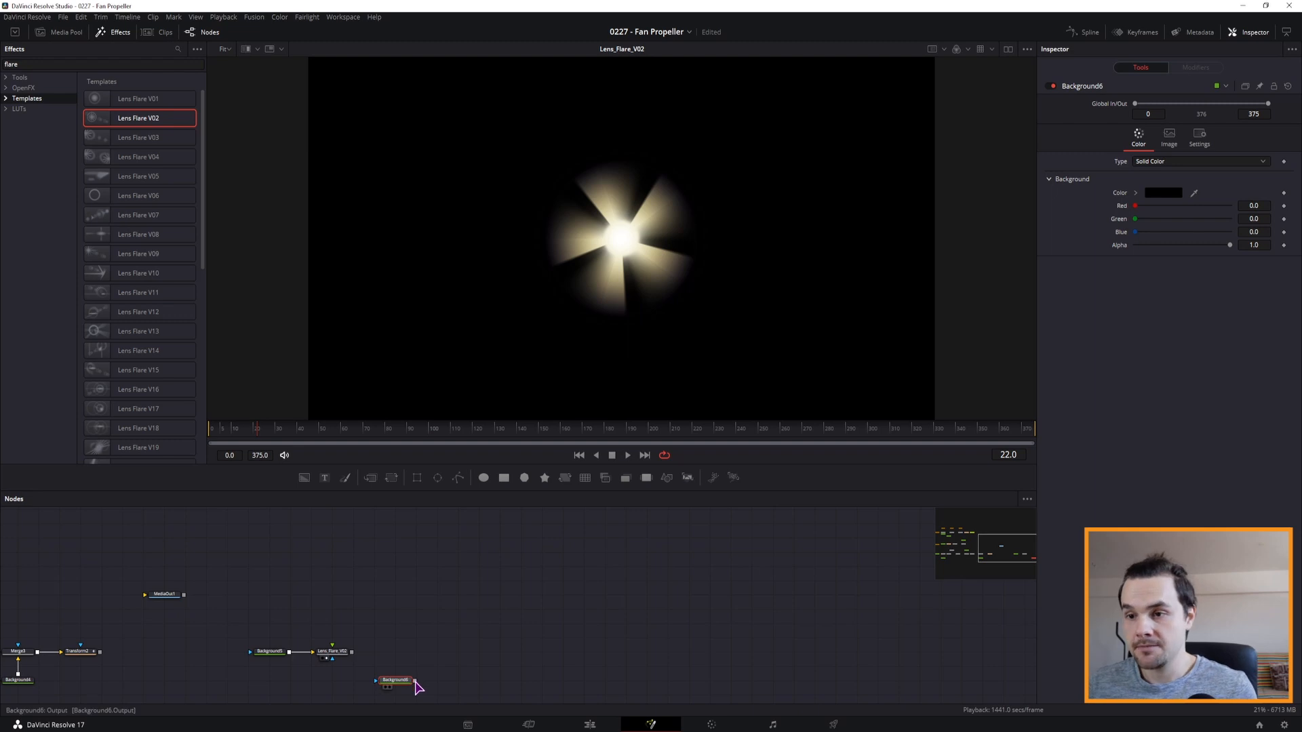
{"action": "left_click_drag", "start_coordinate": [416, 681], "coordinate": [351, 651]}
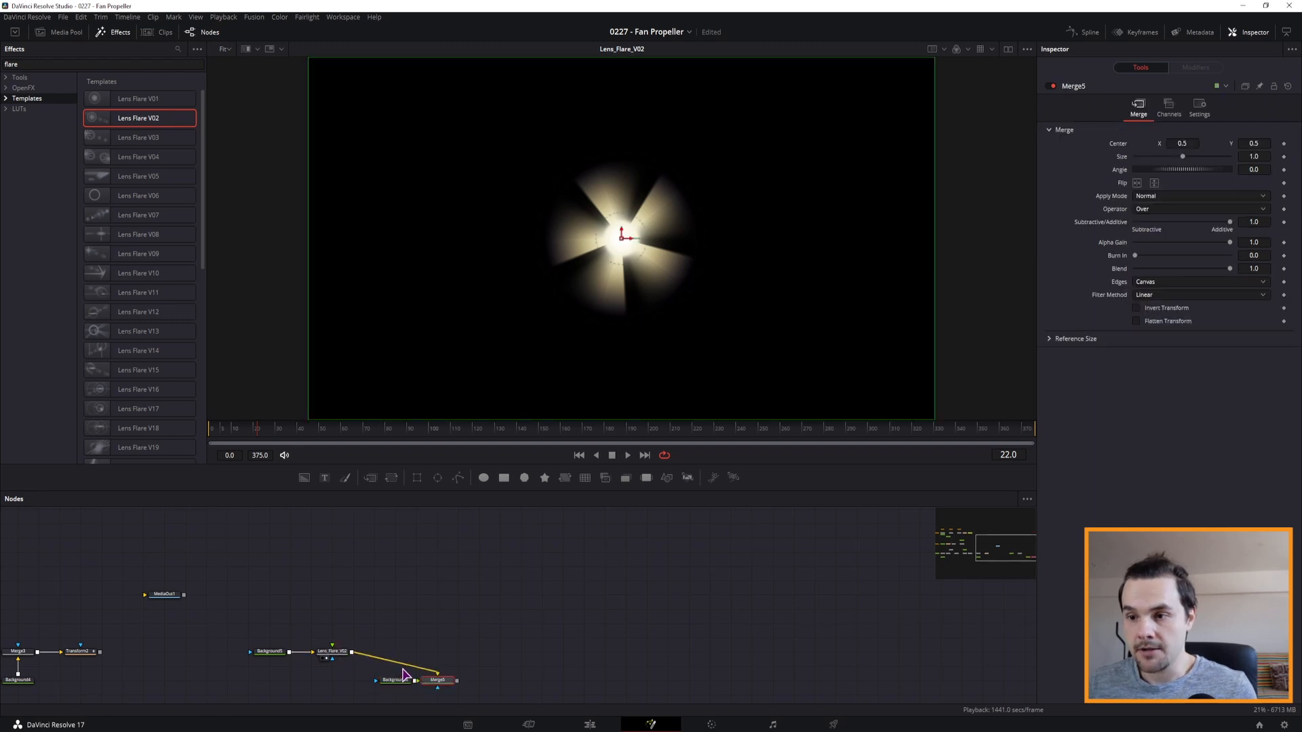
{"action": "left_click_drag", "start_coordinate": [431, 679], "coordinate": [393, 652]}
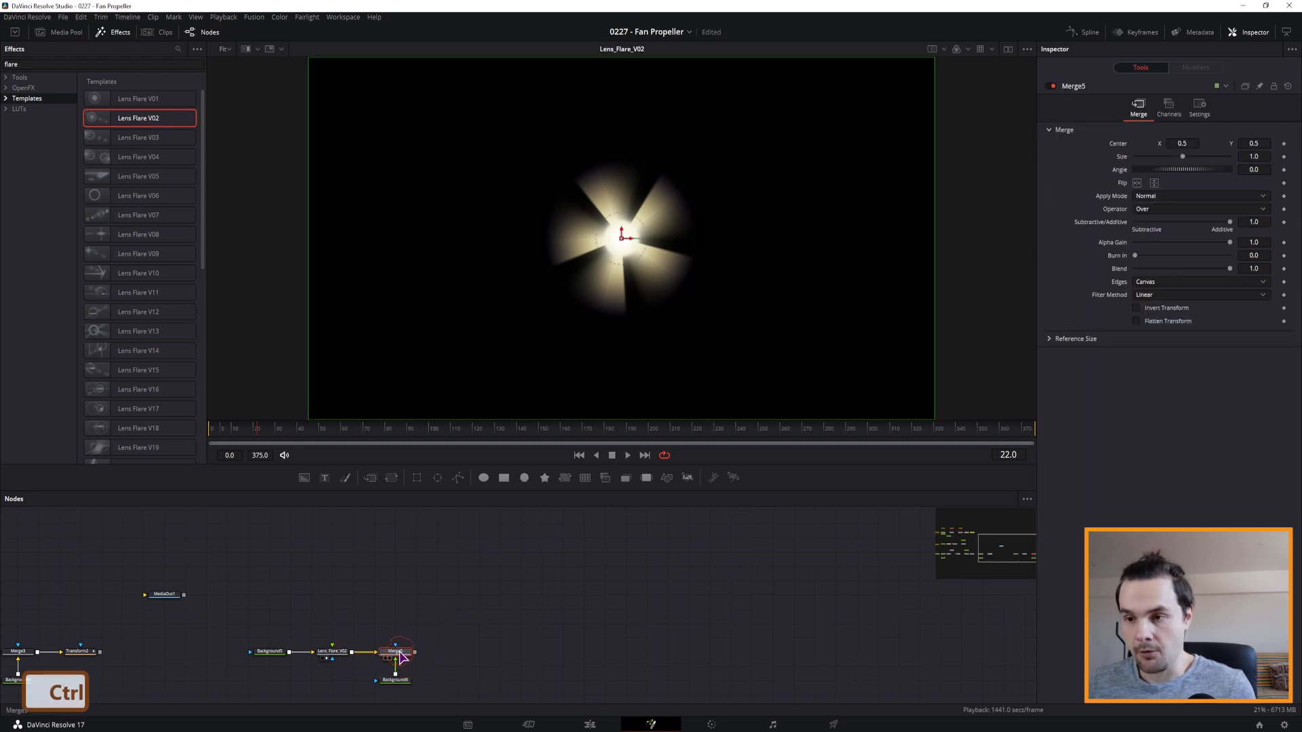
{"action": "key", "text": "ctrl+t"}
- Set the Alpha of the merge's background to 0.0 and view the merge result
{"action": "left_click", "coordinate": [395, 681]}
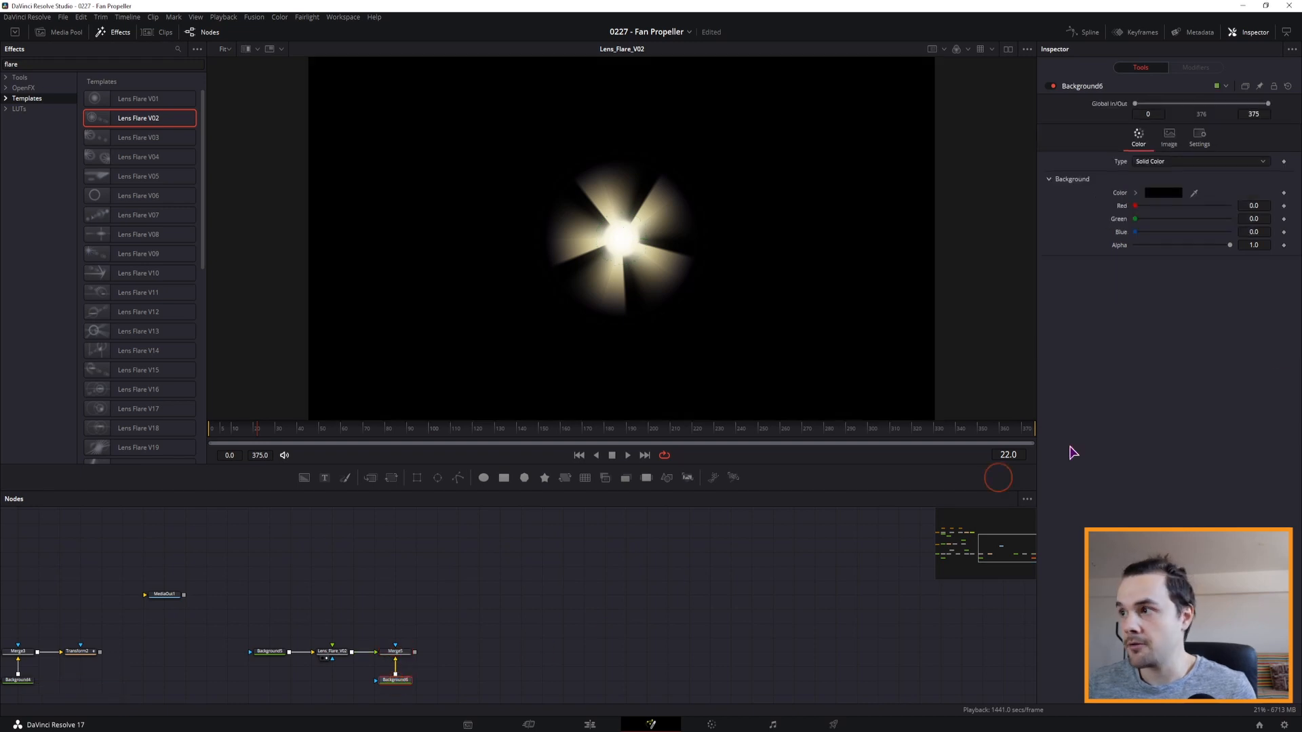
{"action": "left_click_drag", "start_coordinate": [1231, 245], "coordinate": [1137, 247]}
{"action": "left_click", "coordinate": [395, 653]}
{"action": "key", "text": "2"}
{"action": "left_click", "coordinate": [399, 680]}
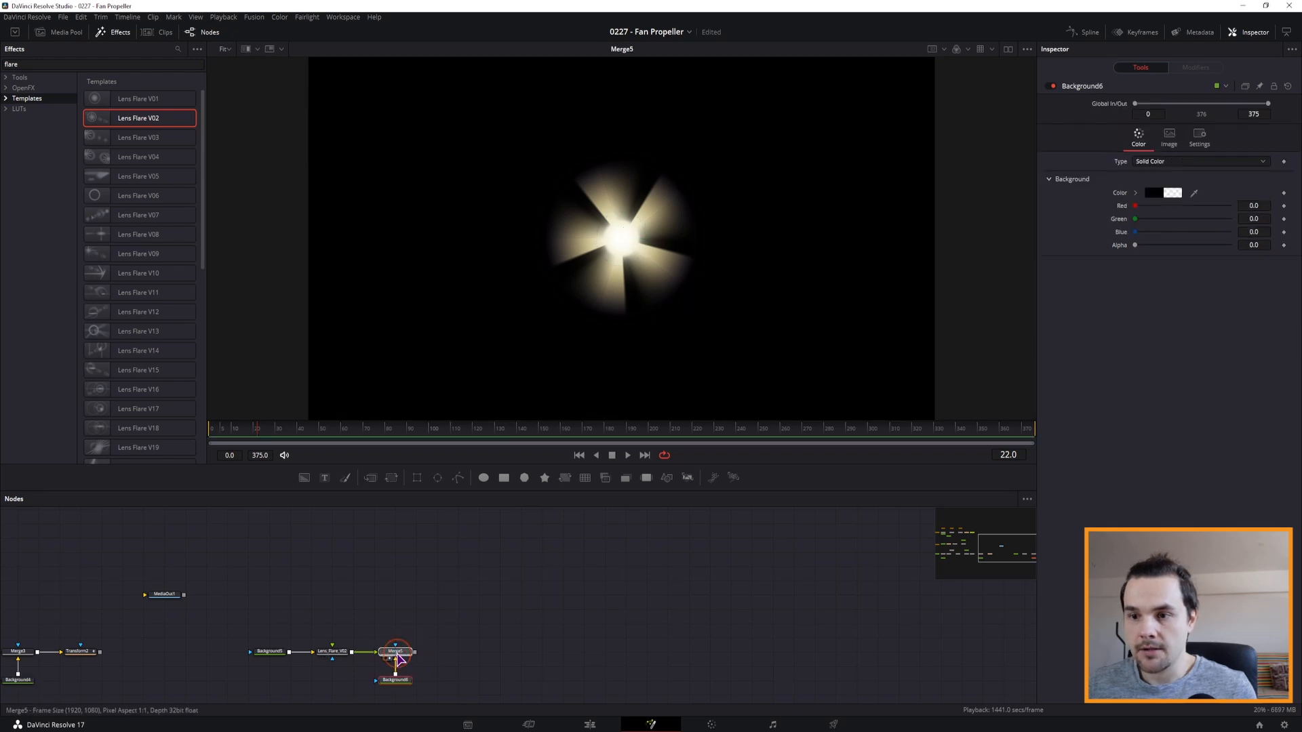
{"action": "left_click", "coordinate": [399, 653]}
{"action": "left_click", "coordinate": [336, 653]}
{"action": "left_click", "coordinate": [399, 653]}
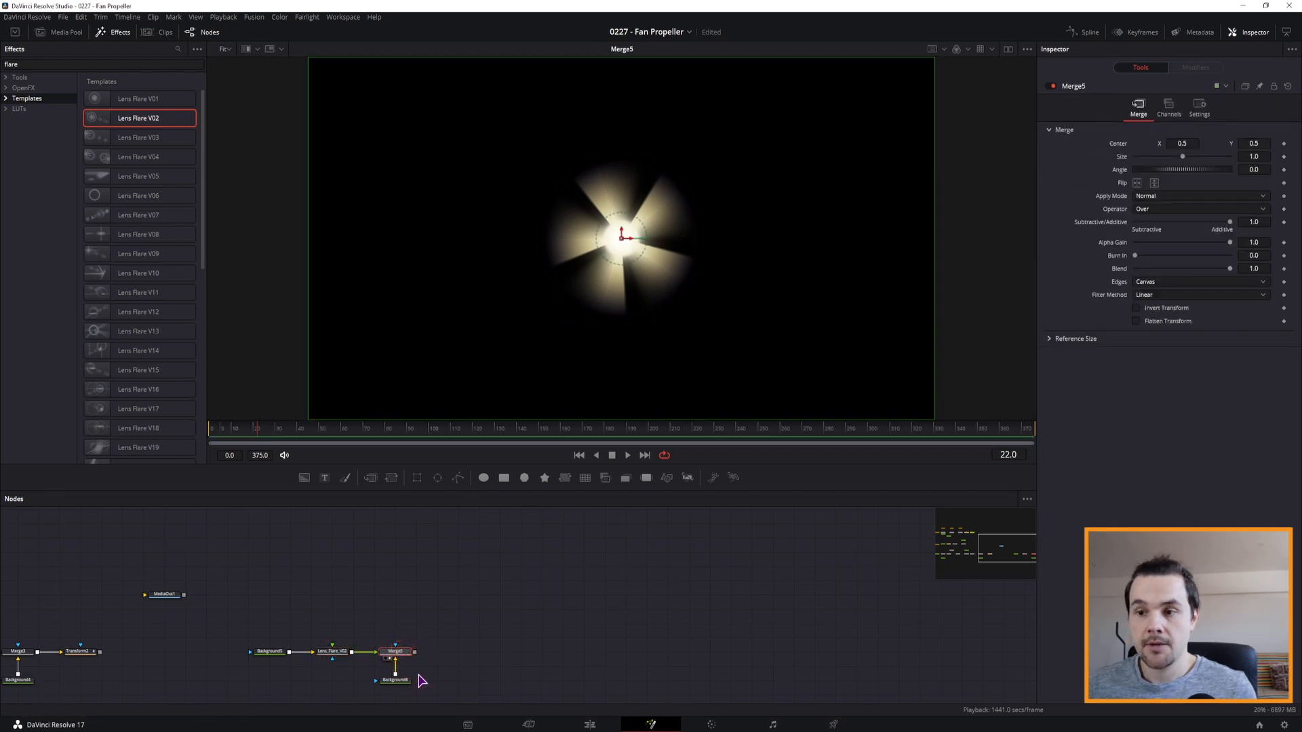
- Insert a Bitmap node between the lens flare and Merge5 and set its Channel to Red
{"action": "left_click", "coordinate": [400, 680], "text": "ctrl"}
{"action": "left_click_drag", "start_coordinate": [393, 654], "coordinate": [477, 657]}
{"action": "left_click", "coordinate": [335, 653]}
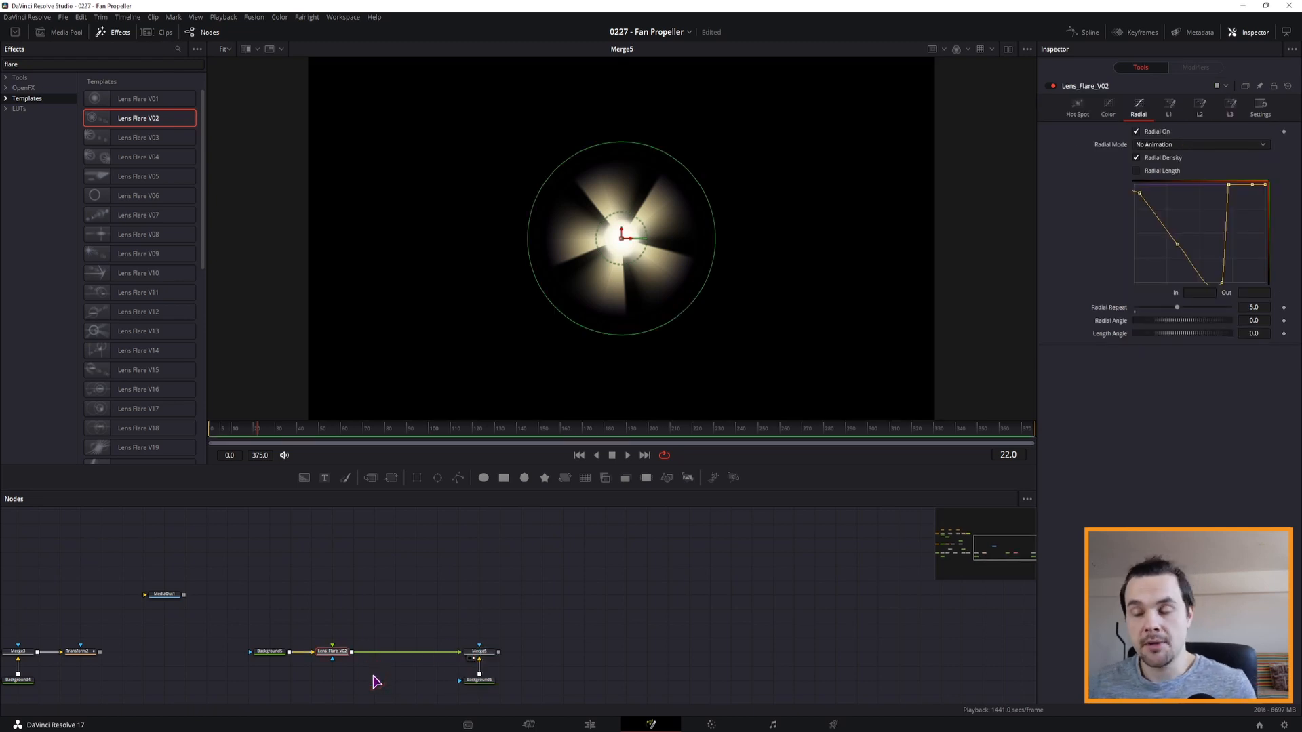
{"action": "key", "text": "ctrl+space"}
{"action": "type", "text": "tra"}
{"action": "type", "text": "bit"}
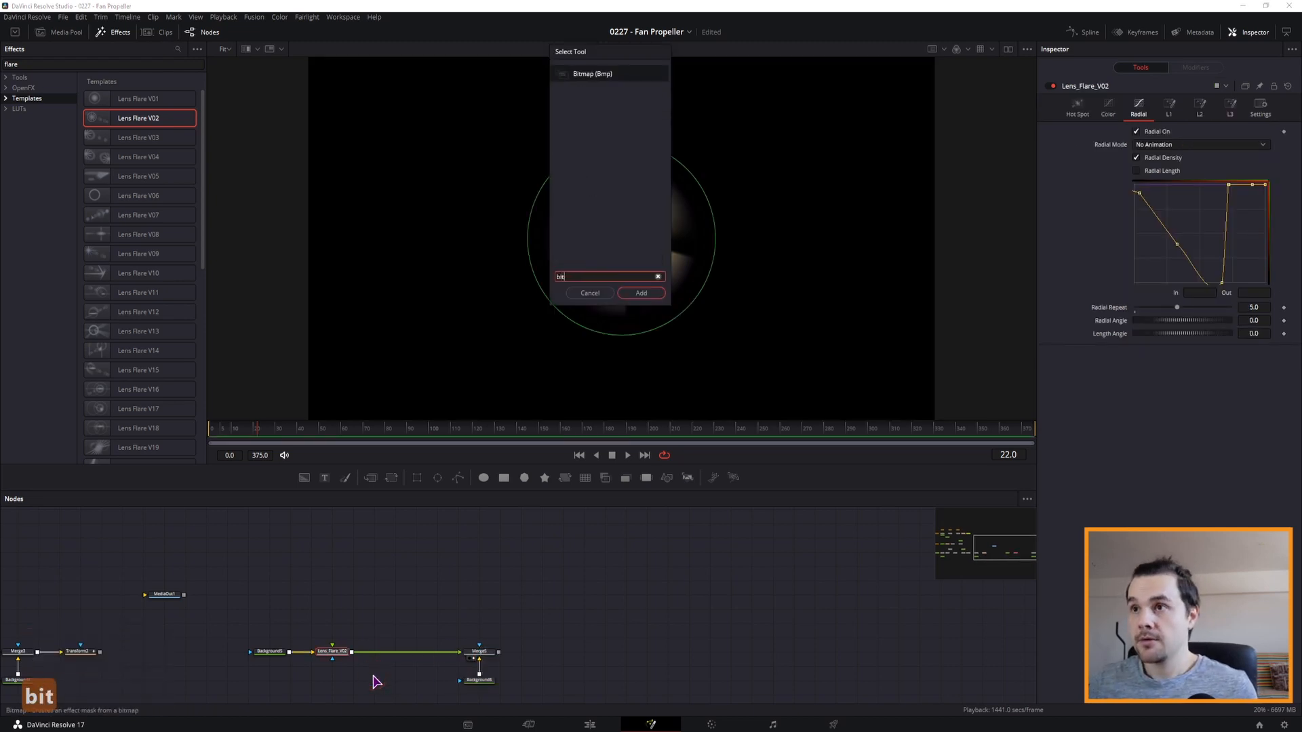
{"action": "key", "text": "Return"}
{"action": "mouse_move", "coordinate": [346, 630]}
{"action": "left_mouse_down"}
{"action": "mouse_move", "coordinate": [390, 656]}
{"action": "mouse_move", "coordinate": [334, 651]}
{"action": "left_mouse_up"}
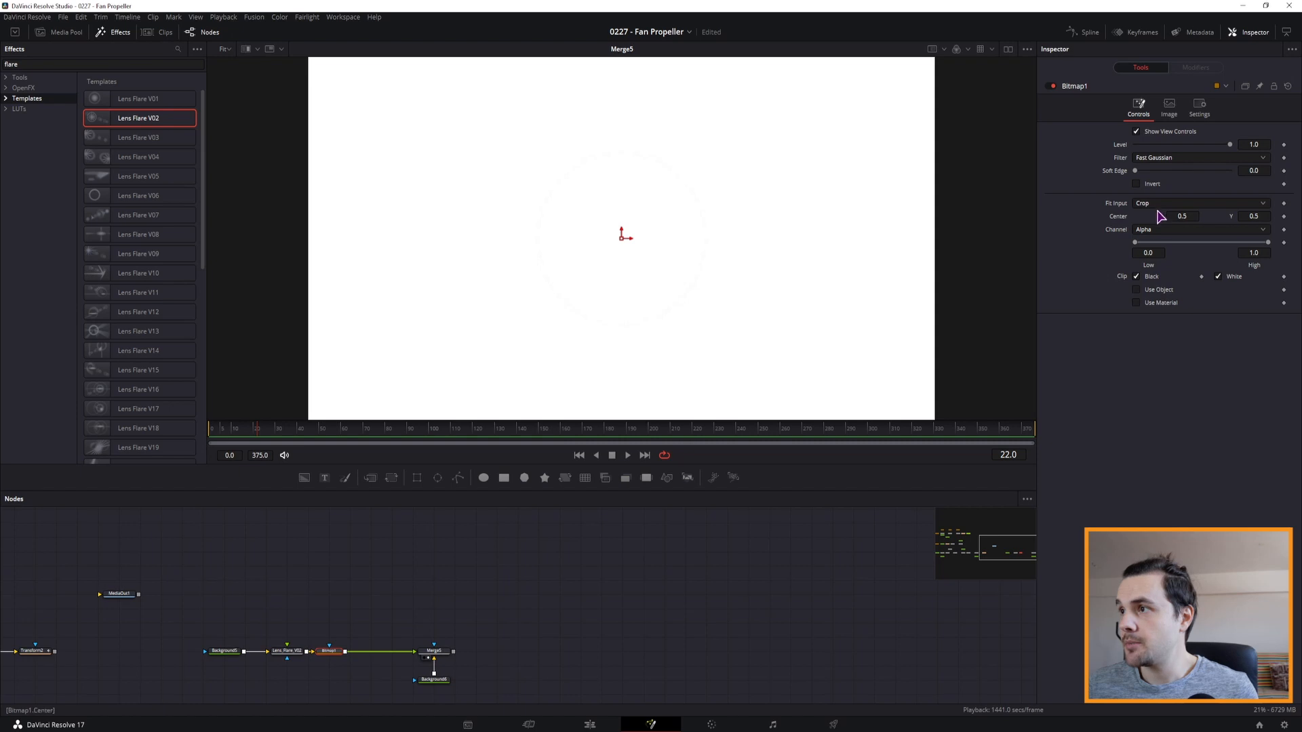
{"action": "left_click", "coordinate": [1167, 232]}
{"action": "left_click", "coordinate": [1150, 245]}
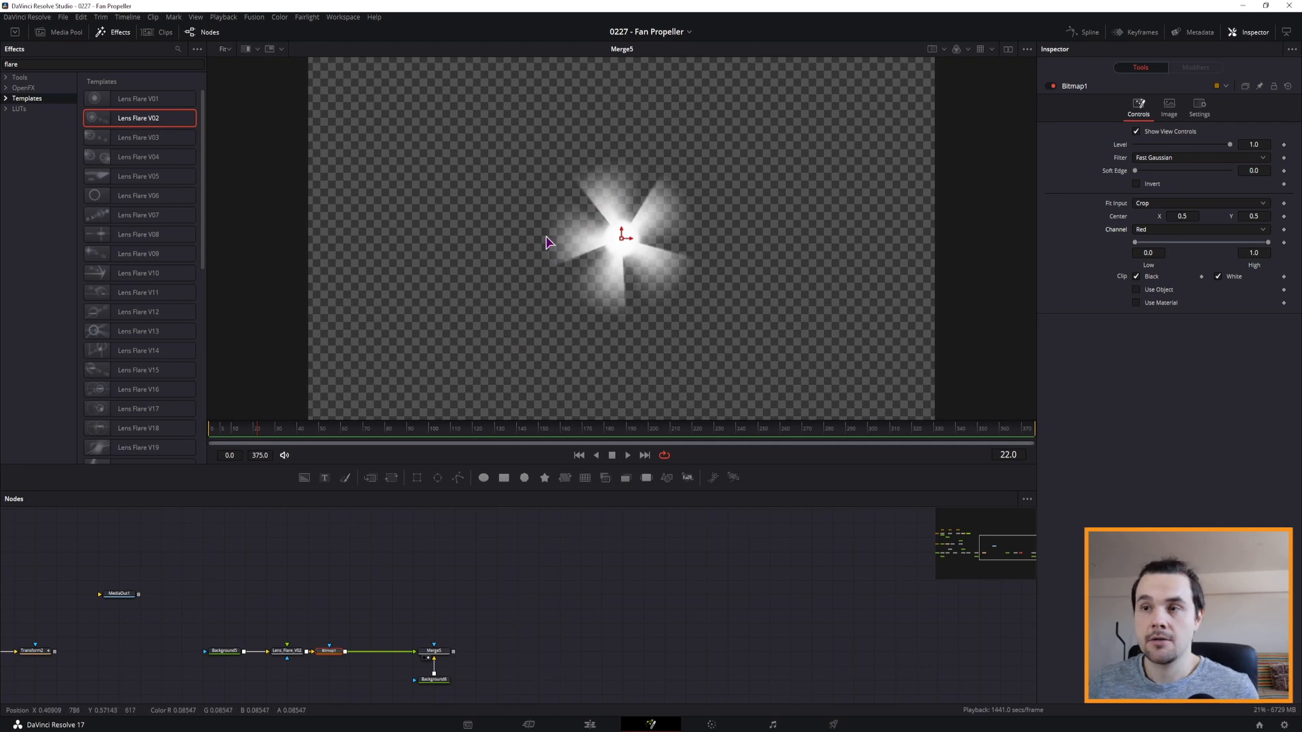
- Set Background6's Alpha to 1.0, and merge the Merge5 result as foreground over a new Background with zero alpha
{"action": "left_click", "coordinate": [349, 663]}
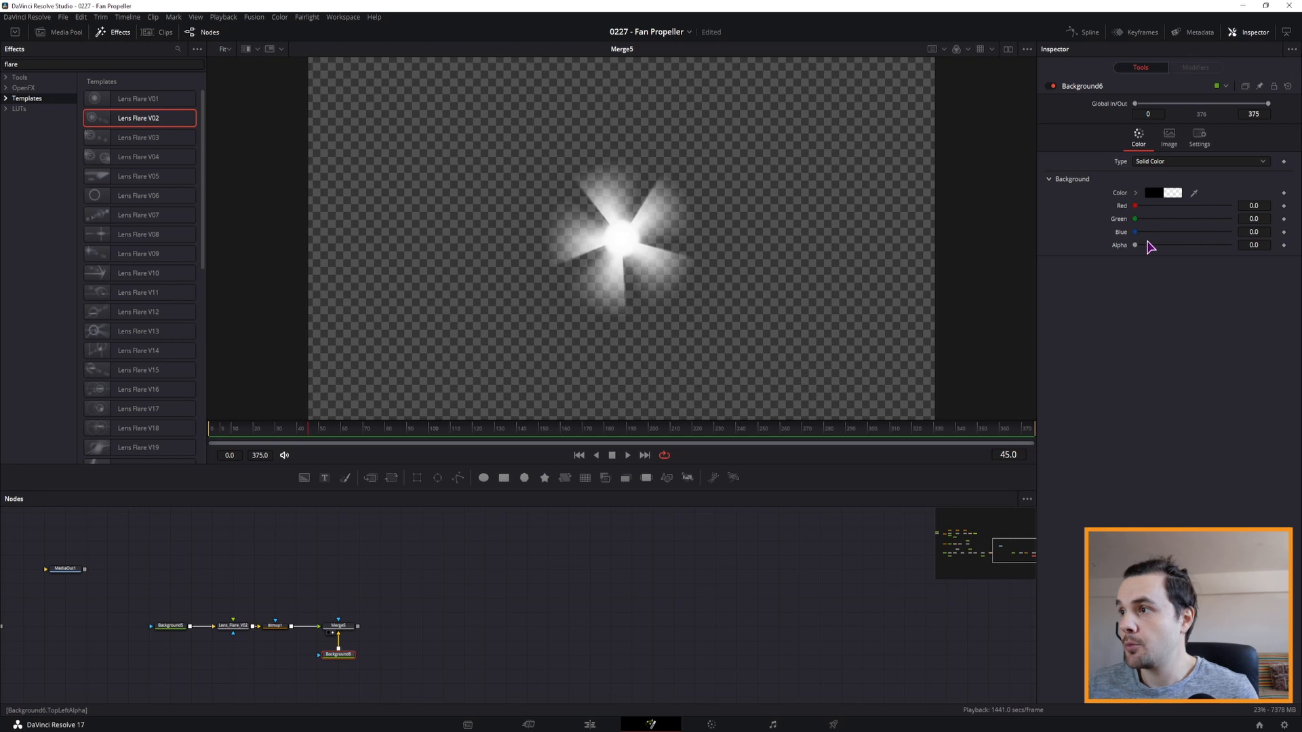
{"action": "left_click_drag", "start_coordinate": [1134, 245], "coordinate": [1300, 256]}
{"action": "left_click", "coordinate": [391, 631]}
{"action": "left_click_drag", "start_coordinate": [304, 477], "coordinate": [327, 514]}
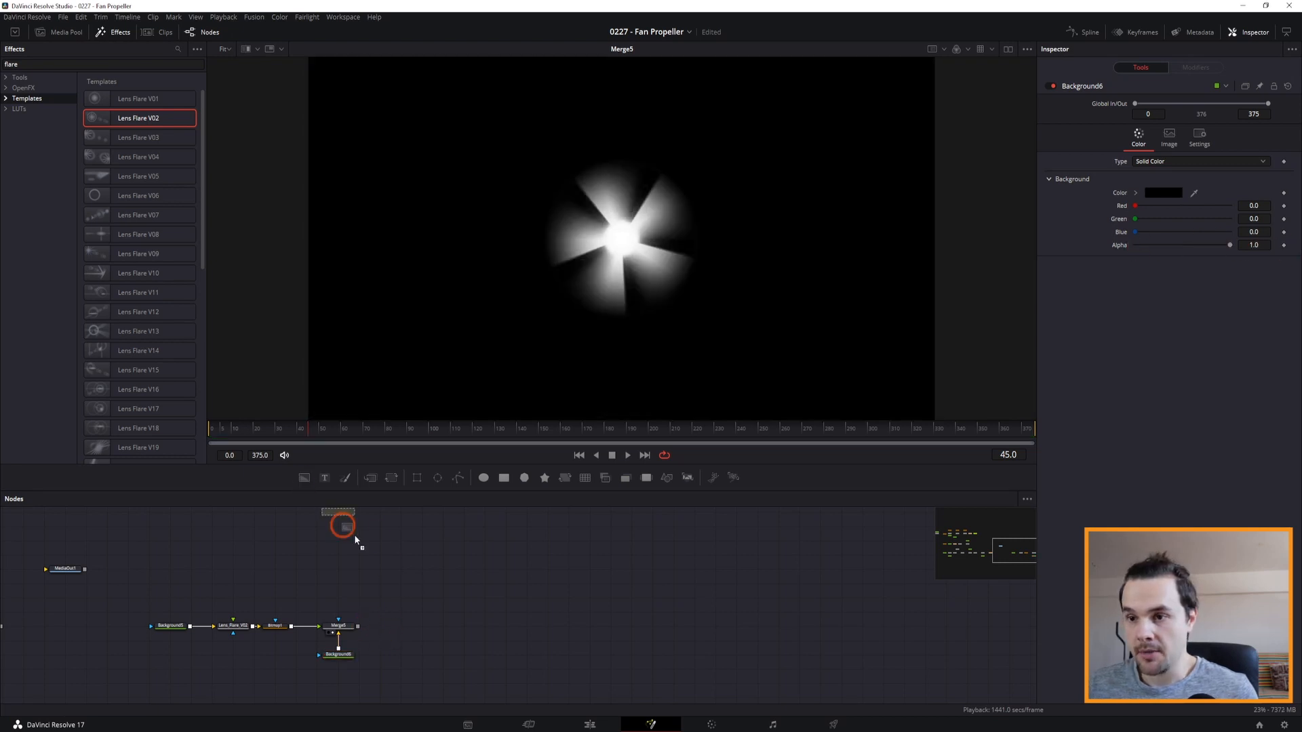
{"action": "left_click_drag", "start_coordinate": [393, 633], "coordinate": [358, 626]}
{"action": "left_click_drag", "start_coordinate": [434, 661], "coordinate": [409, 631]}
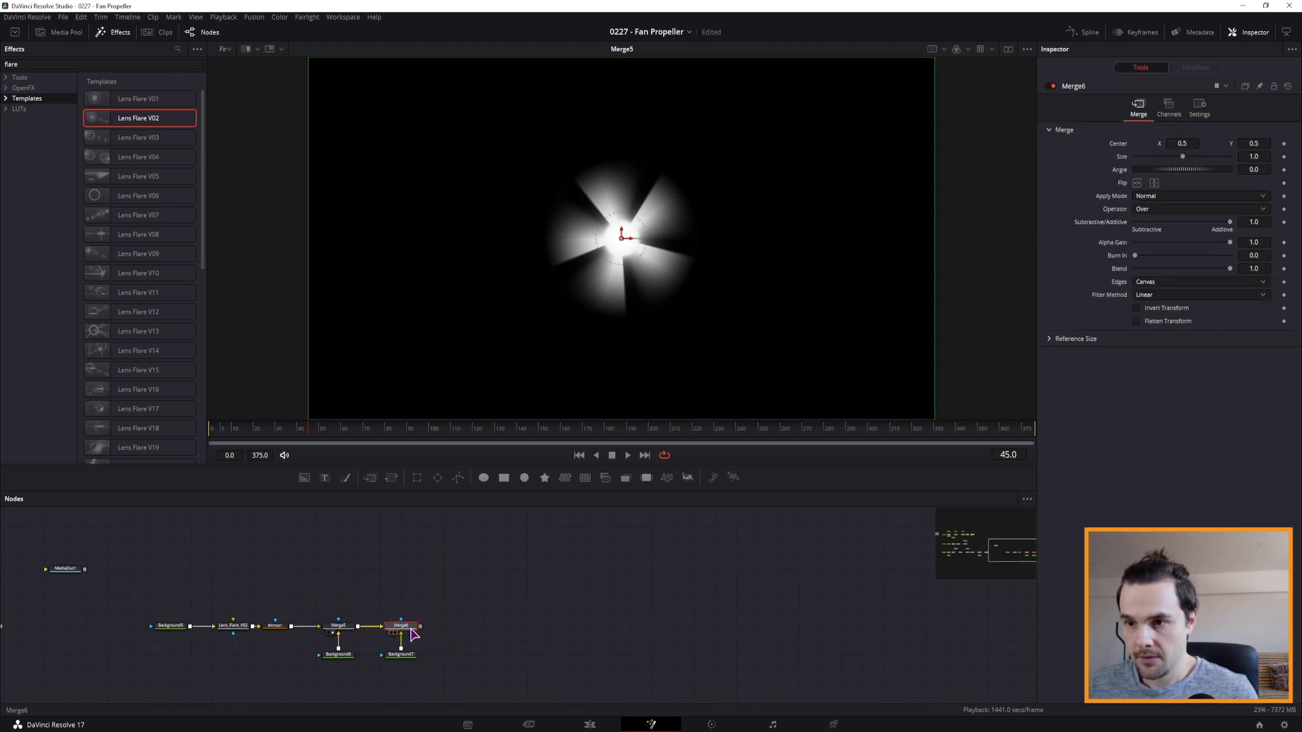
{"action": "key", "text": "ctrl+t"}
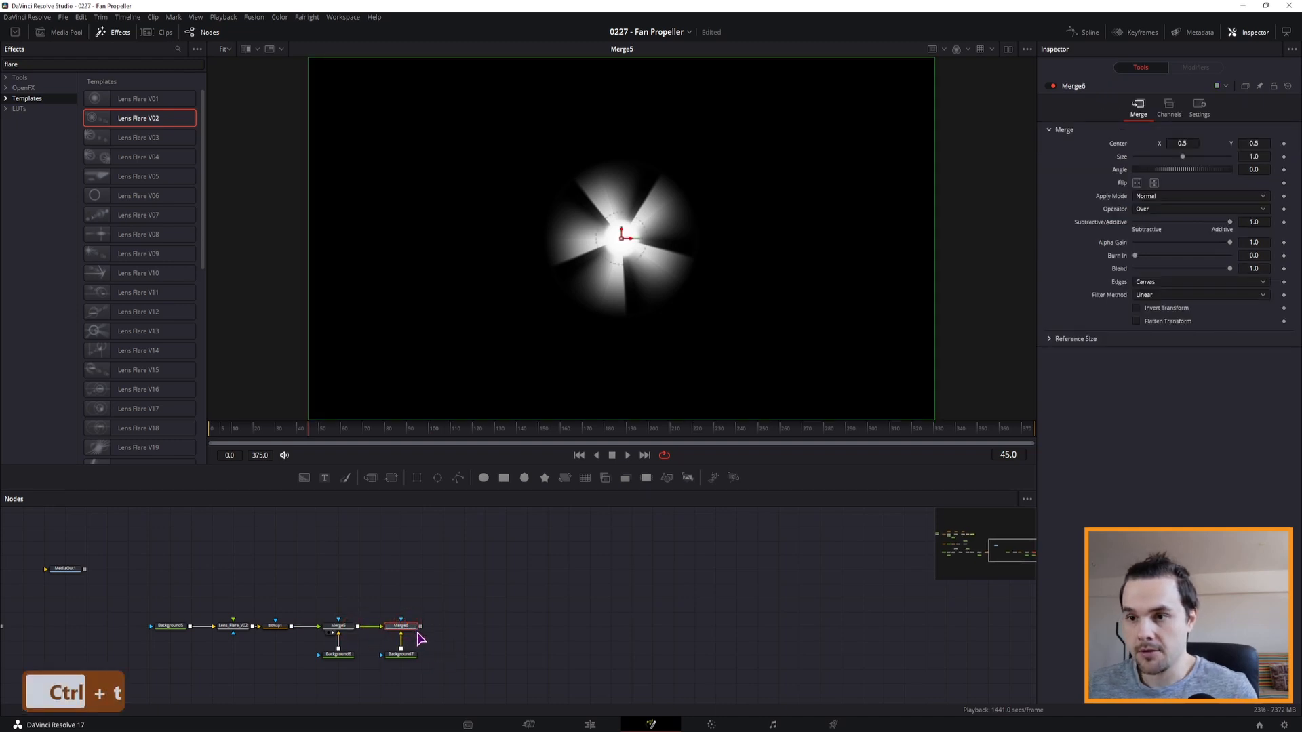
{"action": "left_click", "coordinate": [402, 655]}
{"action": "left_click_drag", "start_coordinate": [1230, 245], "coordinate": [1079, 246]}
{"action": "left_click", "coordinate": [484, 479]}
{"action": "left_click", "coordinate": [406, 671]}
{"action": "key", "text": "BackSpace"}
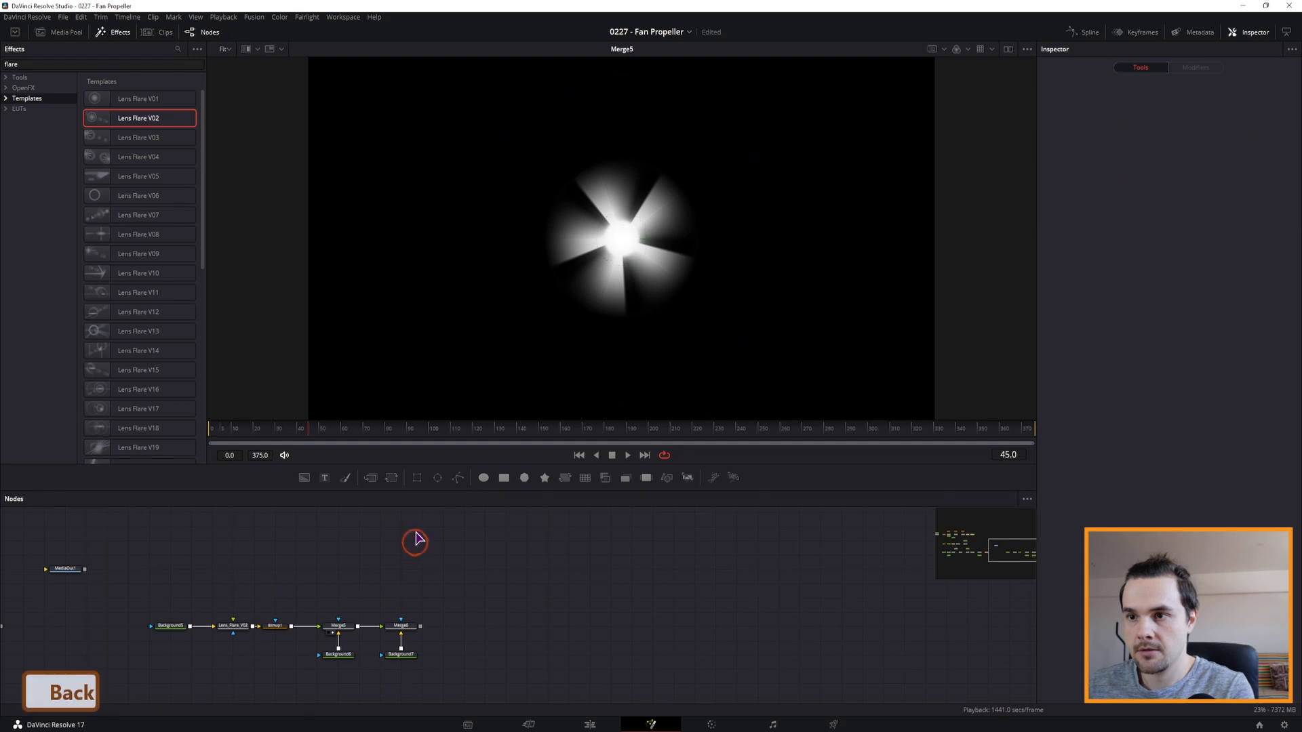
- Mask Merge6 with an Ellipse, view the result and shrink the ellipse to a circle just around the propeller blades
{"action": "left_click", "coordinate": [438, 478]}
{"action": "mouse_move", "coordinate": [405, 643]}
{"action": "left_mouse_down"}
{"action": "mouse_move", "coordinate": [407, 611]}
{"action": "mouse_move", "coordinate": [422, 605]}
{"action": "mouse_move", "coordinate": [407, 634]}
{"action": "mouse_move", "coordinate": [405, 620]}
{"action": "left_mouse_up"}
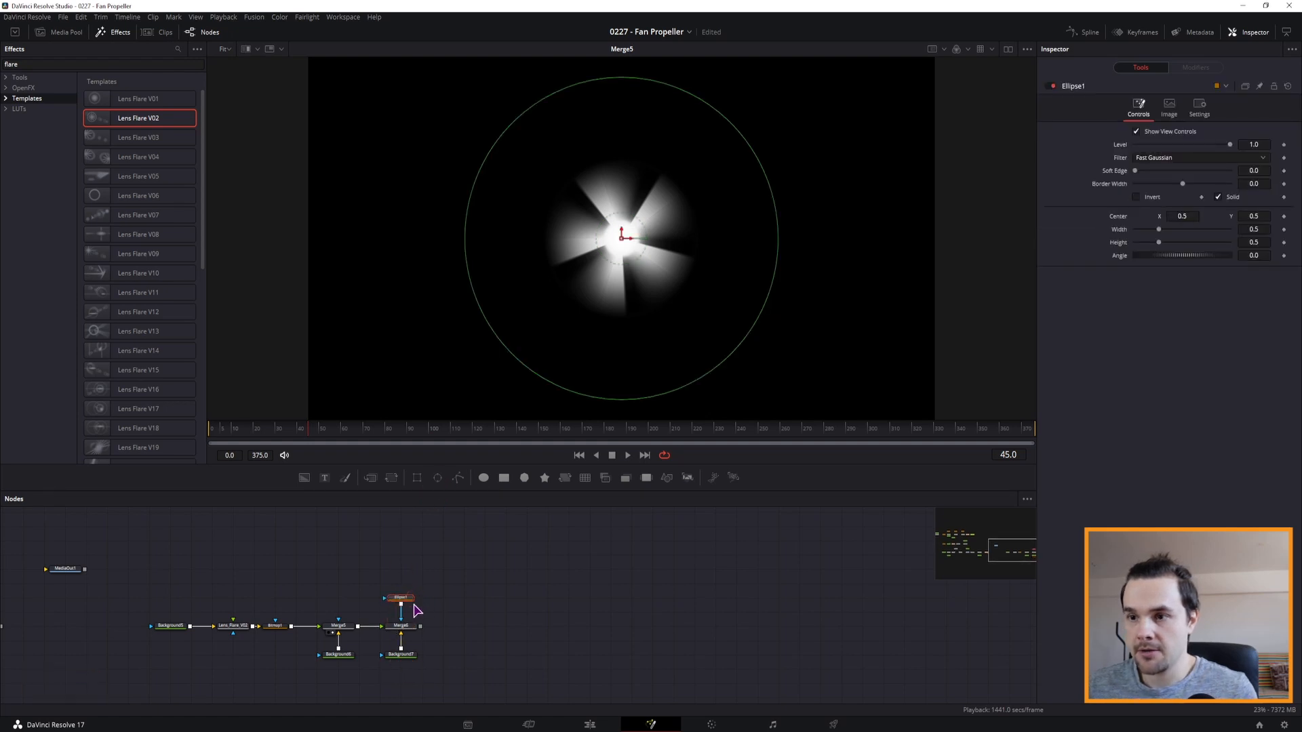
{"action": "left_click", "coordinate": [400, 626]}
{"action": "key", "text": "2"}
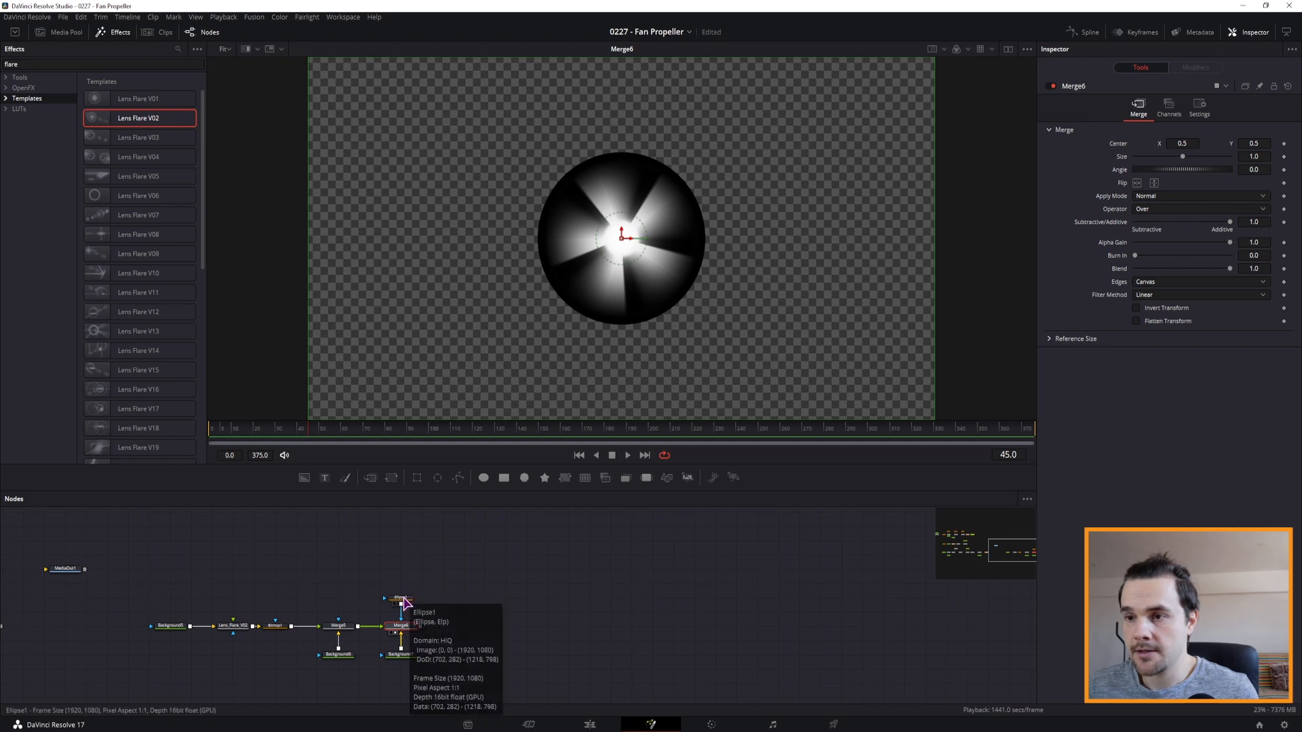
{"action": "left_click", "coordinate": [405, 600]}
{"action": "left_click_drag", "start_coordinate": [681, 176], "coordinate": [679, 178]}
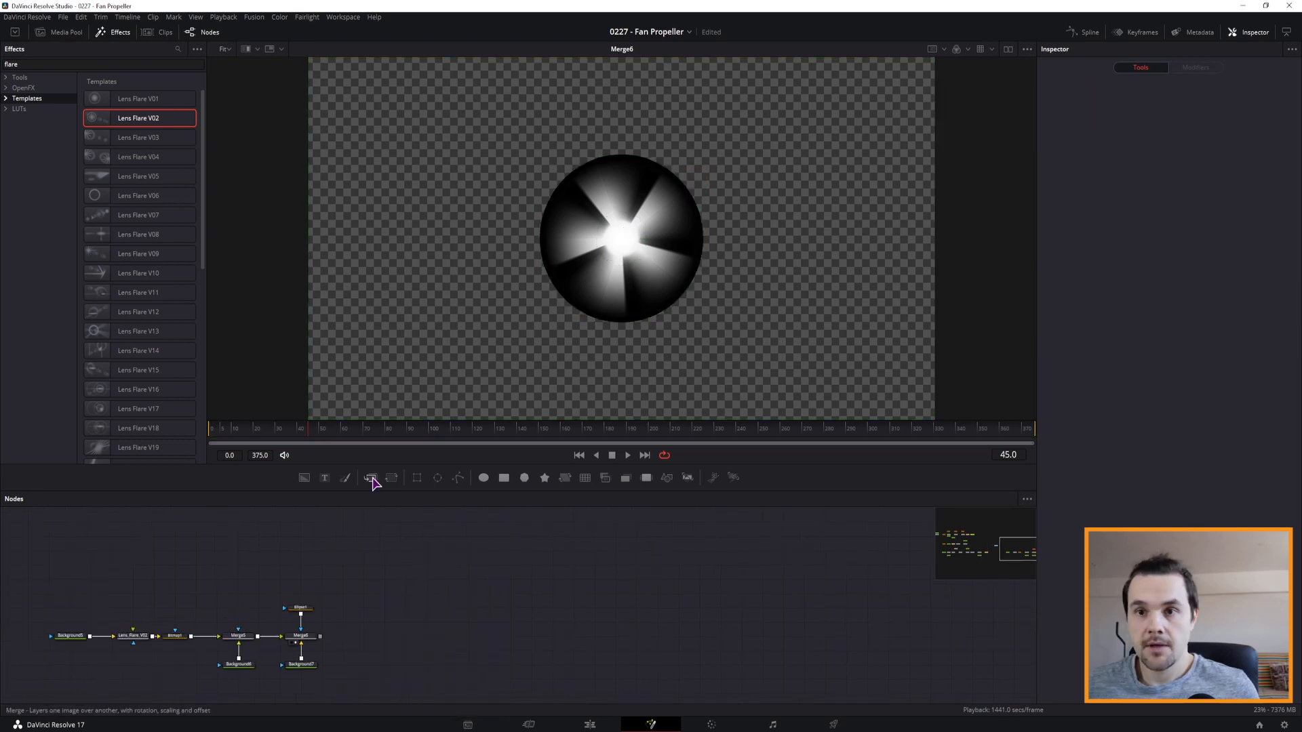
- Add a Merge placing Merge6 over Background7, and a Bitmap node fed by Merge6 shown in the viewer
{"action": "left_click_drag", "start_coordinate": [371, 478], "coordinate": [375, 644]}
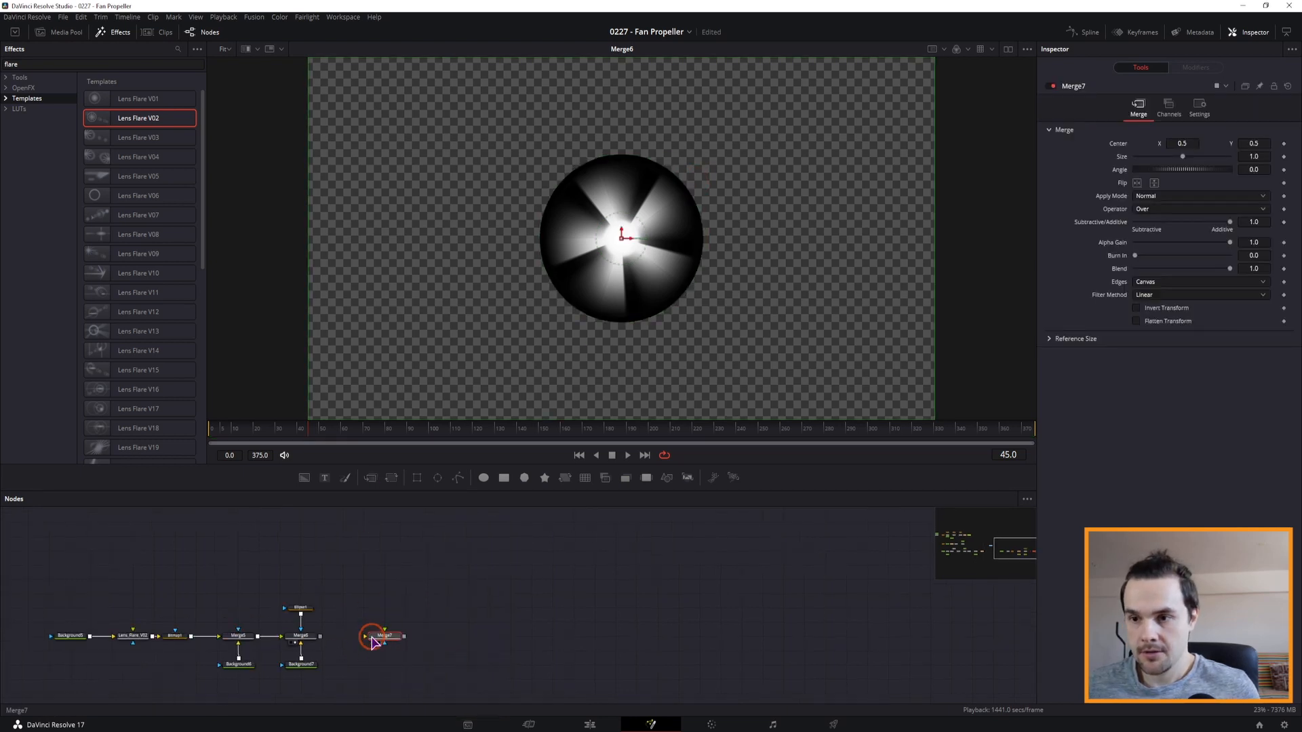
{"action": "left_click_drag", "start_coordinate": [300, 663], "coordinate": [353, 637]}
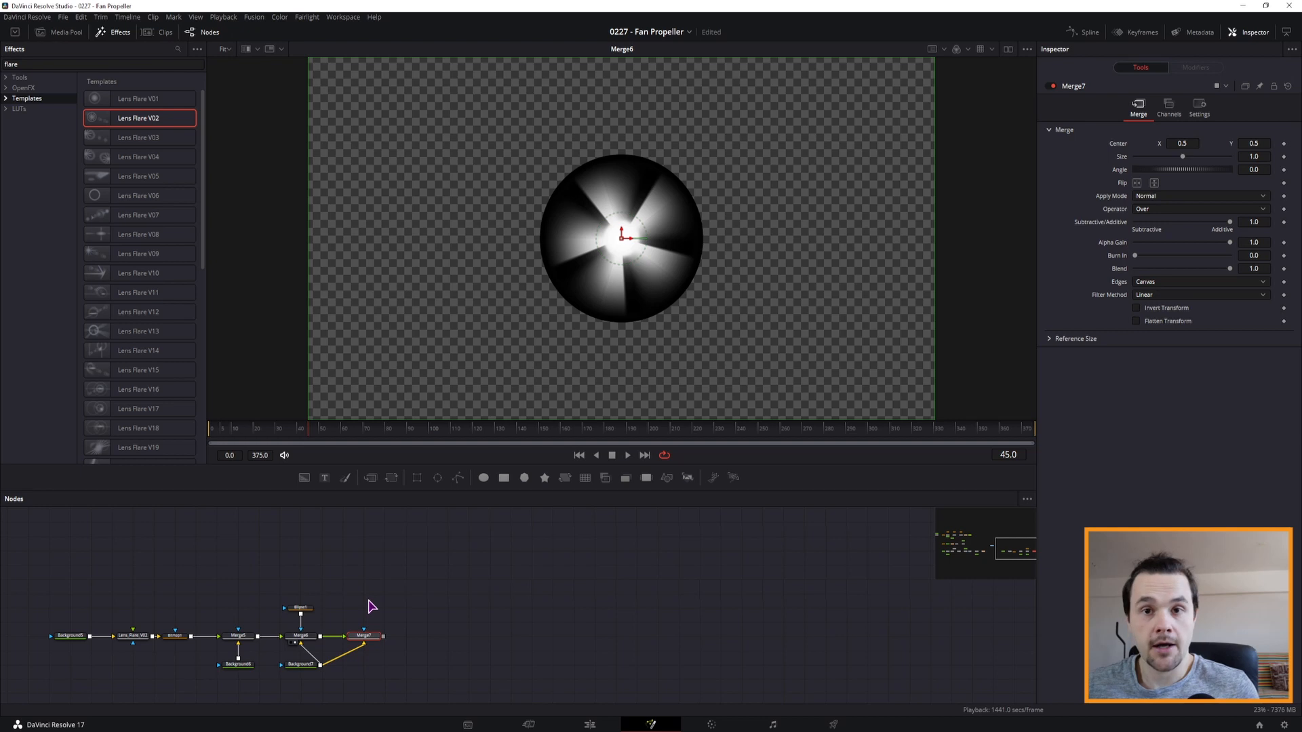
{"action": "left_click", "coordinate": [371, 606]}
{"action": "key", "text": "ctrl+space"}
{"action": "type", "text": "bit"}
{"action": "key", "text": "Return"}
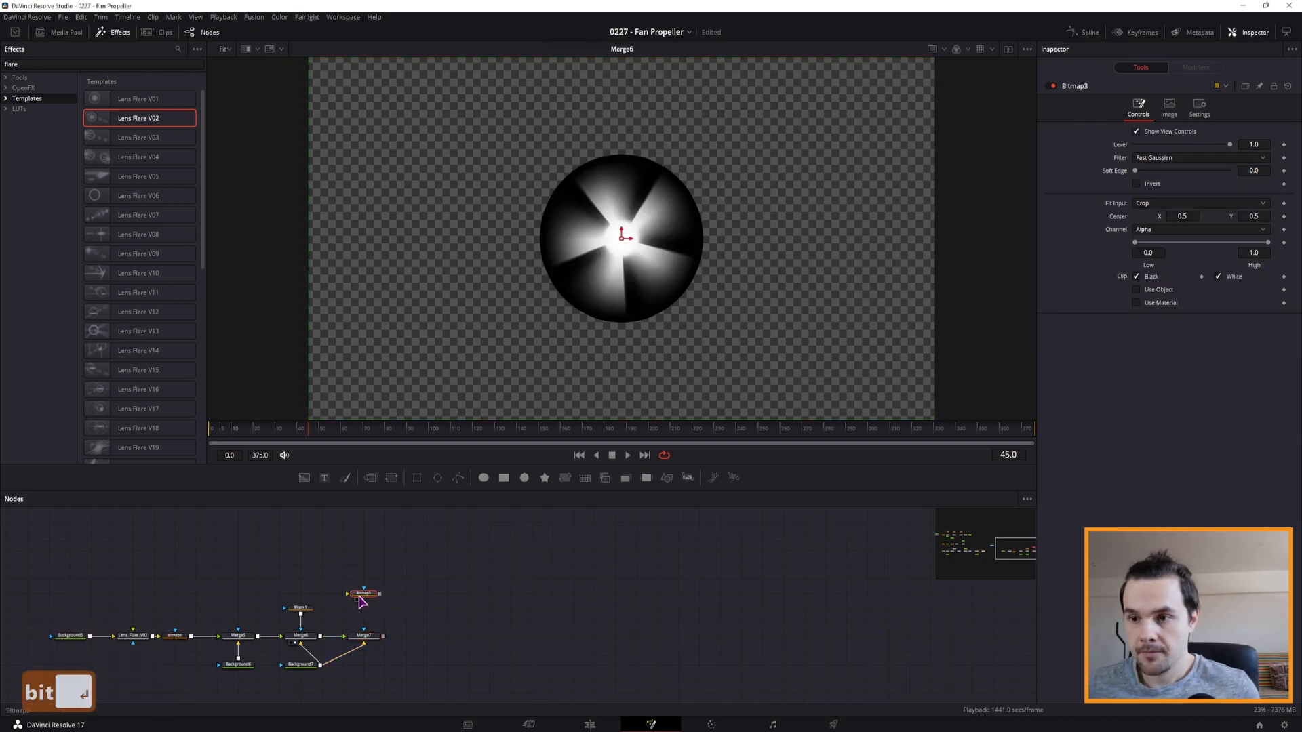
{"action": "left_click_drag", "start_coordinate": [359, 600], "coordinate": [359, 615]}
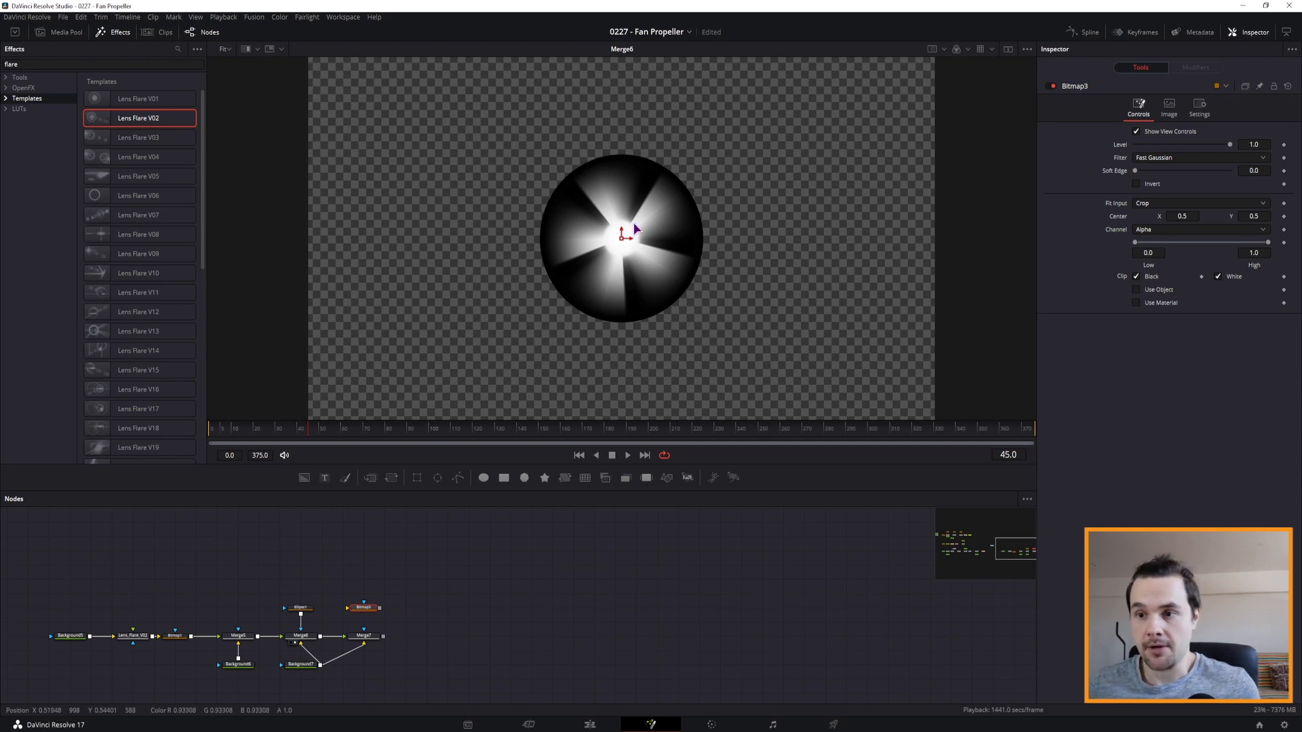
{"action": "left_click_drag", "start_coordinate": [320, 636], "coordinate": [359, 617]}
{"action": "left_click", "coordinate": [360, 614]}
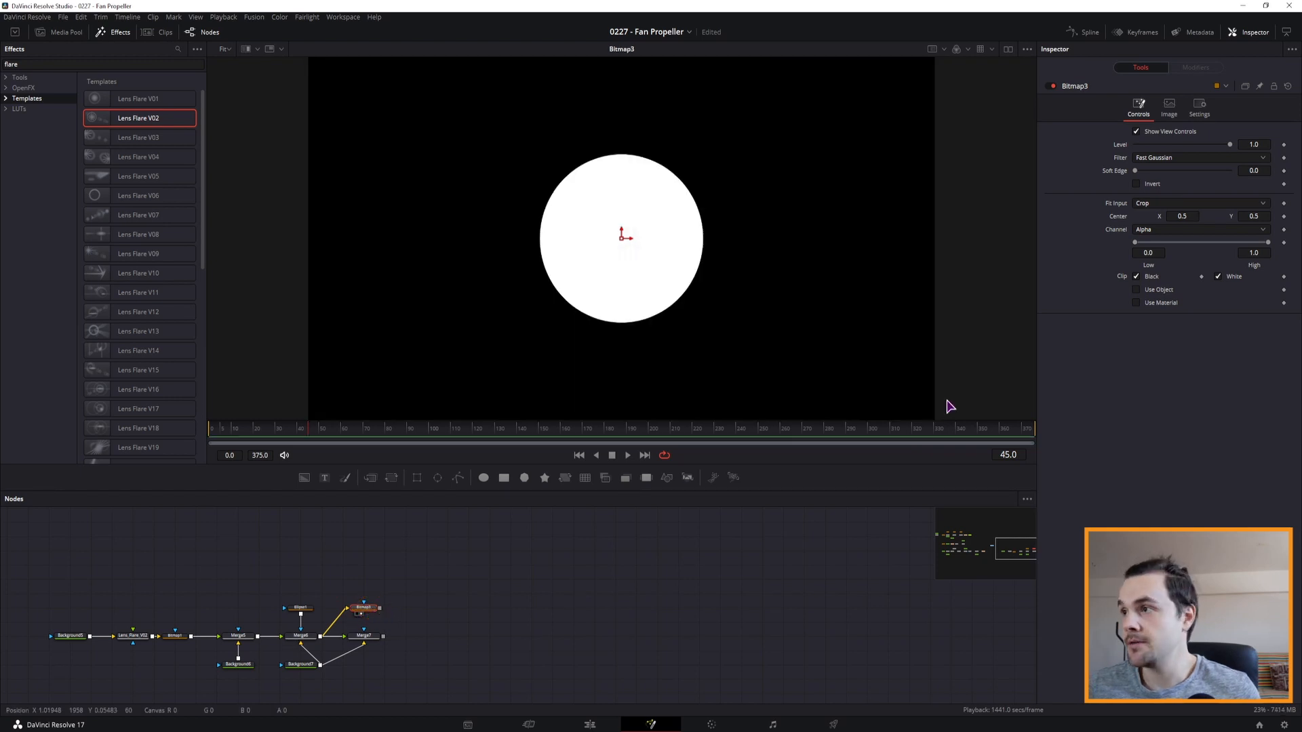
- Set the new Bitmap's Channel to Red and its High level to 0.476
{"action": "left_click", "coordinate": [1151, 229]}
{"action": "left_click", "coordinate": [1144, 242]}
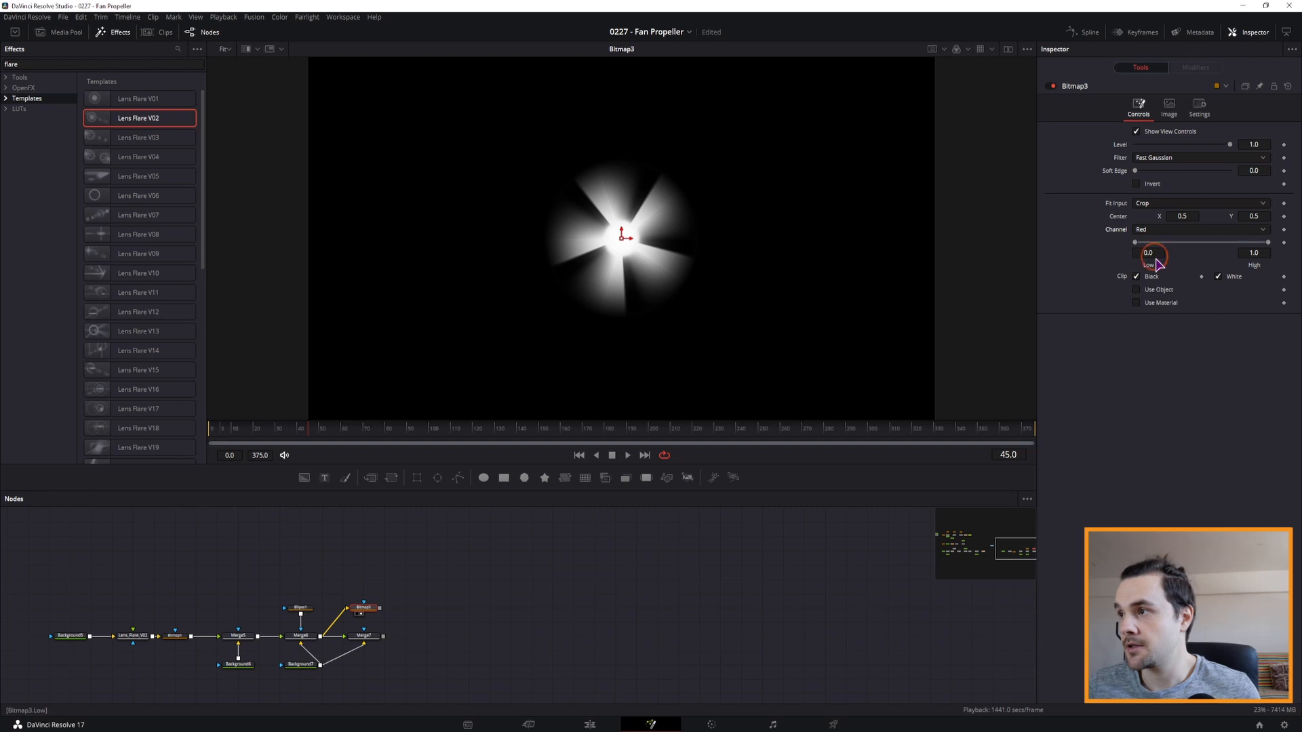
{"action": "left_click_drag", "start_coordinate": [1269, 243], "coordinate": [1202, 251]}
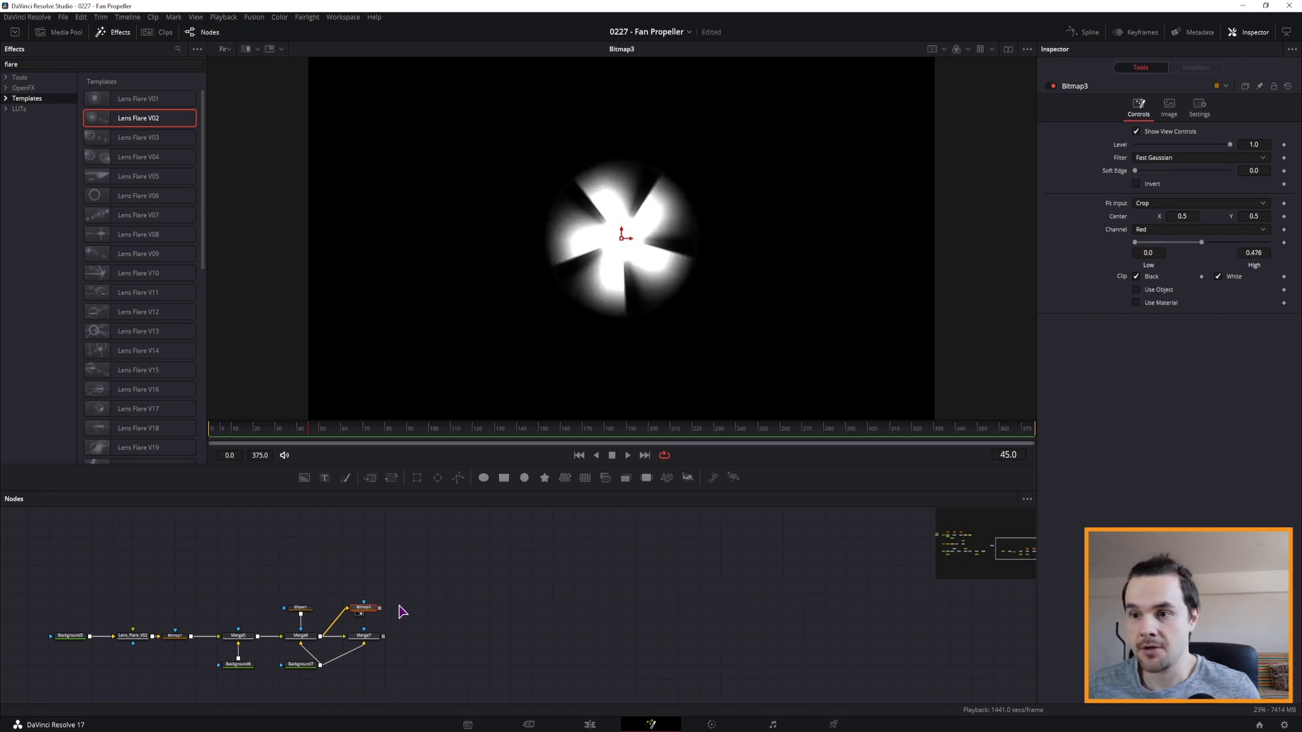
- Use the Bitmap as Merge7's effect mask, view Merge7 and lower the Bitmap's High level to 0.24
{"action": "left_click_drag", "start_coordinate": [384, 612], "coordinate": [365, 637]}
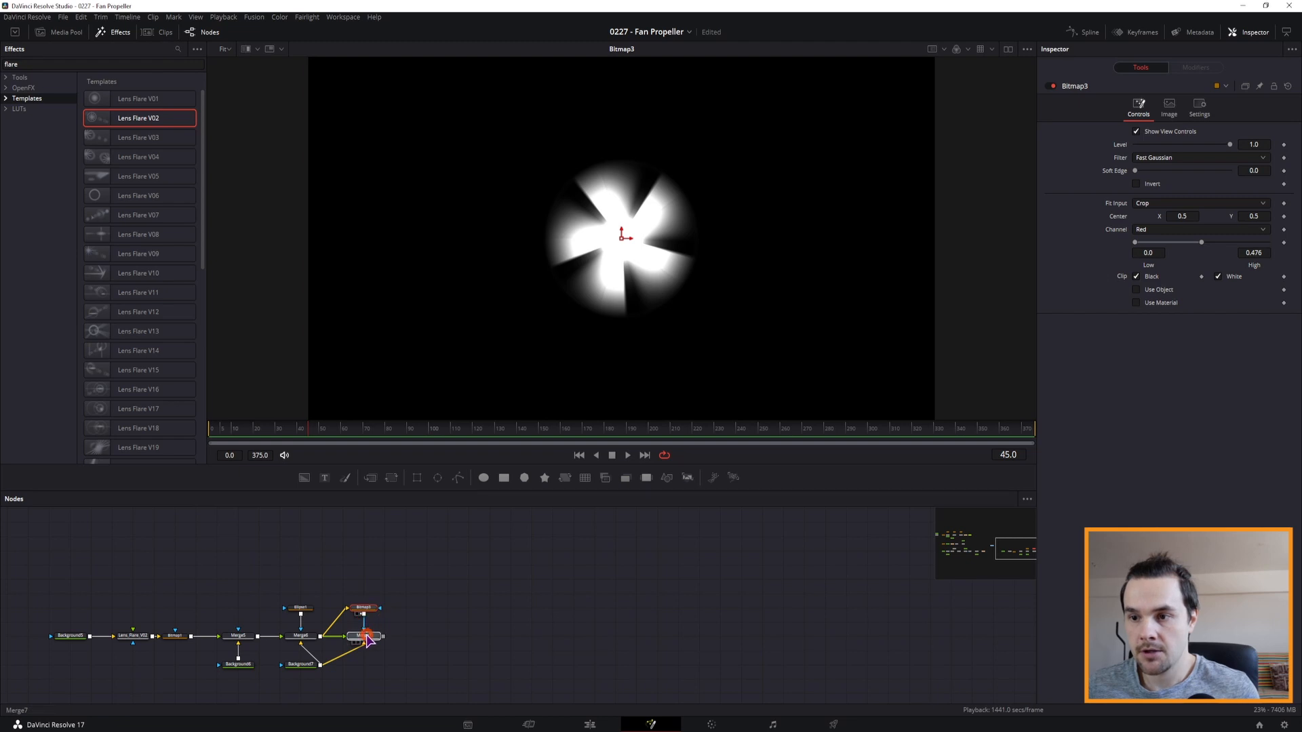
{"action": "left_click", "coordinate": [367, 640]}
{"action": "key", "text": "1"}
{"action": "left_click", "coordinate": [364, 607]}
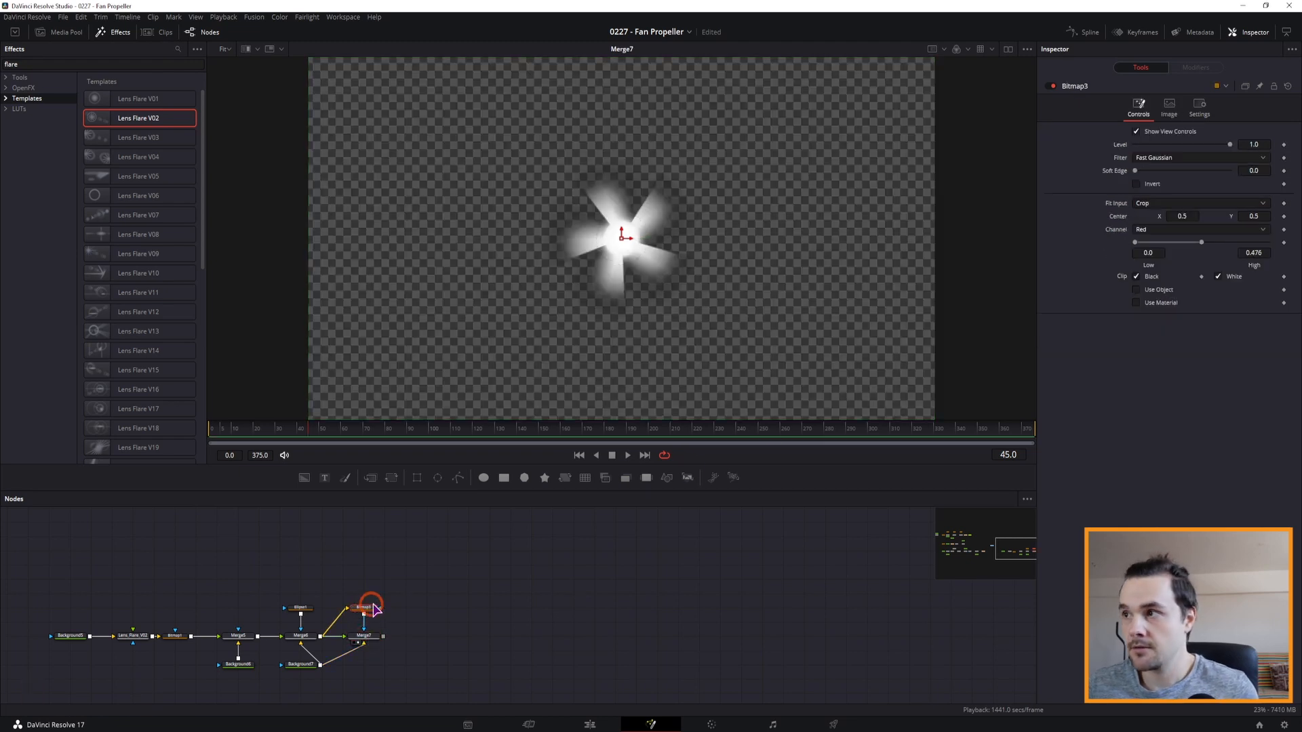
{"action": "left_click_drag", "start_coordinate": [1202, 244], "coordinate": [1164, 255]}
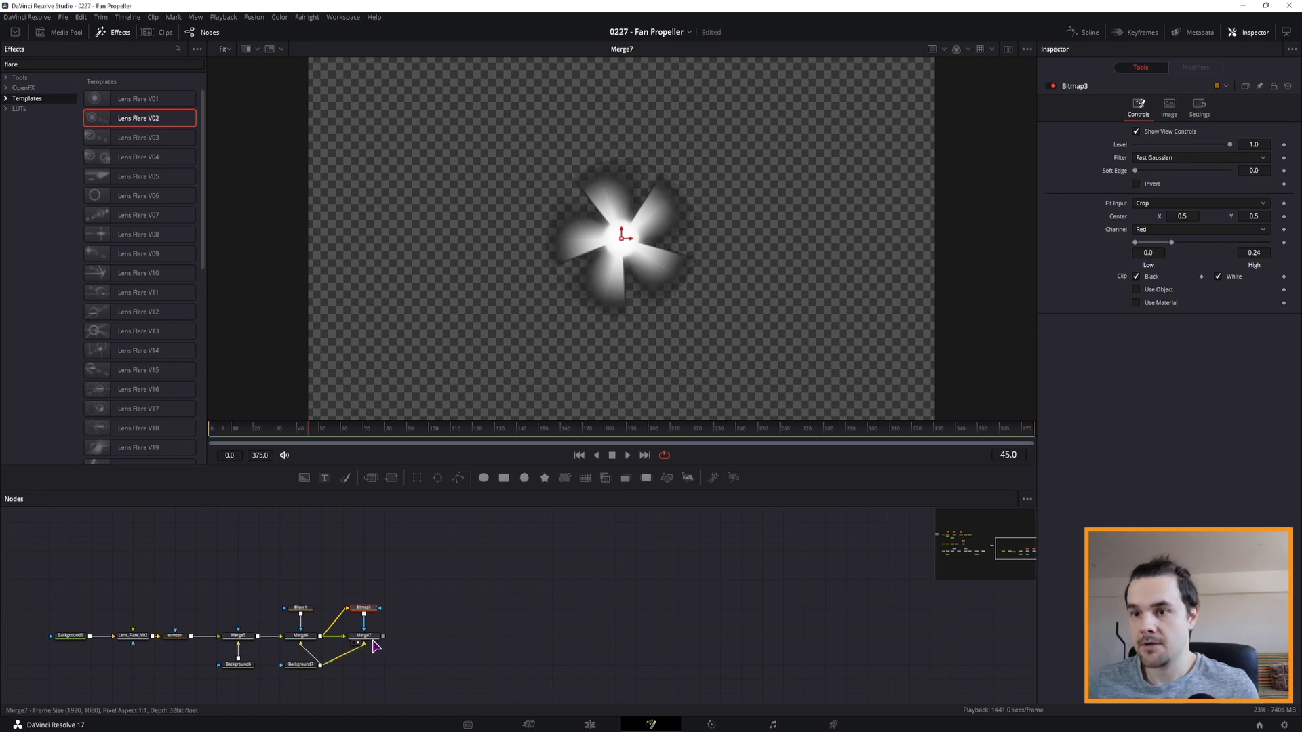
- Add a Transform node after Merge7, show it in the viewer and rotate the propeller to an Angle of 1.8
{"action": "left_click", "coordinate": [367, 635]}
{"action": "left_click", "coordinate": [427, 640]}
{"action": "left_click_drag", "start_coordinate": [392, 479], "coordinate": [427, 638]}
{"action": "mouse_move", "coordinate": [1145, 209]}
{"action": "left_mouse_down"}
{"action": "mouse_move", "coordinate": [1204, 212]}
{"action": "mouse_move", "coordinate": [1139, 216]}
{"action": "mouse_move", "coordinate": [1156, 212]}
{"action": "left_mouse_up"}
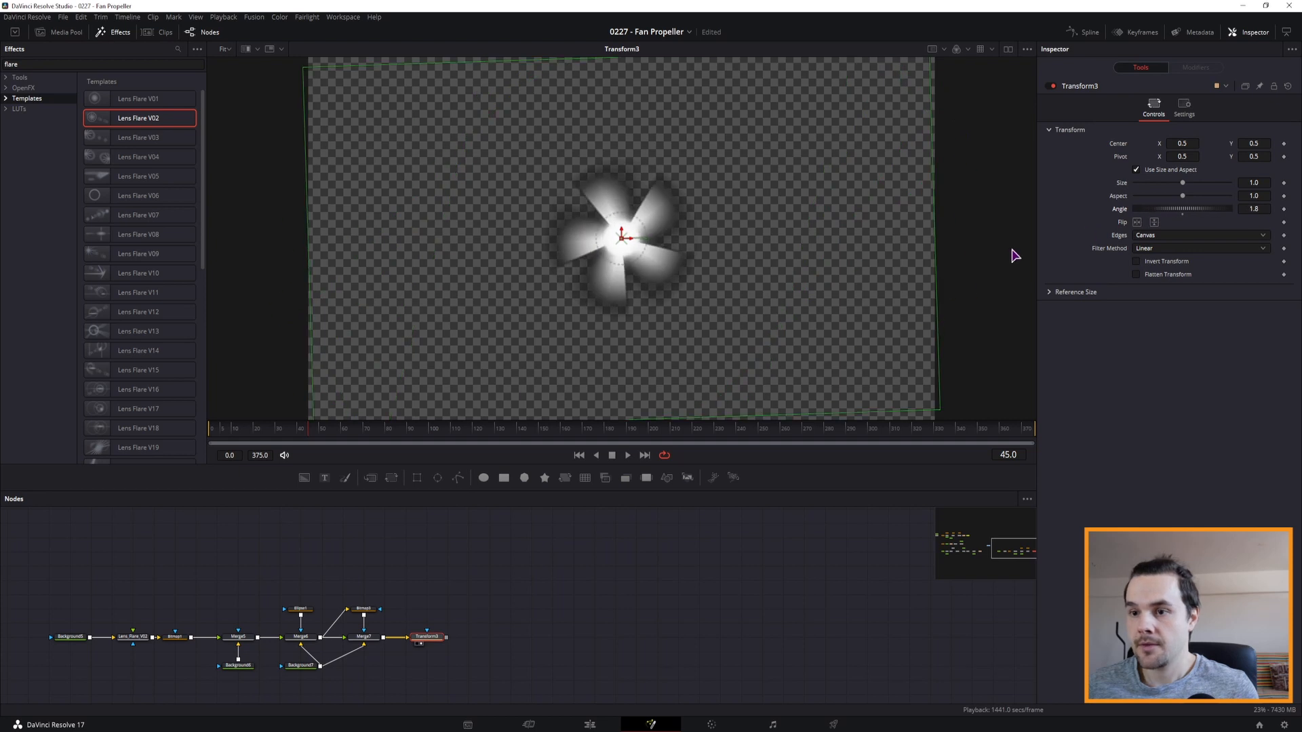
- Turn off Auto Resolution for Background7 and set its image height to 1920 for a square canvas
{"action": "left_click", "coordinate": [305, 668]}
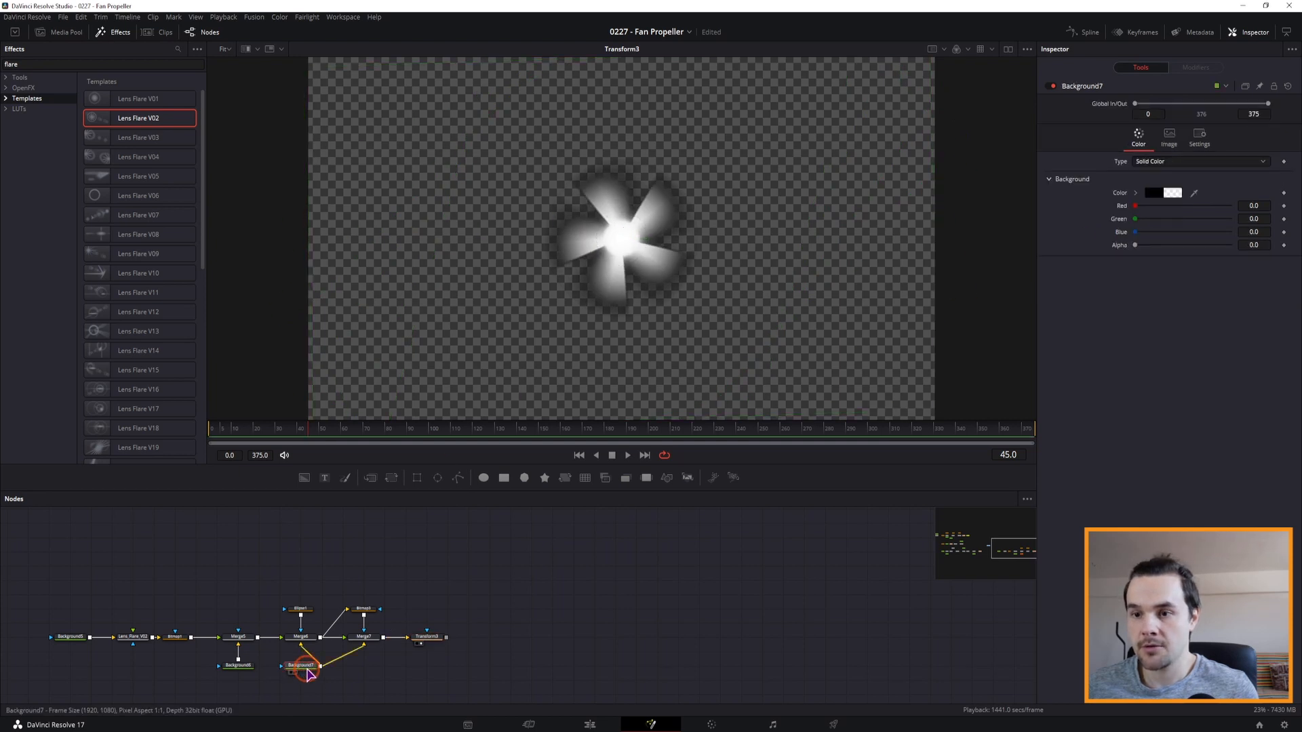
{"action": "left_click", "coordinate": [1169, 136]}
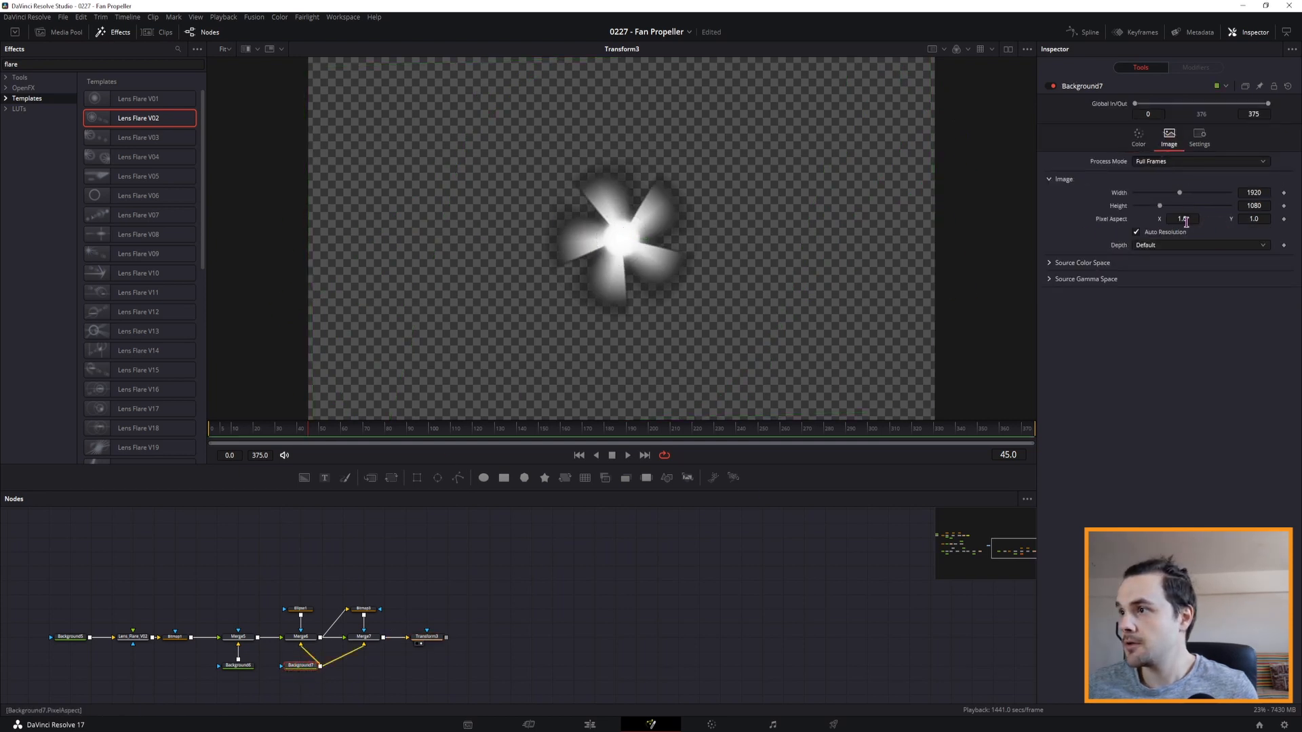
{"action": "left_click", "coordinate": [1137, 232]}
{"action": "left_click", "coordinate": [1256, 205]}
{"action": "type", "text": "192"}
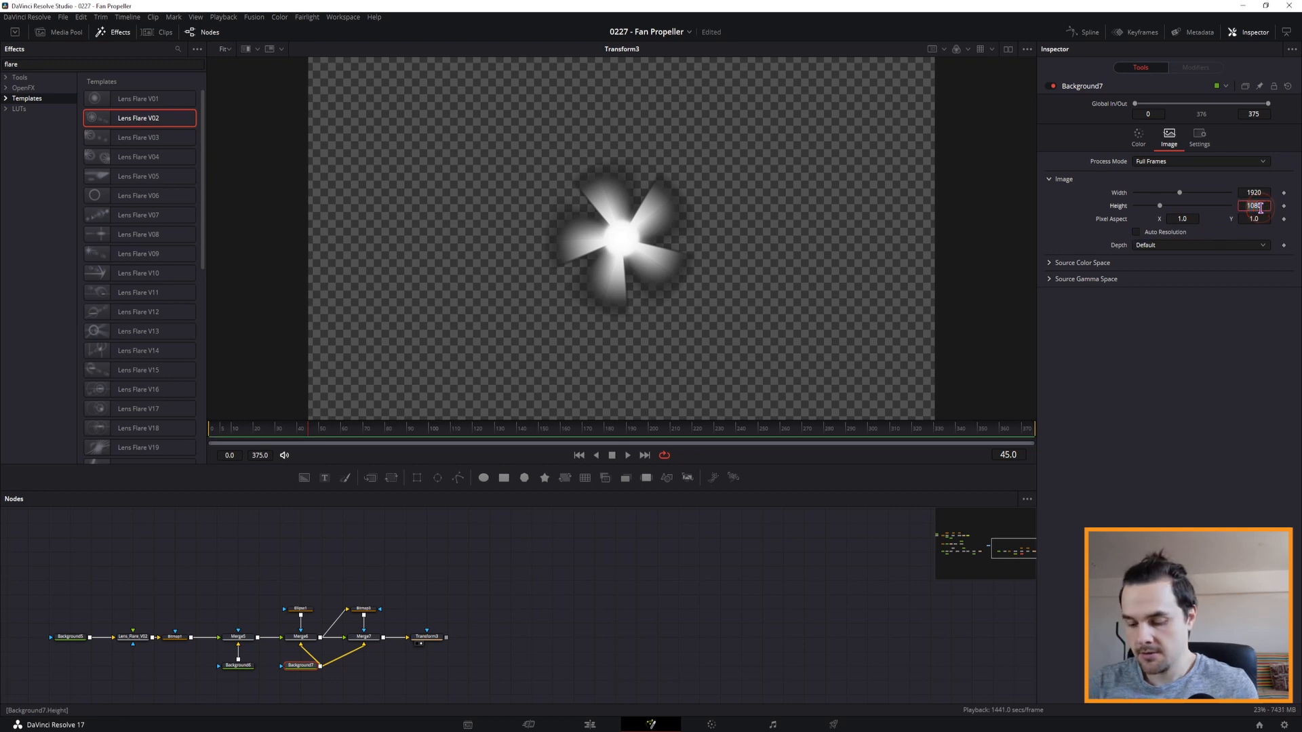
{"action": "type", "text": "0"}
{"action": "key", "text": "Tab"}
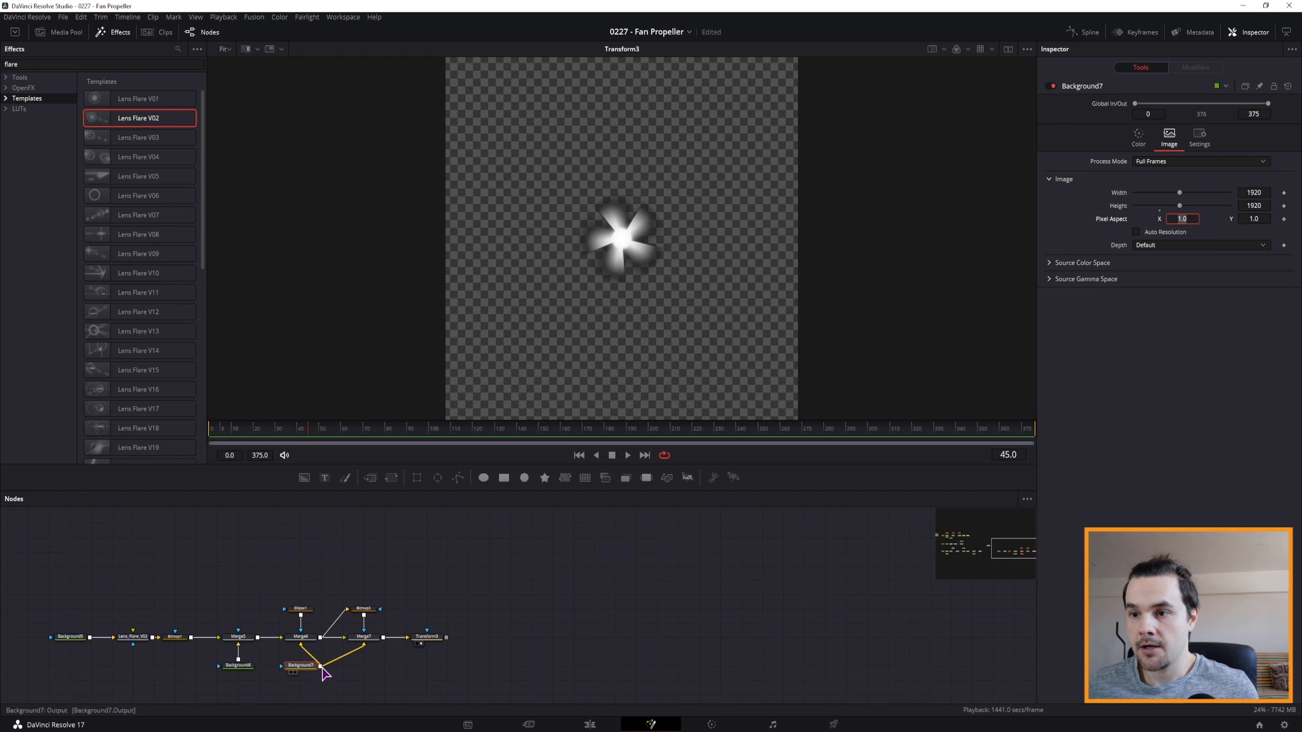
- Enlarge the propeller by raising the Size of Transform3 to 2.46
{"action": "left_click", "coordinate": [427, 637]}
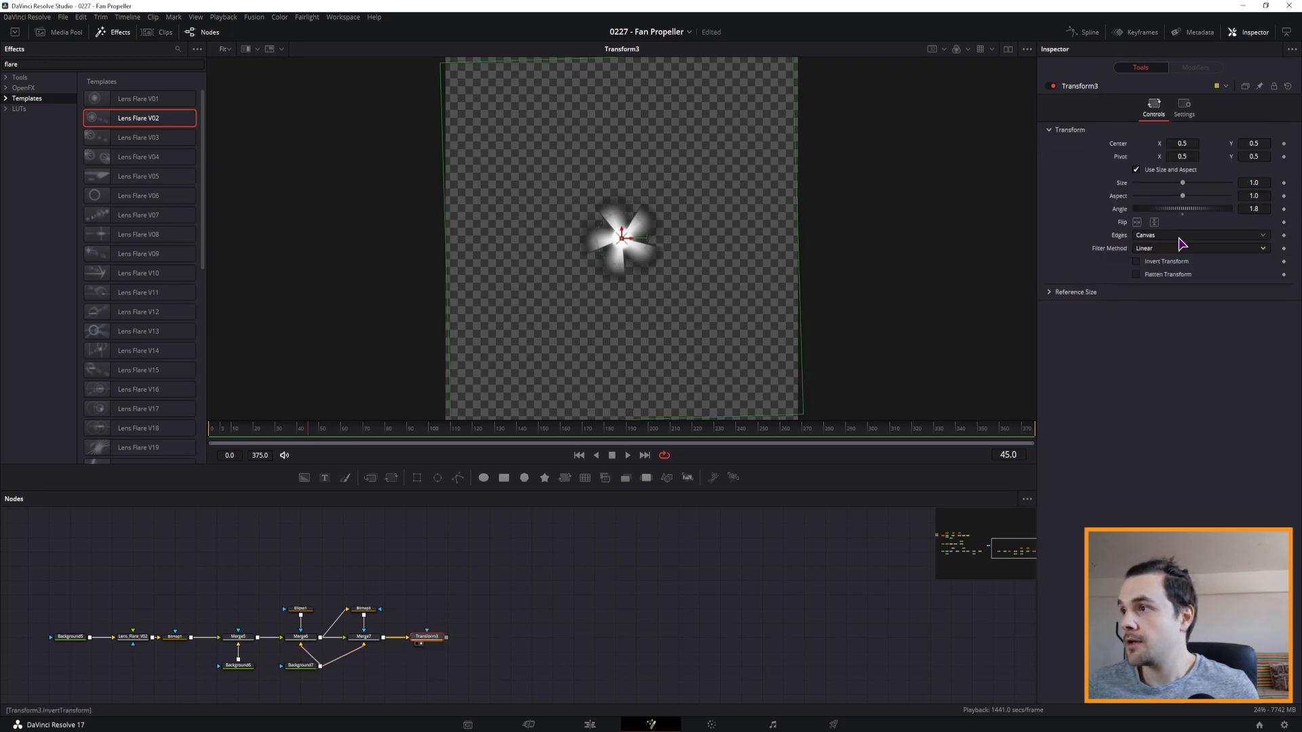
{"action": "mouse_move", "coordinate": [1177, 184]}
{"action": "left_mouse_down"}
{"action": "mouse_move", "coordinate": [1224, 181]}
{"action": "mouse_move", "coordinate": [1200, 182]}
{"action": "left_mouse_up"}
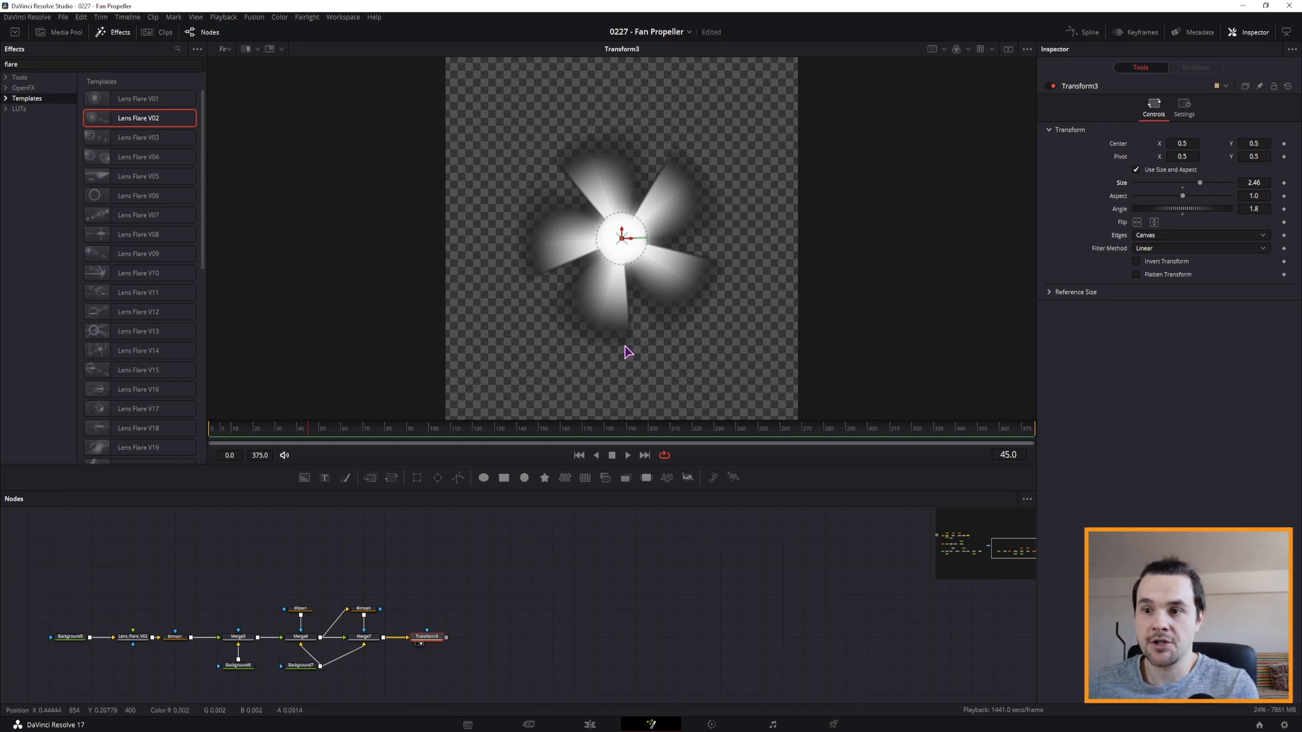
- Mask the Merge after the lens flare's Bitmap with a Polygon traced closely around all five propeller blades
{"action": "left_click_drag", "start_coordinate": [256, 582], "coordinate": [410, 581]}
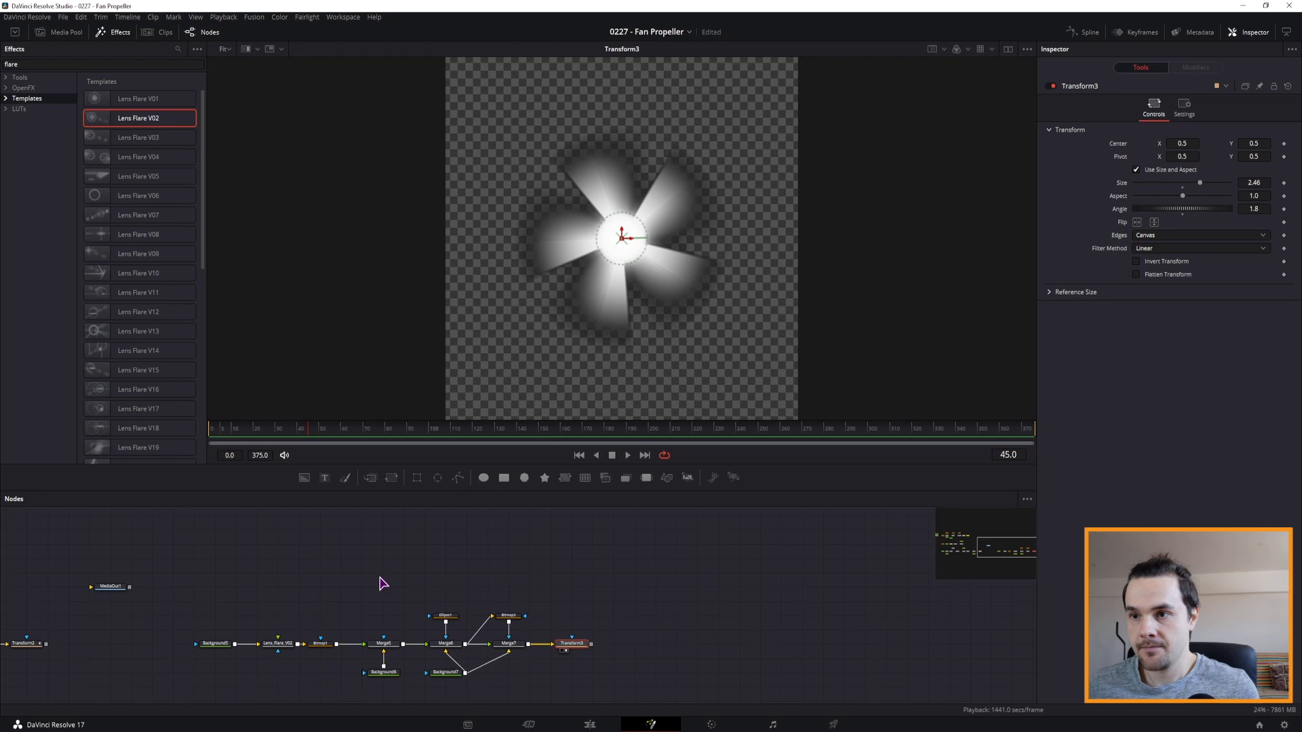
{"action": "left_click", "coordinate": [457, 479]}
{"action": "left_click", "coordinate": [397, 579]}
{"action": "left_click_drag", "start_coordinate": [398, 576], "coordinate": [384, 645]}
{"action": "left_click", "coordinate": [524, 297]}
{"action": "left_click", "coordinate": [570, 281]}
{"action": "left_click", "coordinate": [551, 338]}
{"action": "left_click", "coordinate": [606, 346]}
{"action": "left_click", "coordinate": [665, 339]}
{"action": "left_click", "coordinate": [705, 296]}
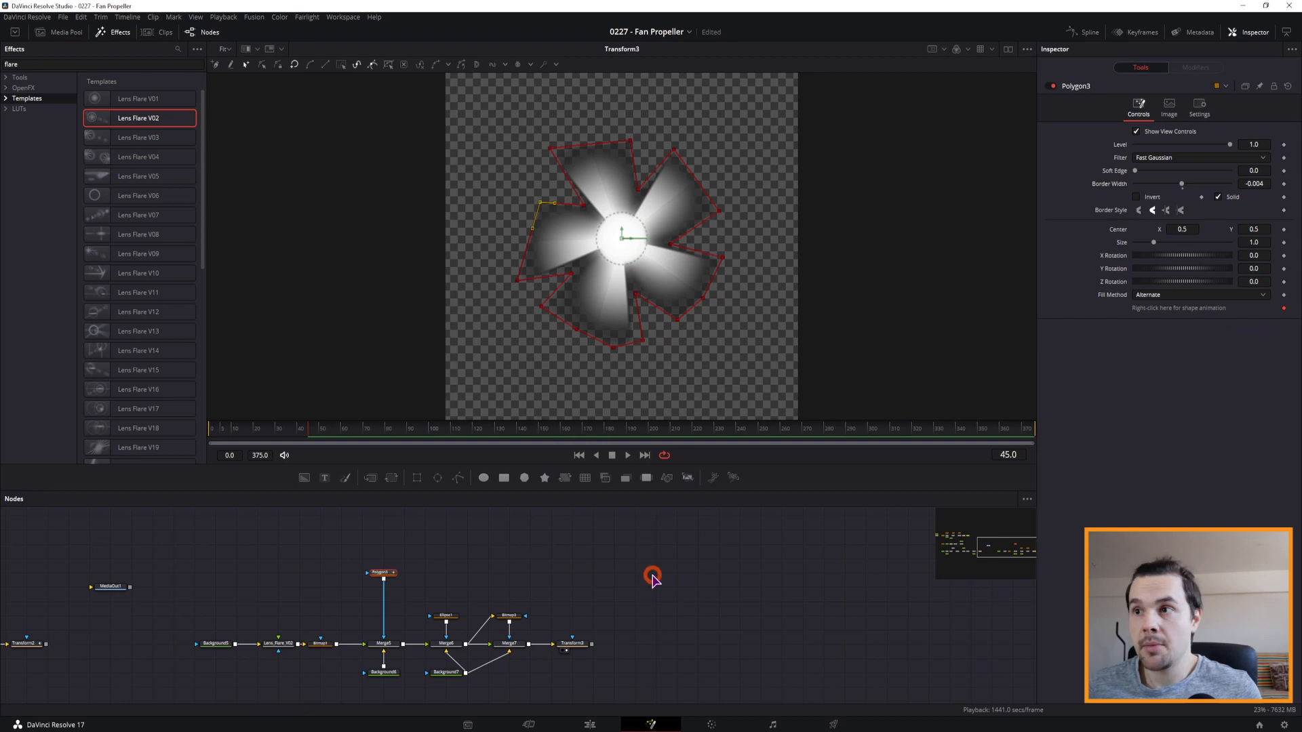
{"action": "left_click", "coordinate": [652, 577]}
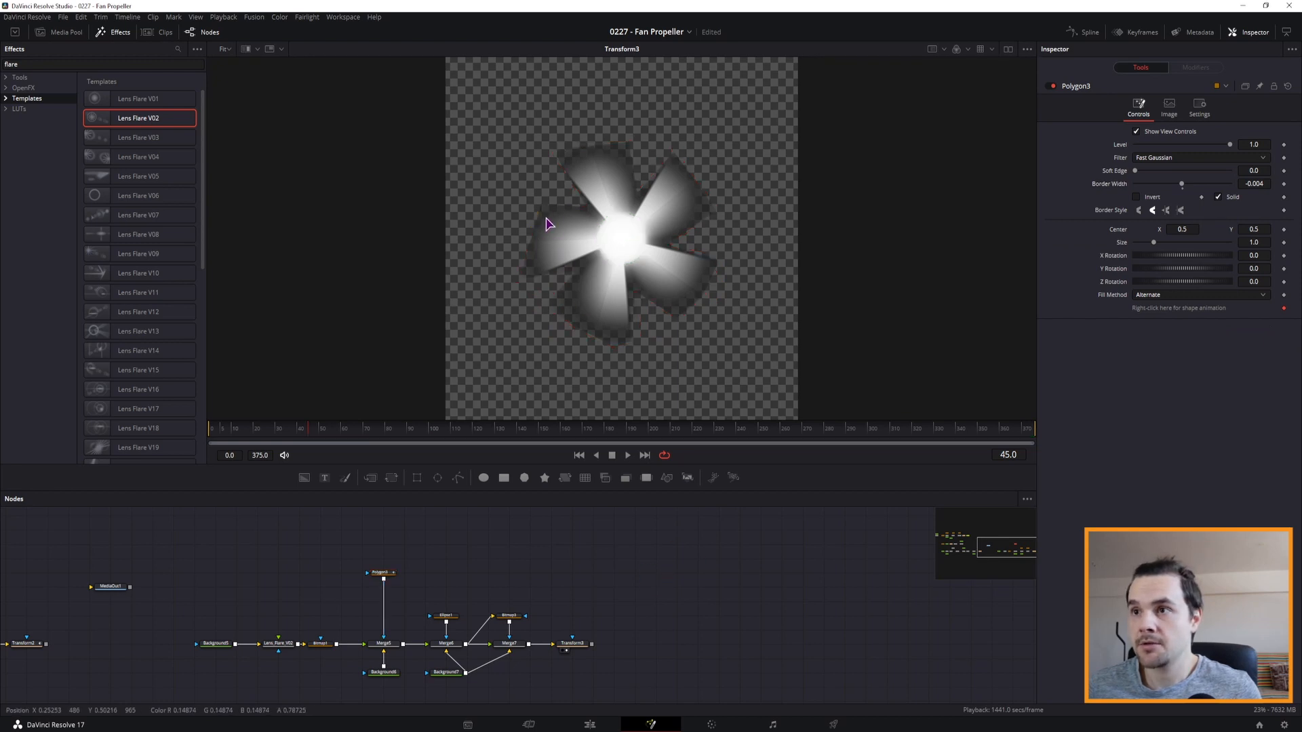
- Set the polygon mask's Soft Edge to 0.0171 and fine-tune its negative Border Width to tighten the blade outlines
{"action": "left_click_drag", "start_coordinate": [1136, 172], "coordinate": [1183, 187]}
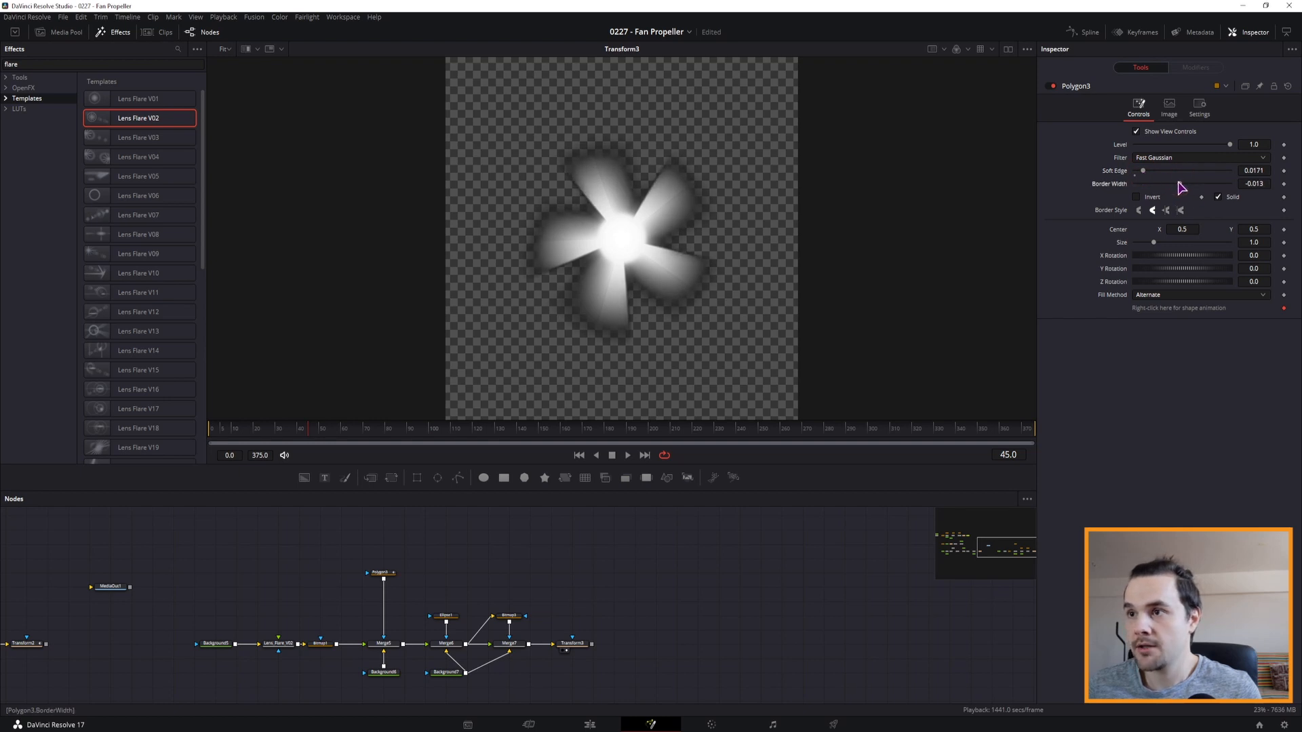
{"action": "left_click_drag", "start_coordinate": [1180, 183], "coordinate": [1182, 183]}
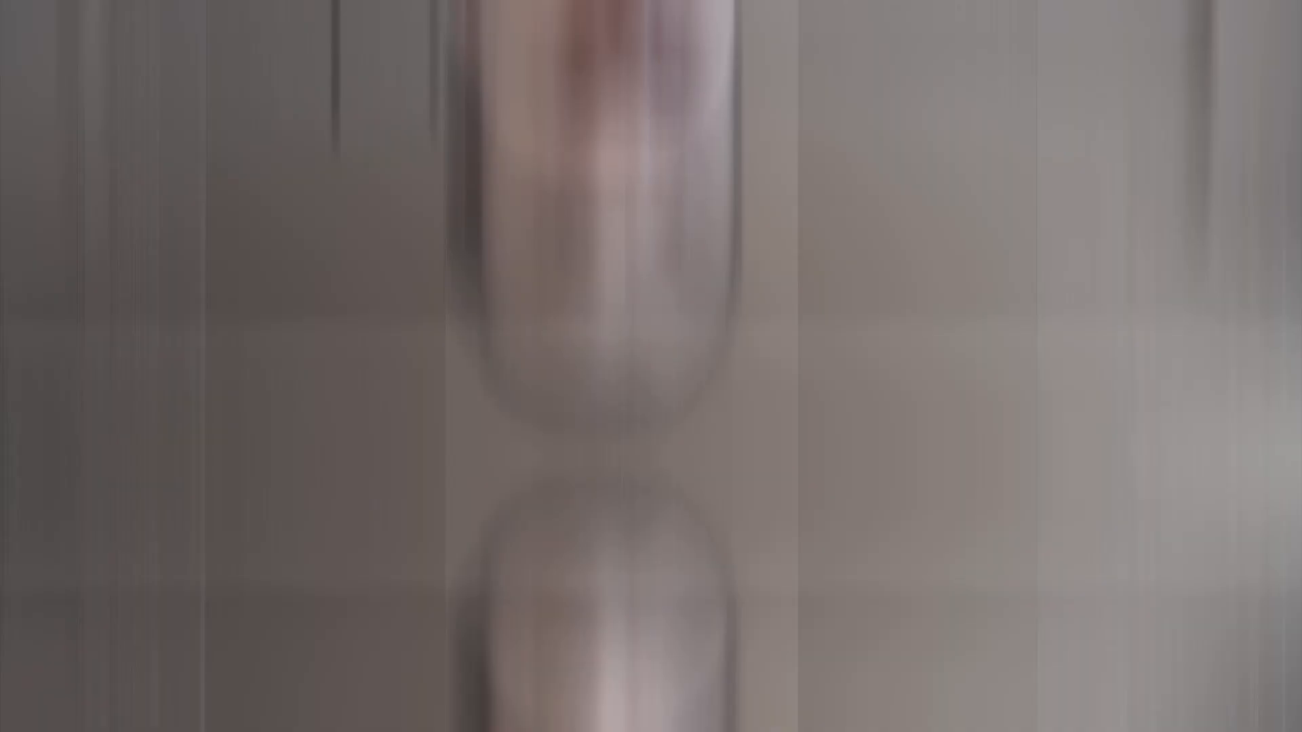